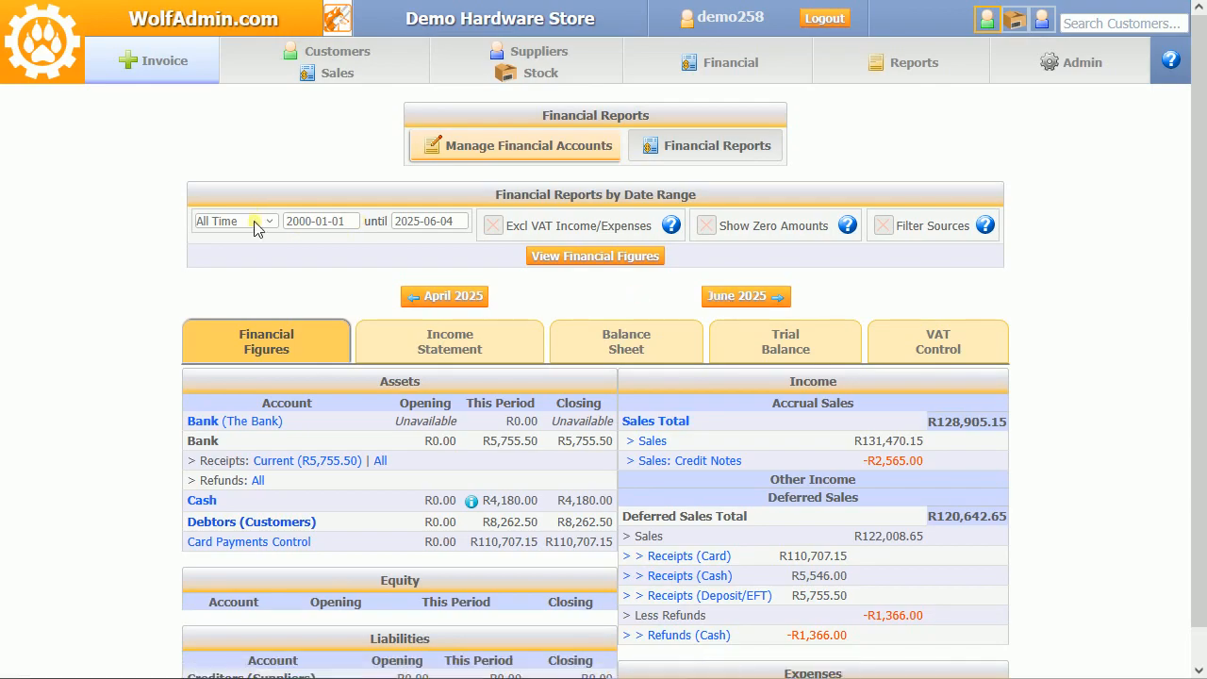
Load the all-time financial figures and look through the income statement, balance sheet, trial balance and VAT control reports
{"action": "left_click", "coordinate": [563, 259]}
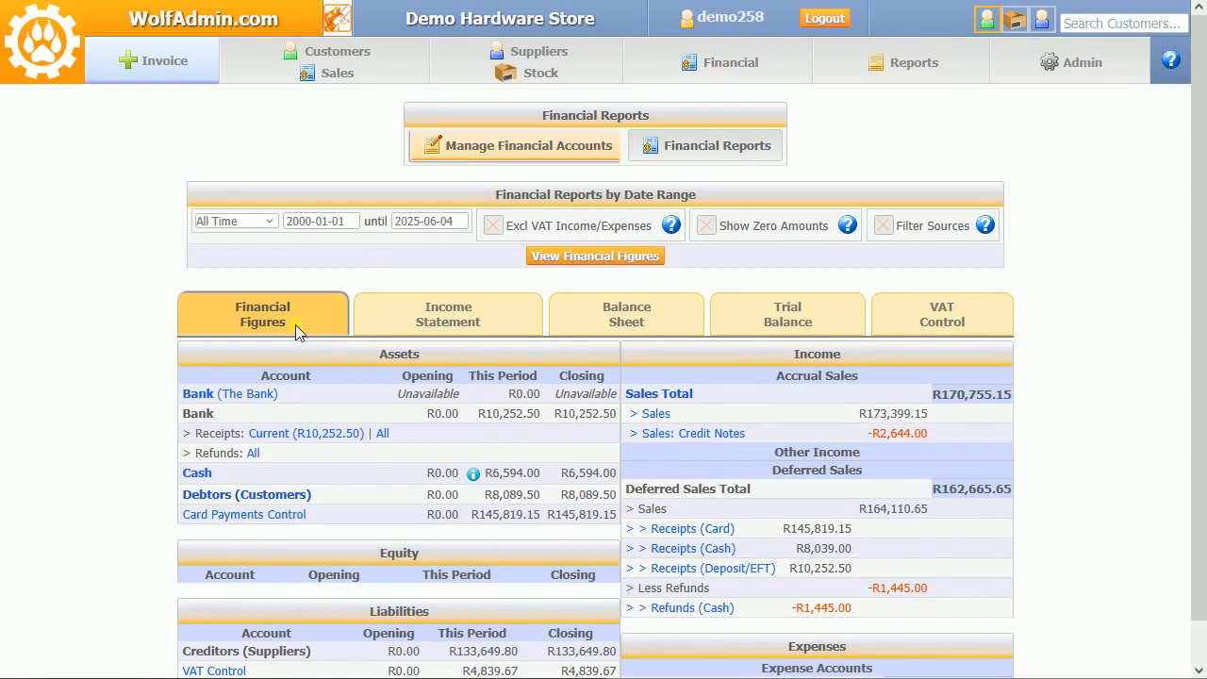
{"action": "left_click", "coordinate": [448, 317]}
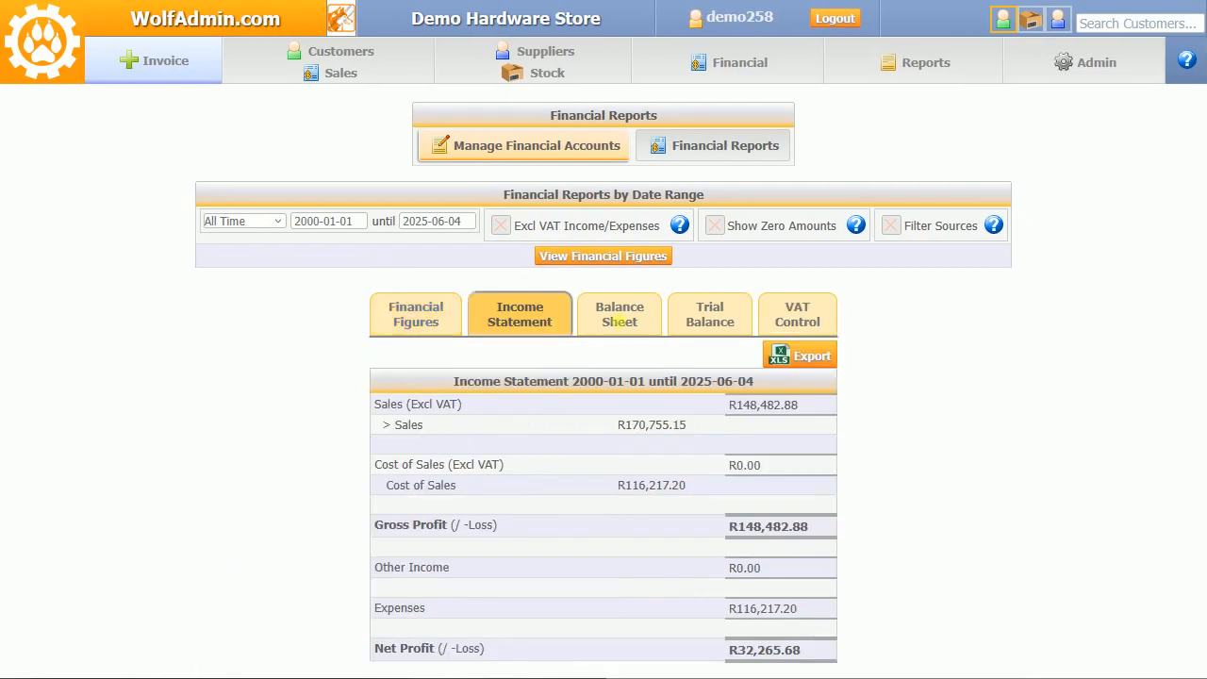
{"action": "left_click", "coordinate": [620, 322]}
{"action": "left_click", "coordinate": [722, 321]}
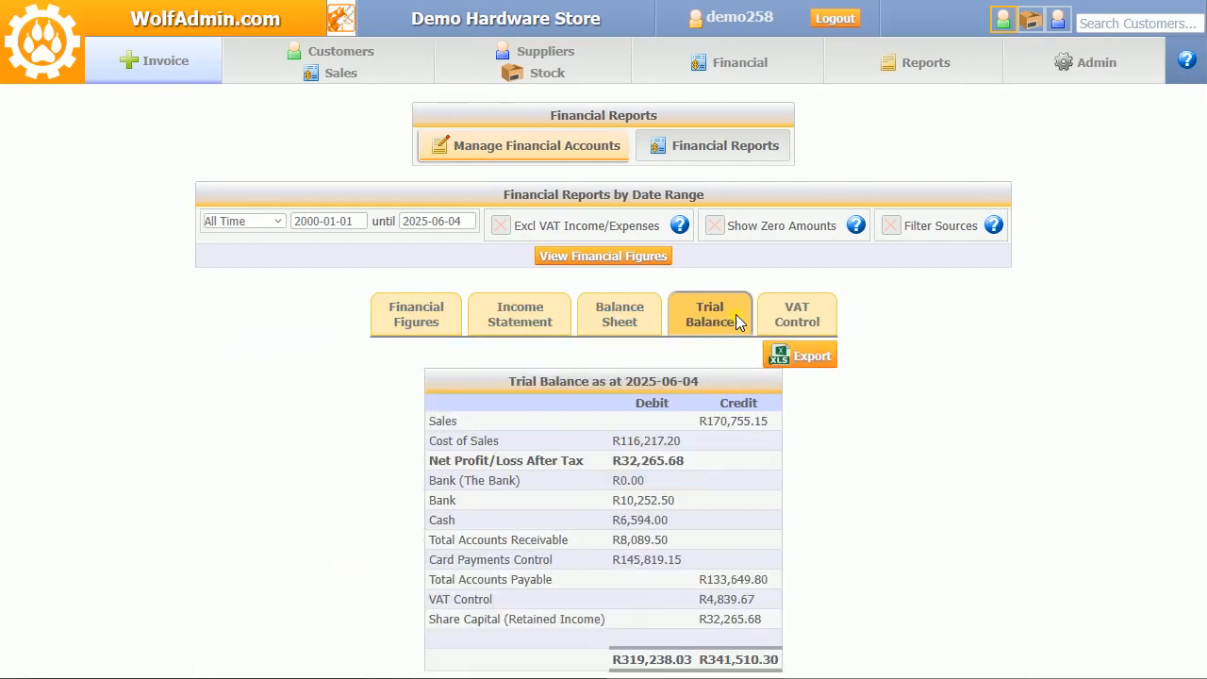
{"action": "left_click", "coordinate": [795, 316]}
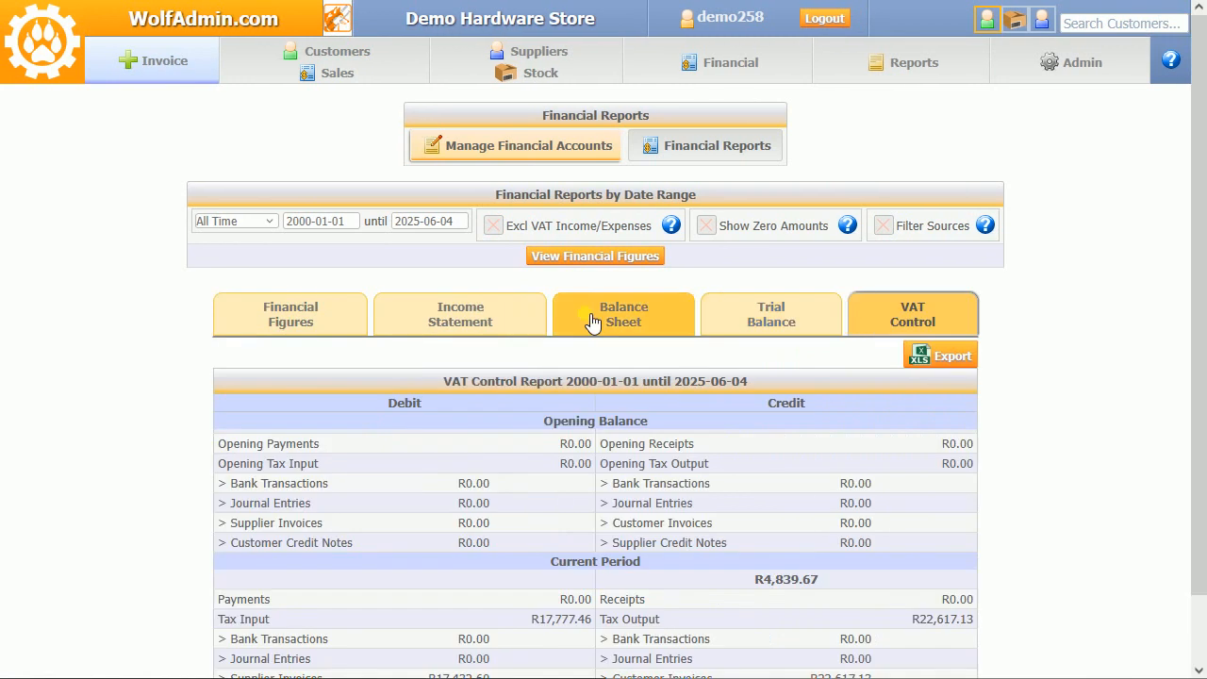
{"action": "left_click", "coordinate": [326, 318]}
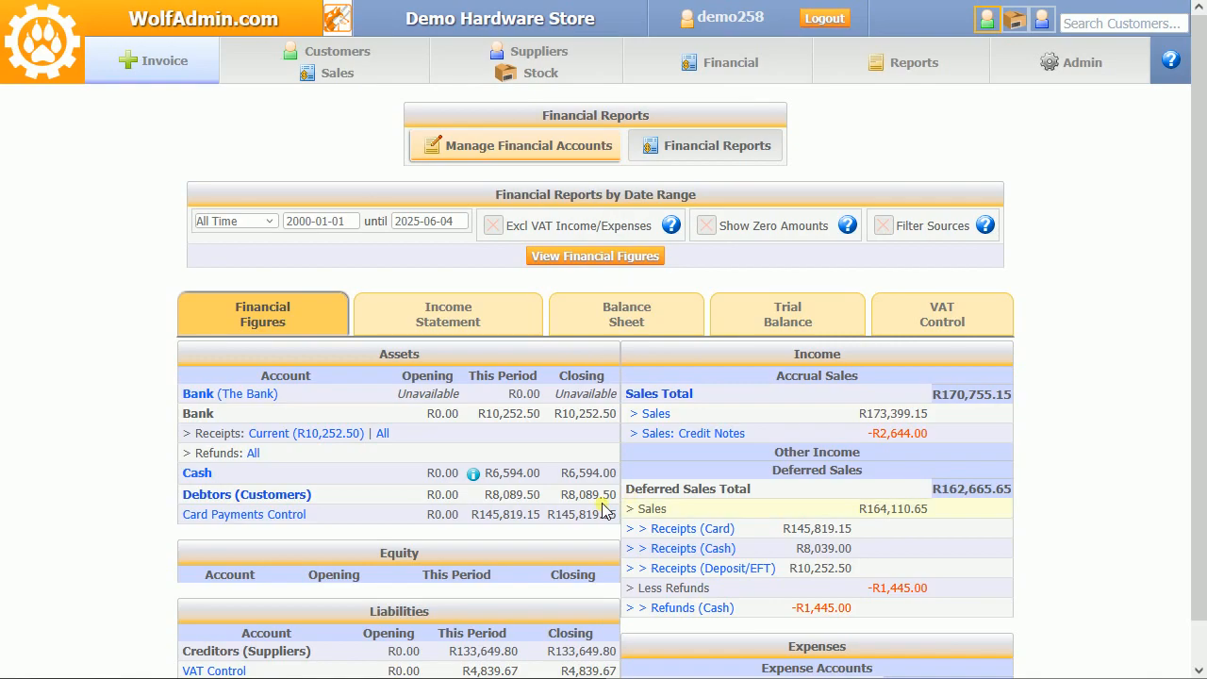
Check the cash receipts and refunds breakdown and the outstanding customer statements behind the Debtors figure, returning to the financial figures
{"action": "scroll", "coordinate": [604, 509], "scroll_direction": "down", "scroll_amount": 1}
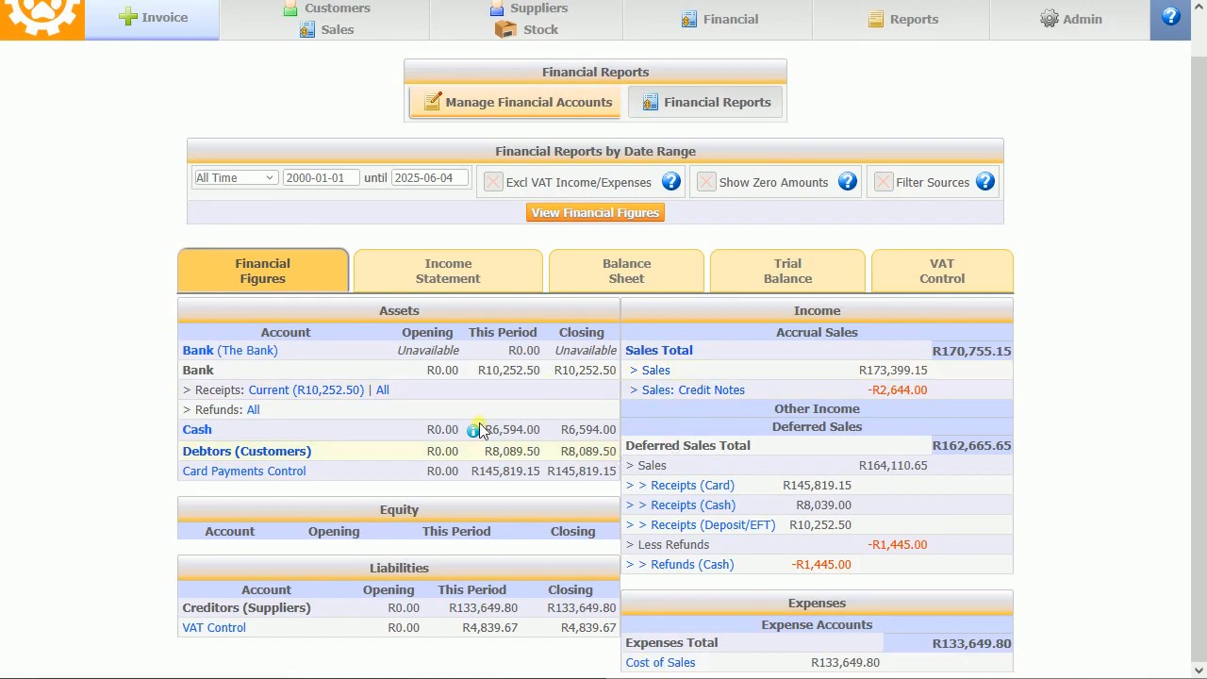
{"action": "mouse_move", "coordinate": [476, 434]}
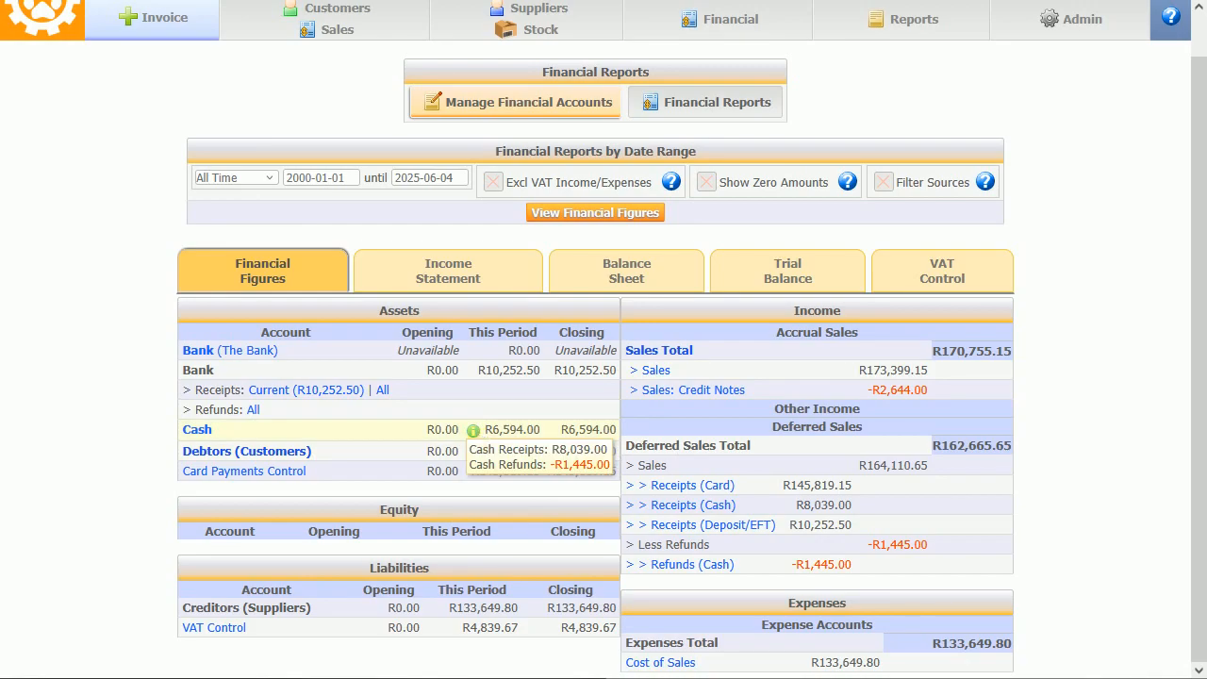
{"action": "left_click", "coordinate": [288, 460]}
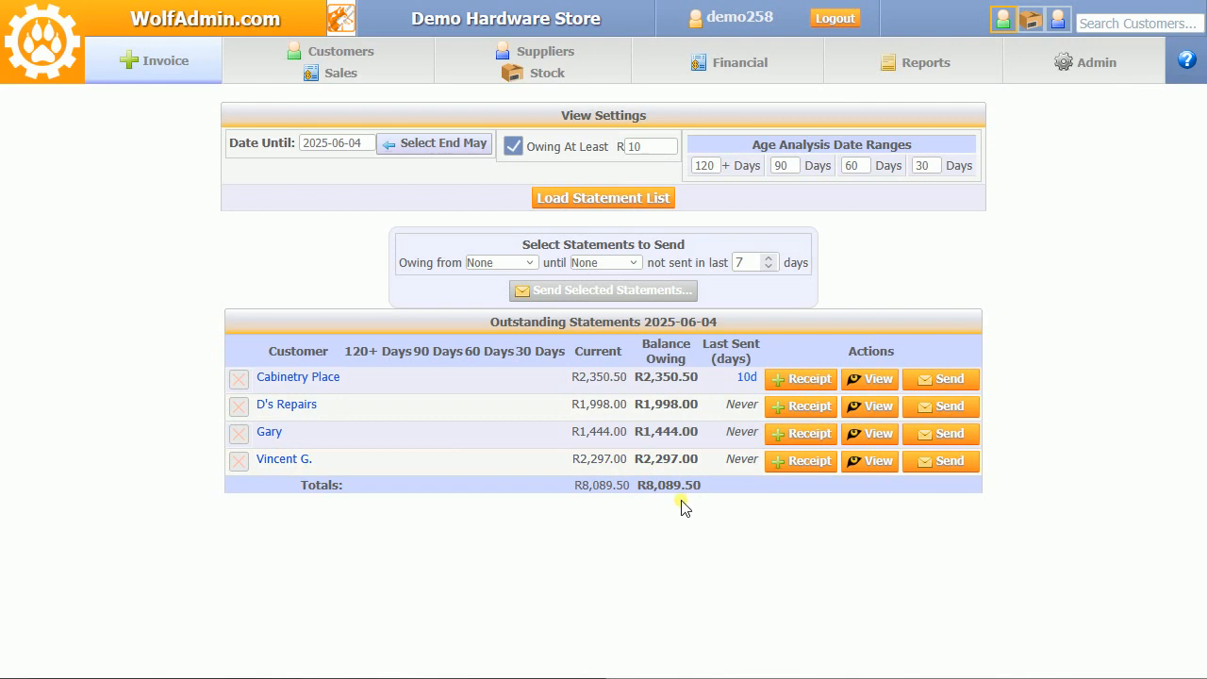
{"action": "key", "text": "alt+Left"}
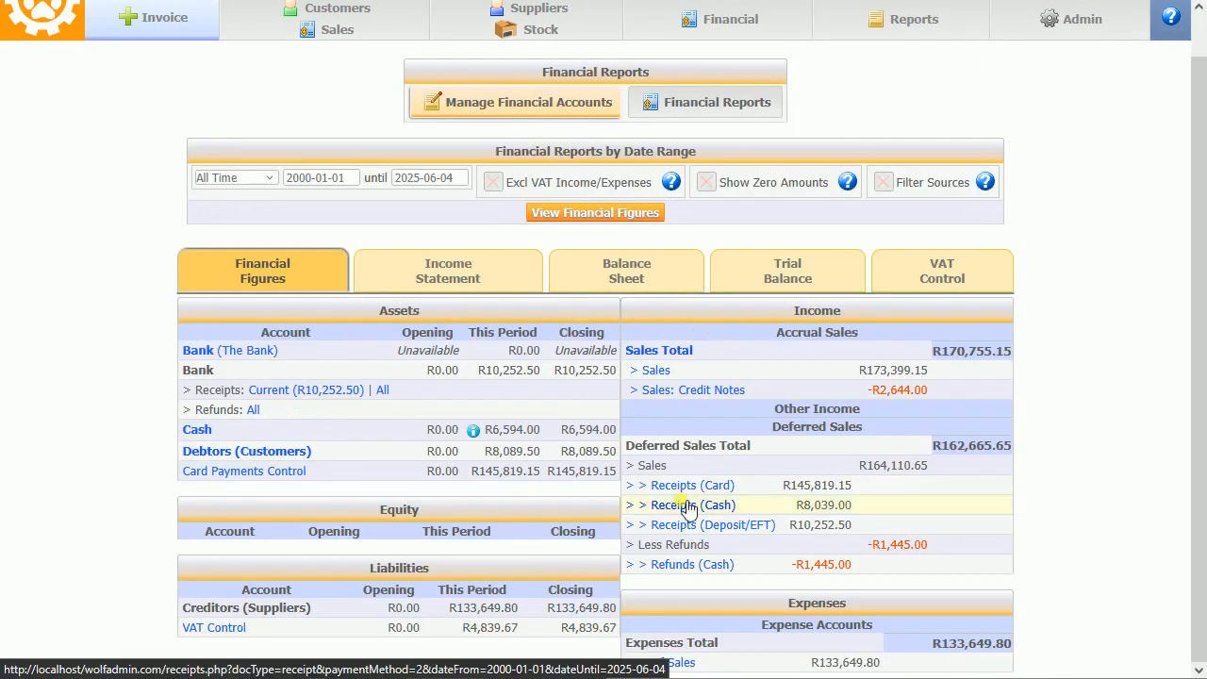
Examine the detailed ledger entries behind Sales Total and return to the financial figures
{"action": "left_click", "coordinate": [672, 351]}
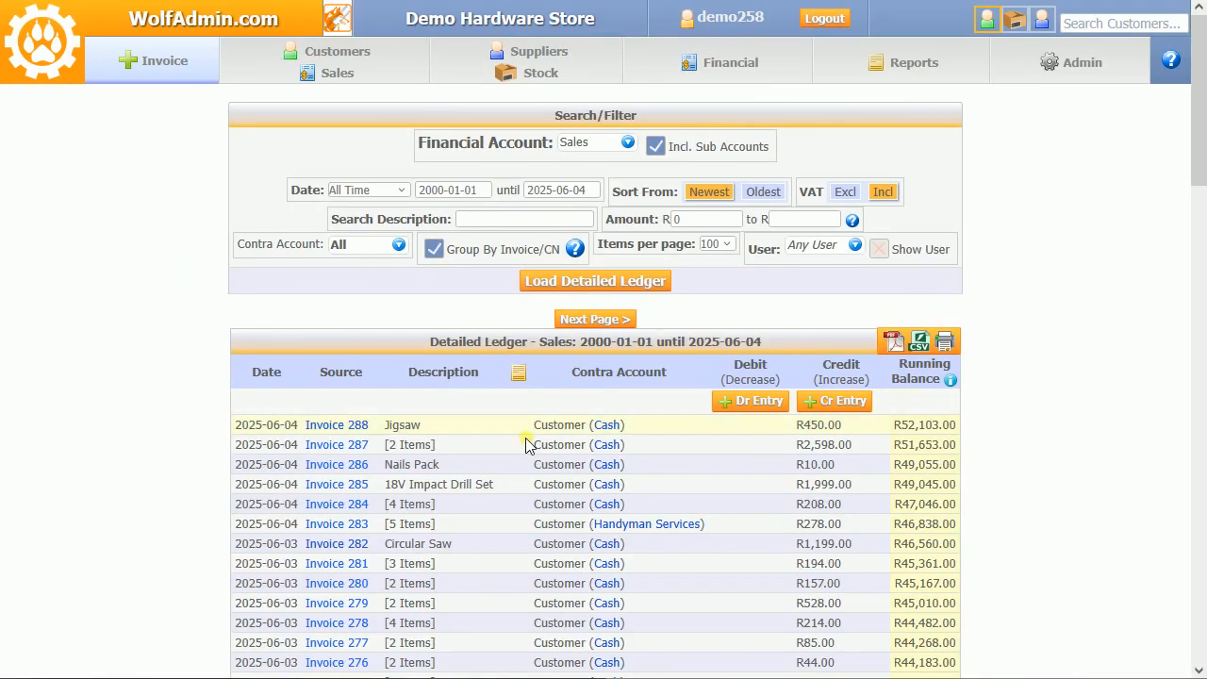
{"action": "scroll", "coordinate": [526, 439], "scroll_direction": "down", "scroll_amount": 4}
{"action": "scroll", "coordinate": [525, 438], "scroll_direction": "down", "scroll_amount": 11}
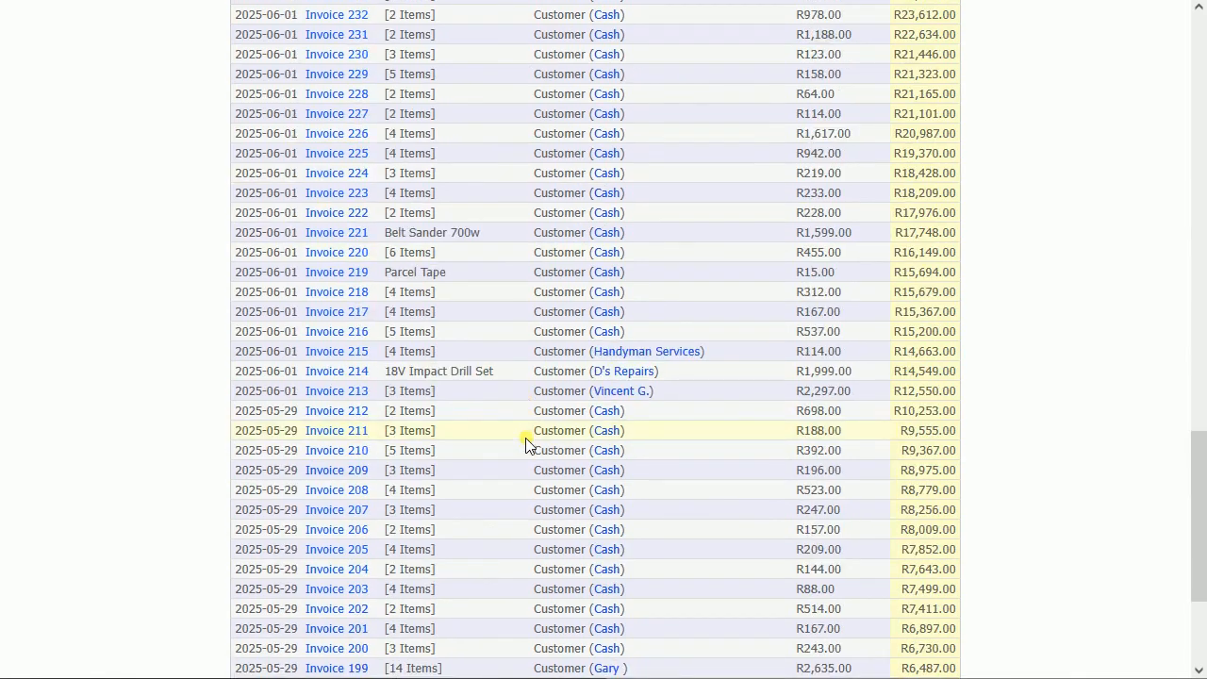
{"action": "key", "text": "alt+Left"}
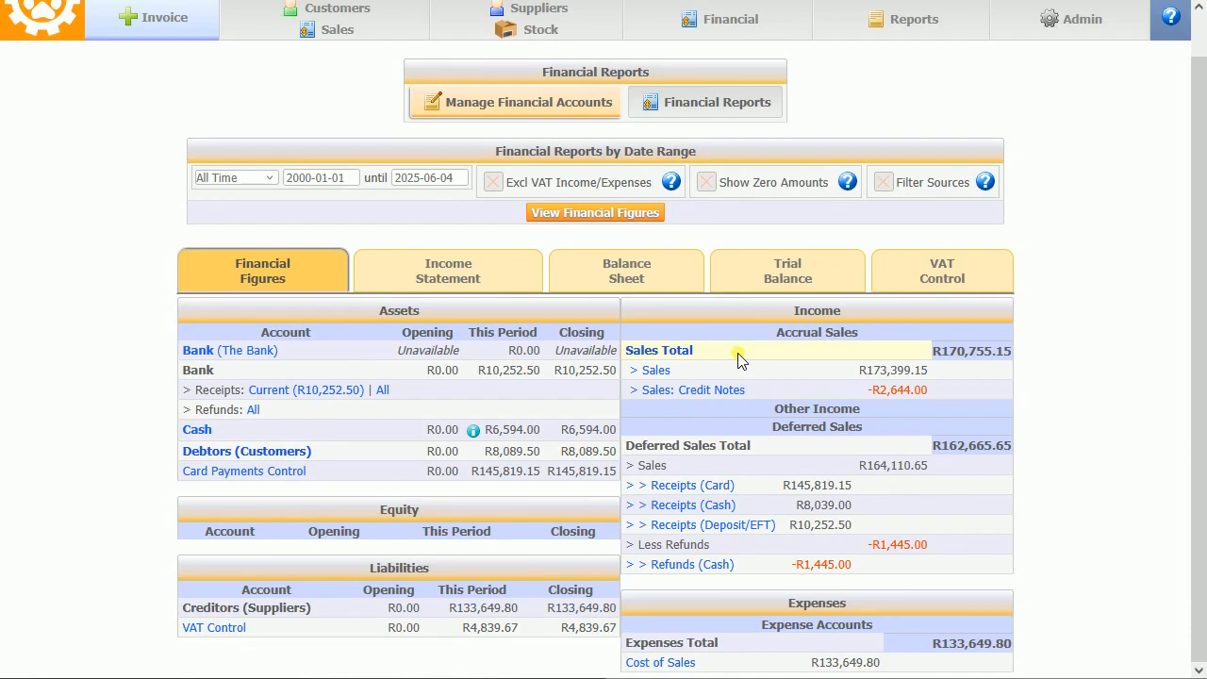
{"action": "scroll", "coordinate": [344, 121], "scroll_direction": "up", "scroll_amount": 1}
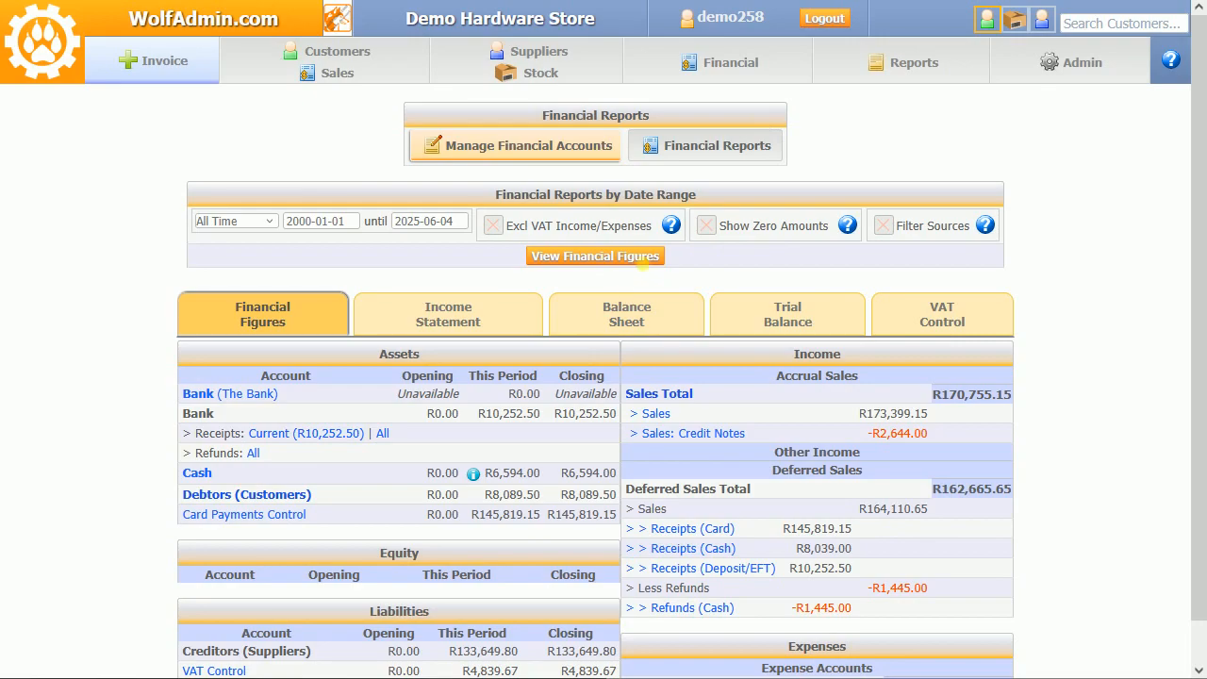
Add a bank account named The Bank as an asset, without an opening balance
{"action": "left_click", "coordinate": [763, 64]}
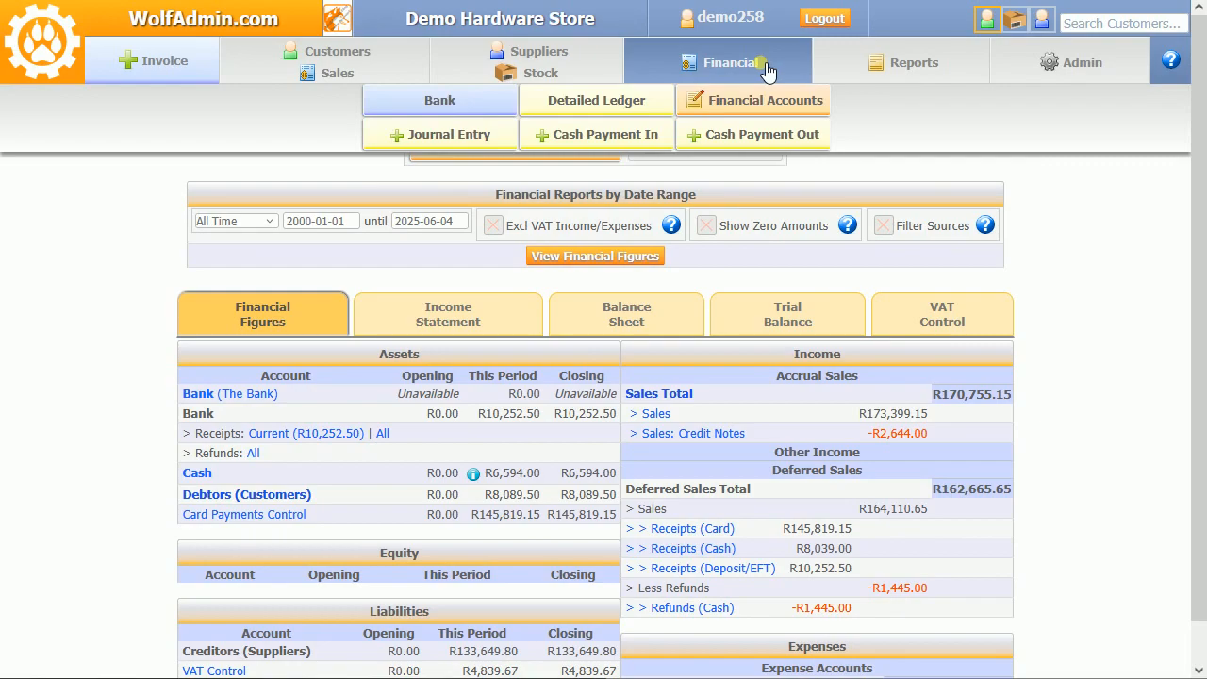
{"action": "left_click", "coordinate": [461, 100]}
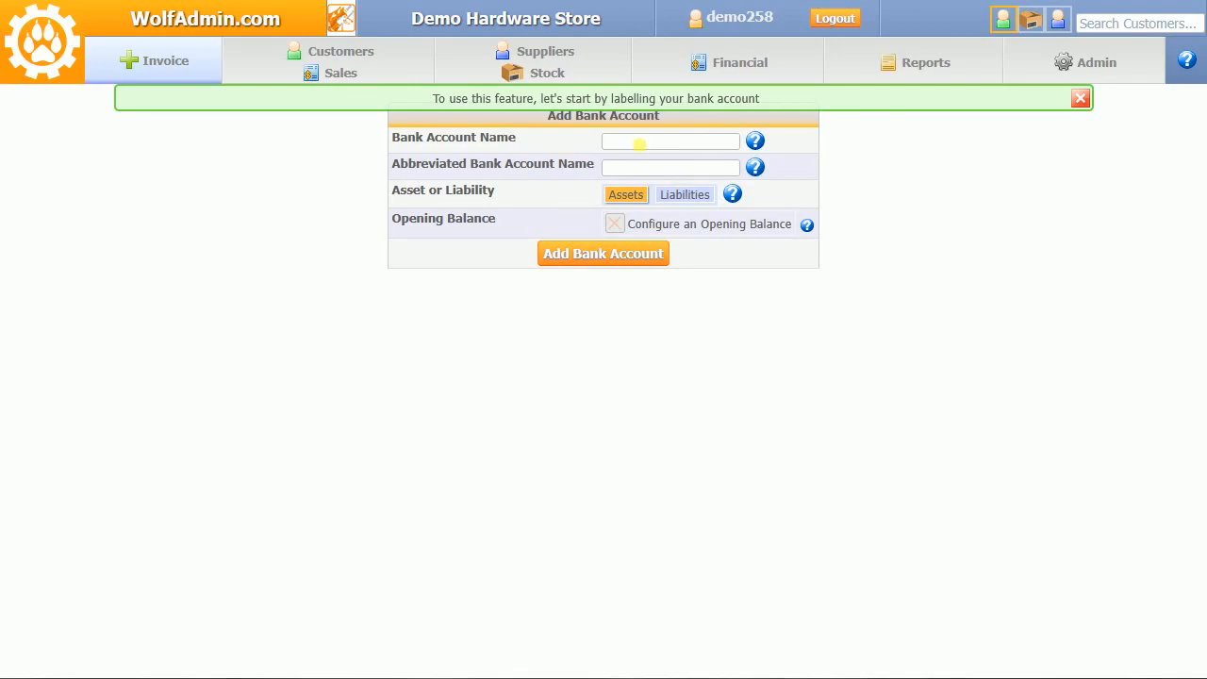
{"action": "left_click", "coordinate": [640, 146]}
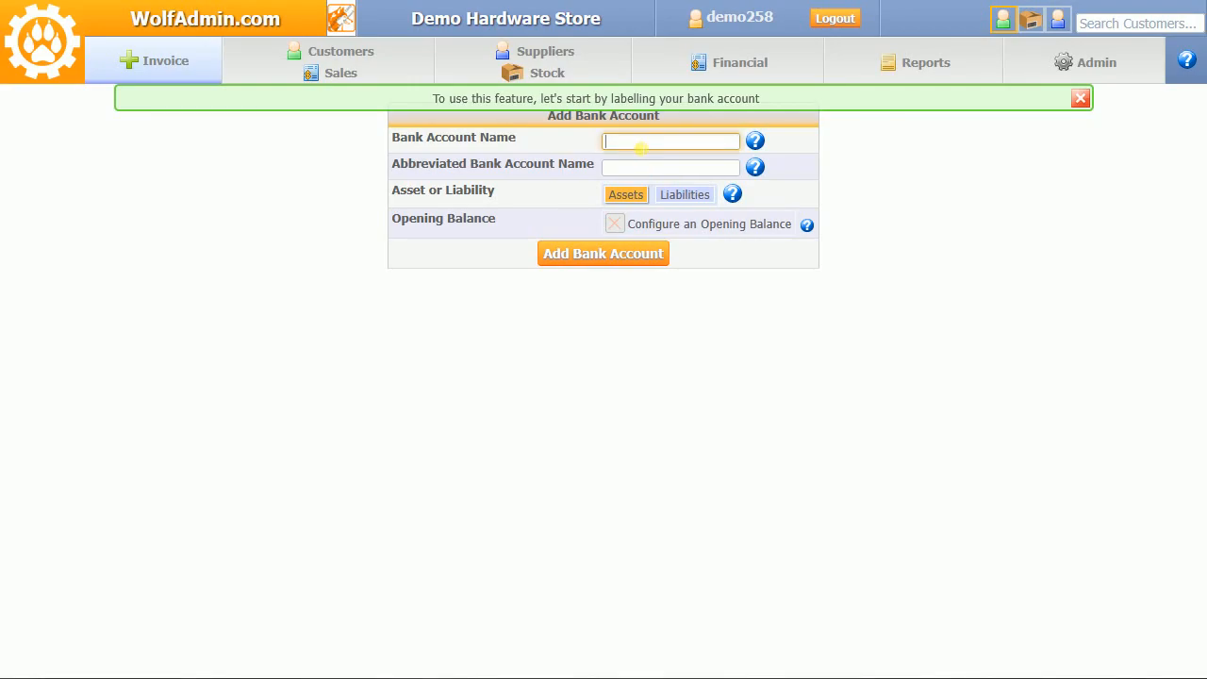
{"action": "type", "text": "The Bank"}
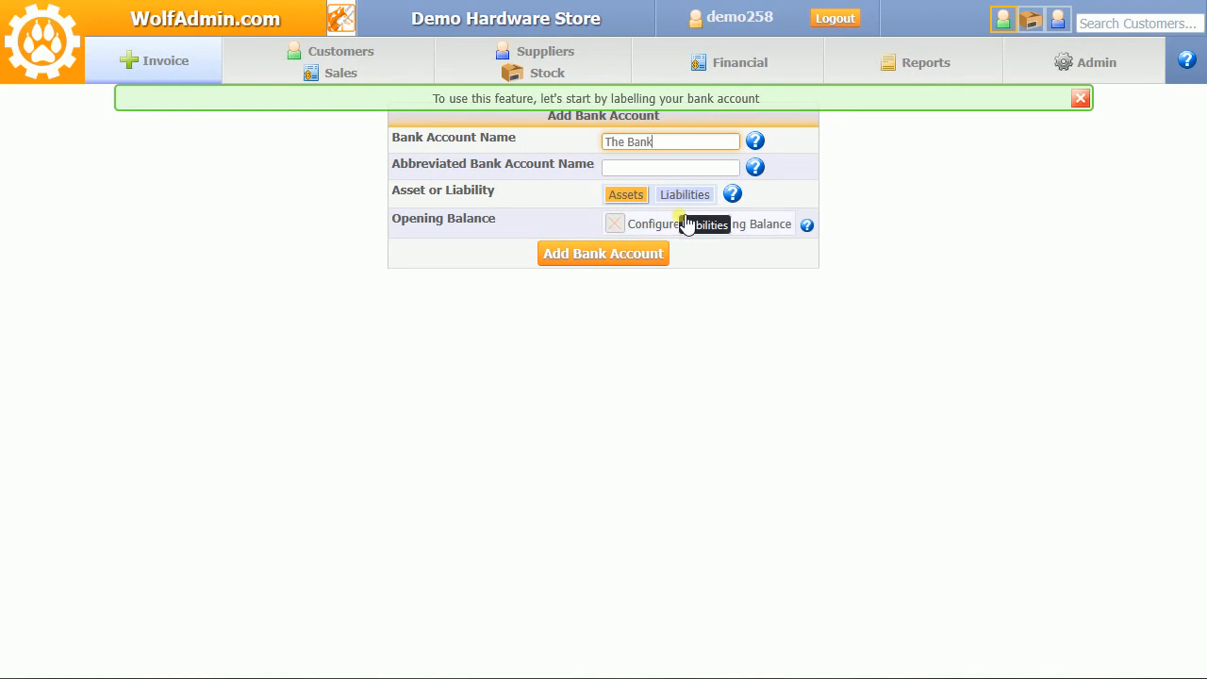
{"action": "left_click", "coordinate": [630, 228]}
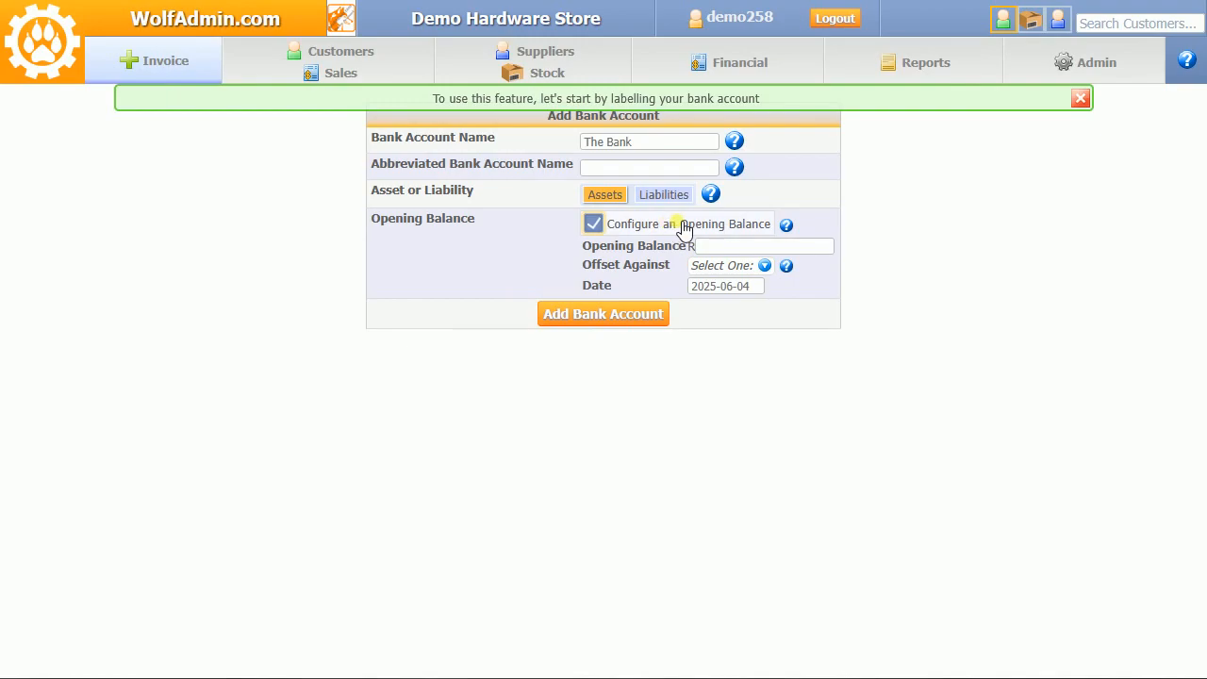
{"action": "left_click", "coordinate": [647, 227]}
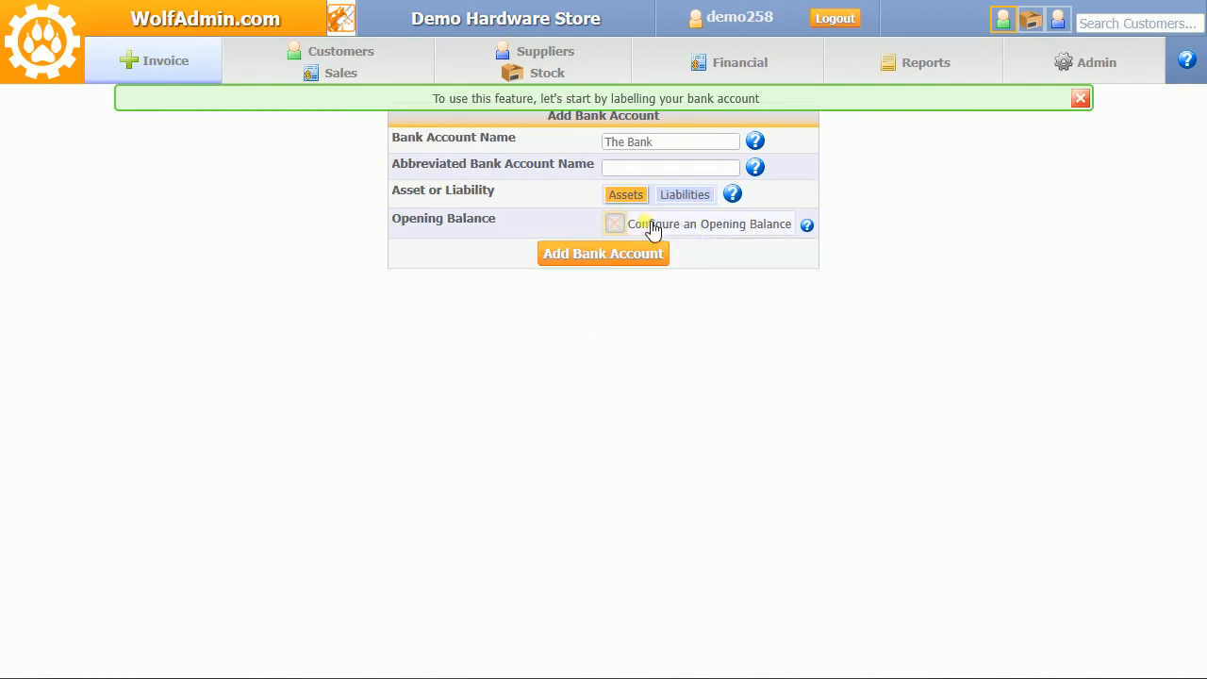
{"action": "left_click", "coordinate": [571, 257]}
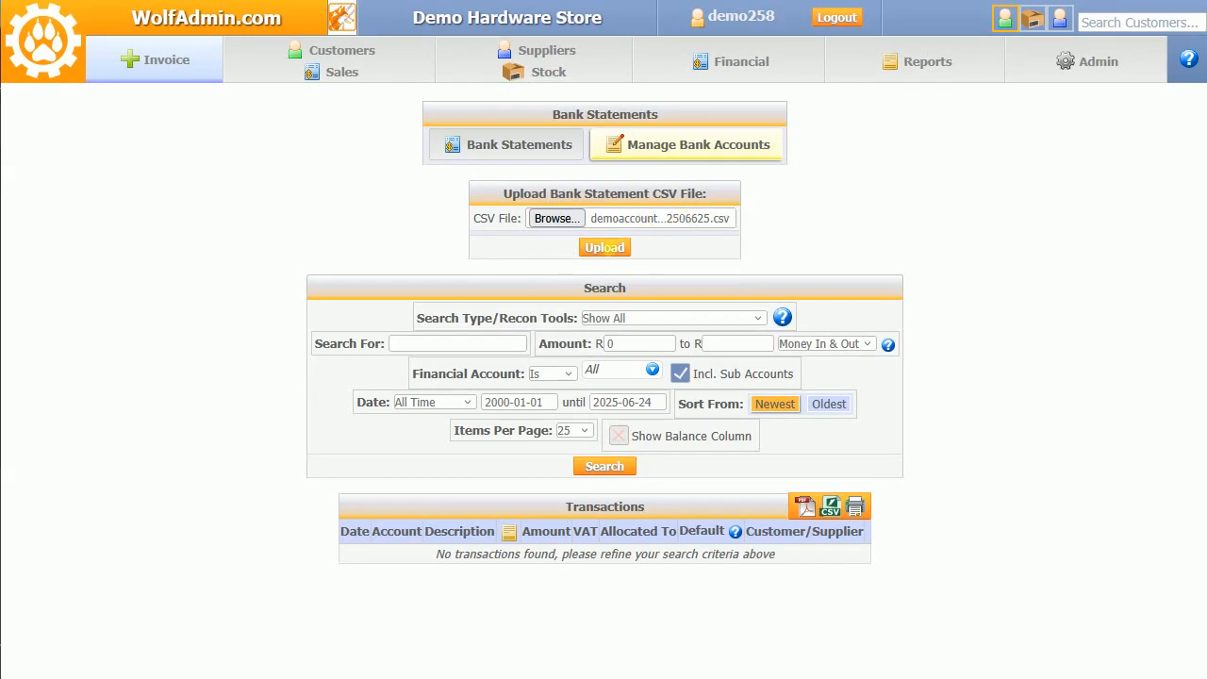
Upload the selected demo account bank statement CSV and import its previewed transactions
{"action": "left_click", "coordinate": [608, 249]}
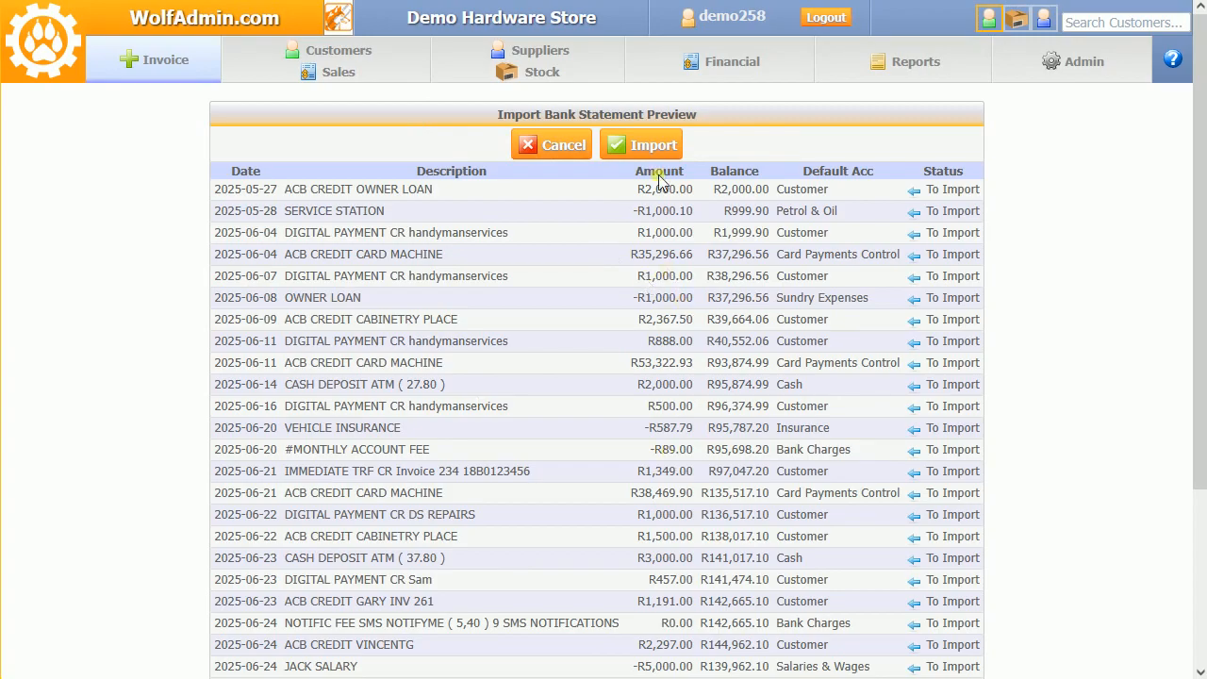
{"action": "left_click", "coordinate": [651, 147]}
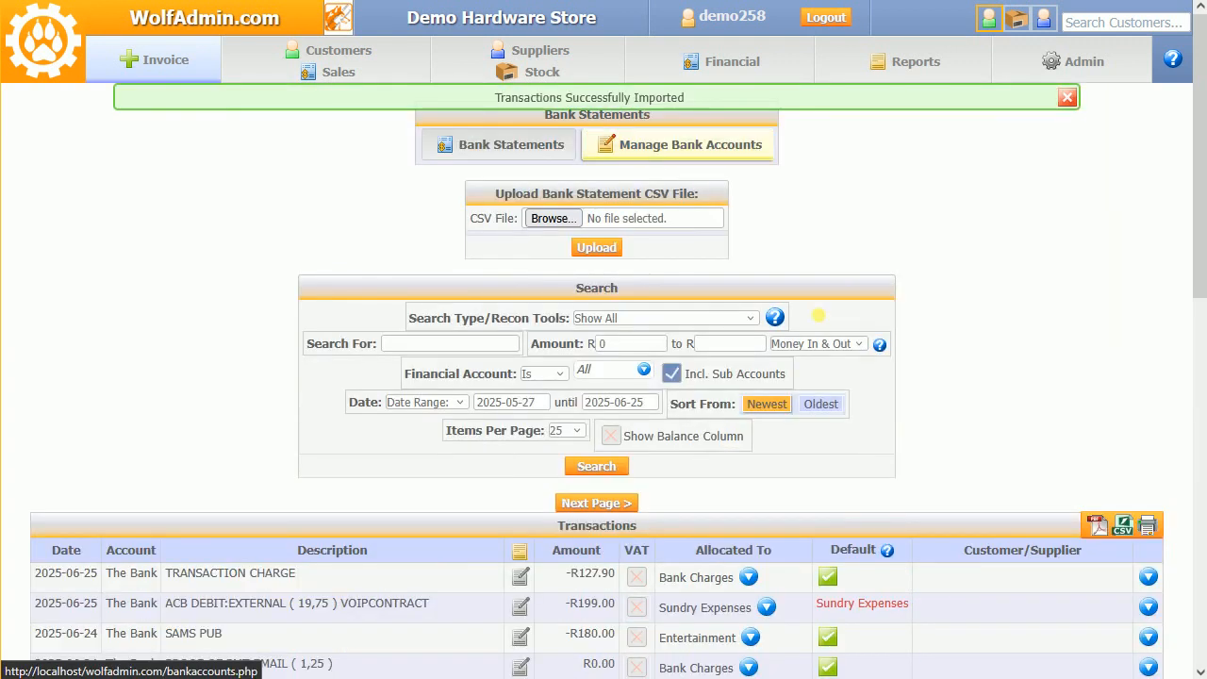
{"action": "scroll", "coordinate": [713, 419], "scroll_direction": "down", "scroll_amount": 3}
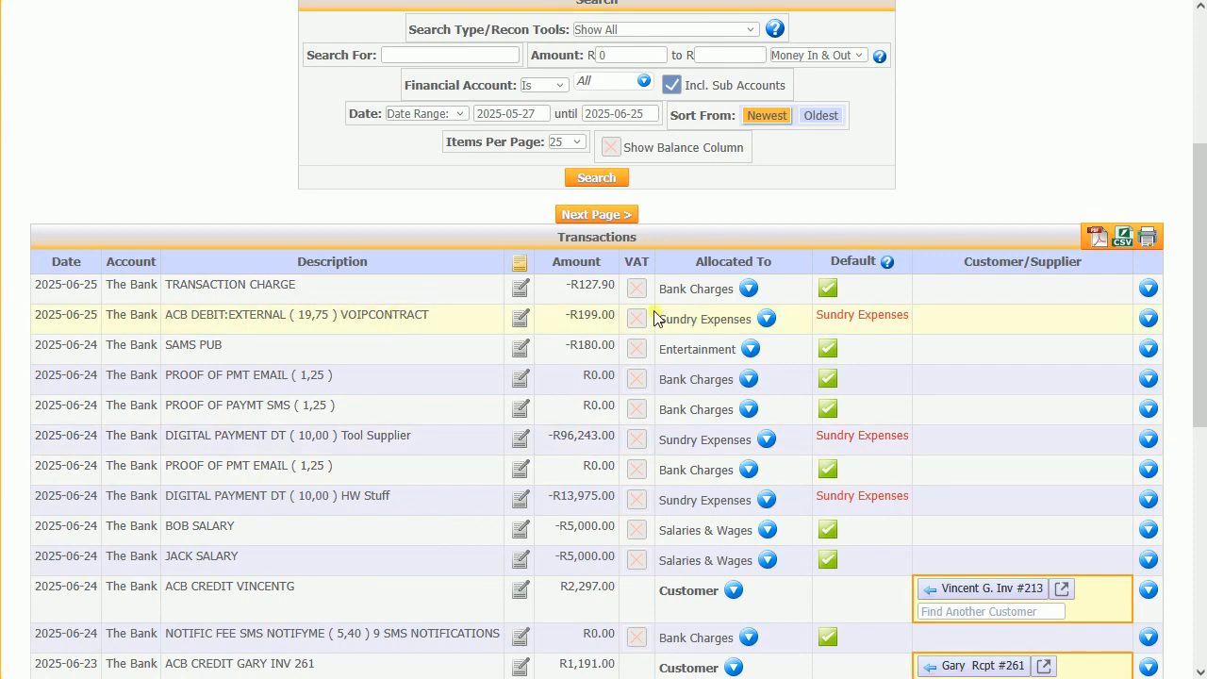
{"action": "left_click", "coordinate": [767, 318]}
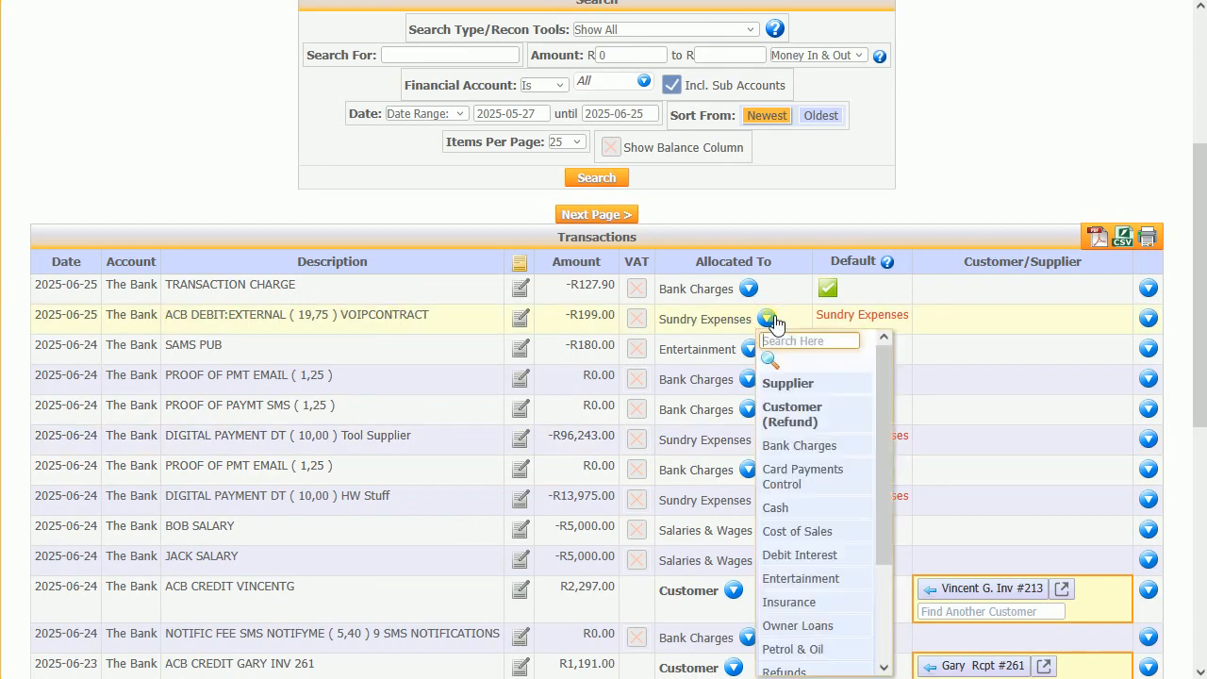
{"action": "type", "text": "tele"}
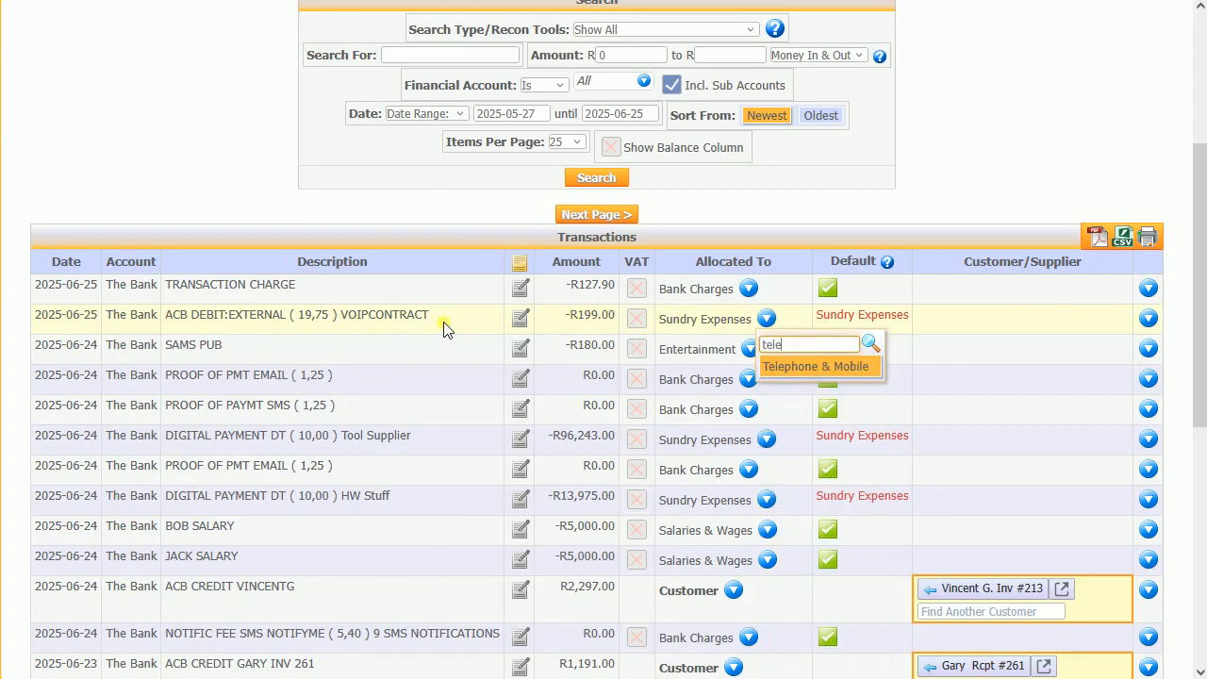
{"action": "left_click", "coordinate": [389, 323]}
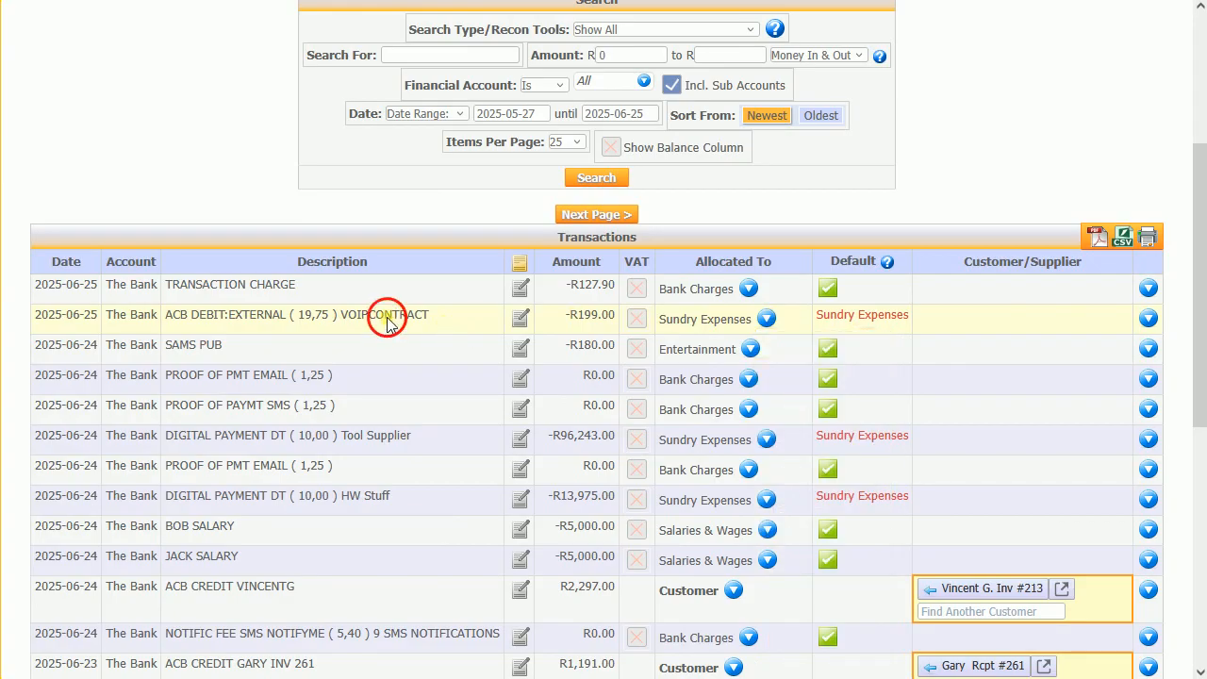
Replace the VOIP CONTRACT allocation keyword of the Telephone & Mobile expense account with VOIPCONTRACT and save the account
{"action": "double_click", "coordinate": [387, 318]}
{"action": "scroll", "coordinate": [679, 370], "scroll_direction": "up", "scroll_amount": 3}
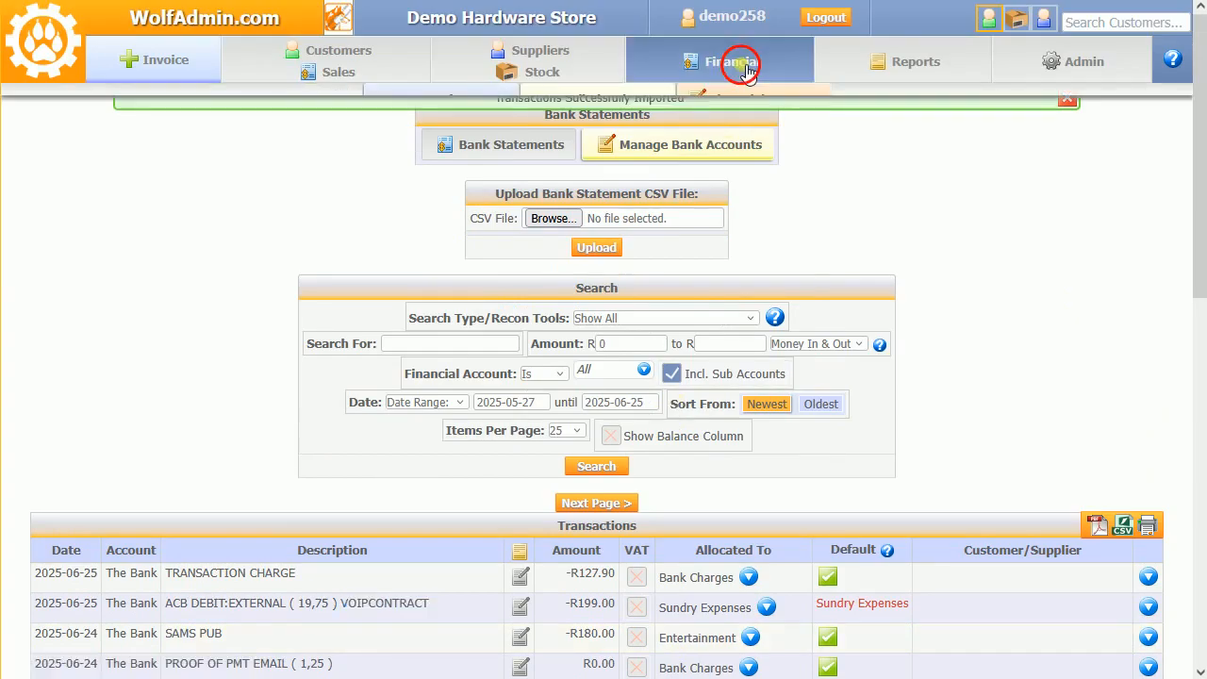
{"action": "mouse_move", "coordinate": [741, 59]}
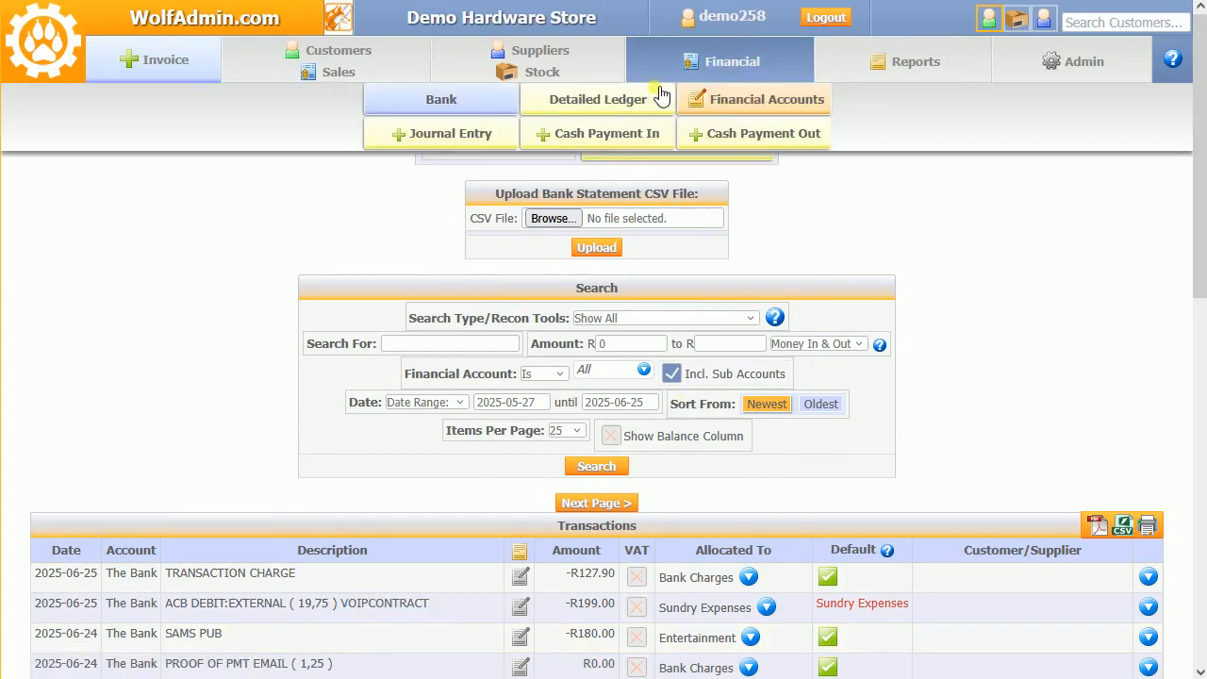
{"action": "left_click", "coordinate": [728, 100]}
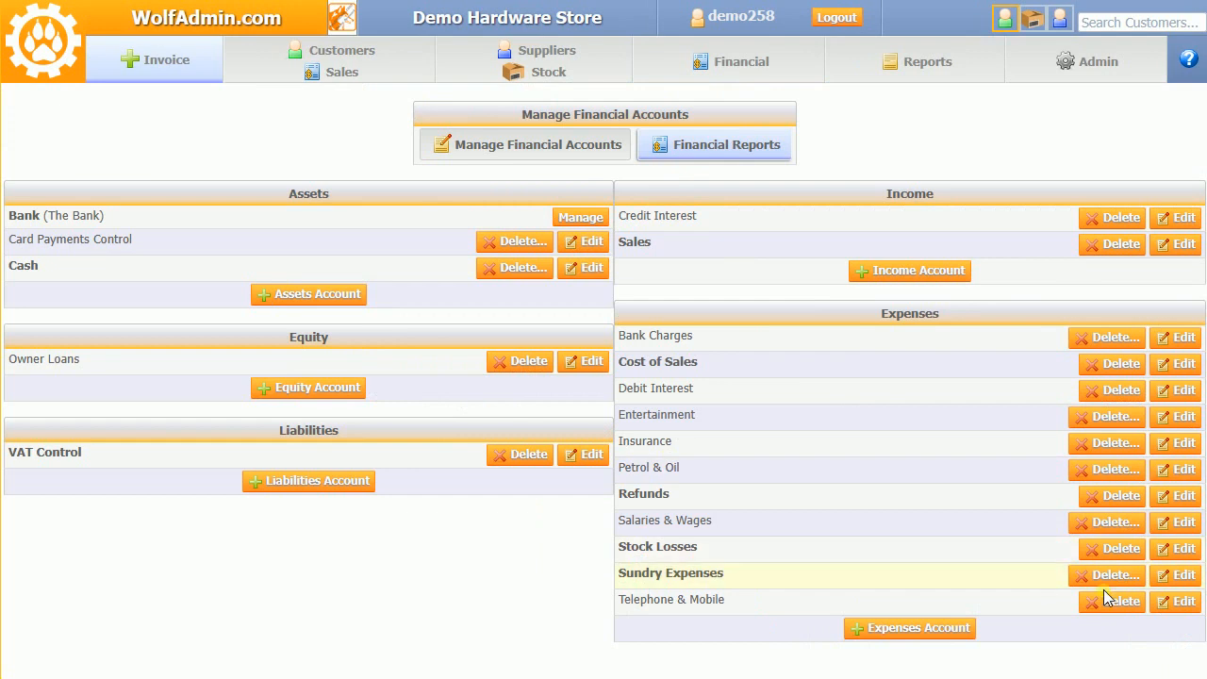
{"action": "left_click", "coordinate": [1170, 600]}
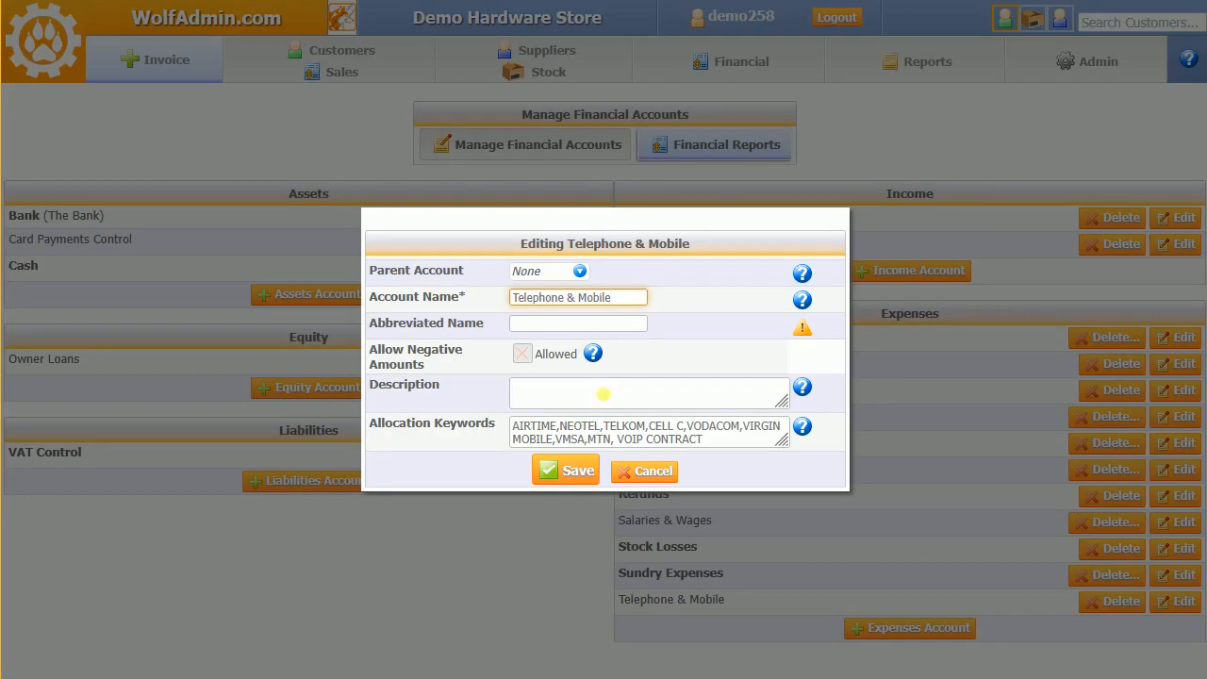
{"action": "left_click", "coordinate": [602, 437]}
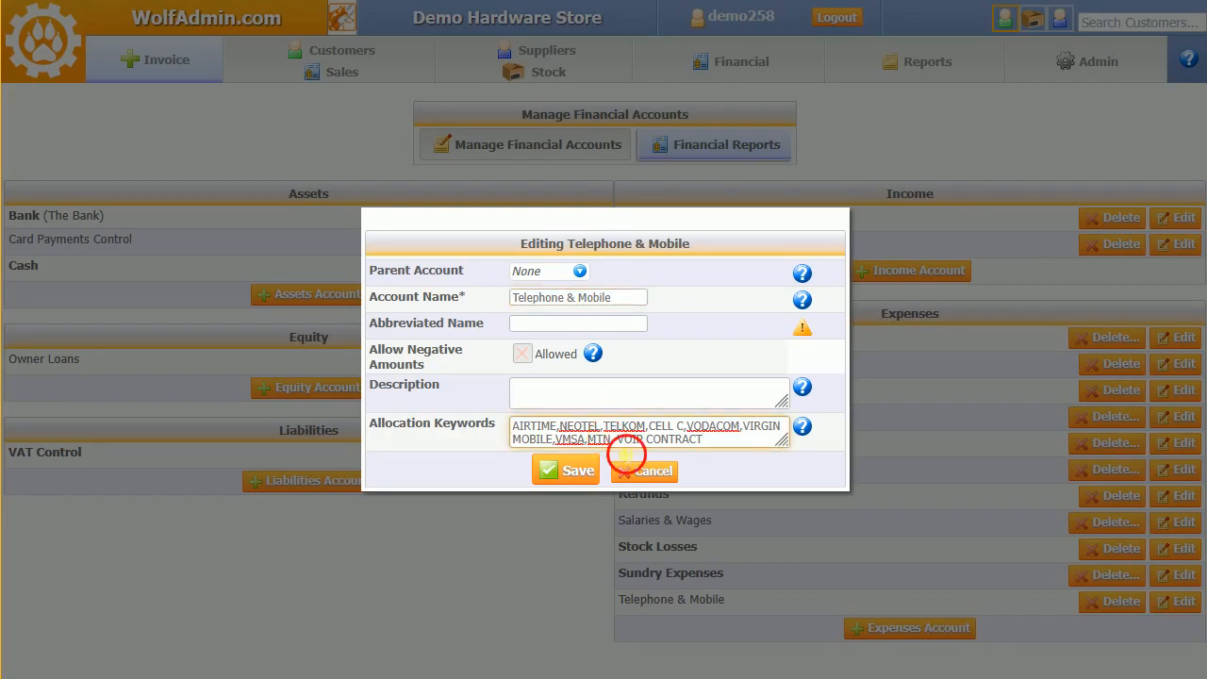
{"action": "key", "text": "shift+End"}
{"action": "type", "text": "VOIPCONTRACT"}
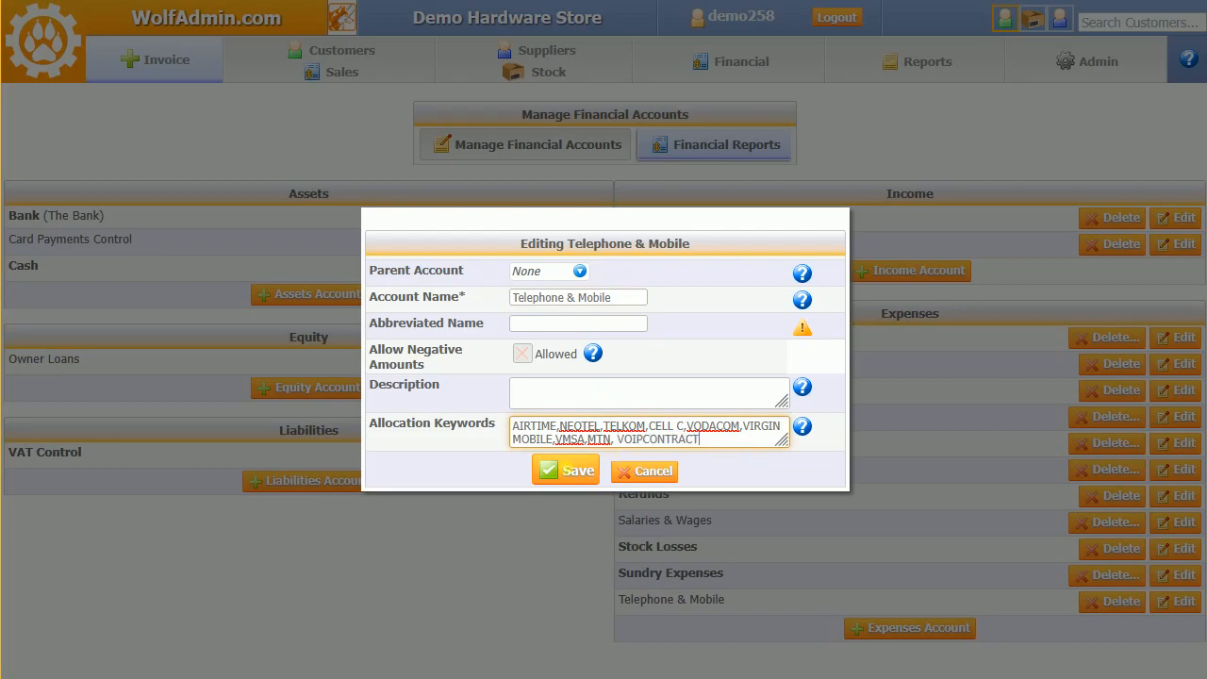
{"action": "left_click", "coordinate": [571, 471]}
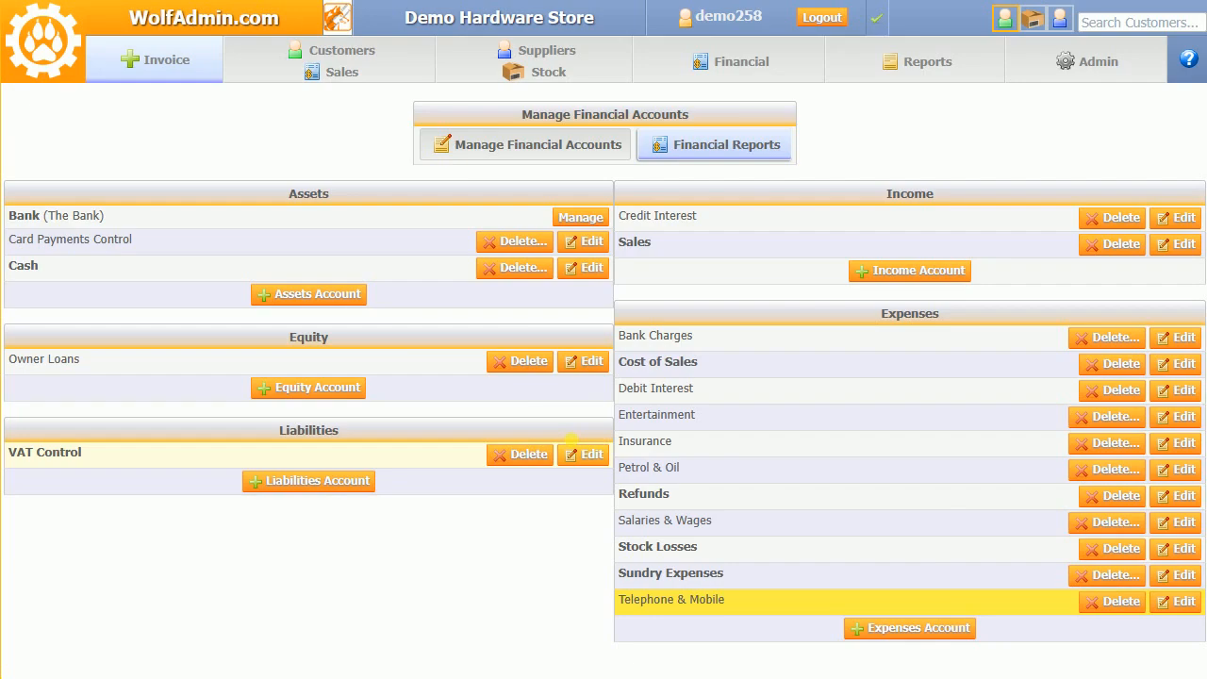
Open the bank statements and allocate the VOIPCONTRACT transaction to its default account, Telephone & Mobile
{"action": "left_click", "coordinate": [698, 69]}
{"action": "left_click", "coordinate": [503, 105]}
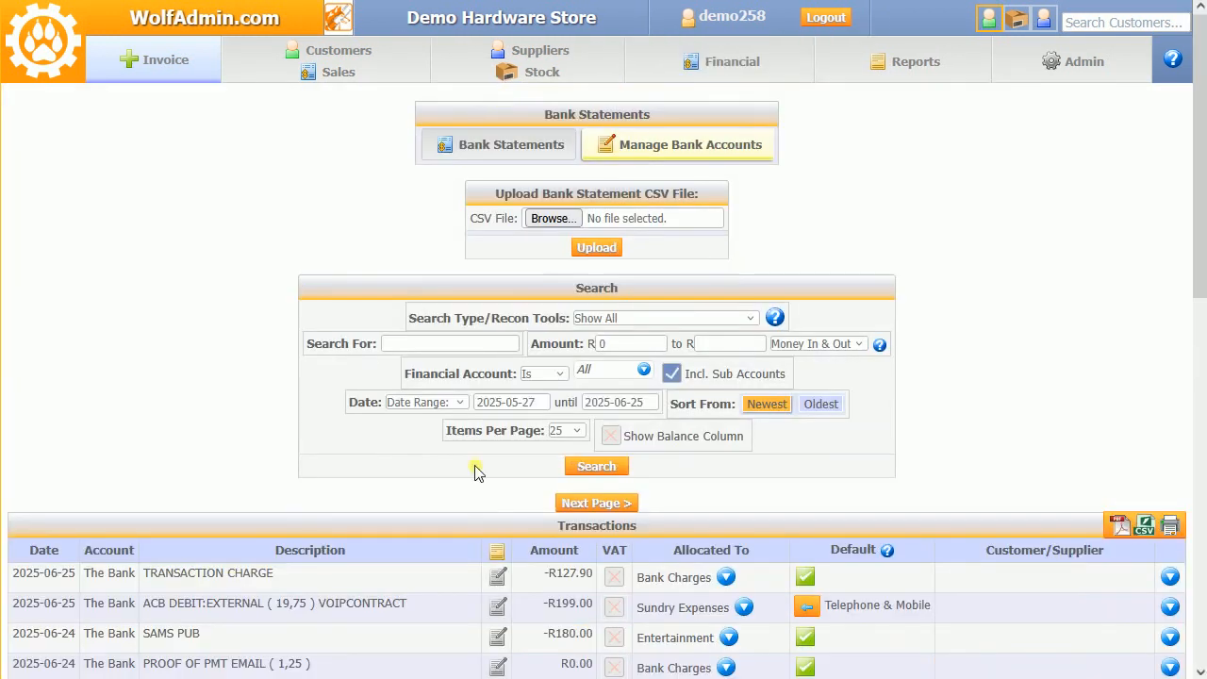
{"action": "scroll", "coordinate": [477, 471], "scroll_direction": "down", "scroll_amount": 3}
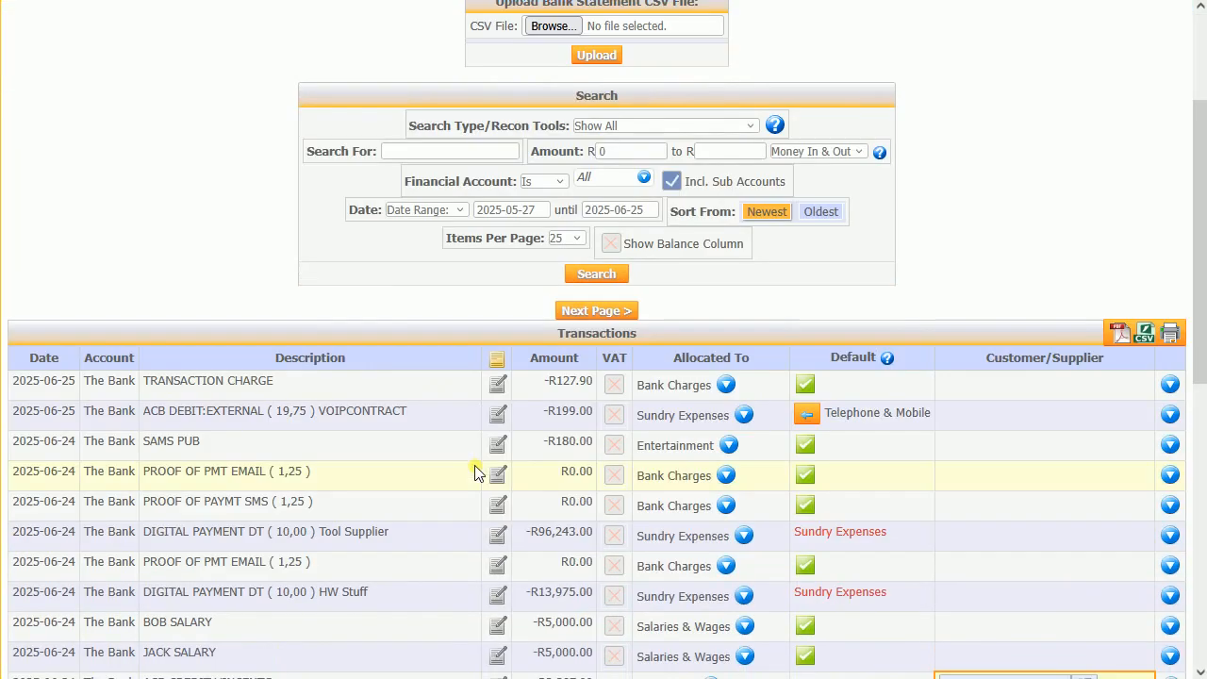
{"action": "left_click", "coordinate": [814, 418]}
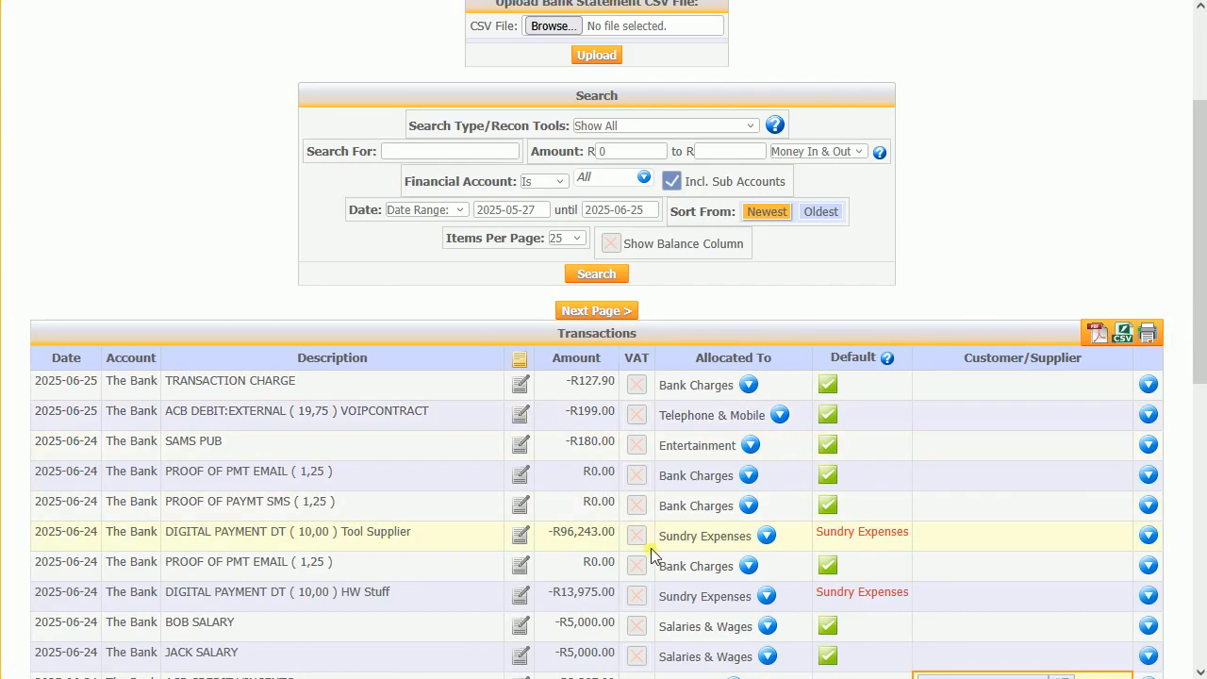
Allocate the Tool Supplier digital payment as a supplier payment against the suggested Tool Supplier invoice #4
{"action": "left_click", "coordinate": [766, 534]}
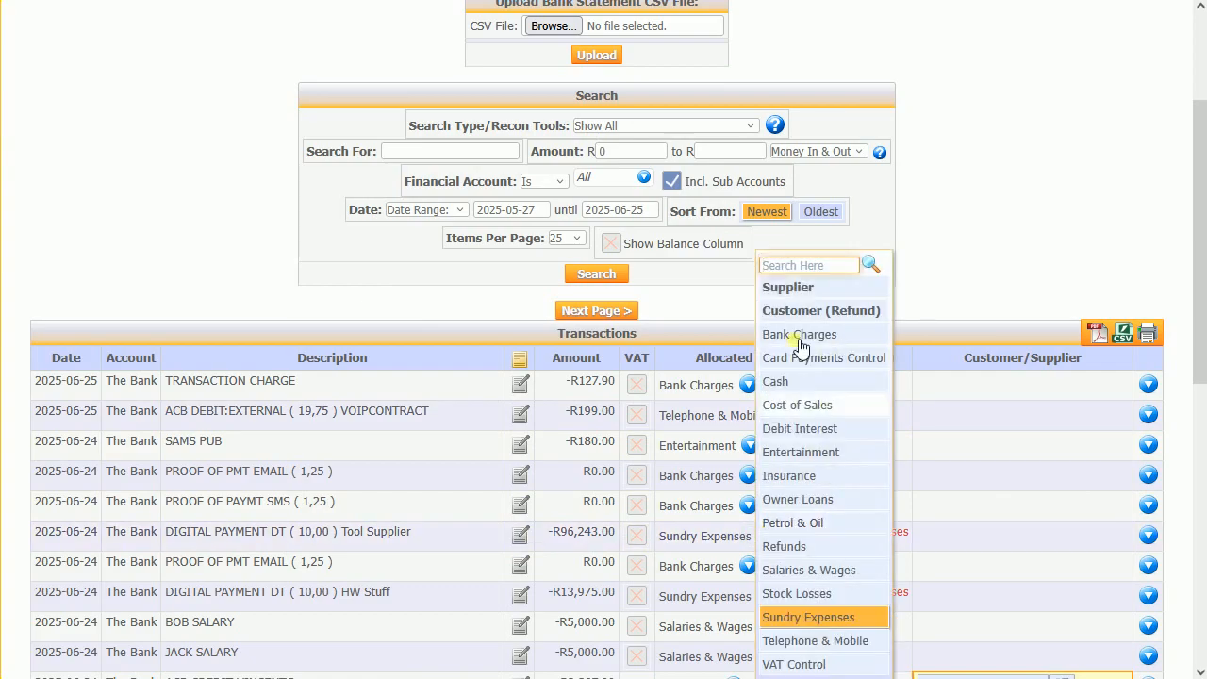
{"action": "left_click", "coordinate": [793, 288]}
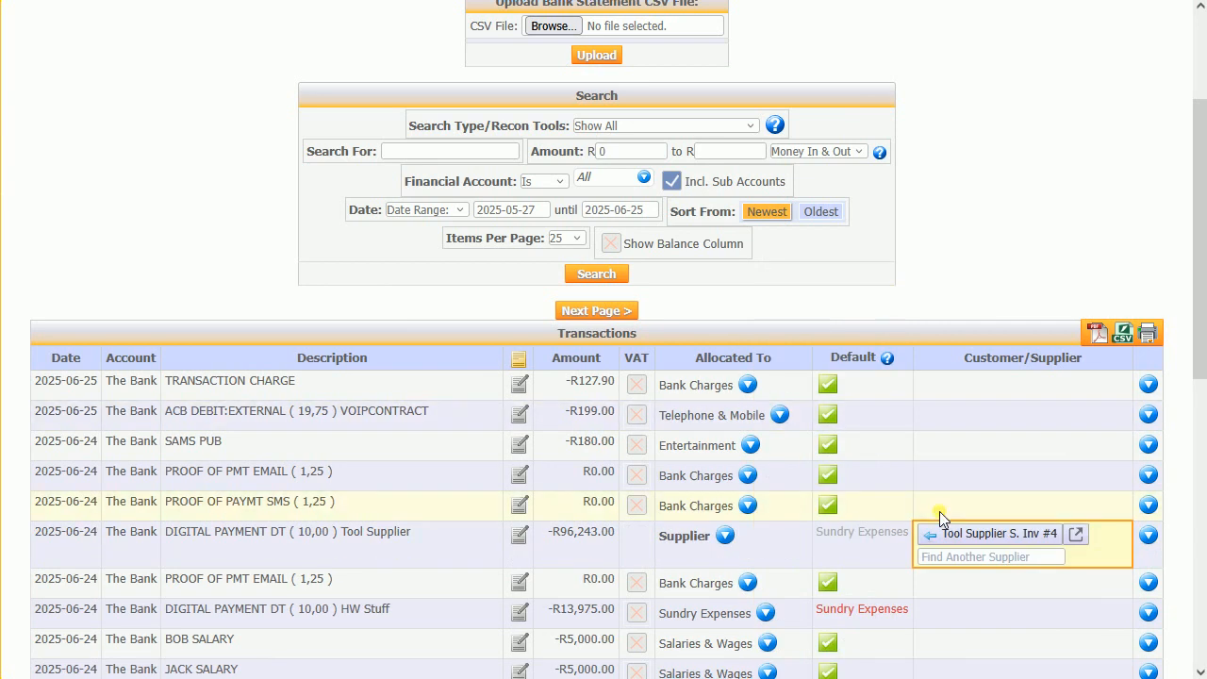
{"action": "left_click", "coordinate": [982, 535]}
Allocate the HW Stuff digital payment as a supplier payment to the suggested supplier HW Stuff
{"action": "scroll", "coordinate": [988, 538], "scroll_direction": "down", "scroll_amount": 2}
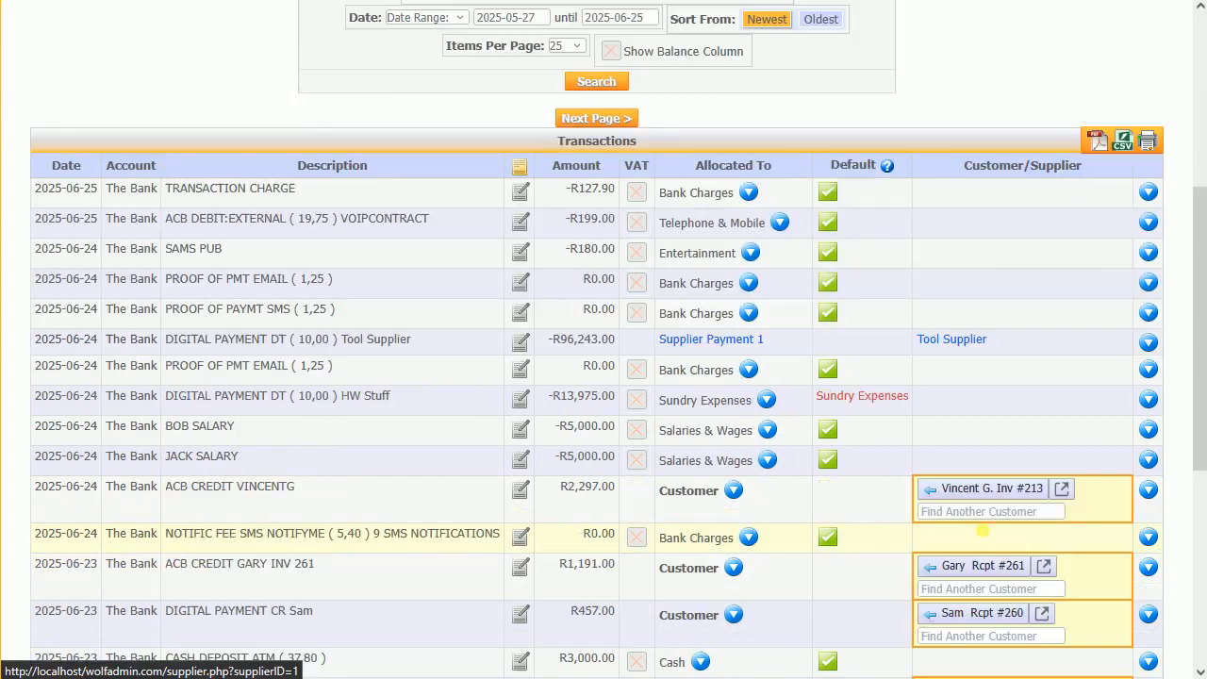
{"action": "left_click", "coordinate": [766, 400]}
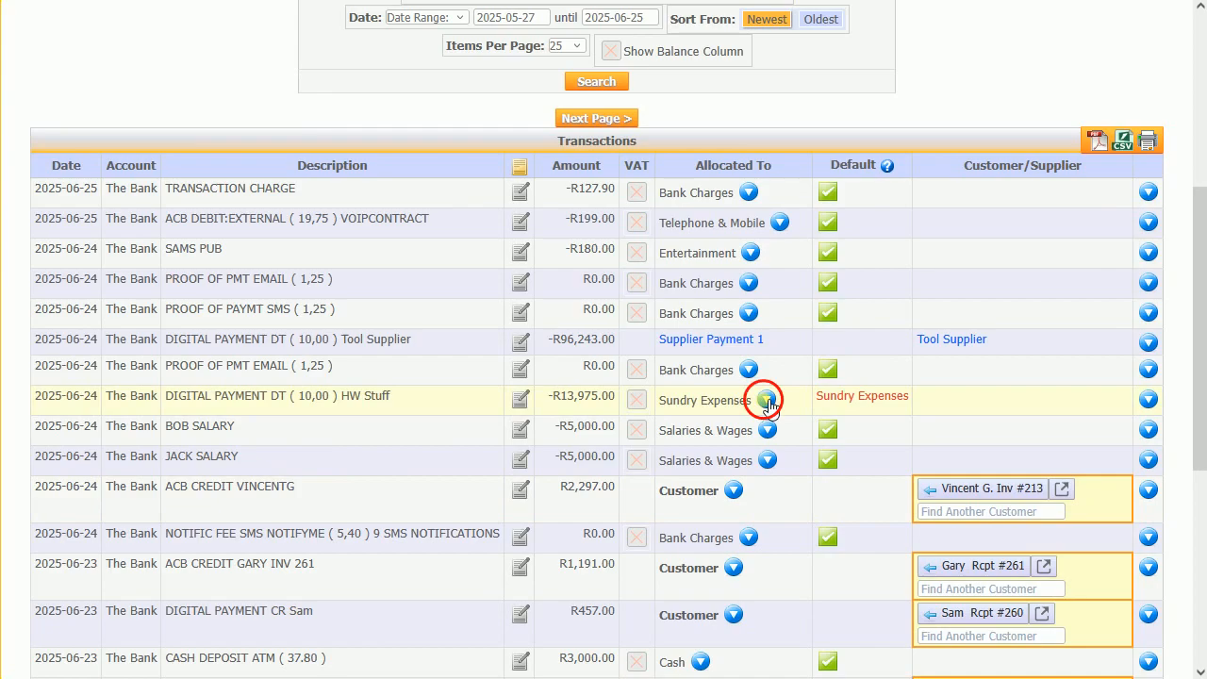
{"action": "left_click", "coordinate": [791, 286]}
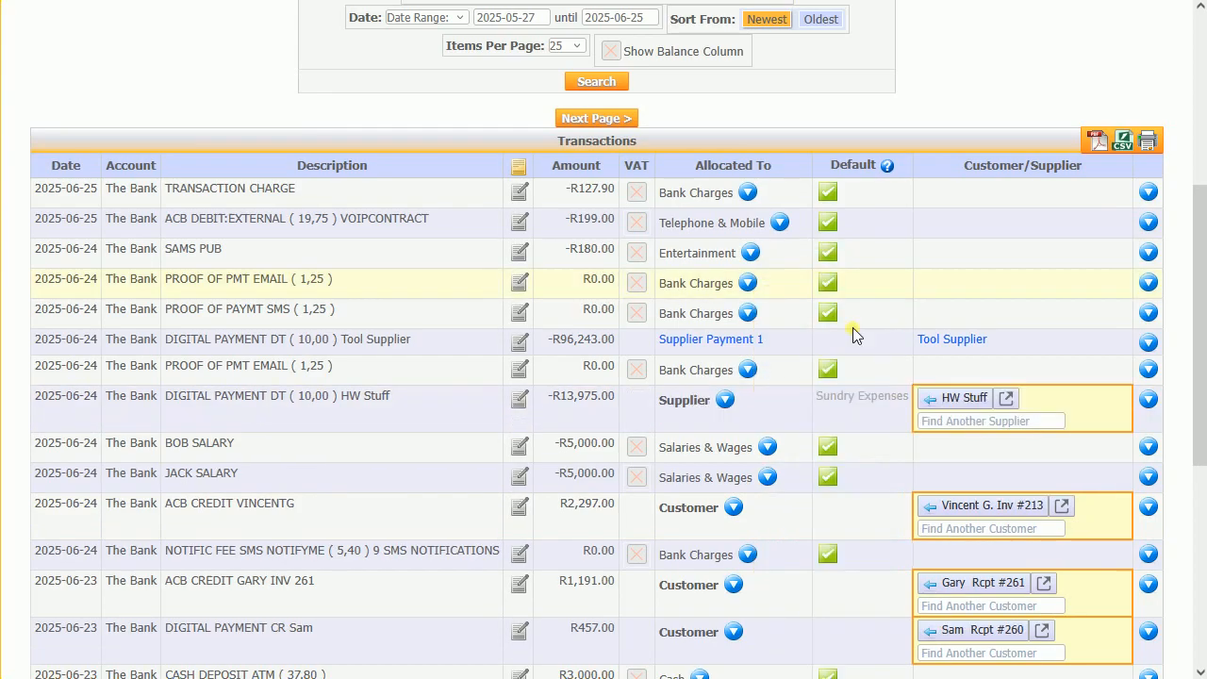
{"action": "left_click", "coordinate": [932, 396]}
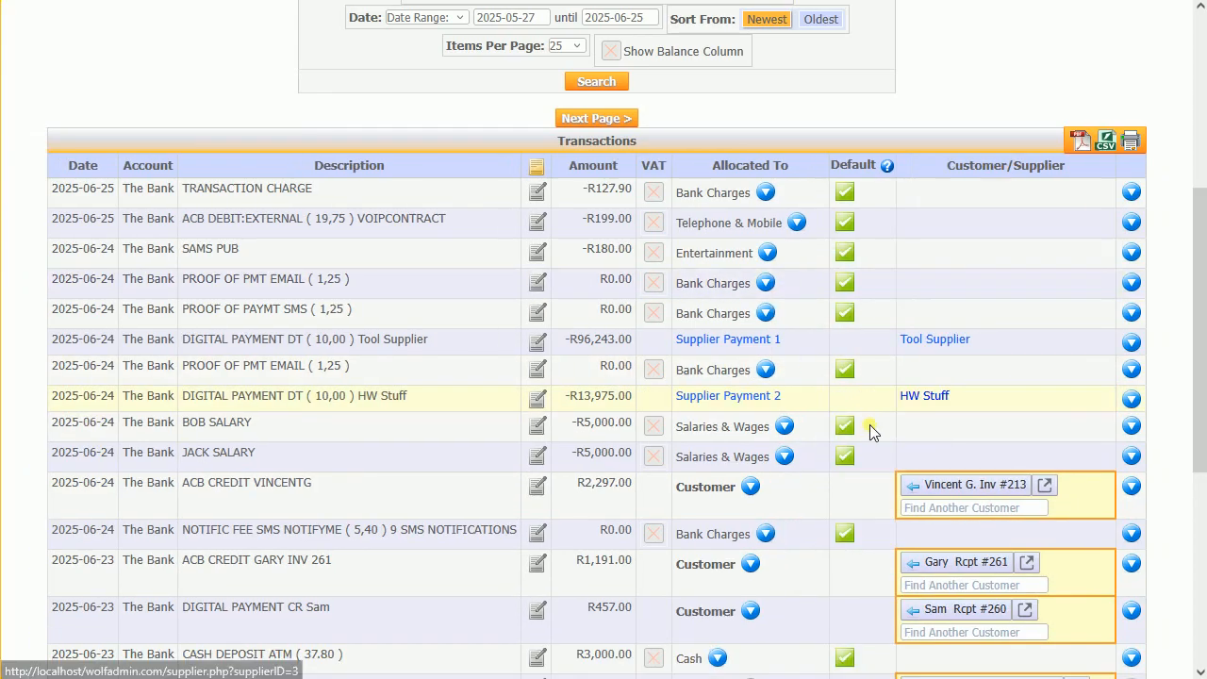
Allocate the R1,500, R457 and R1,191 customer credits to their suggested receipts and the R2,297 credit to its suggested invoice
{"action": "scroll", "coordinate": [870, 424], "scroll_direction": "down", "scroll_amount": 2}
{"action": "scroll", "coordinate": [870, 424], "scroll_direction": "down", "scroll_amount": 1}
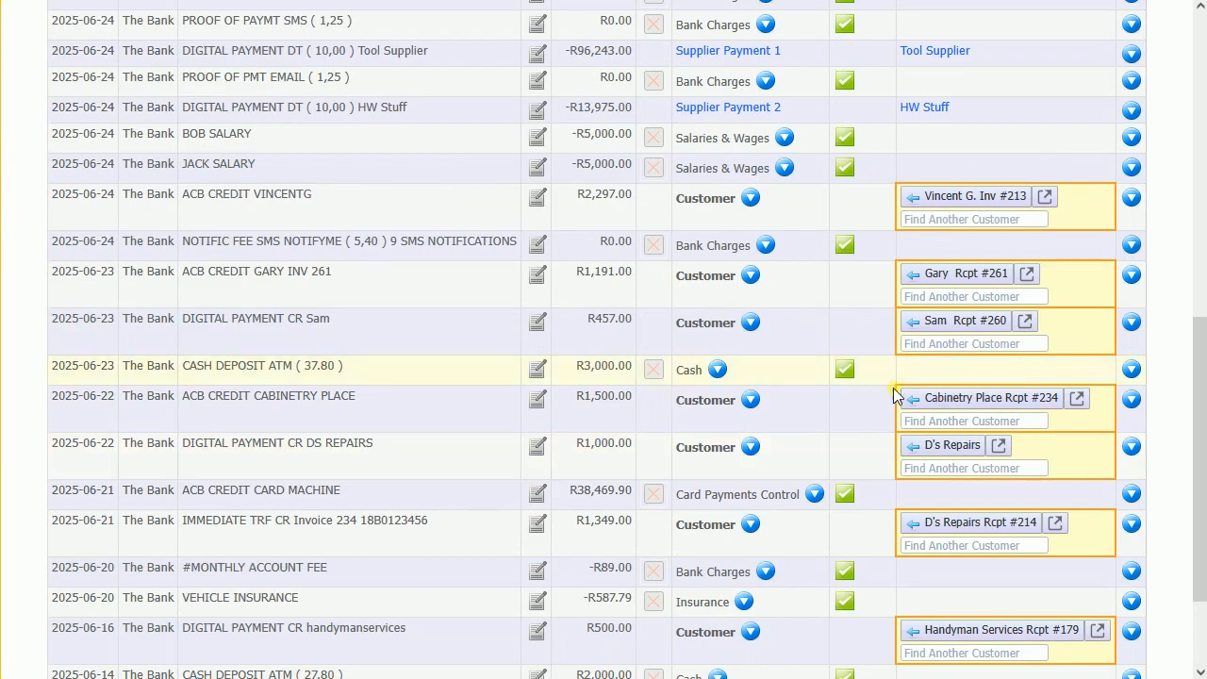
{"action": "left_click", "coordinate": [997, 397]}
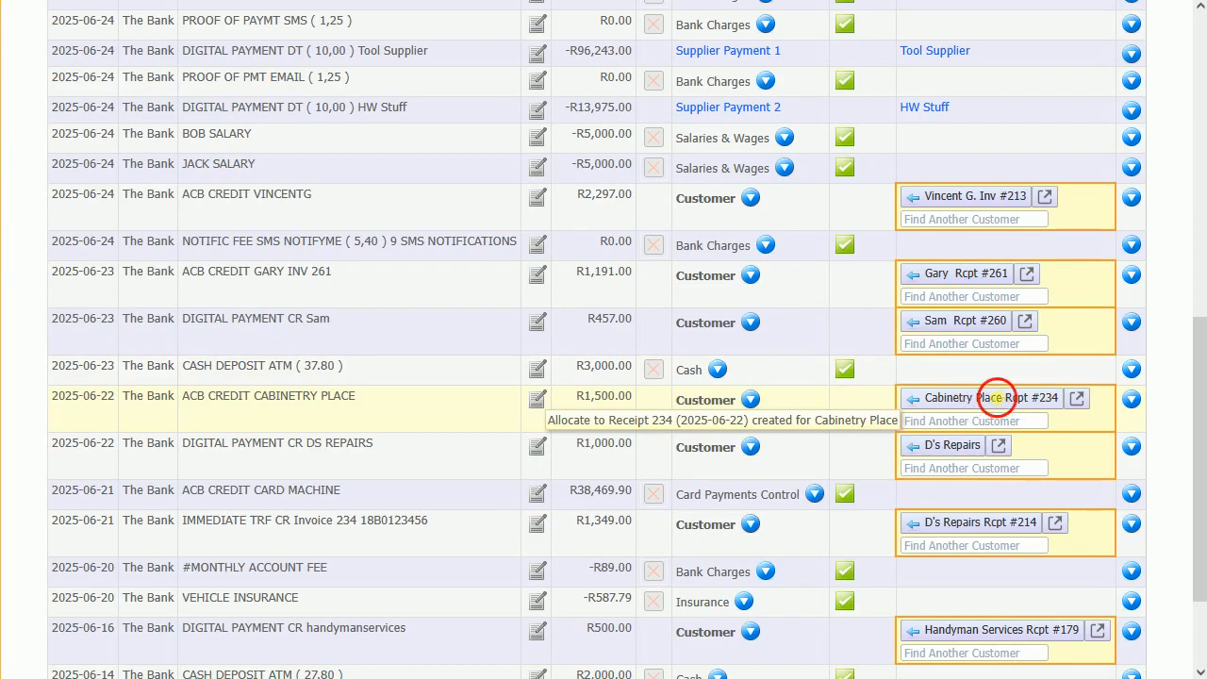
{"action": "left_click", "coordinate": [978, 320]}
{"action": "left_click", "coordinate": [969, 274]}
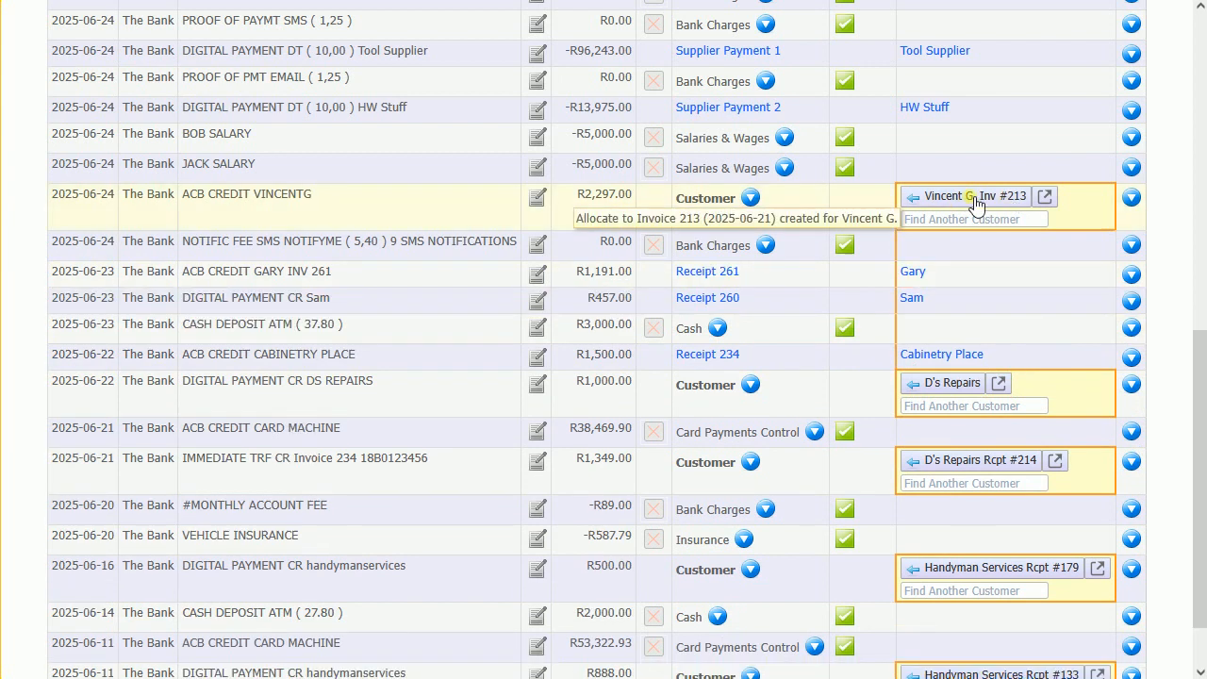
{"action": "left_click", "coordinate": [976, 202]}
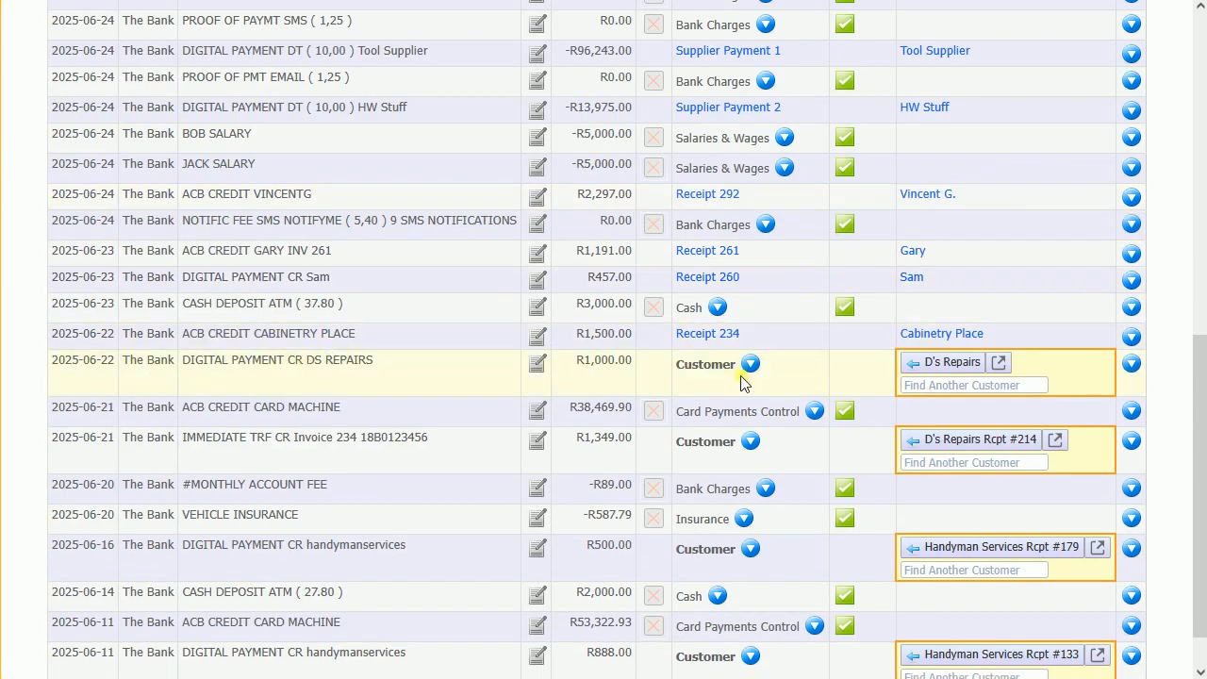
Allocate the R1,000 credit to D's Repairs, and the R1,349, R500 and R888 customer credits to their suggested receipts
{"action": "left_click", "coordinate": [951, 368]}
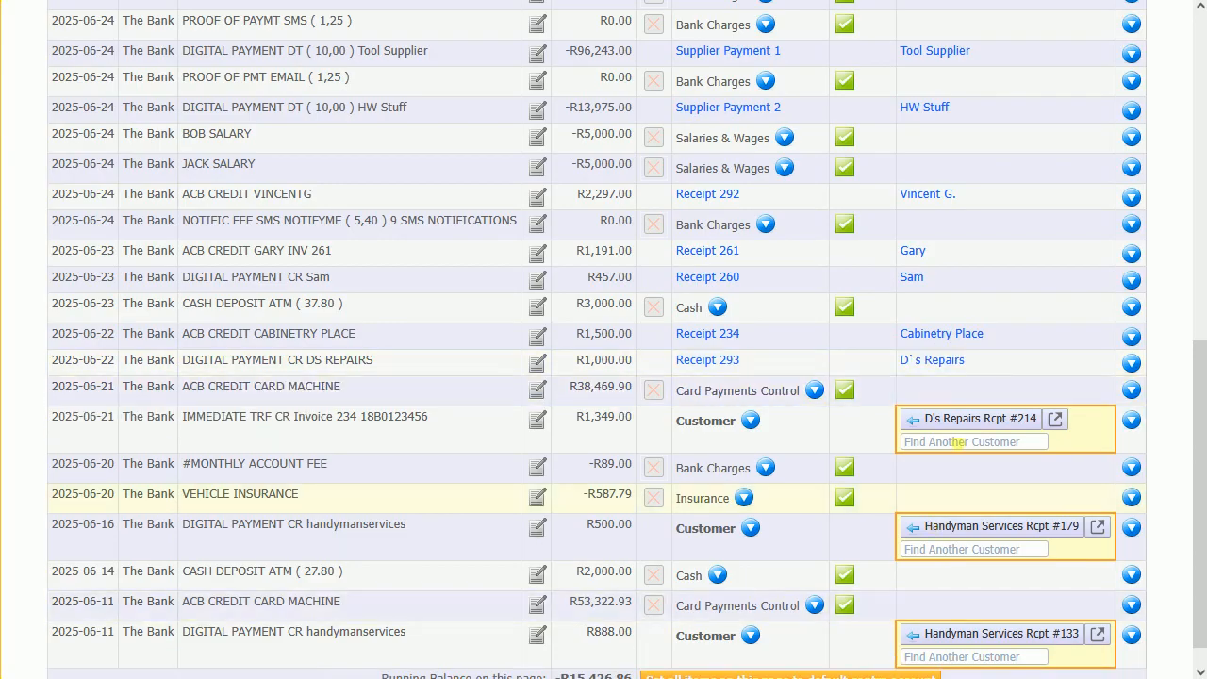
{"action": "left_click", "coordinate": [965, 419]}
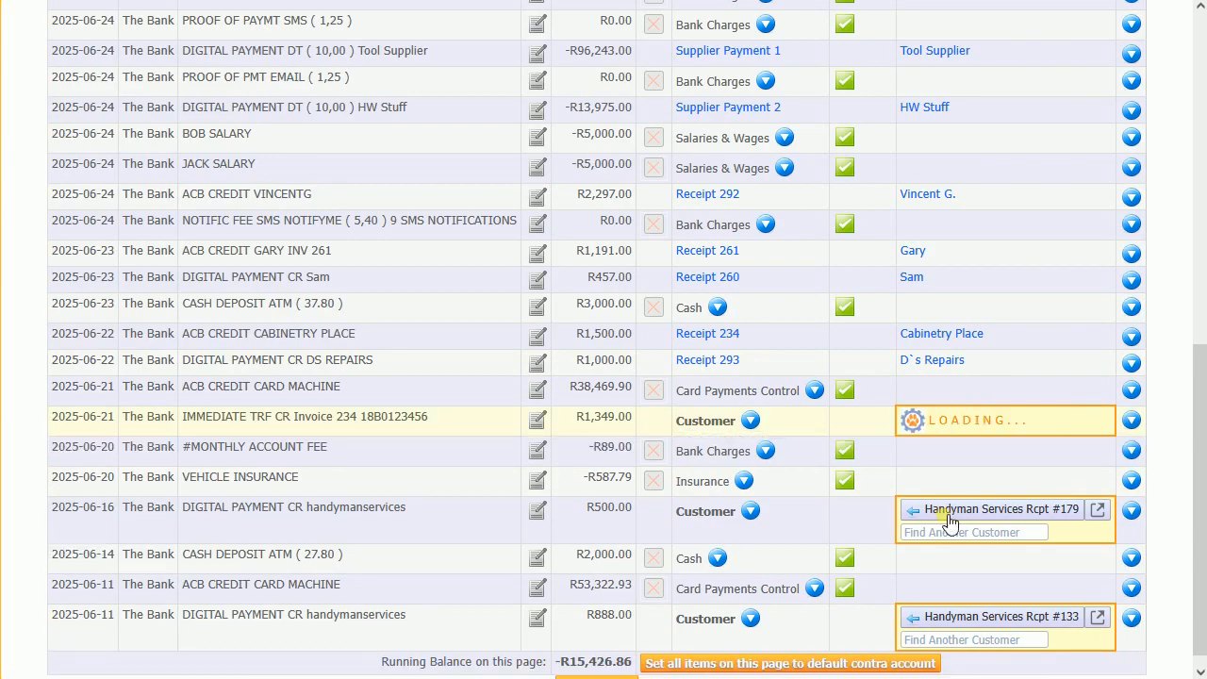
{"action": "left_click", "coordinate": [919, 602]}
{"action": "left_click", "coordinate": [922, 603]}
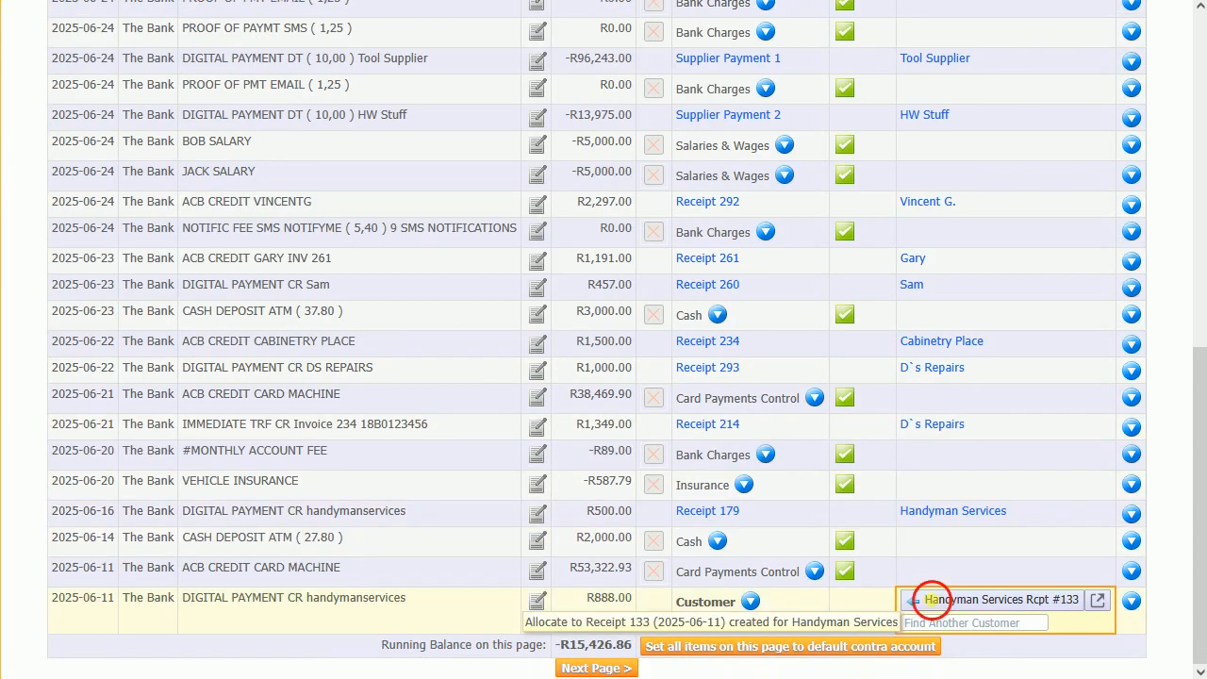
{"action": "left_click", "coordinate": [1148, 491]}
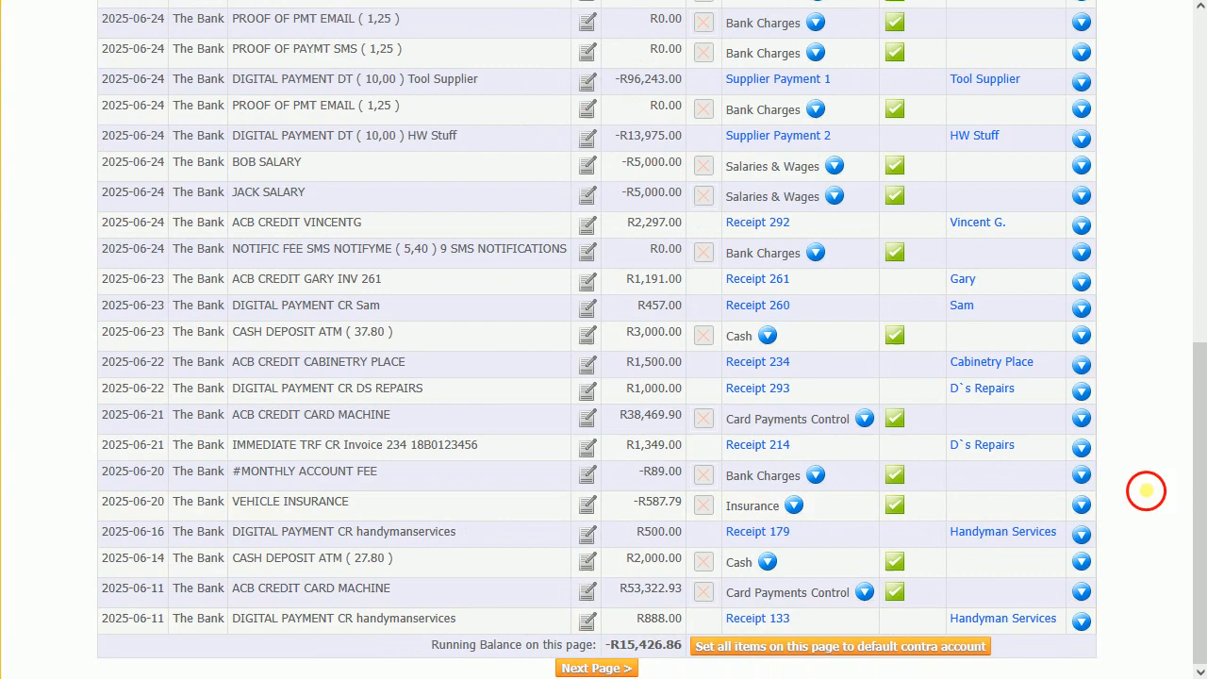
Split the upper R5,000 salary payment of 2025-06-24, giving the new transaction an amount of -300
{"action": "left_click", "coordinate": [1081, 166]}
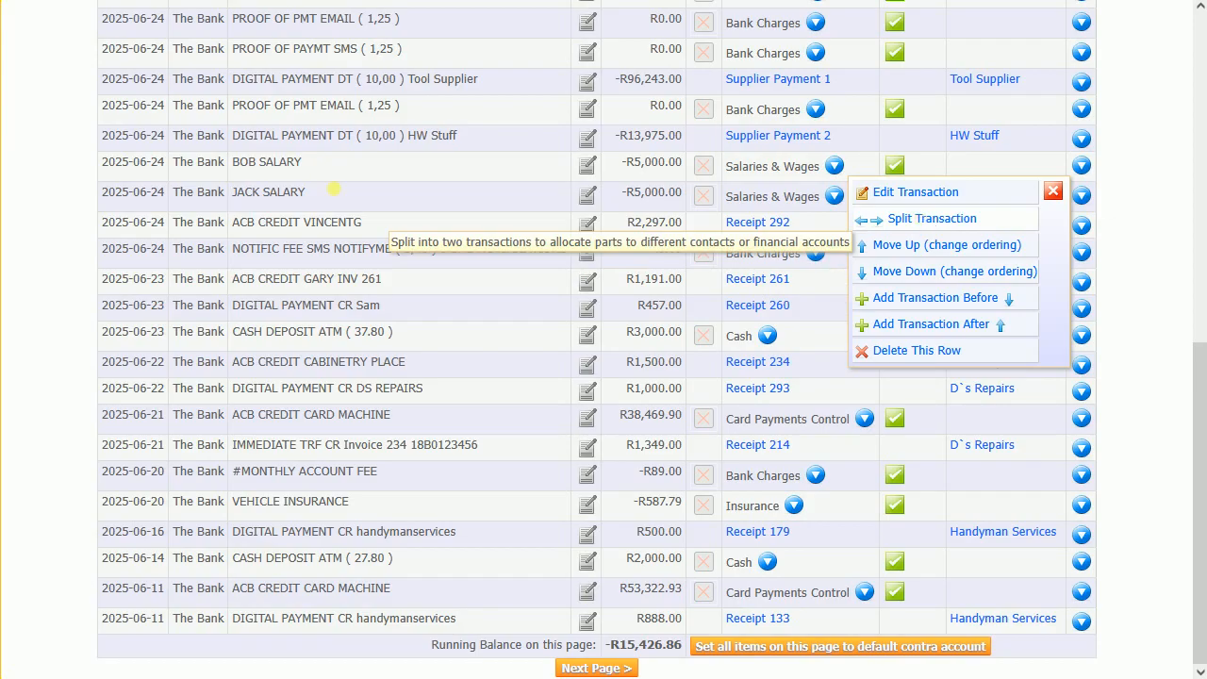
{"action": "left_click", "coordinate": [920, 224]}
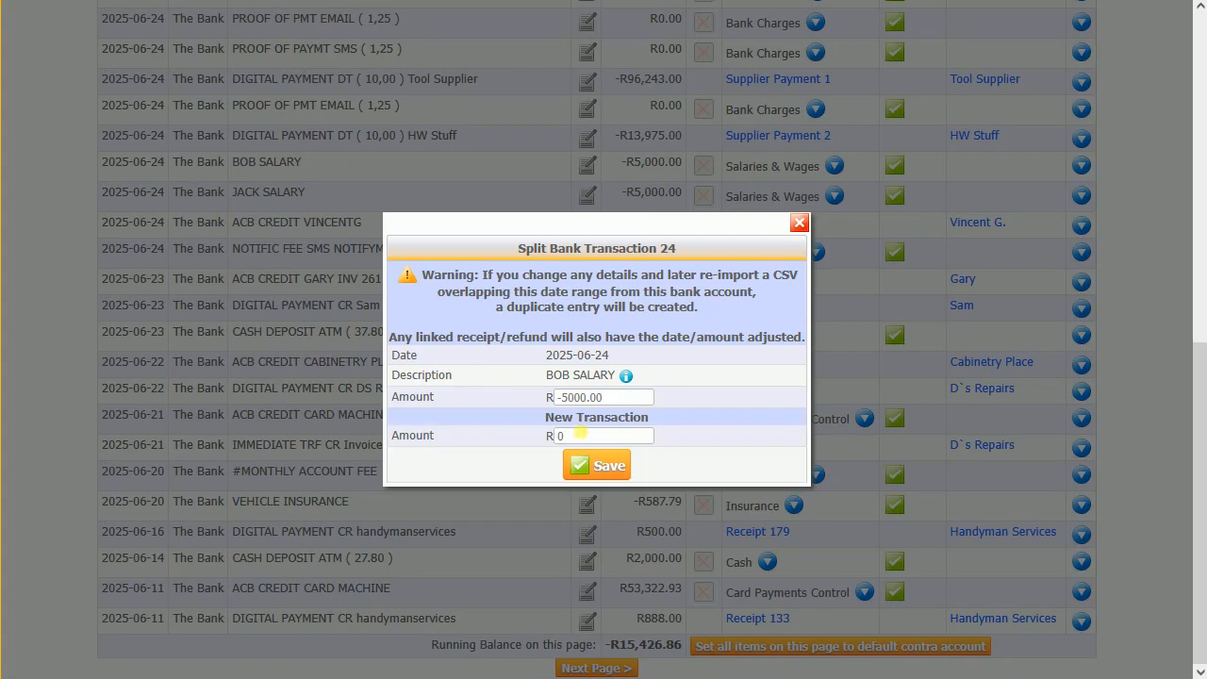
{"action": "left_click", "coordinate": [528, 438]}
{"action": "type", "text": "-30"}
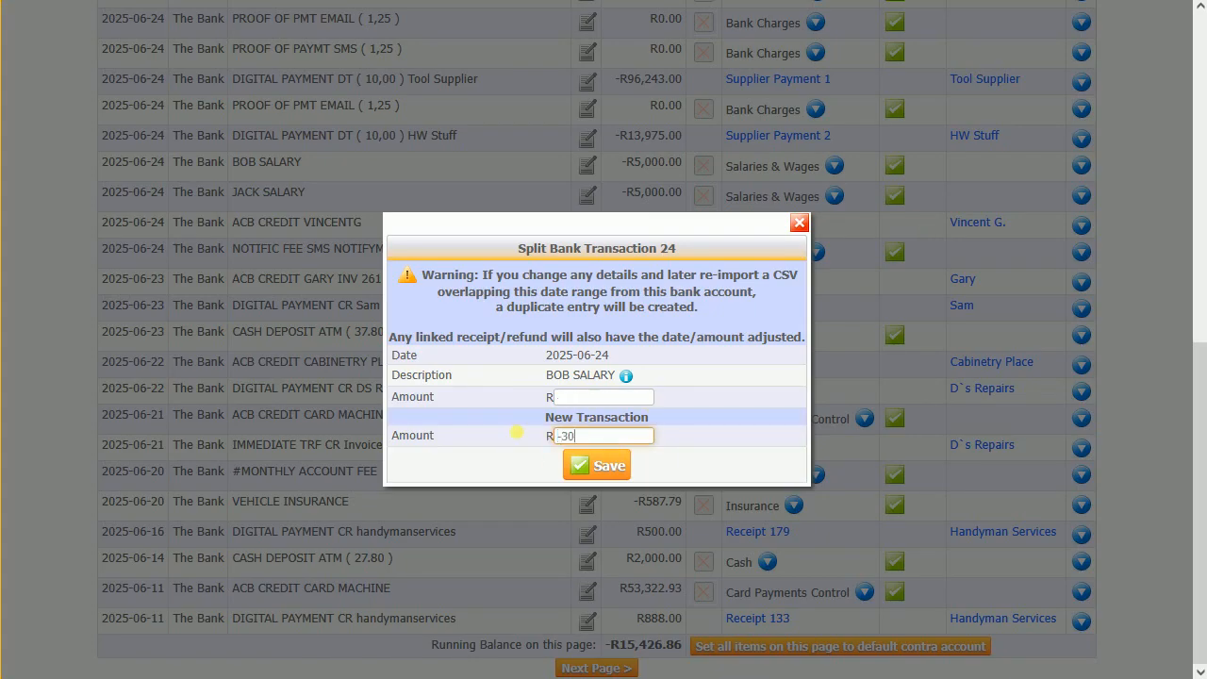
{"action": "type", "text": "0"}
{"action": "left_click", "coordinate": [598, 466]}
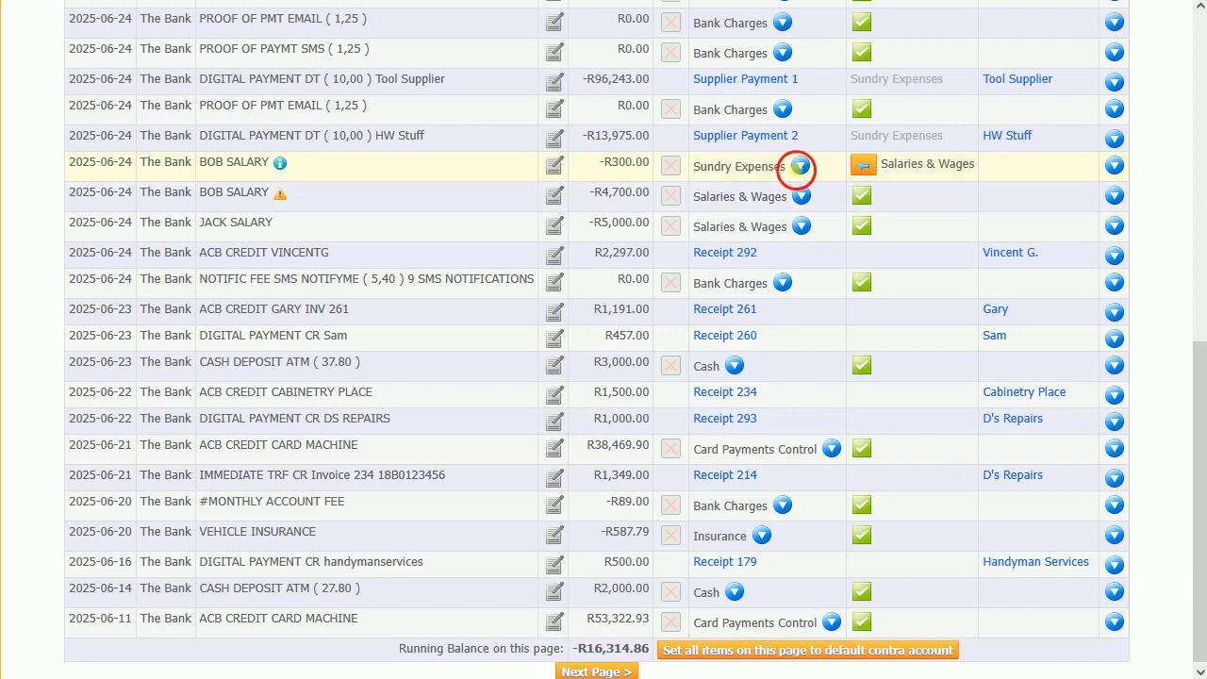
Allocate the R300 split salary transaction to the Telephone & Mobile account
{"action": "left_click", "coordinate": [800, 166]}
{"action": "type", "text": "mobi"}
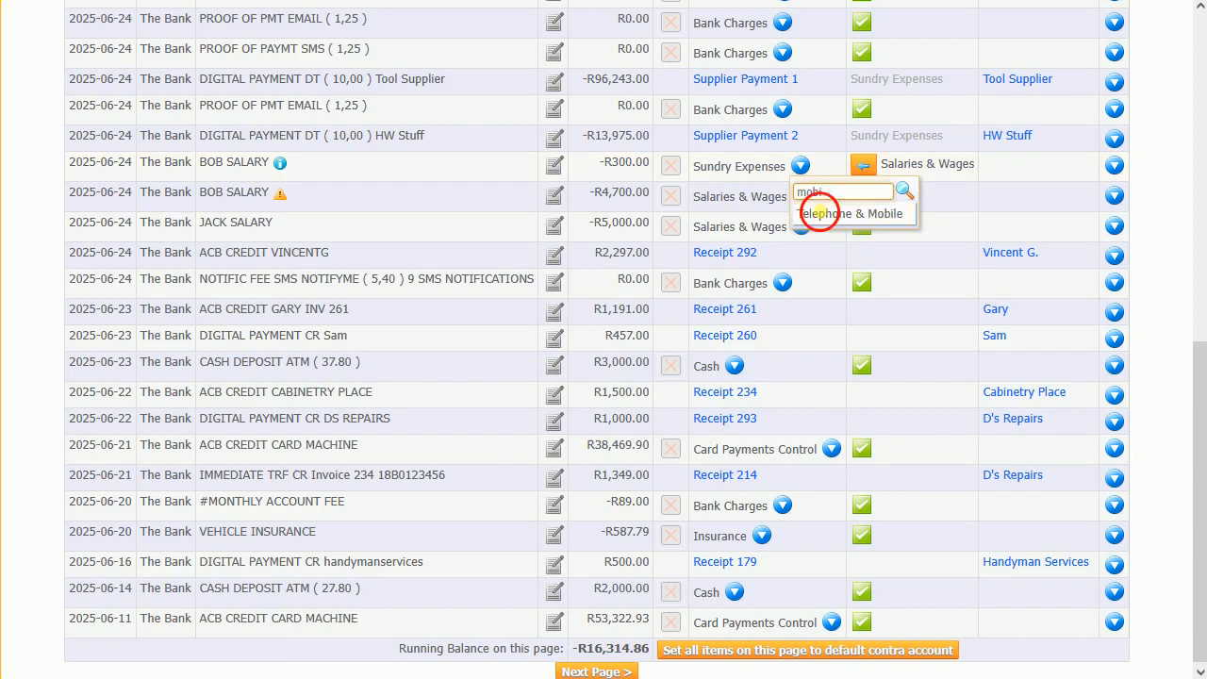
{"action": "left_click", "coordinate": [811, 213]}
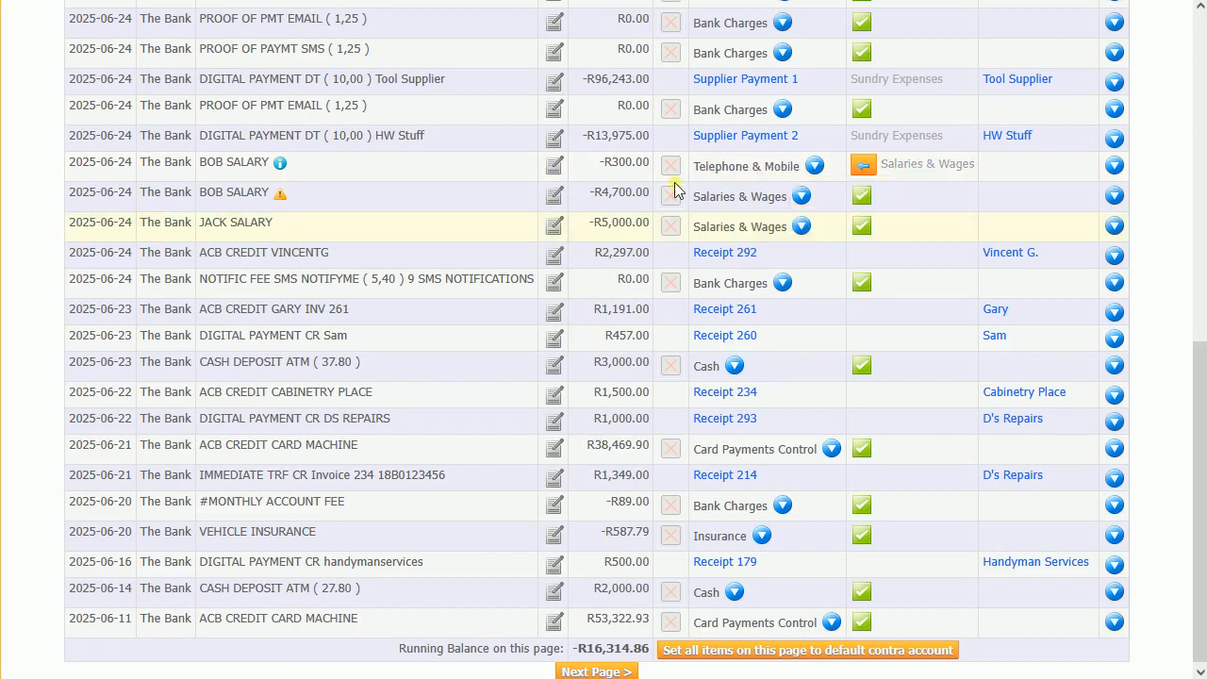
Add the note "Used his own airtime" to the R300 split salary transaction and save it
{"action": "left_click", "coordinate": [556, 166]}
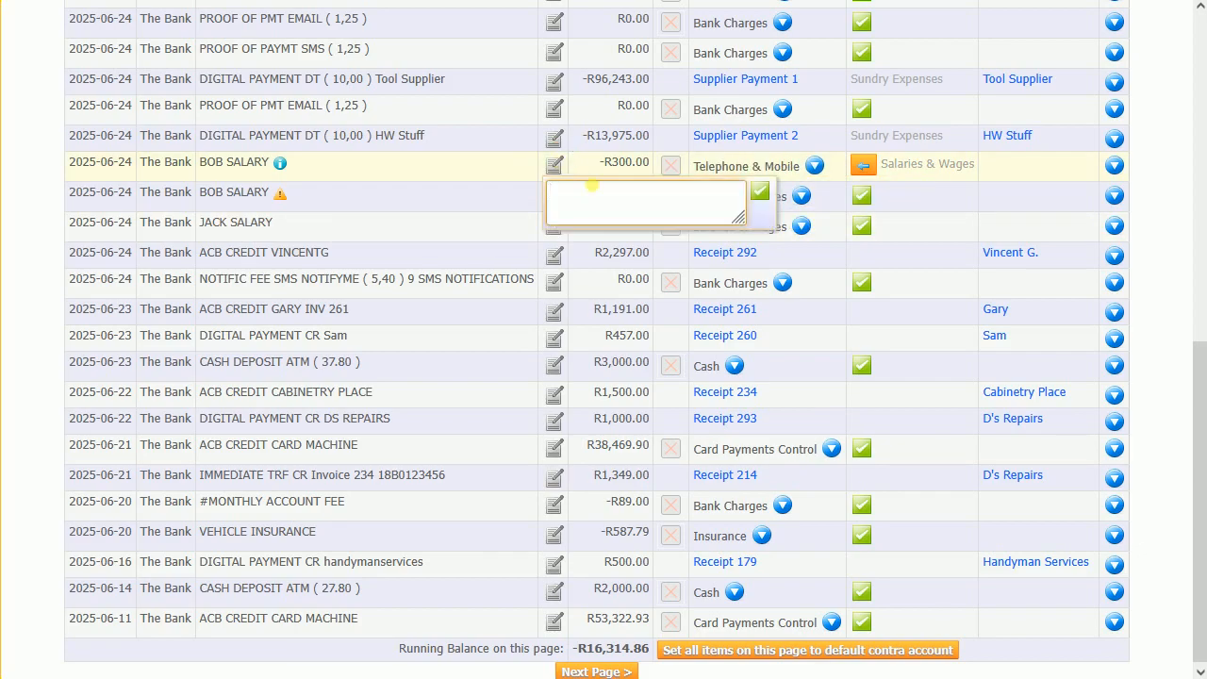
{"action": "type", "text": "Gave"}
{"action": "key", "text": "ctrl+a"}
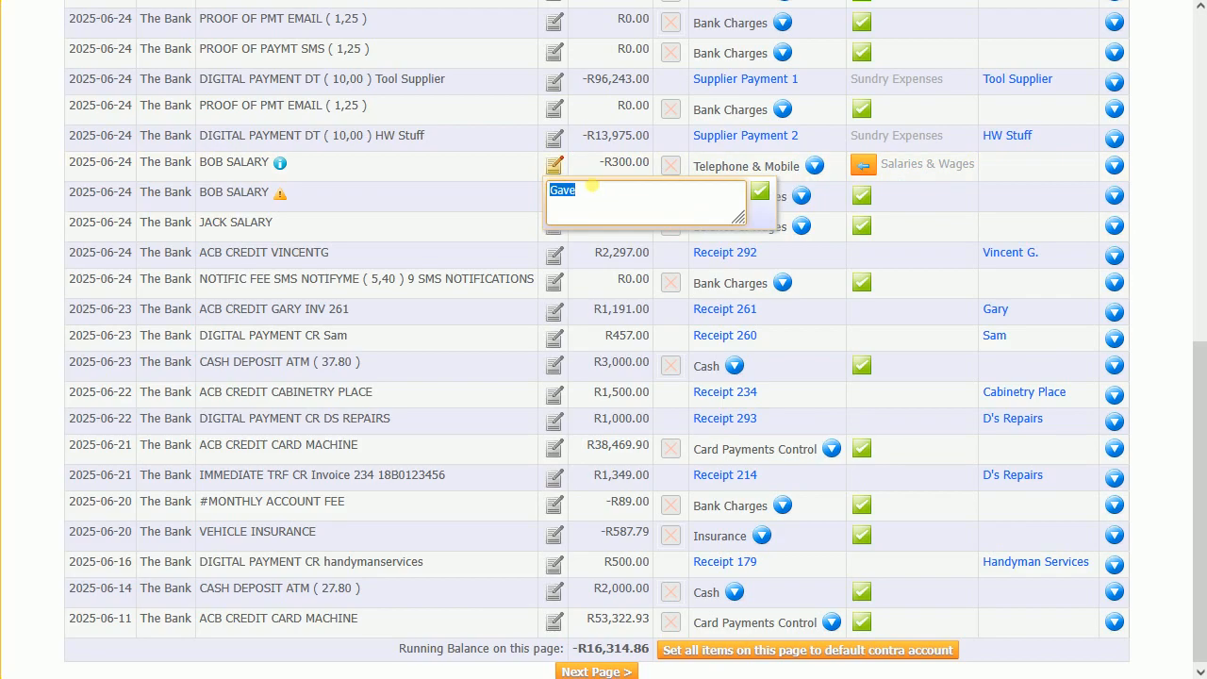
{"action": "type", "text": "Used his own airtime"}
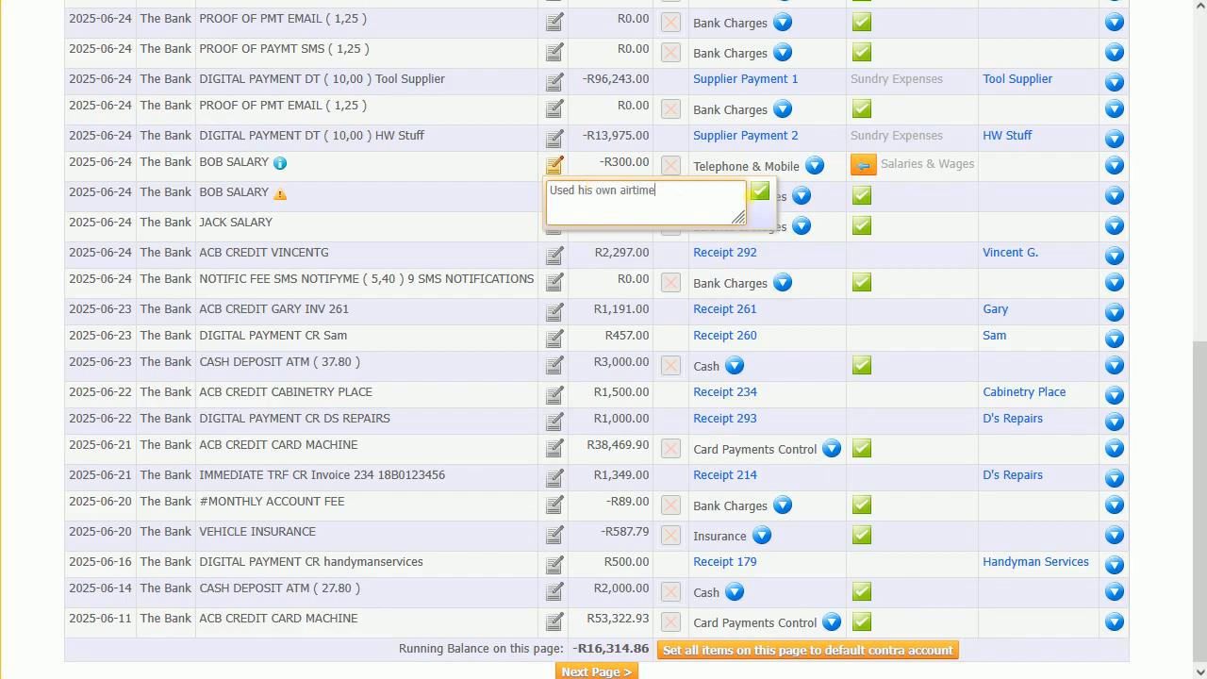
{"action": "left_click", "coordinate": [760, 194]}
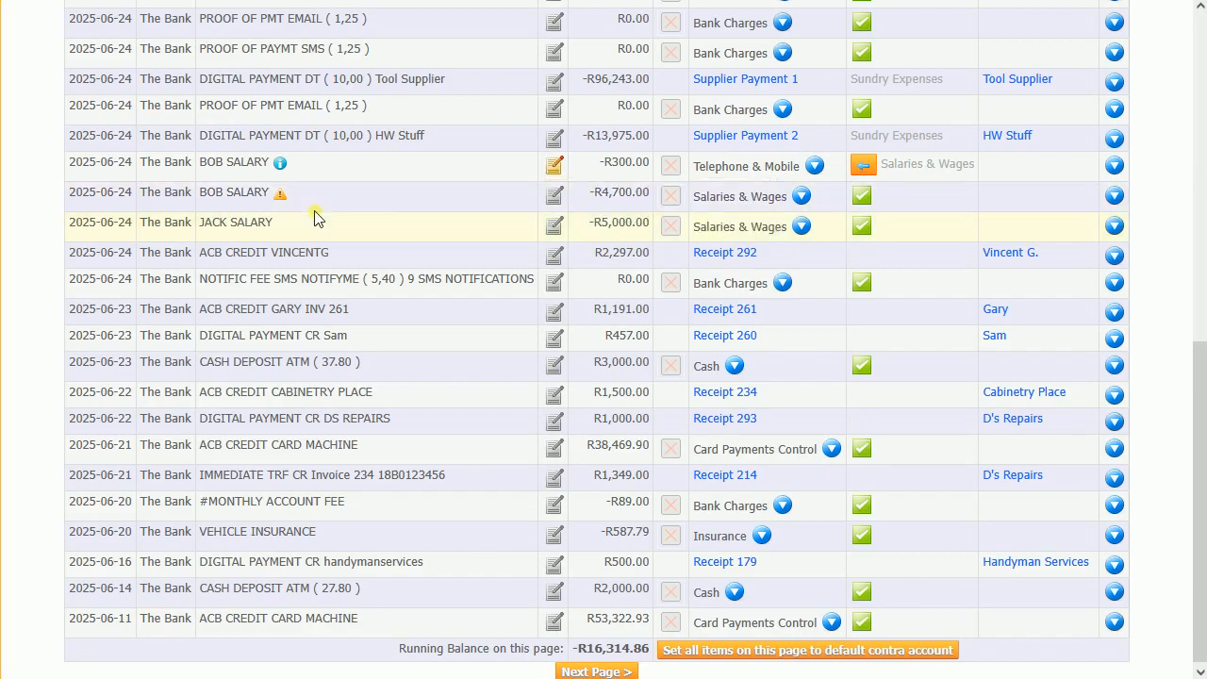
Inspect the split details attached to the -R4,700 and -R300 salary transactions of 2025-06-24
{"action": "mouse_move", "coordinate": [279, 194]}
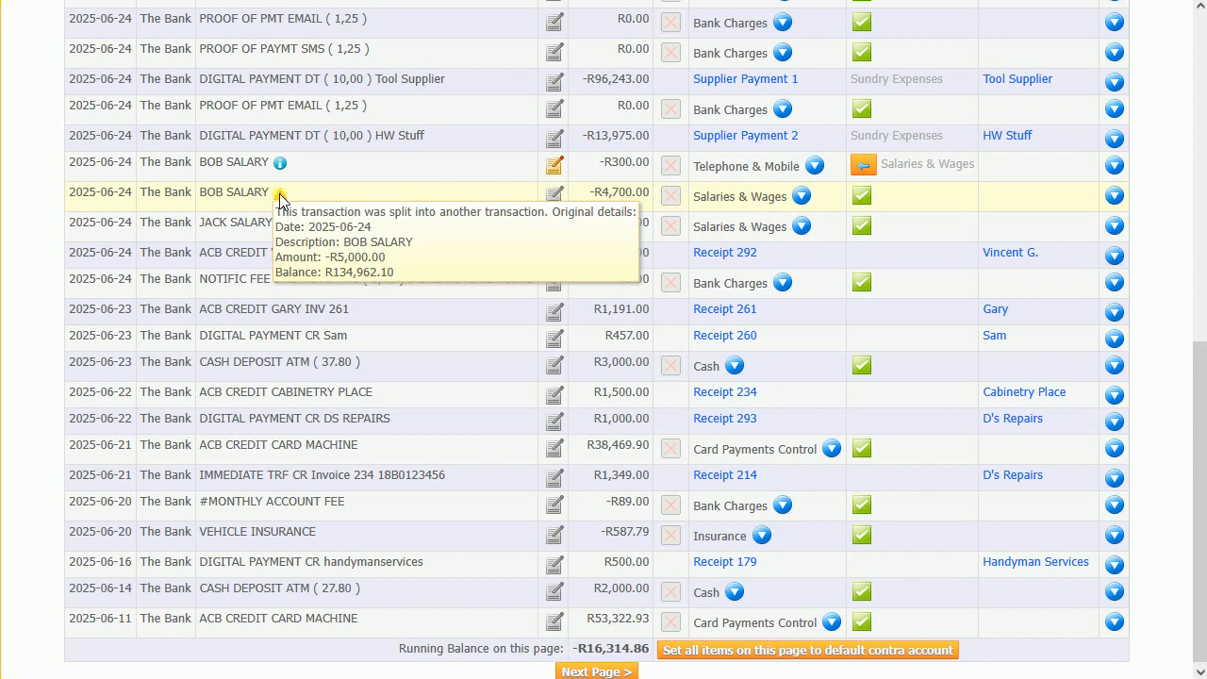
{"action": "mouse_move", "coordinate": [283, 166]}
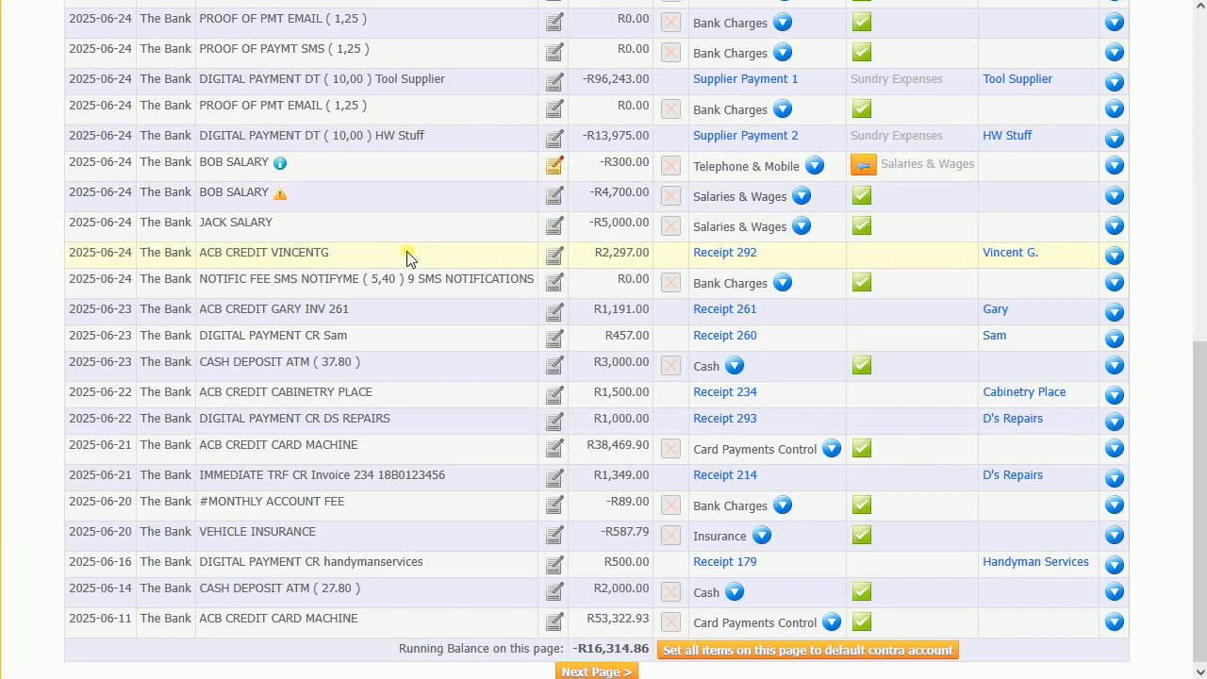
Examine the money direction, financial account and account match options of the bank statement search
{"action": "scroll", "coordinate": [408, 253], "scroll_direction": "up", "scroll_amount": 5}
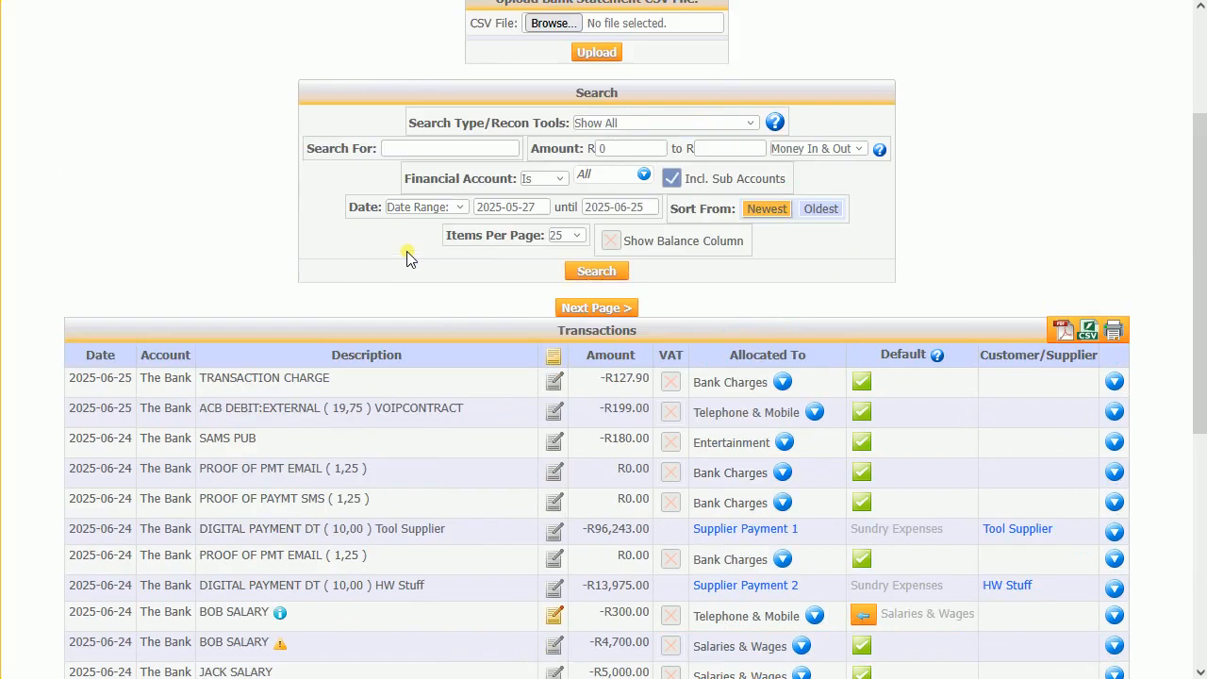
{"action": "scroll", "coordinate": [407, 253], "scroll_direction": "up", "scroll_amount": 2}
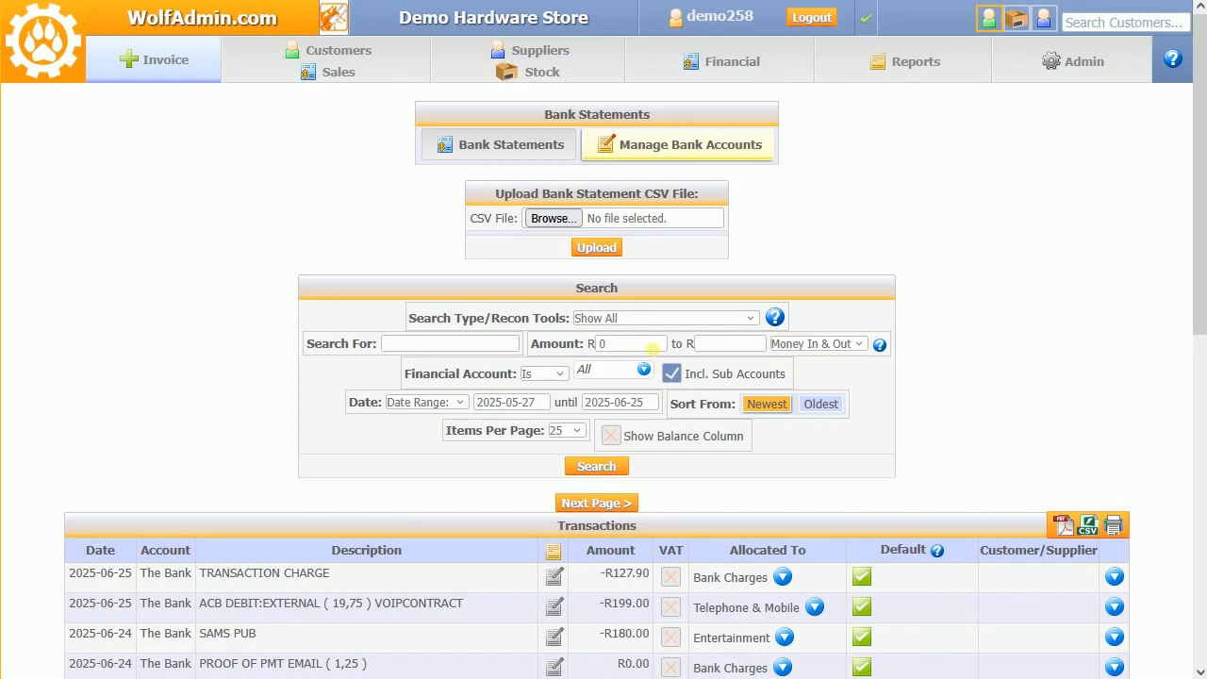
{"action": "left_click", "coordinate": [793, 341]}
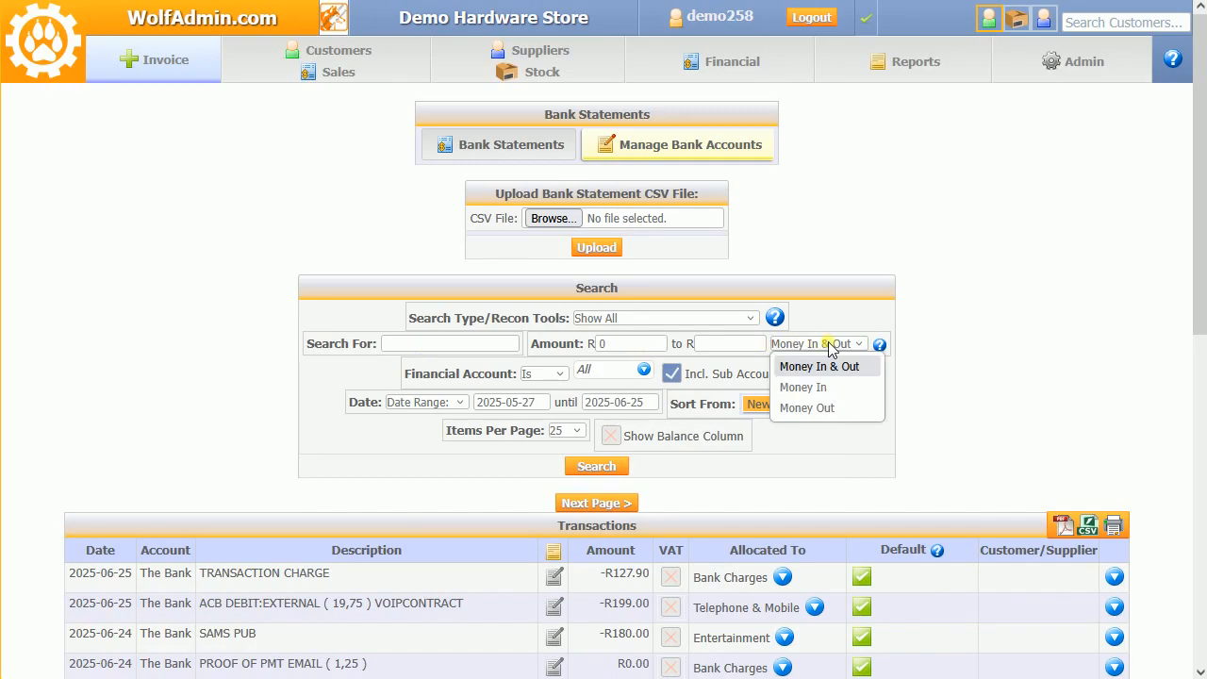
{"action": "left_click", "coordinate": [843, 296]}
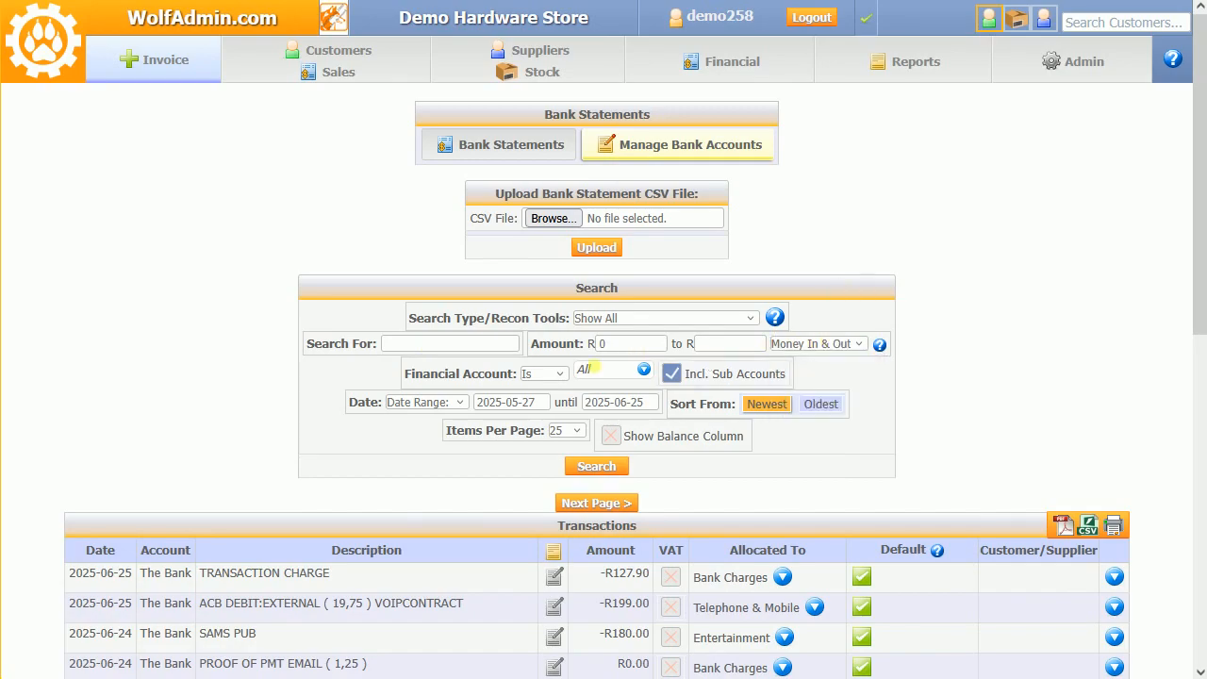
{"action": "left_click", "coordinate": [604, 368]}
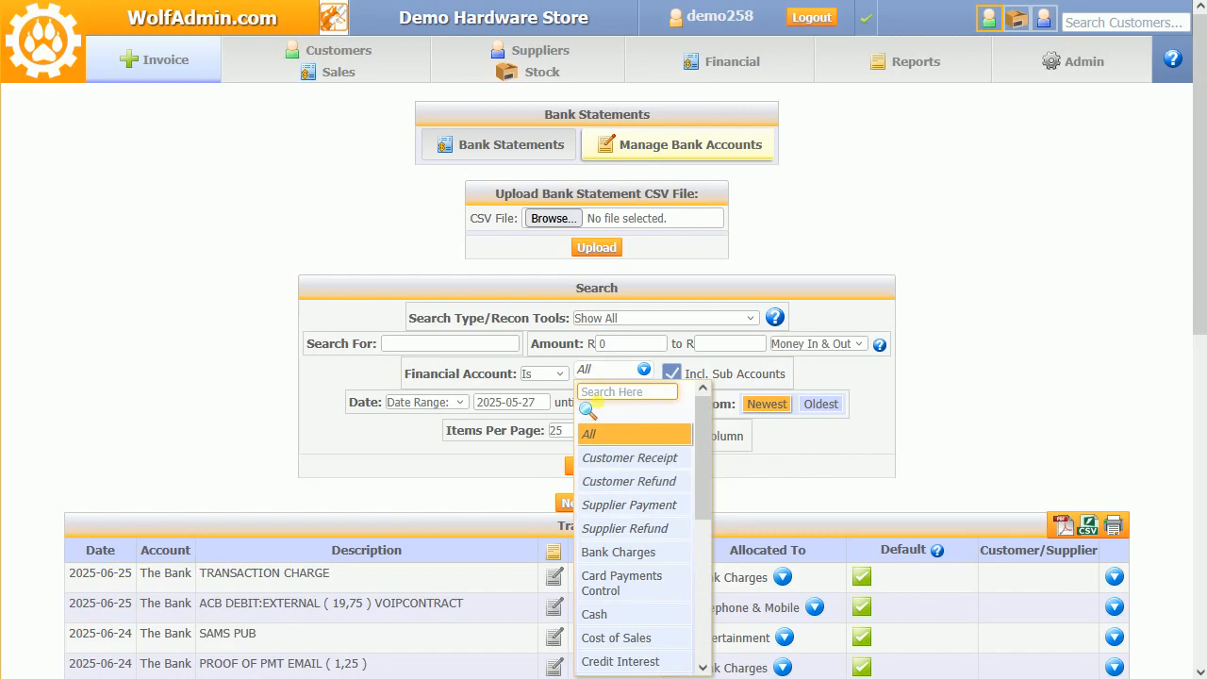
{"action": "left_click", "coordinate": [541, 377]}
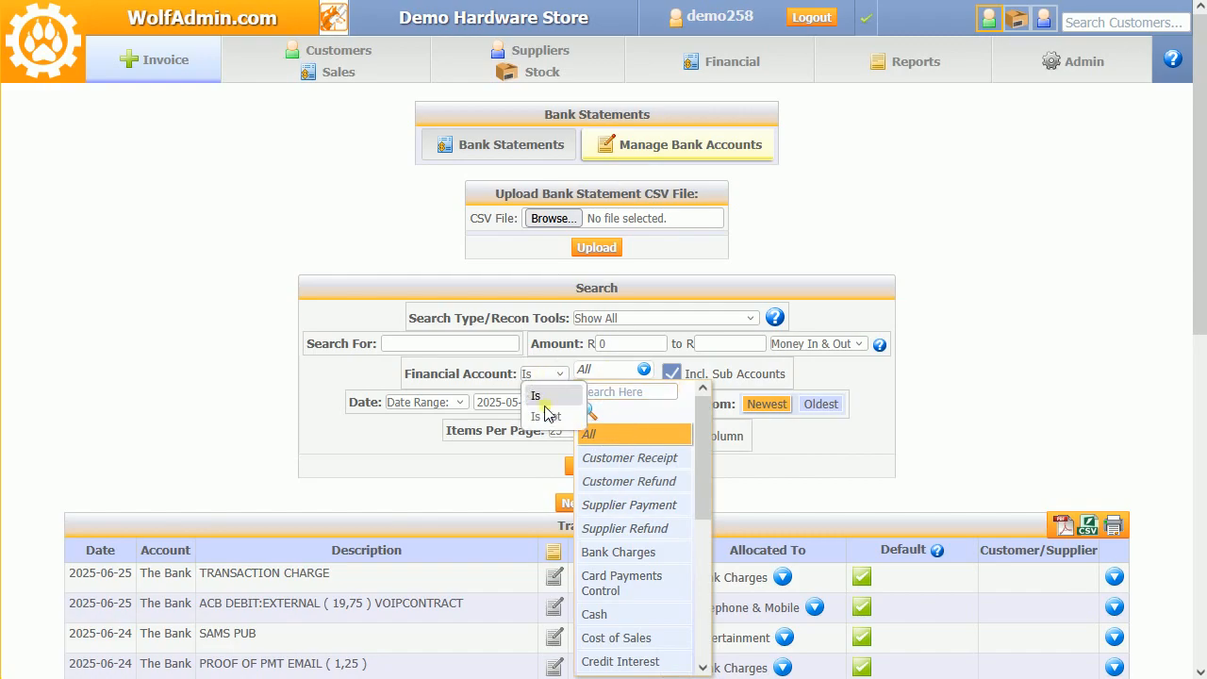
{"action": "left_click", "coordinate": [451, 343]}
{"action": "left_click", "coordinate": [285, 353]}
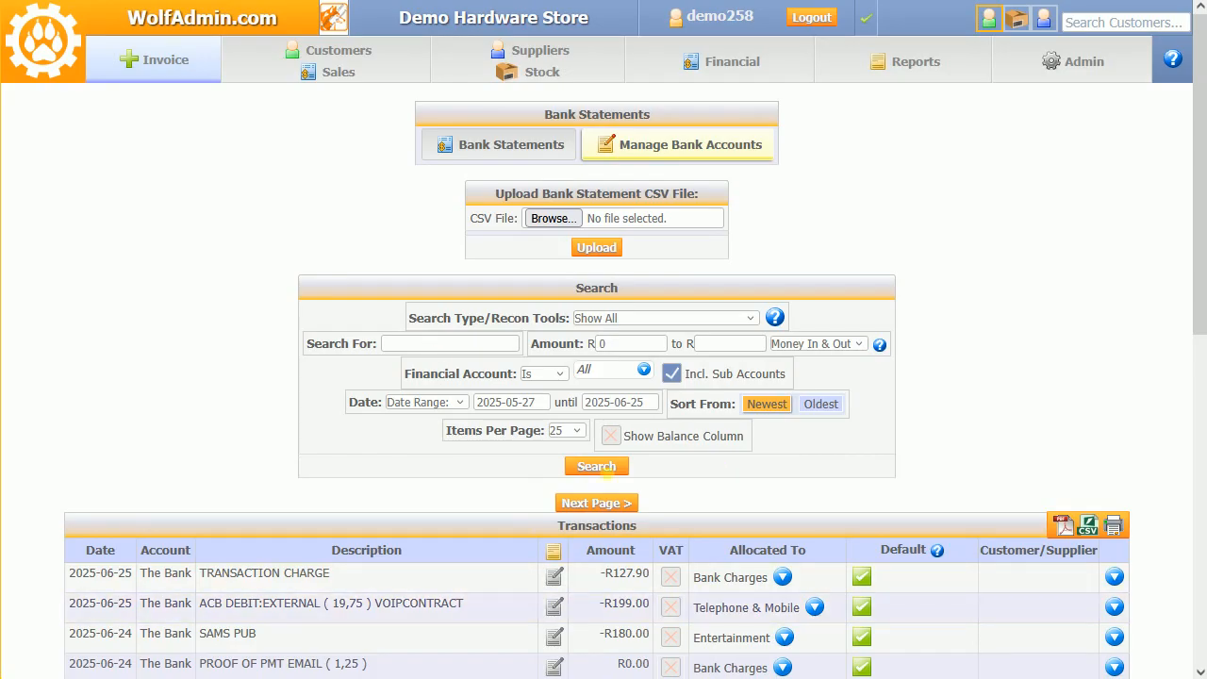
Choose All Time as the statement search's date range and look over the listed transactions
{"action": "left_click", "coordinate": [457, 402]}
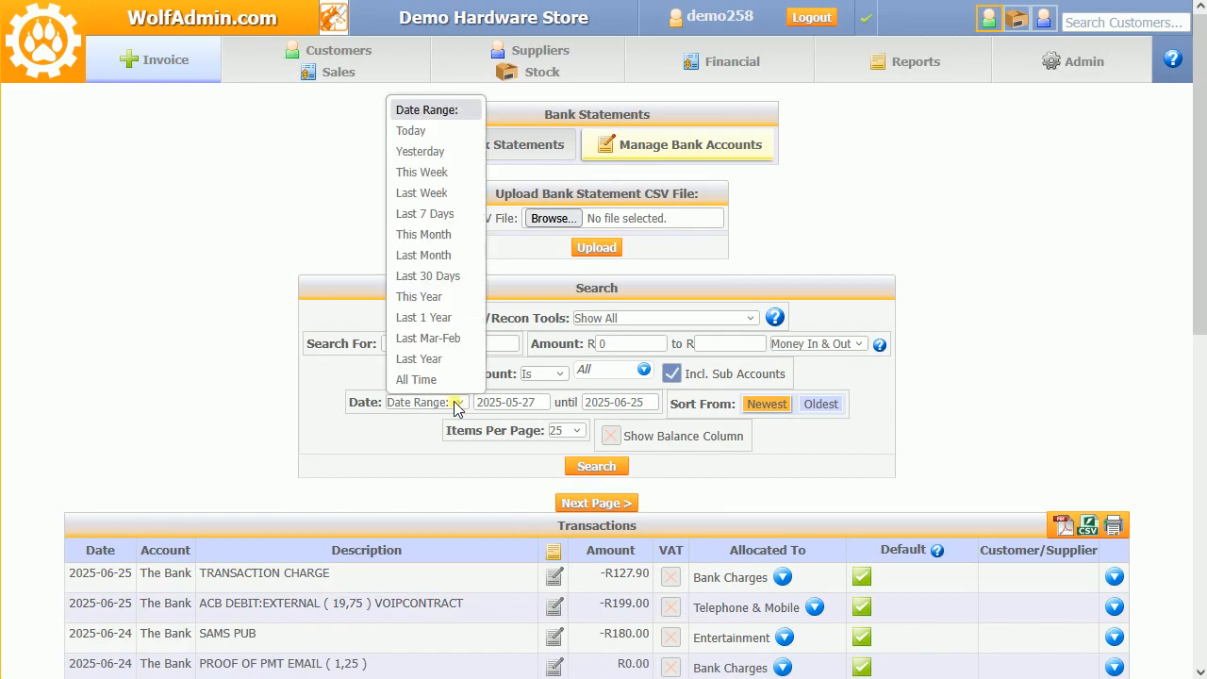
{"action": "left_click", "coordinate": [423, 378]}
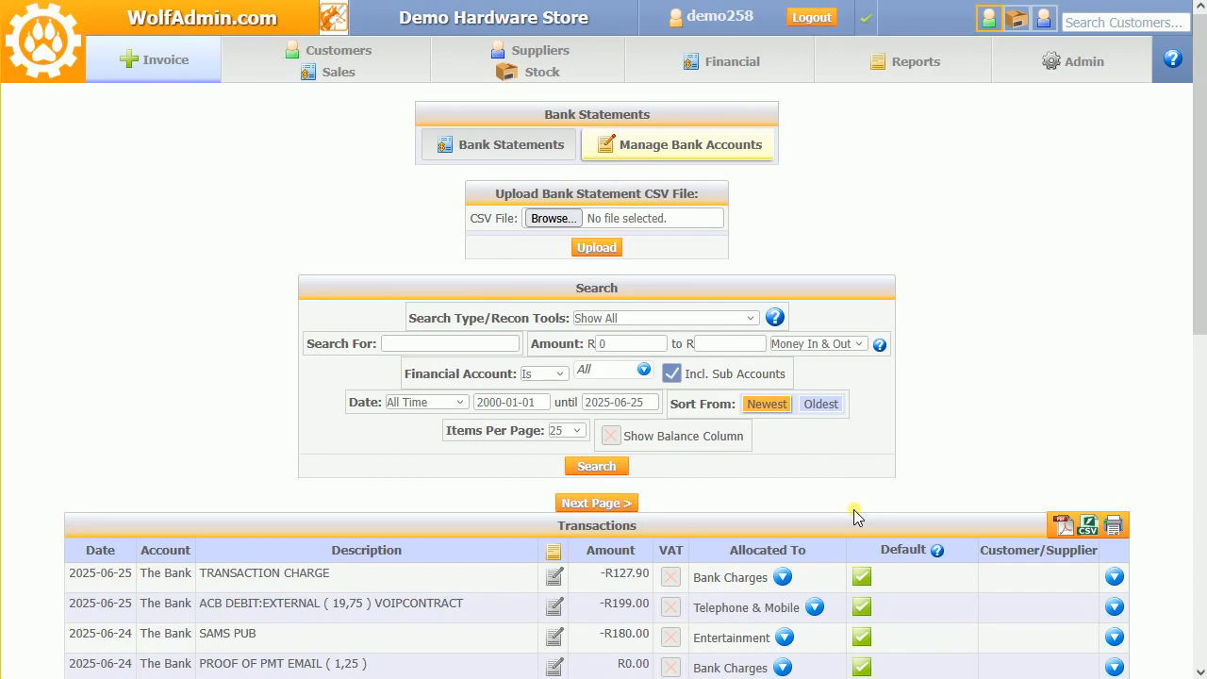
{"action": "scroll", "coordinate": [853, 510], "scroll_direction": "down", "scroll_amount": 7}
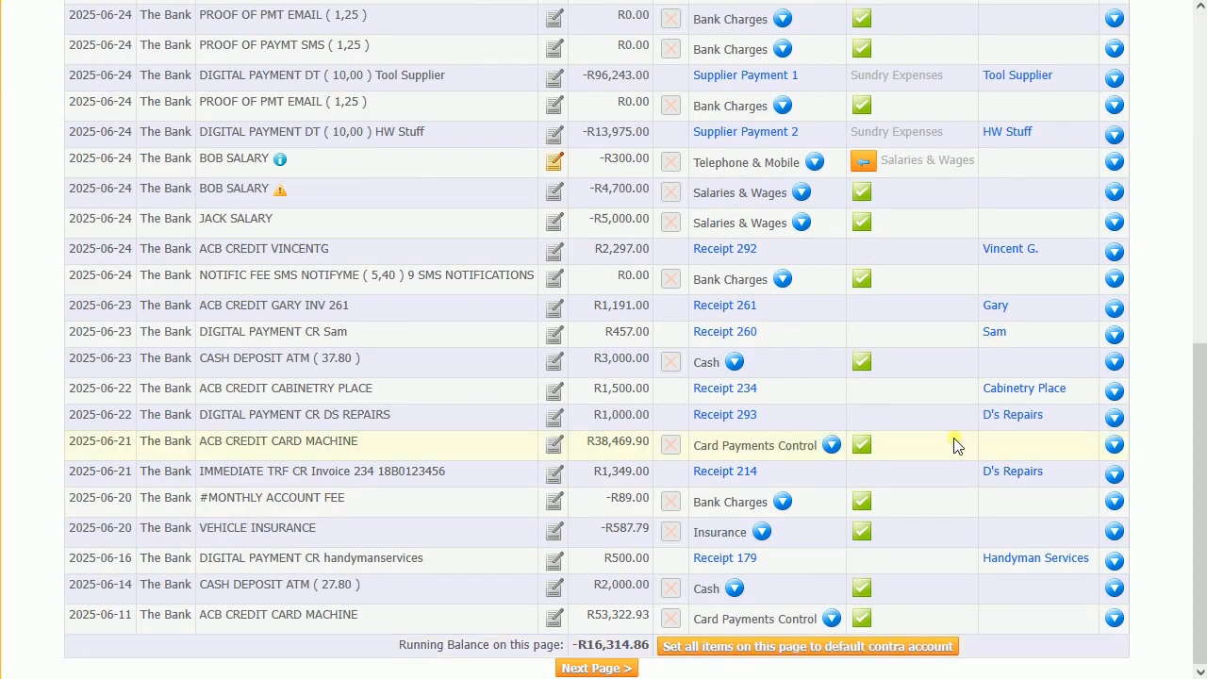
{"action": "scroll", "coordinate": [952, 446], "scroll_direction": "up", "scroll_amount": 7}
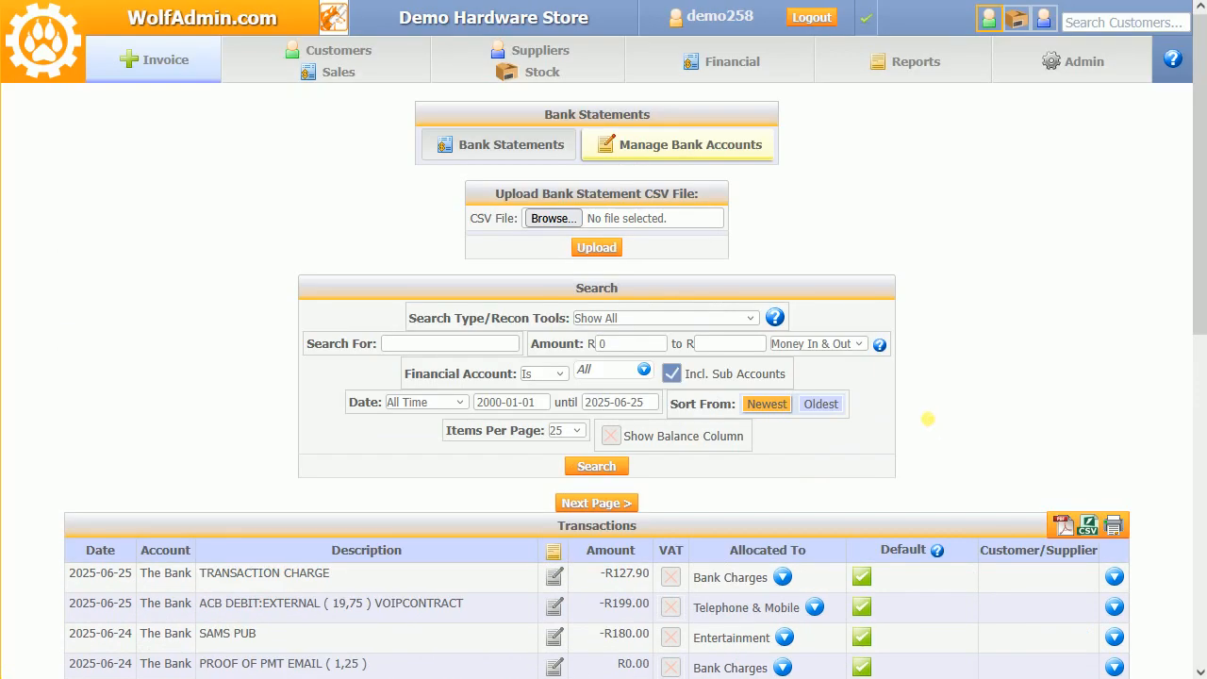
View the list of bank accounts and open the management page for financial accounts
{"action": "left_click", "coordinate": [679, 149]}
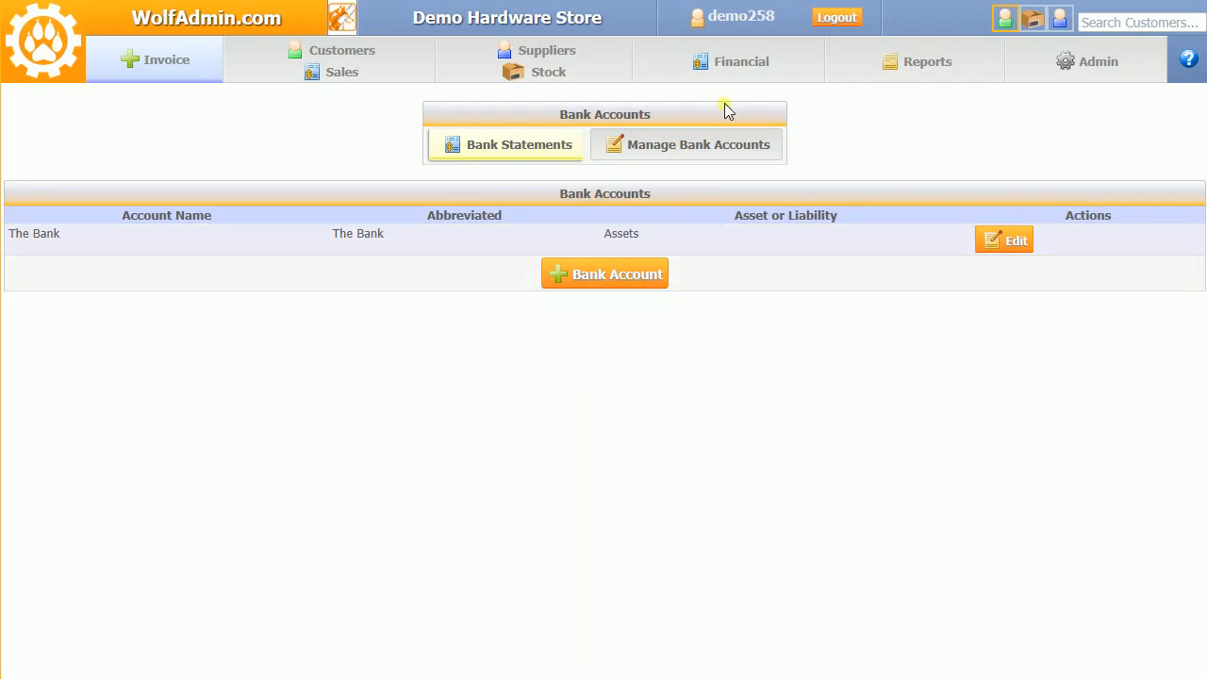
{"action": "left_click", "coordinate": [750, 68]}
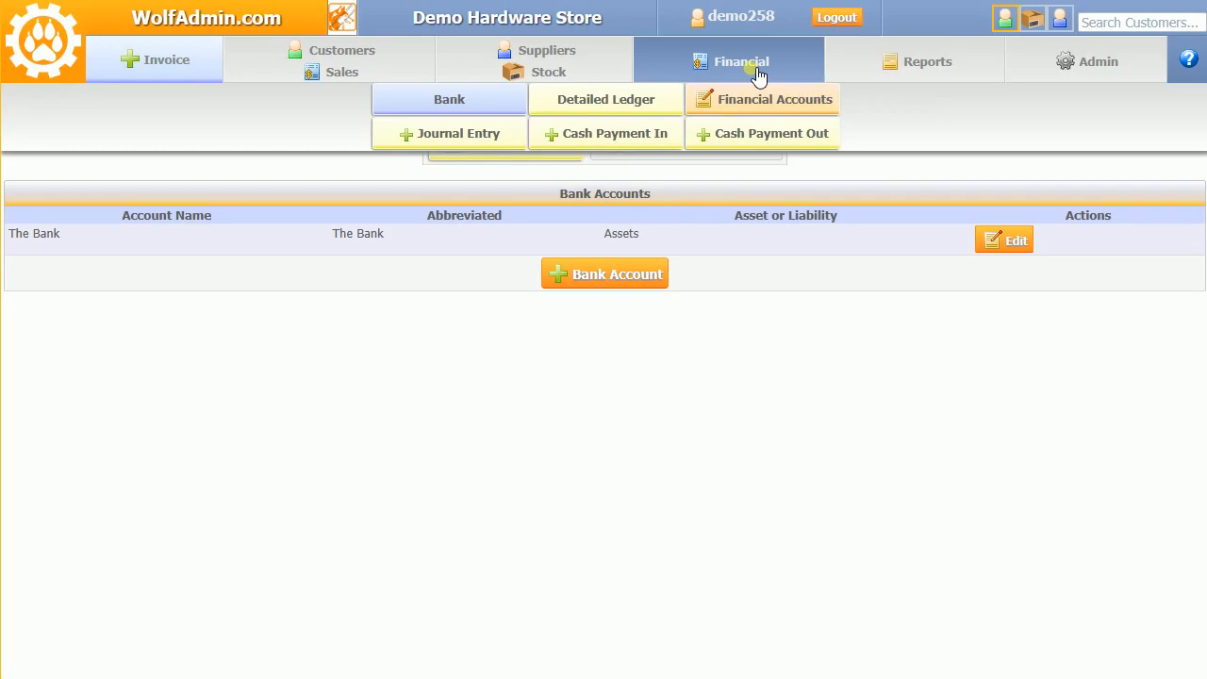
{"action": "left_click", "coordinate": [743, 100]}
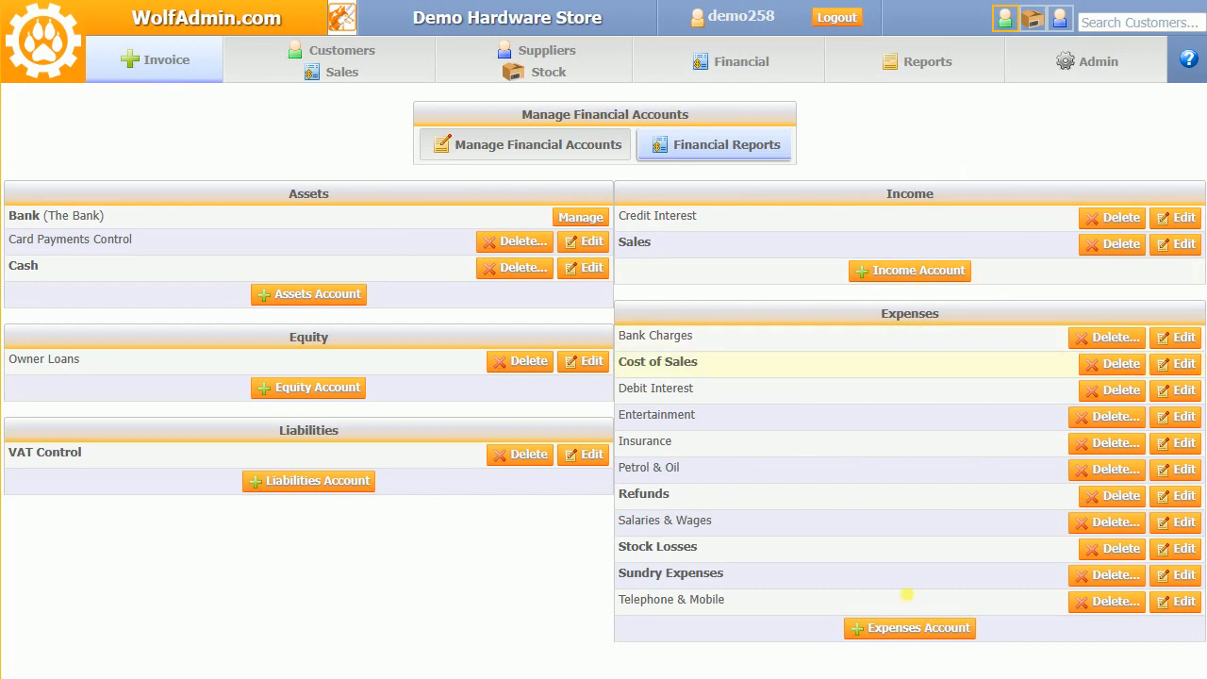
{"action": "left_click", "coordinate": [904, 626]}
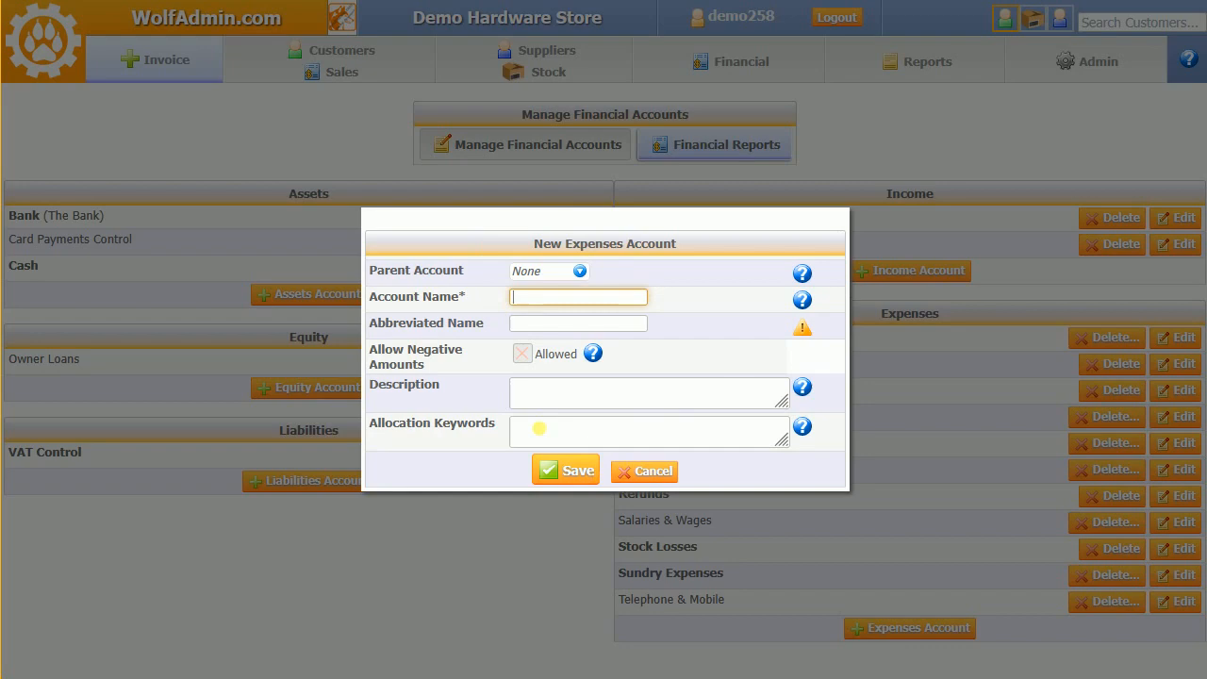
{"action": "left_click", "coordinate": [544, 427]}
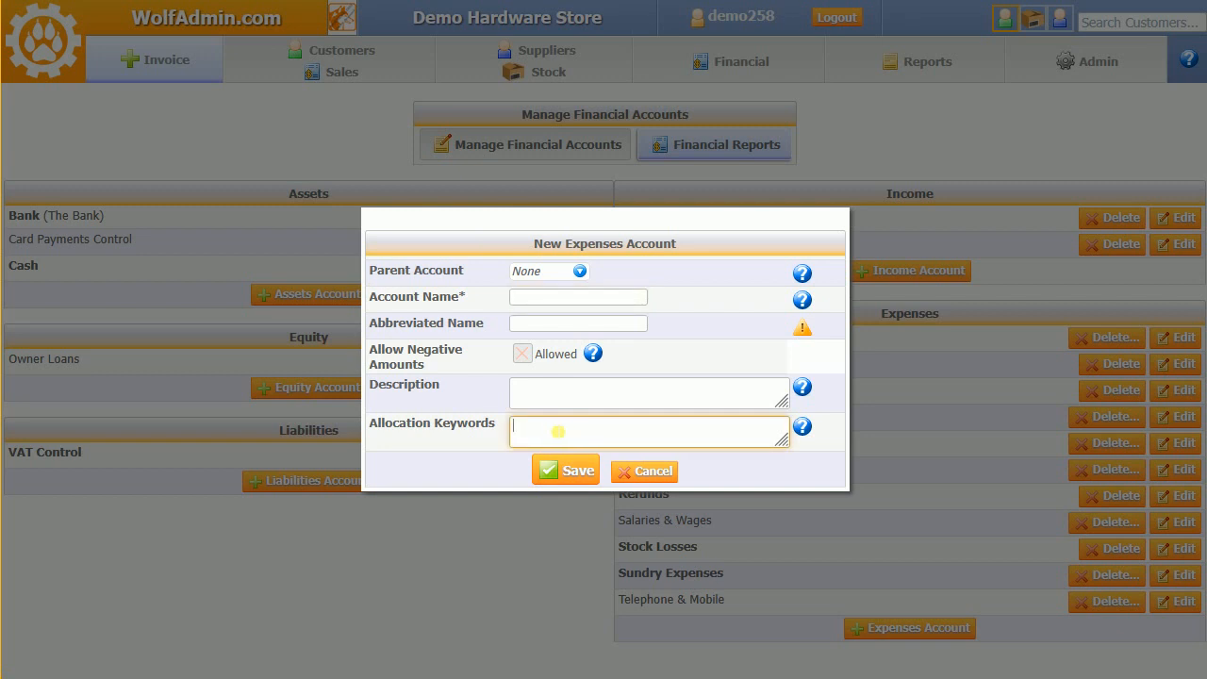
{"action": "left_click", "coordinate": [532, 353]}
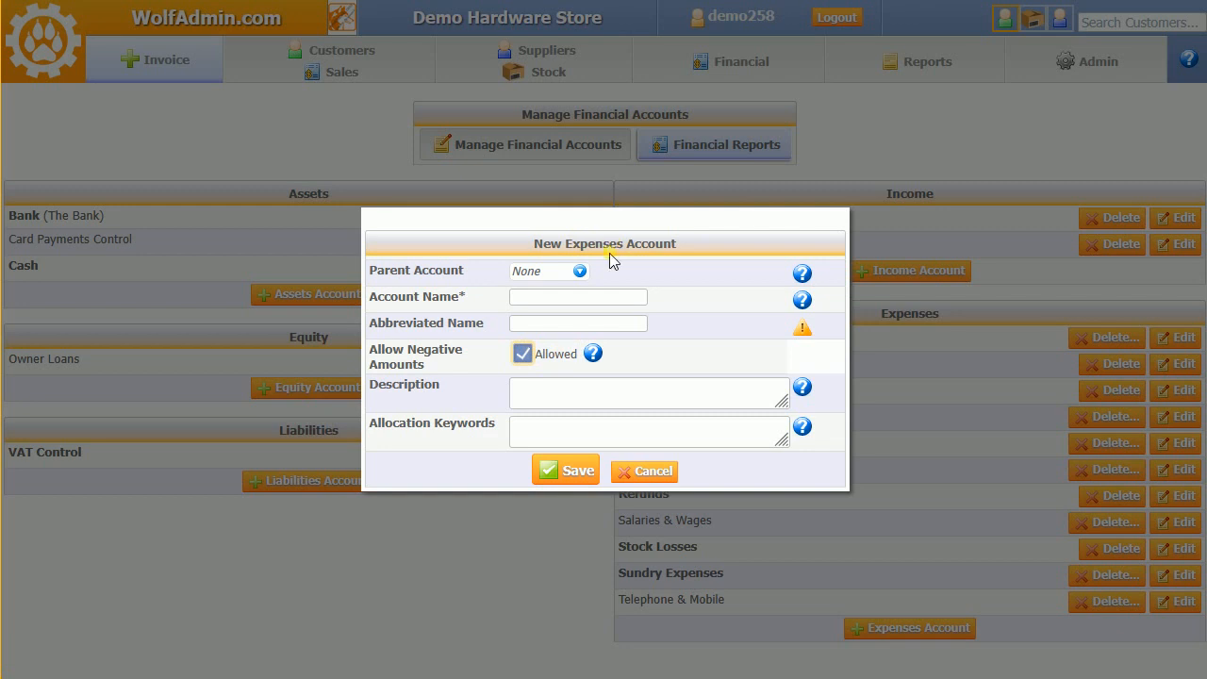
{"action": "left_click", "coordinate": [526, 353]}
{"action": "left_click", "coordinate": [633, 471]}
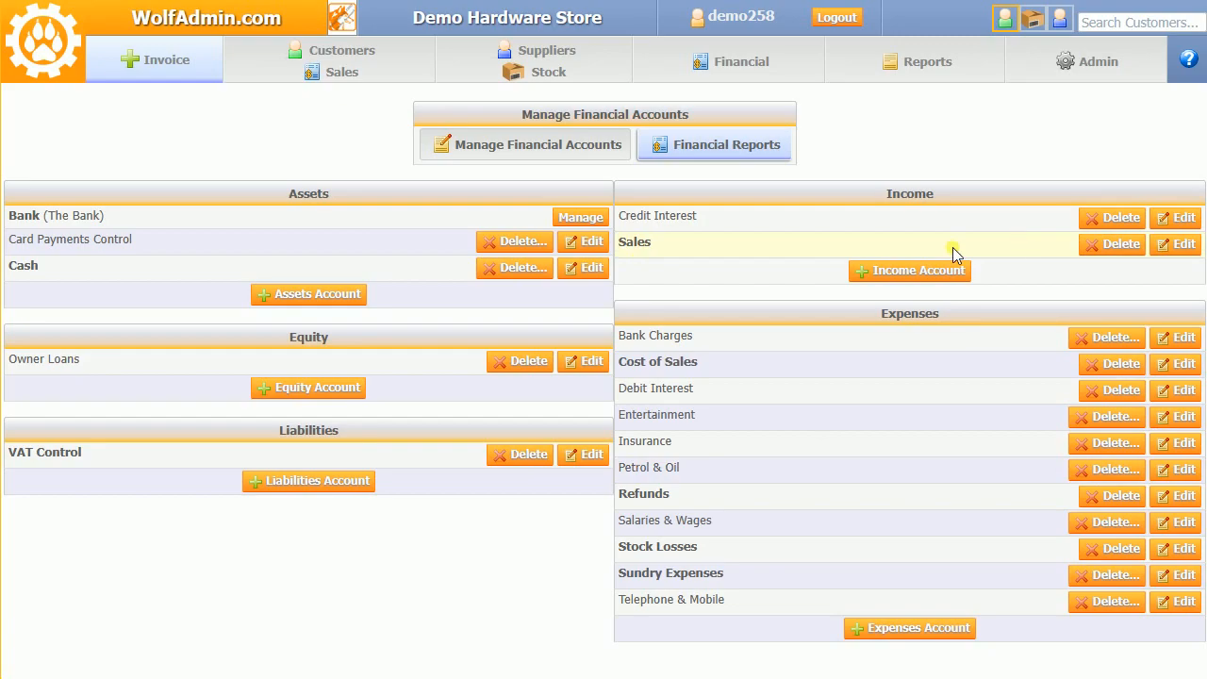
Create an income account named Labour with Sales as its parent account and save it
{"action": "left_click", "coordinate": [919, 271]}
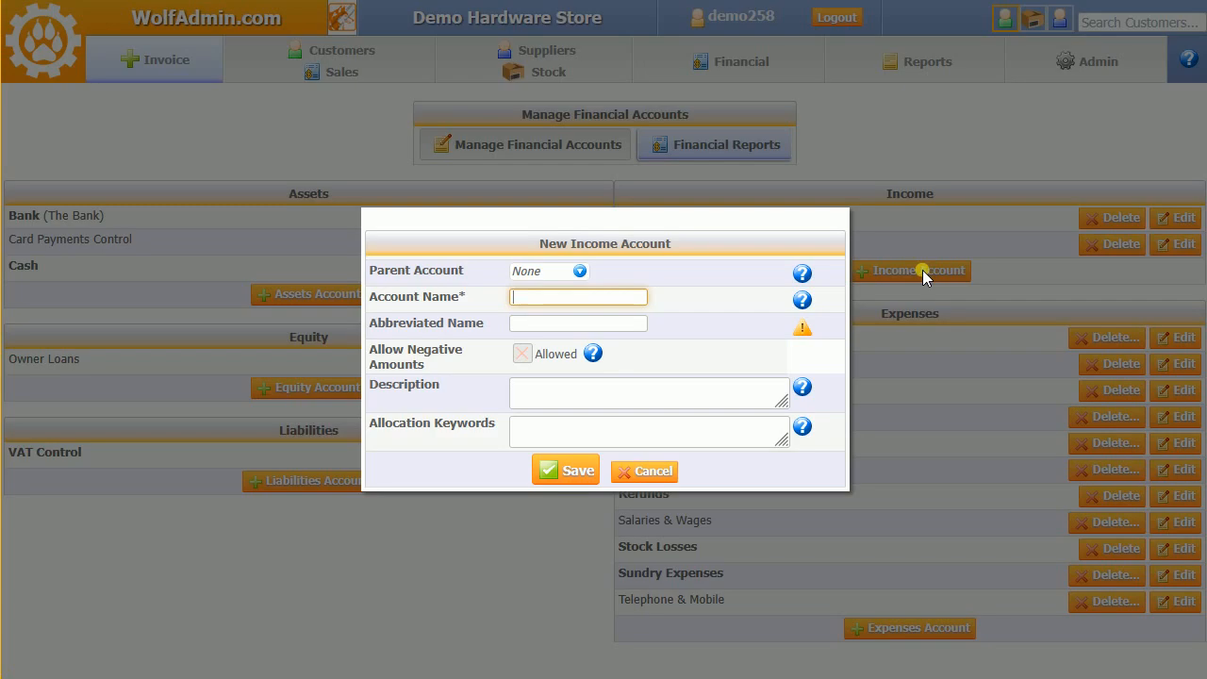
{"action": "left_click", "coordinate": [580, 270]}
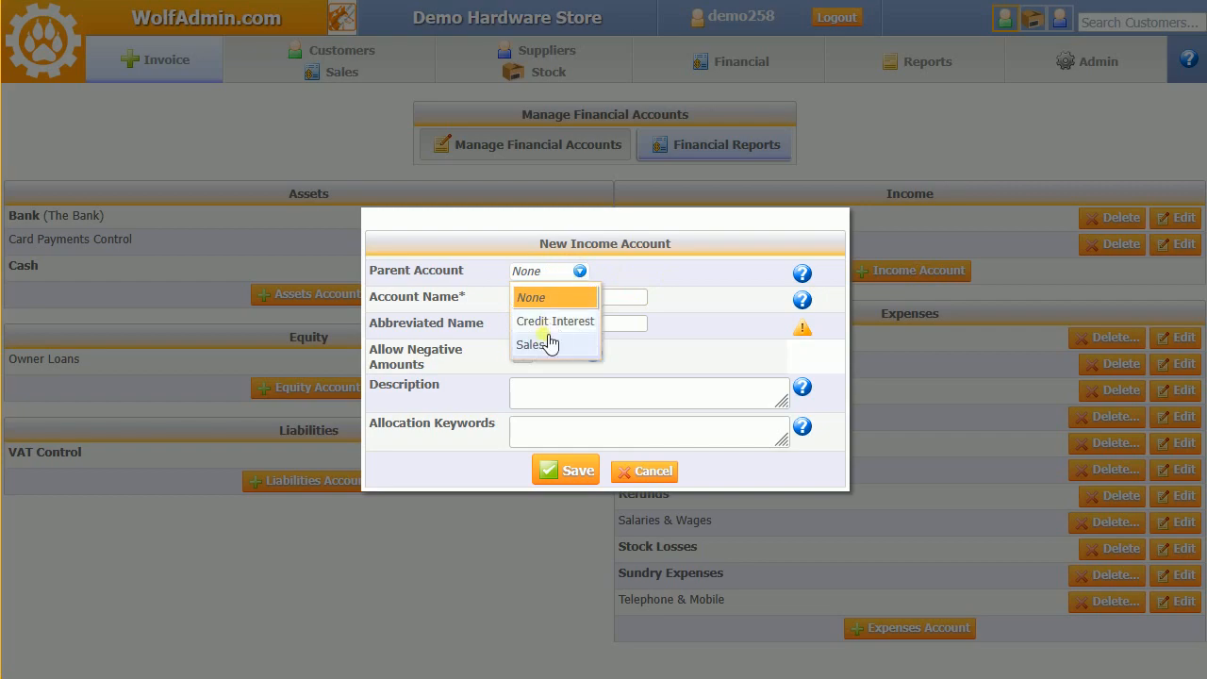
{"action": "left_click", "coordinate": [536, 346]}
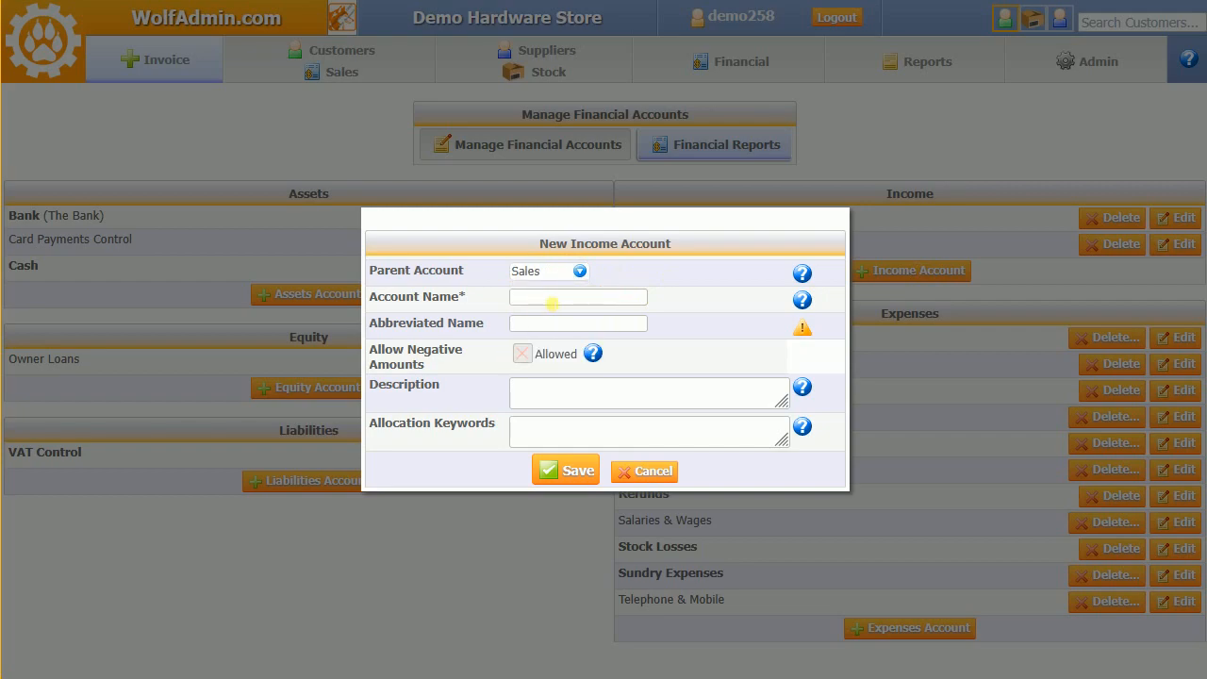
{"action": "left_click", "coordinate": [552, 300]}
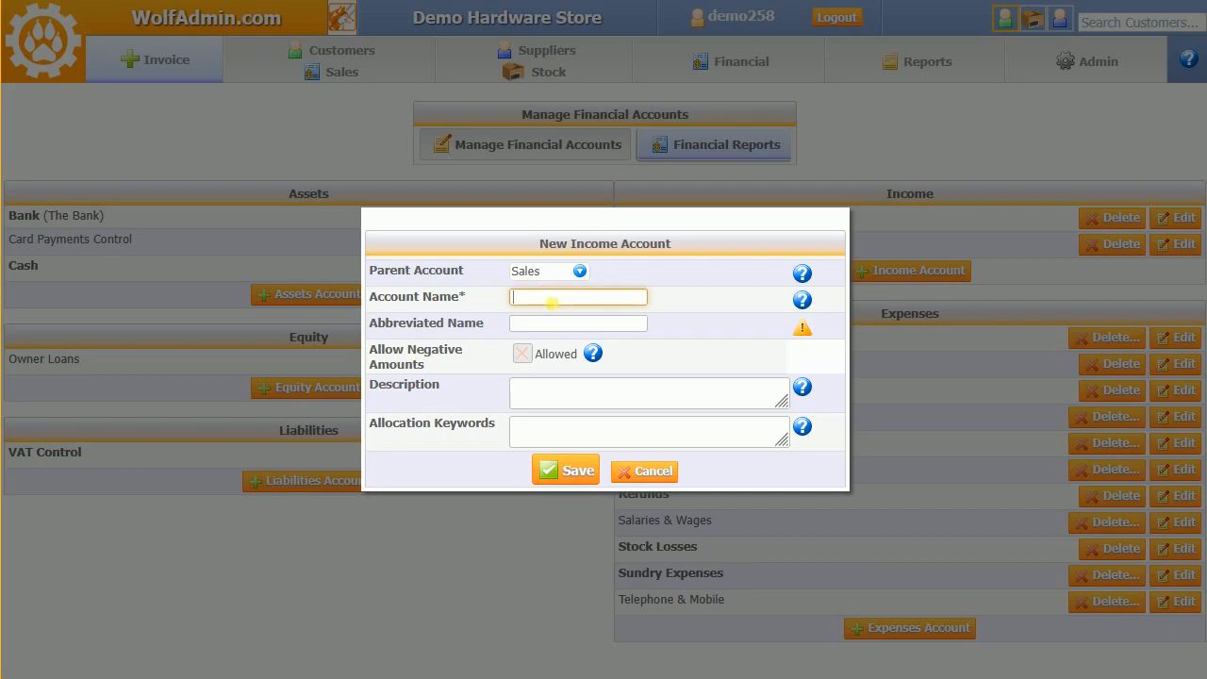
{"action": "type", "text": "Labour"}
{"action": "left_click", "coordinate": [568, 472]}
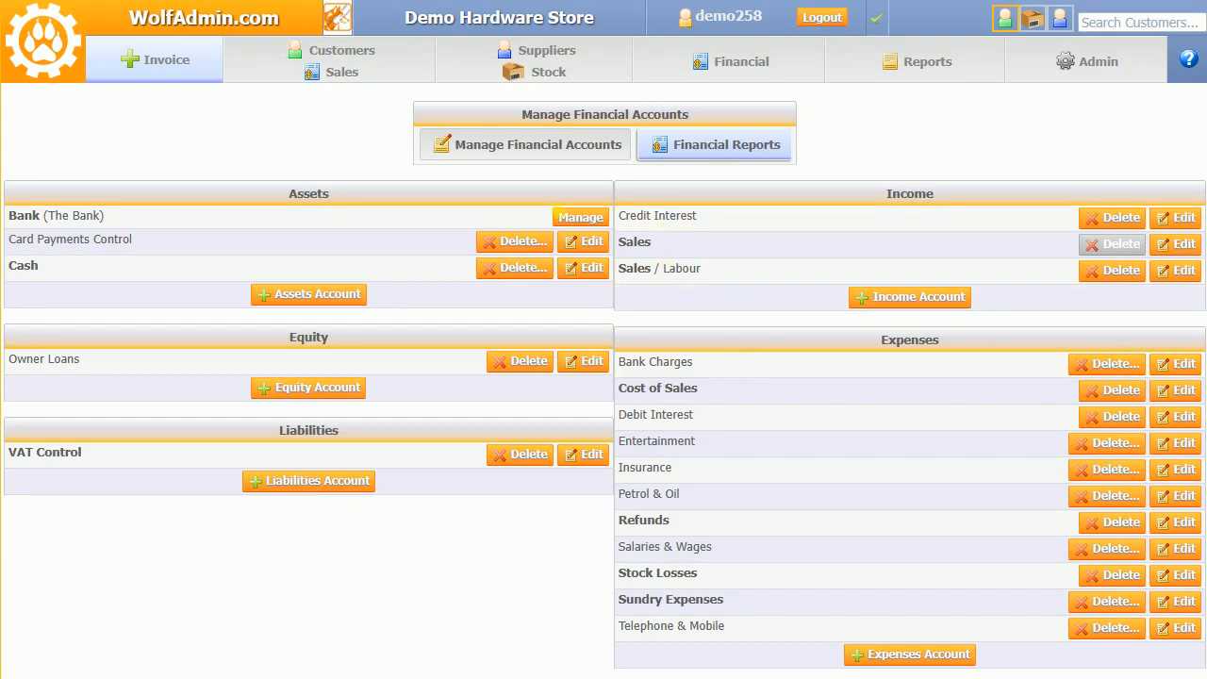
Start a new invoice made out to Cash and add the 18V Impact Drill Set as its first item
{"action": "left_click", "coordinate": [183, 71]}
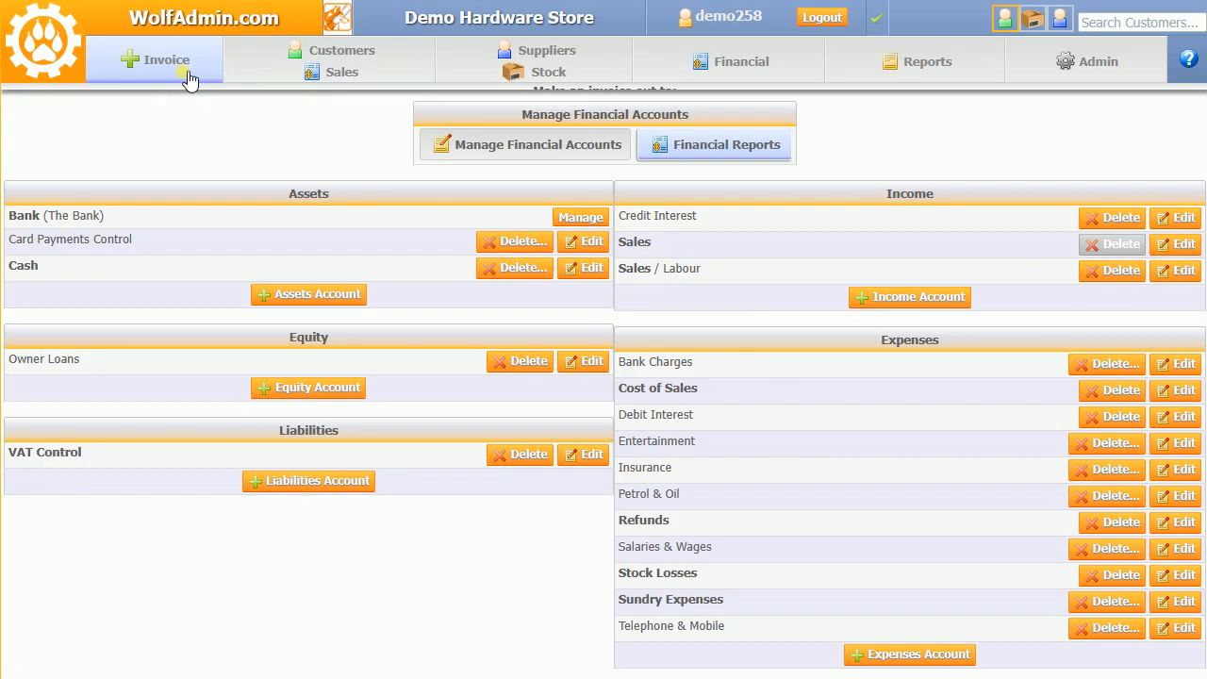
{"action": "left_click", "coordinate": [460, 131]}
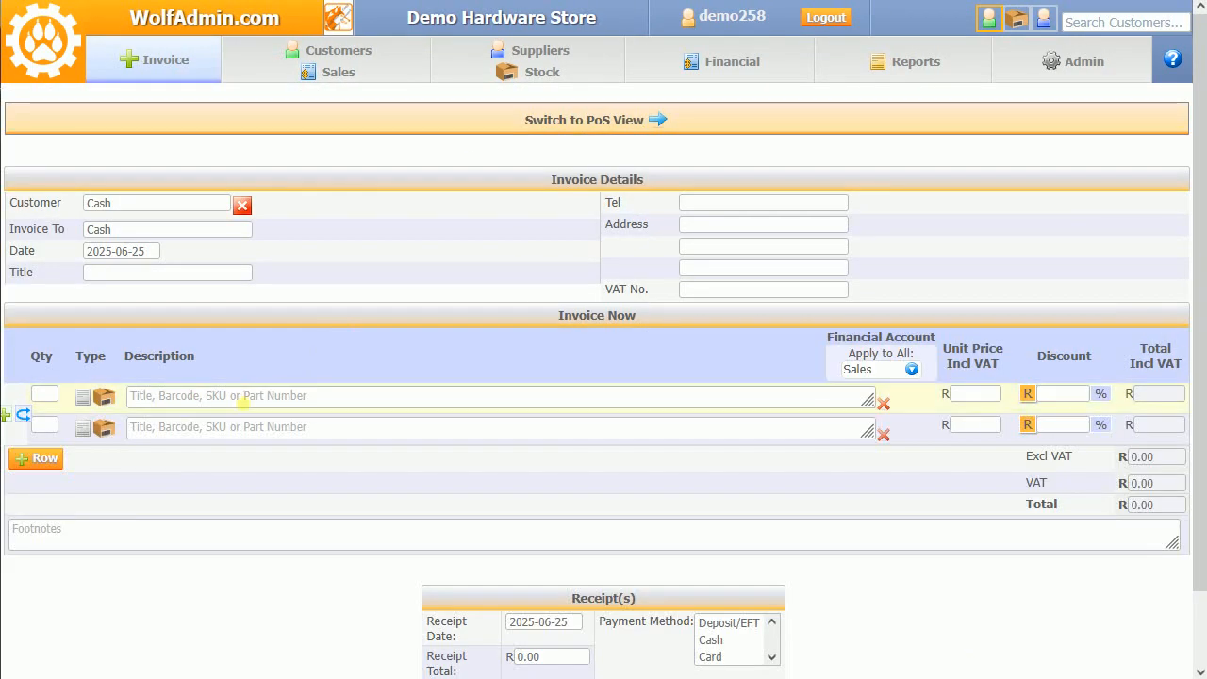
{"action": "left_click", "coordinate": [246, 403]}
{"action": "type", "text": "a"}
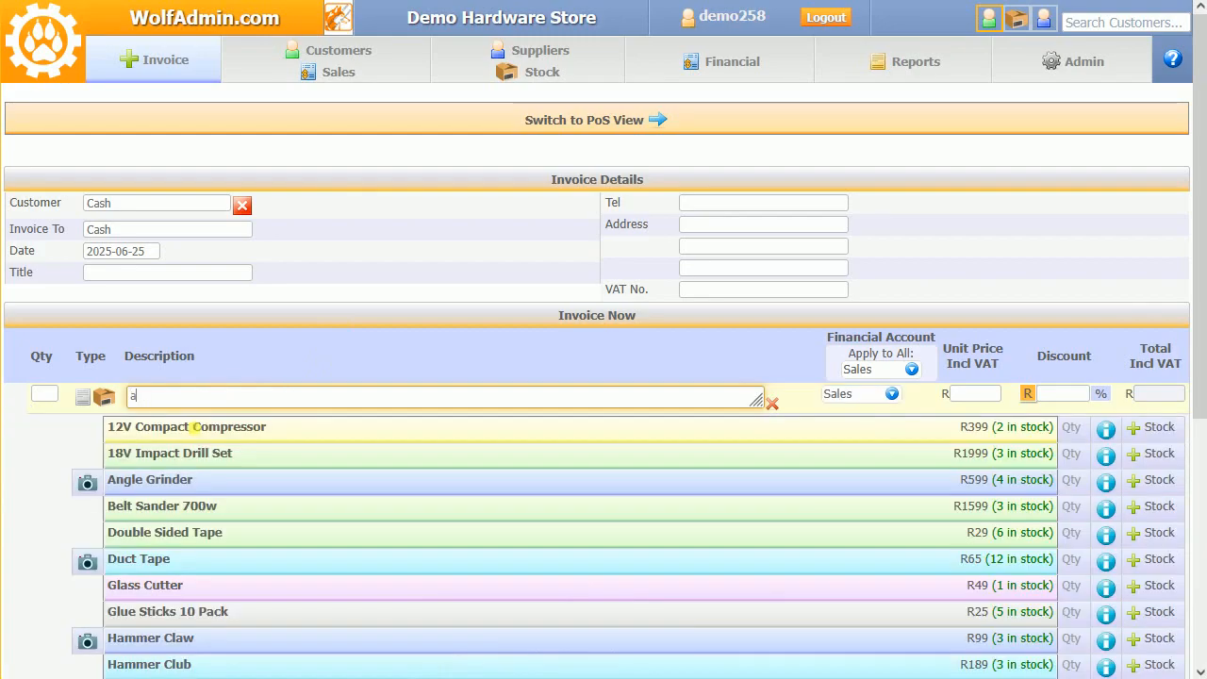
{"action": "left_click", "coordinate": [161, 453]}
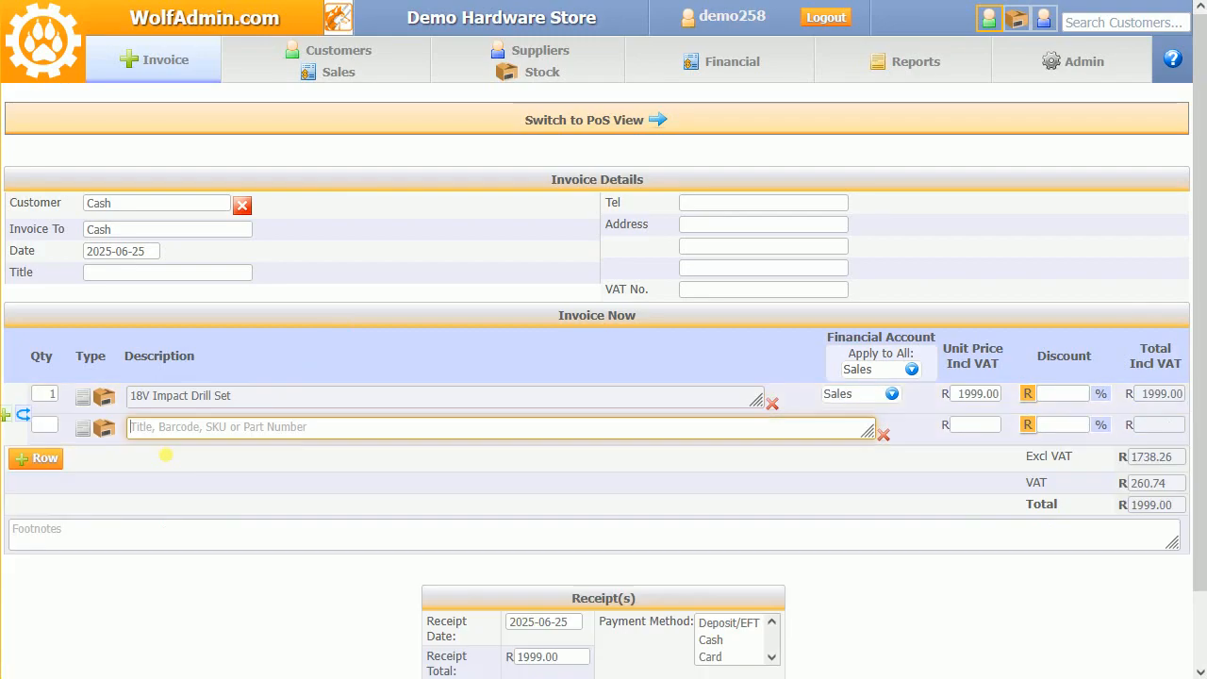
Add a non-stock invoice line "Setting Up" with quantity 1 and unit price 100, assigned to the Sales / Labour account
{"action": "left_click", "coordinate": [47, 426]}
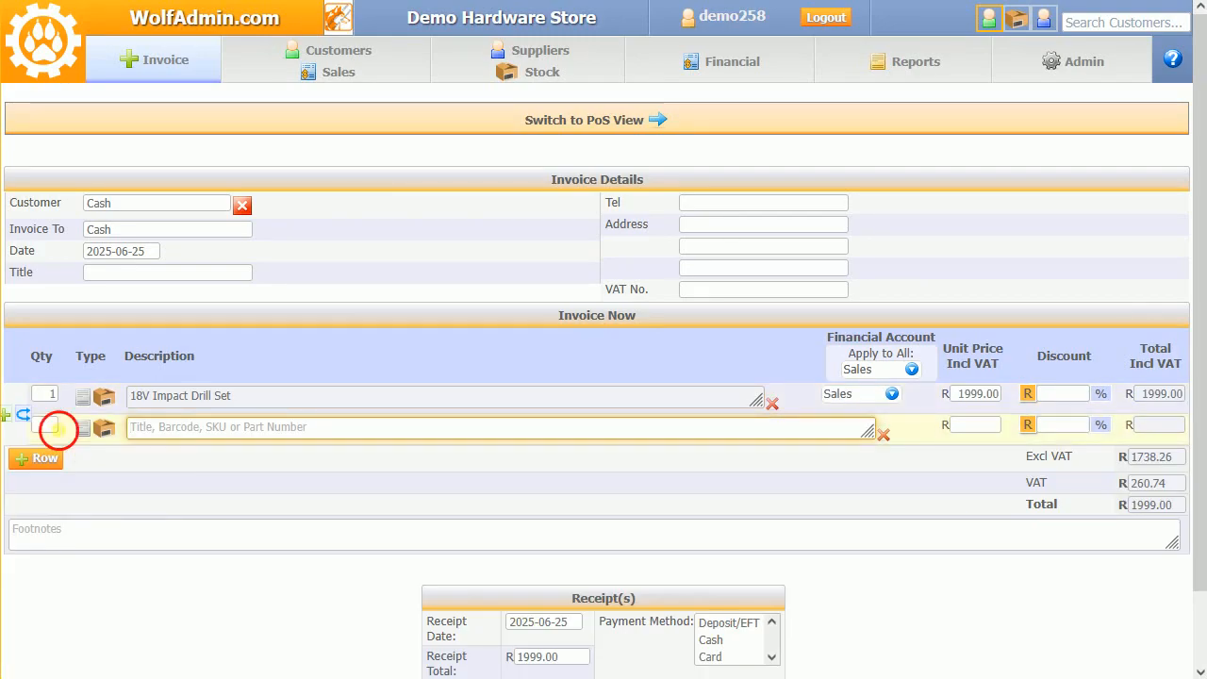
{"action": "type", "text": "1"}
{"action": "left_click", "coordinate": [82, 427]}
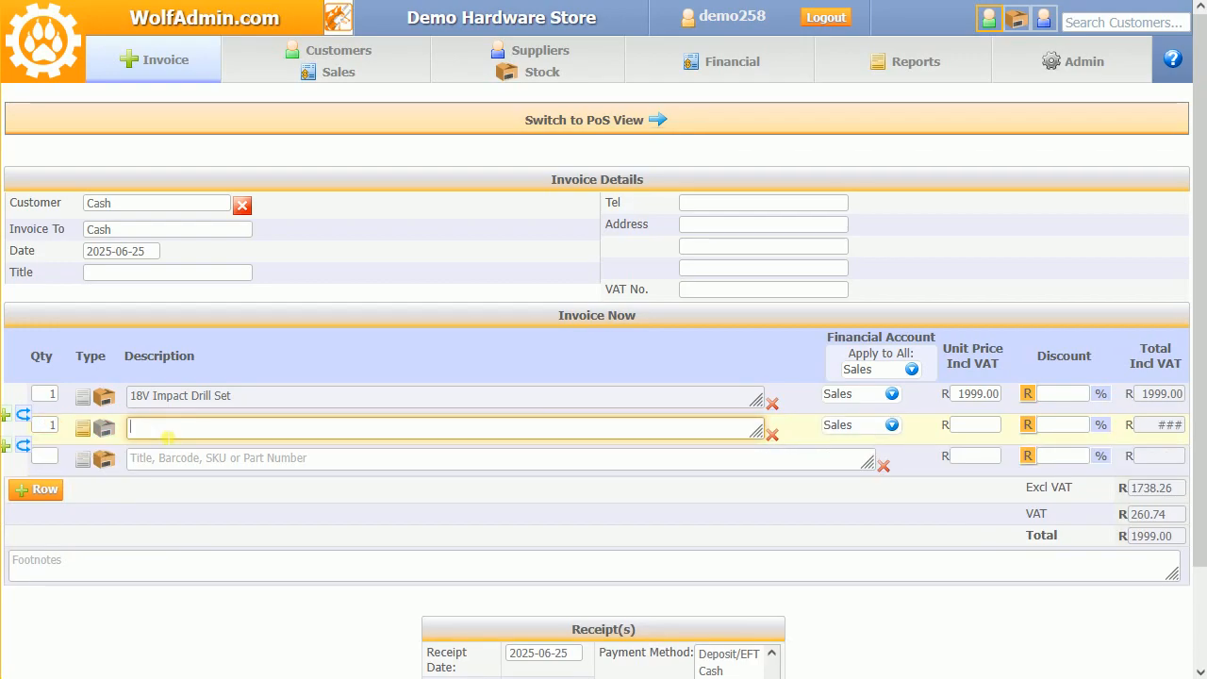
{"action": "type", "text": "Setting Up"}
{"action": "key", "text": "Tab"}
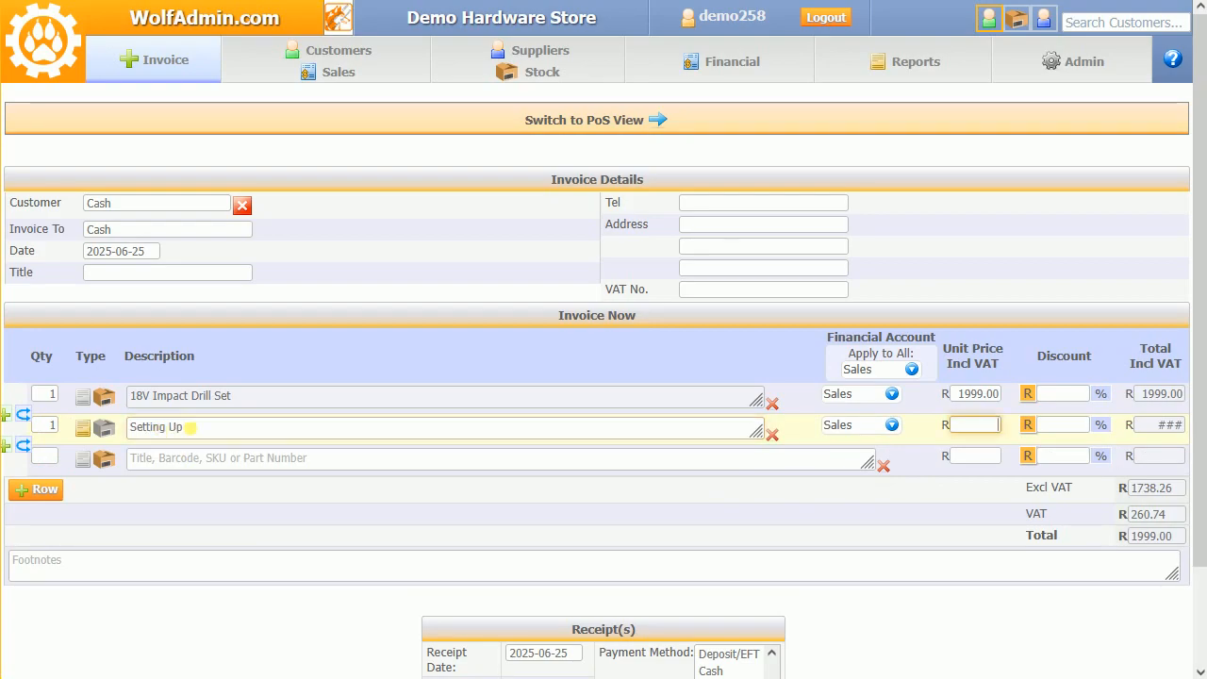
{"action": "type", "text": "100"}
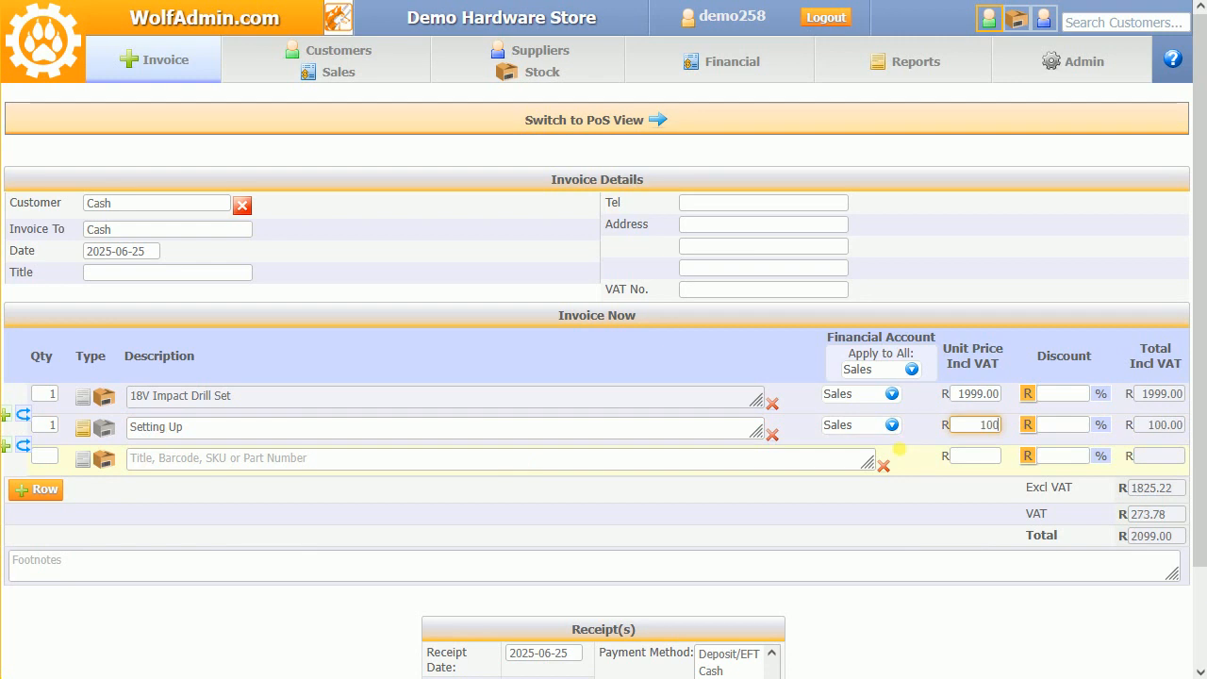
{"action": "left_click", "coordinate": [857, 425]}
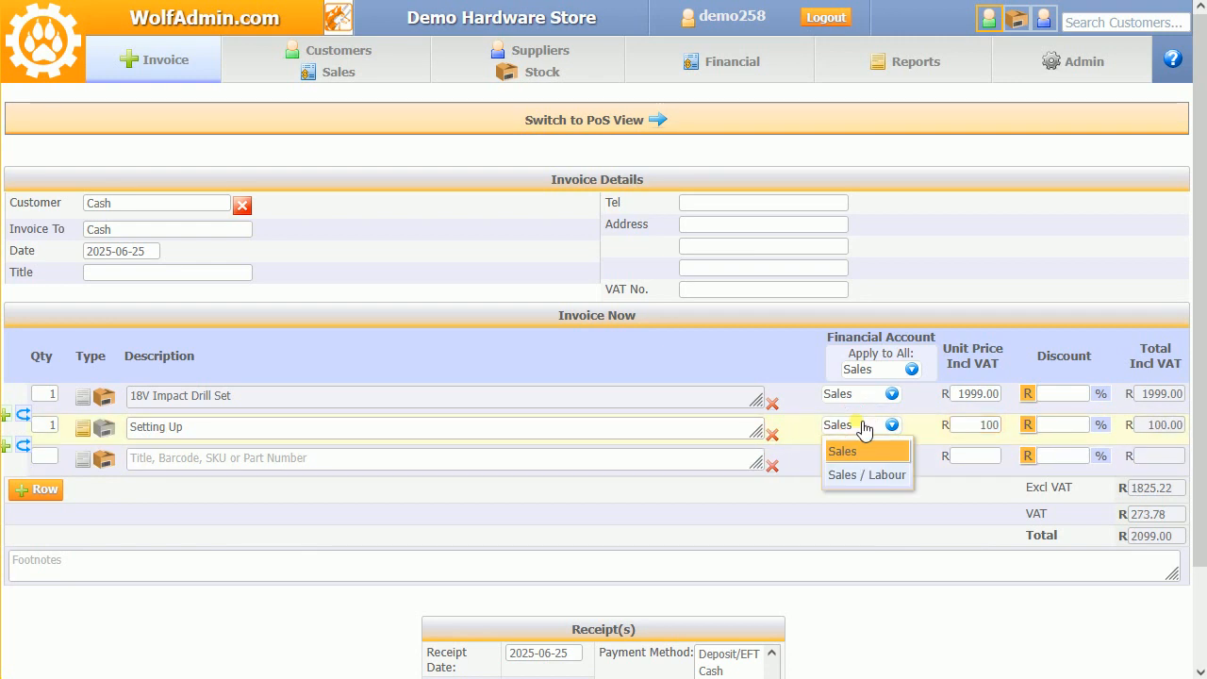
{"action": "left_click", "coordinate": [863, 475]}
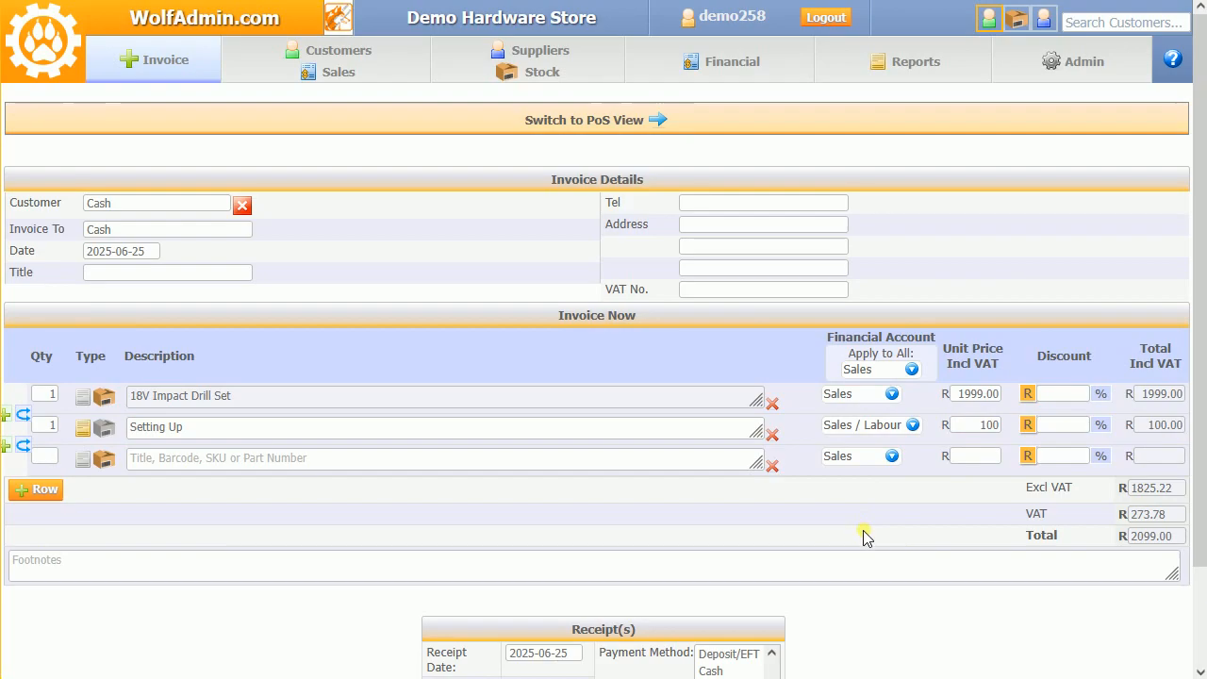
Set the payment method to Card and create the invoice together with its receipt
{"action": "scroll", "coordinate": [867, 538], "scroll_direction": "down", "scroll_amount": 2}
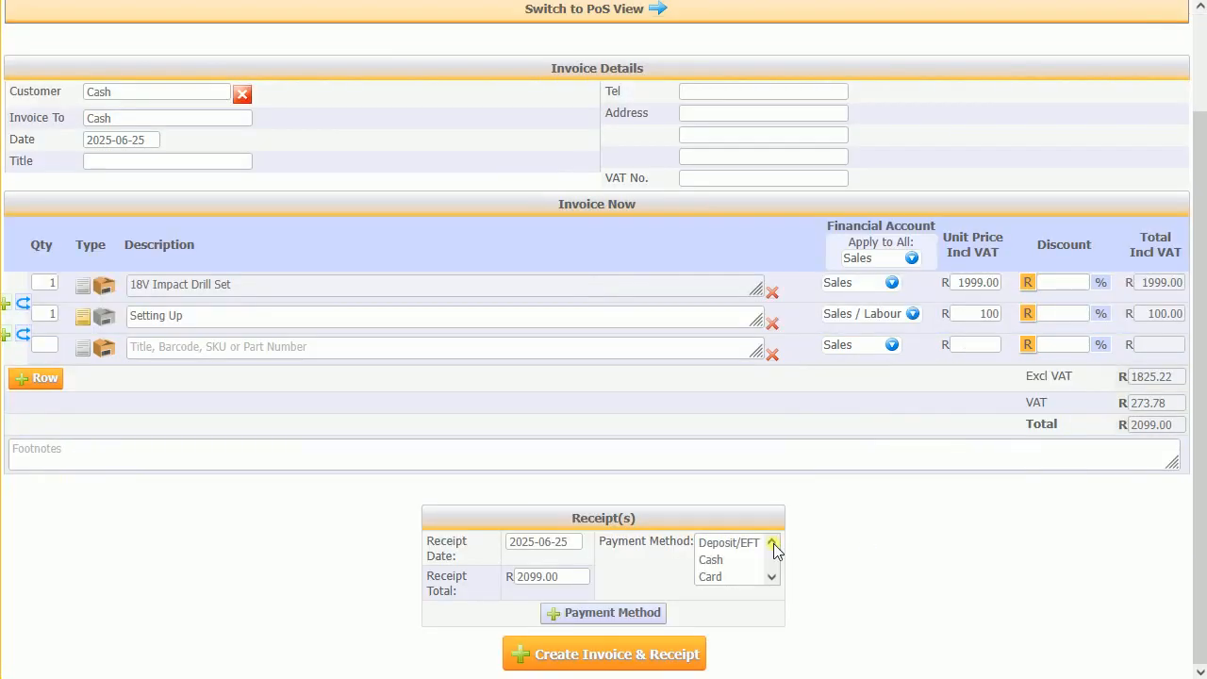
{"action": "left_click", "coordinate": [717, 575]}
{"action": "left_click", "coordinate": [611, 653]}
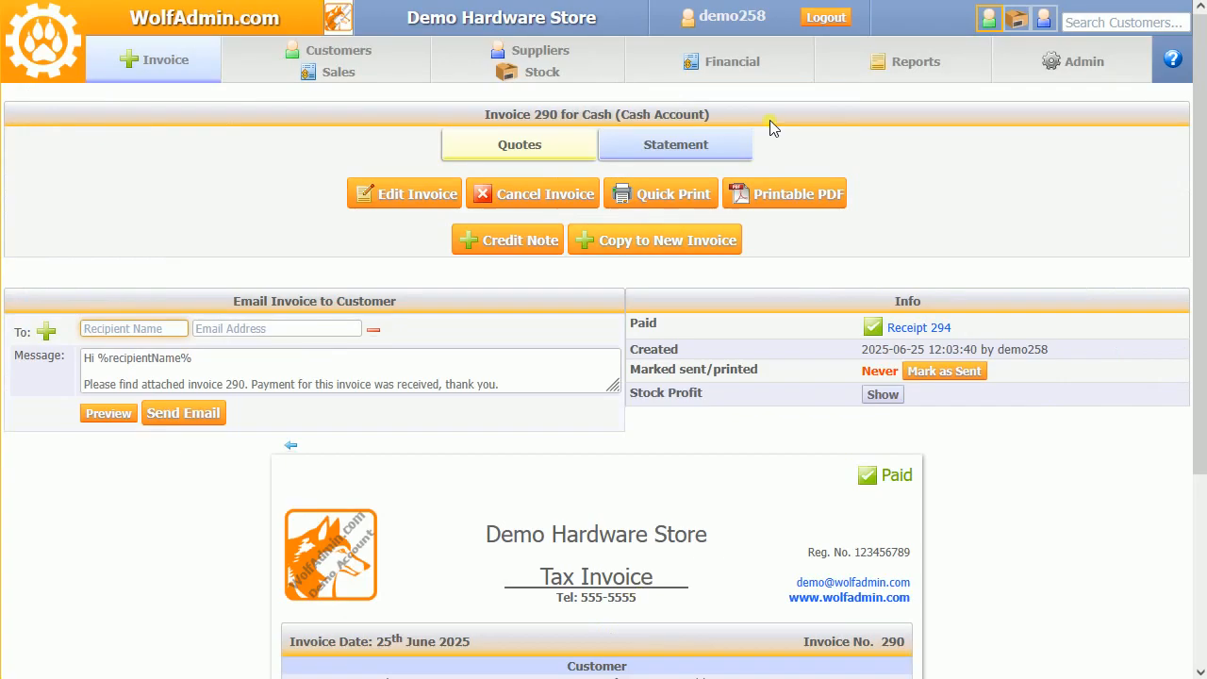
Open this month's financial figures and examine the income accounts, including Sales / Labour, and the expense accounts
{"action": "left_click", "coordinate": [776, 61]}
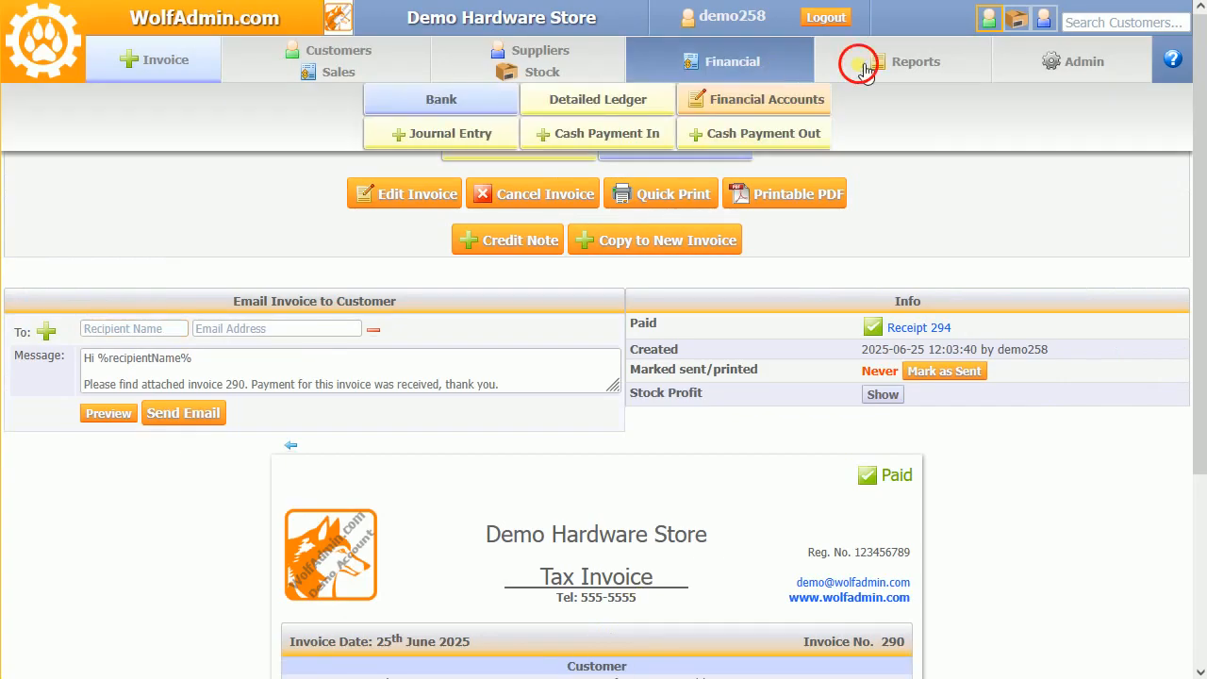
{"action": "left_click", "coordinate": [857, 60]}
{"action": "left_click", "coordinate": [781, 105]}
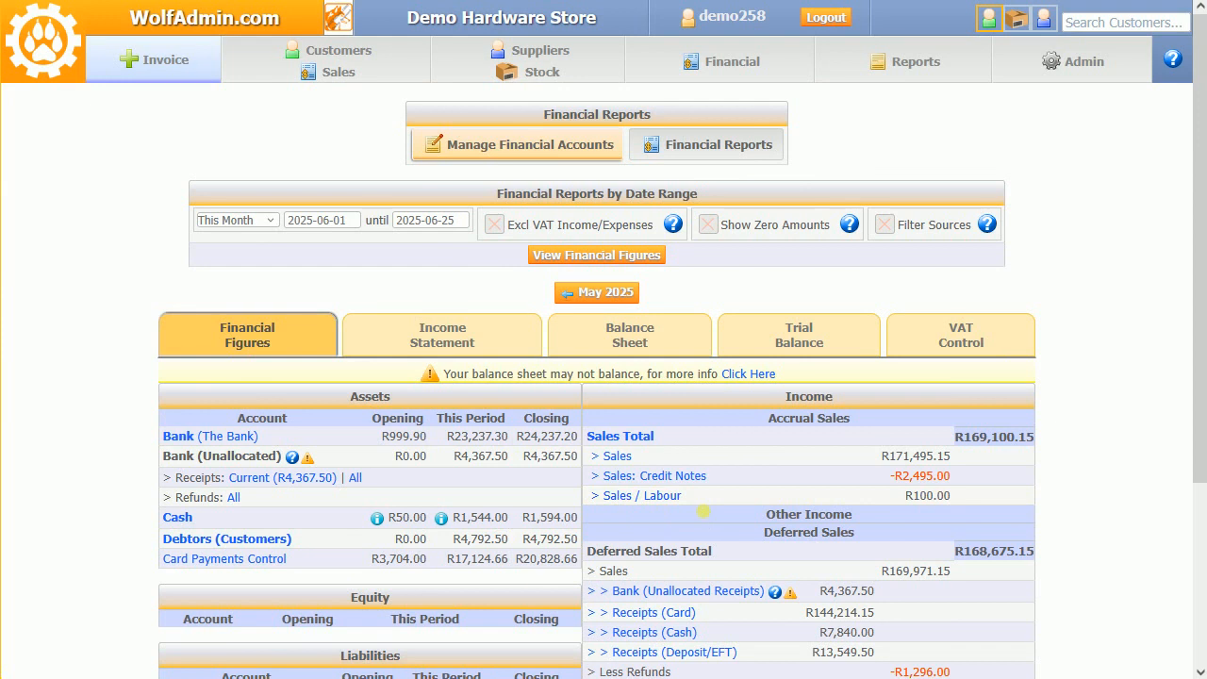
{"action": "scroll", "coordinate": [704, 512], "scroll_direction": "down", "scroll_amount": 2}
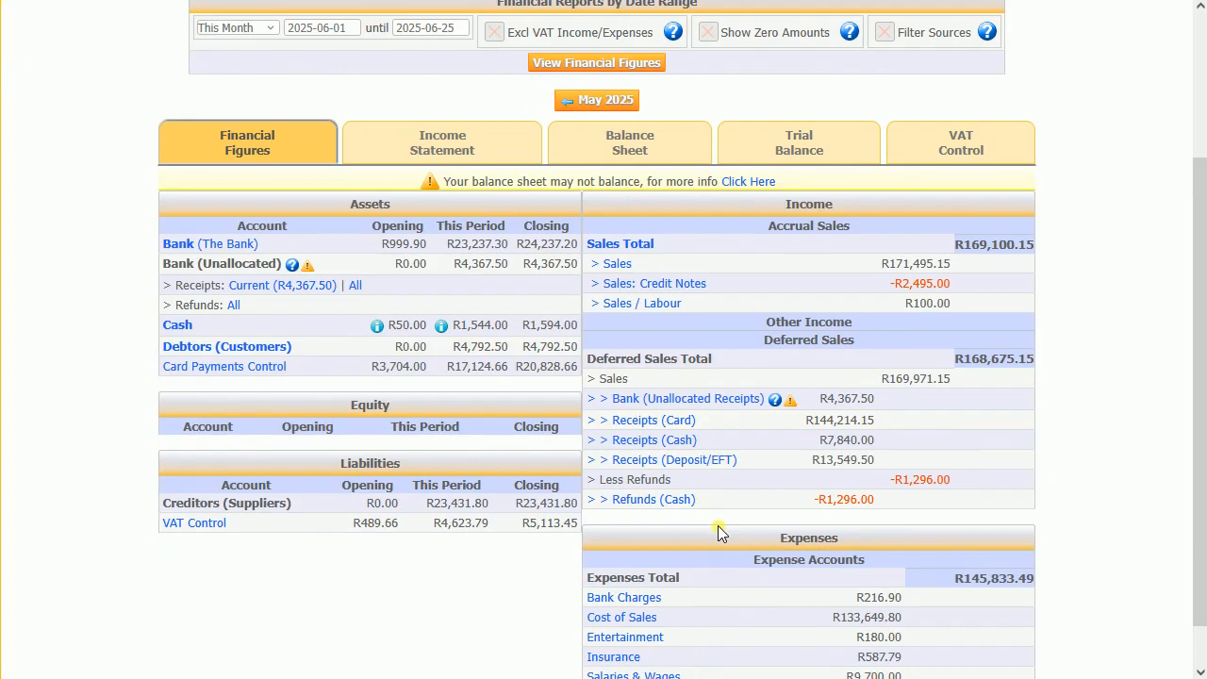
{"action": "scroll", "coordinate": [718, 533], "scroll_direction": "down", "scroll_amount": 1}
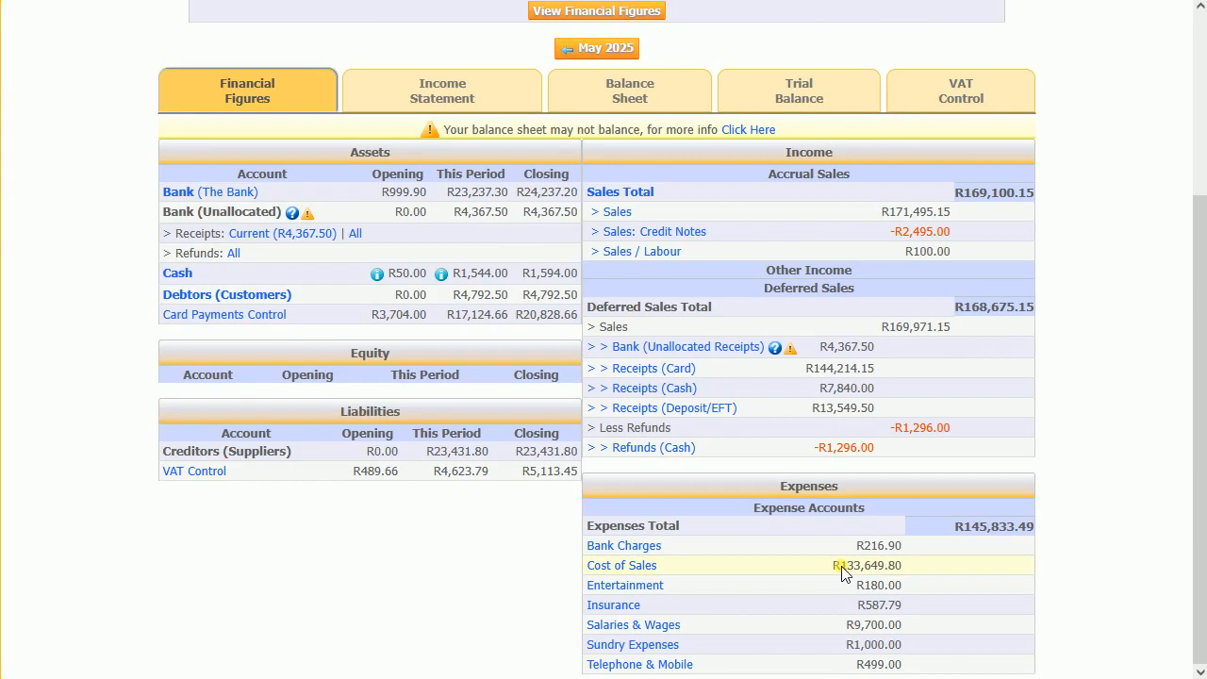
{"action": "left_click", "coordinate": [1074, 117]}
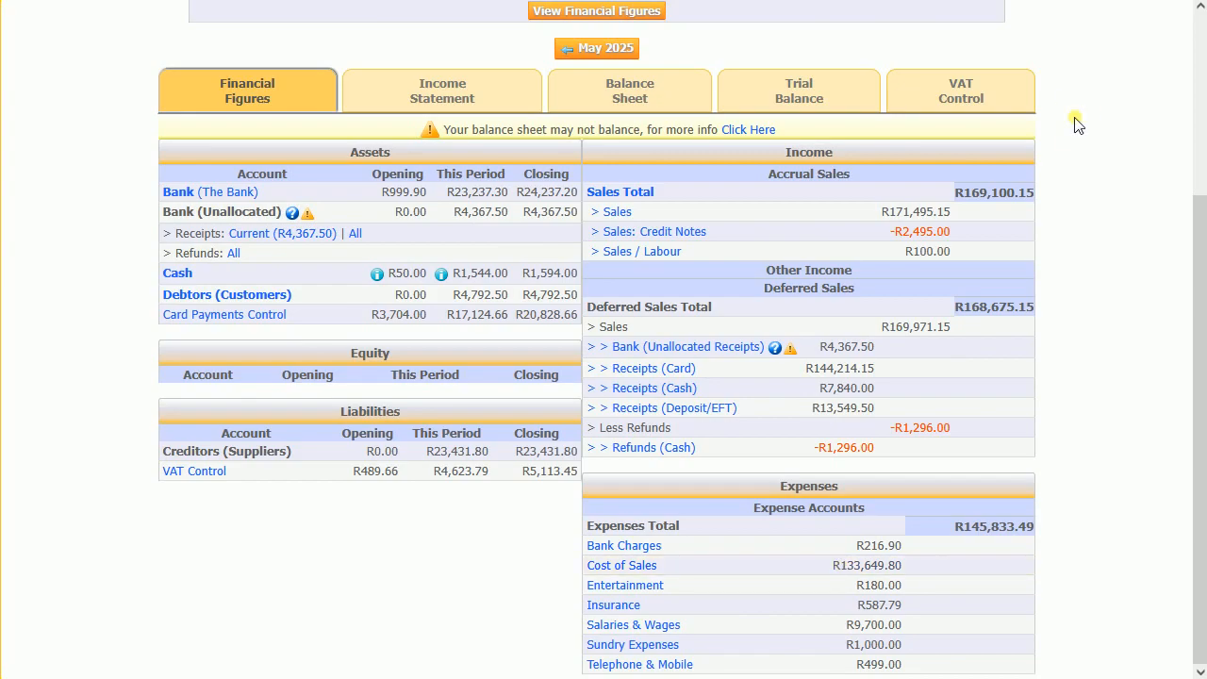
{"action": "scroll", "coordinate": [1074, 117], "scroll_direction": "up", "scroll_amount": 3}
Open the bank statements and mark the SAMS PUB transaction as including VAT
{"action": "left_click", "coordinate": [689, 60]}
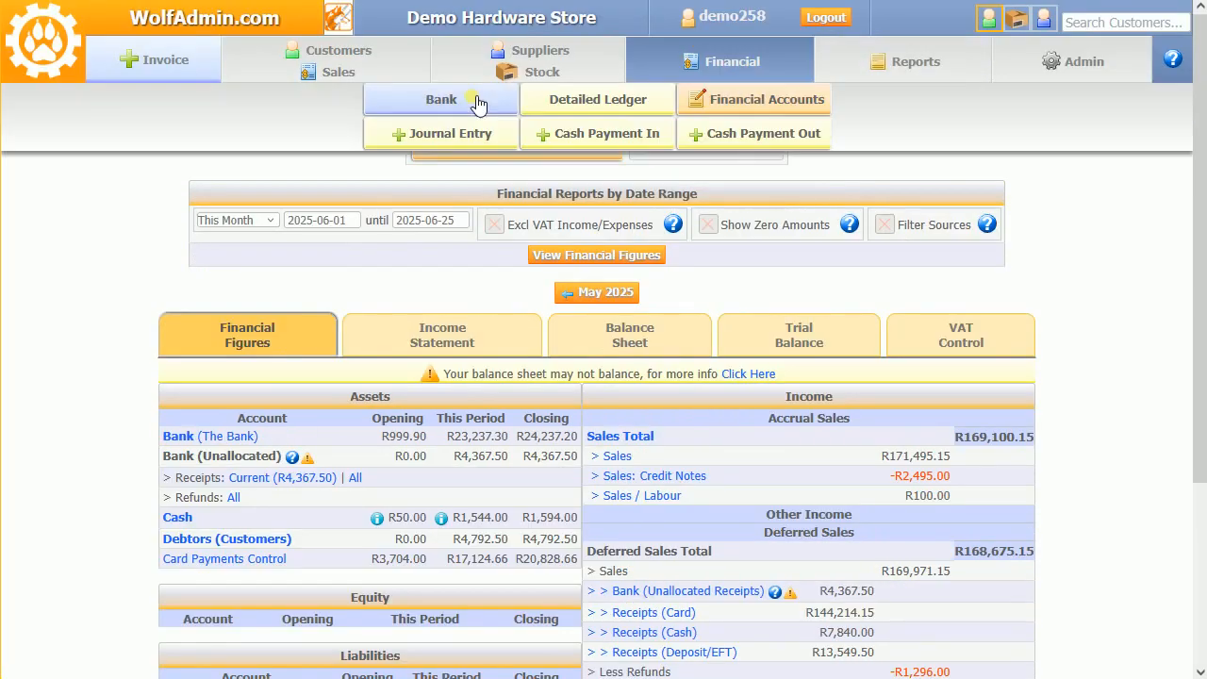
{"action": "left_click", "coordinate": [472, 102]}
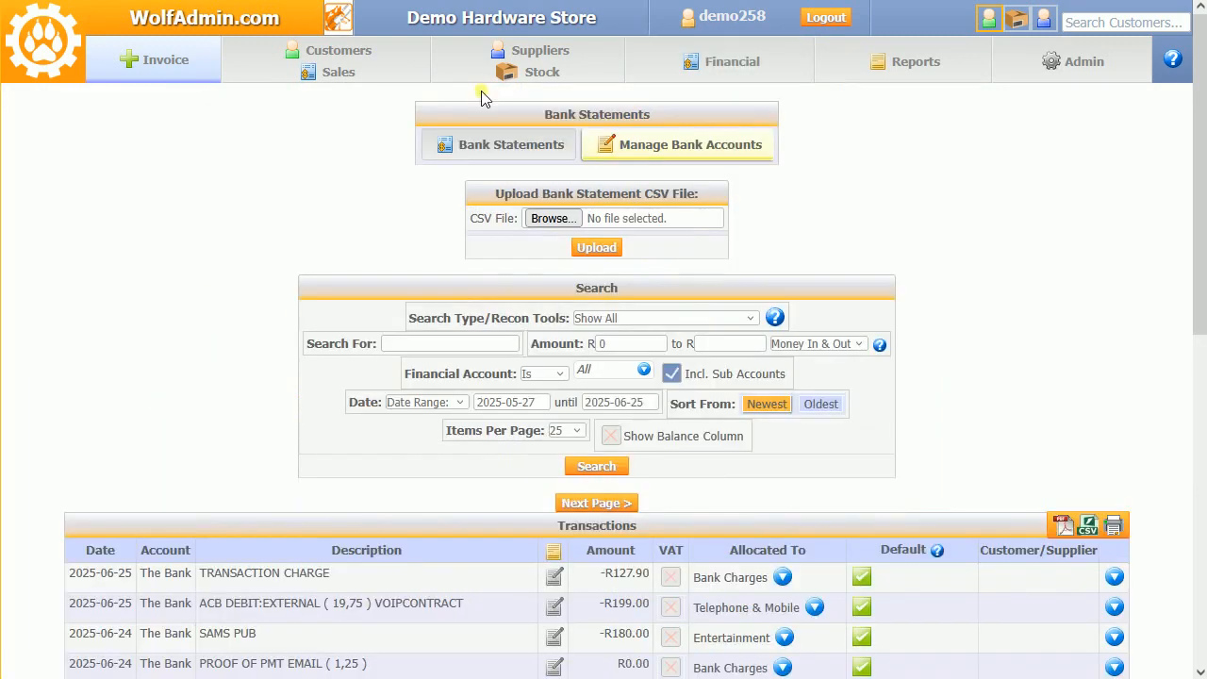
{"action": "scroll", "coordinate": [436, 545], "scroll_direction": "down", "scroll_amount": 3}
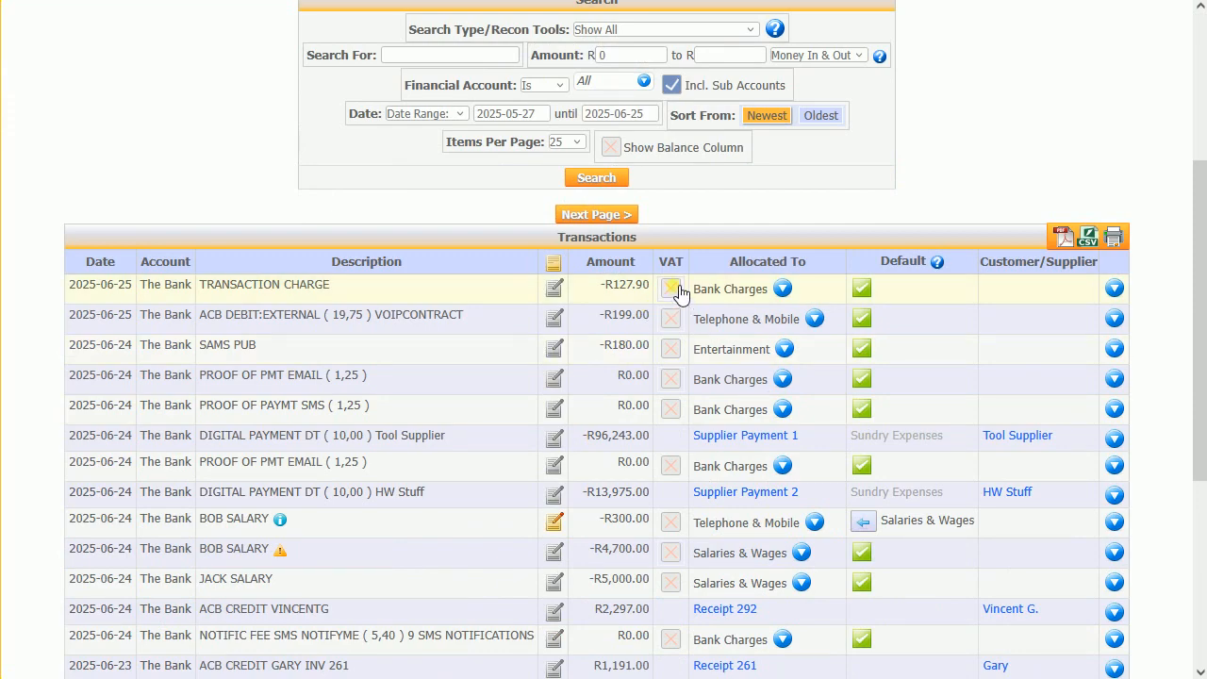
{"action": "left_click", "coordinate": [673, 351]}
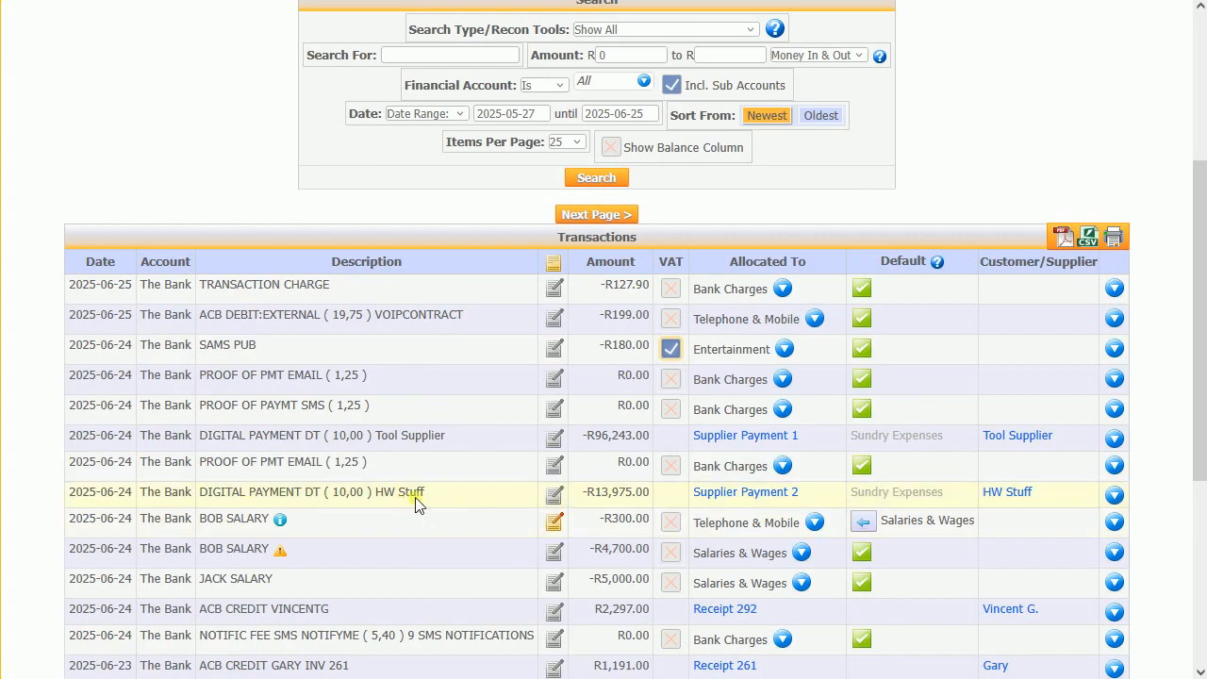
Rerun the transaction search with the balance column shown and review the bank balance after each transaction
{"action": "scroll", "coordinate": [439, 500], "scroll_direction": "down", "scroll_amount": 1}
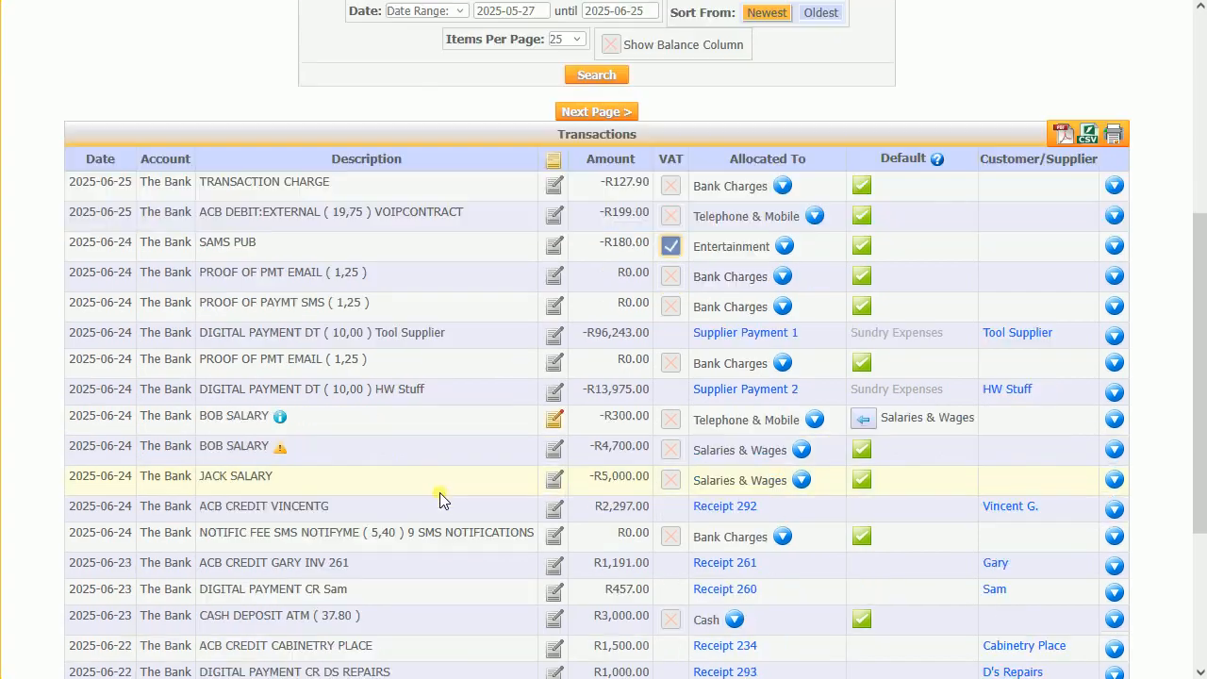
{"action": "scroll", "coordinate": [440, 493], "scroll_direction": "down", "scroll_amount": 1}
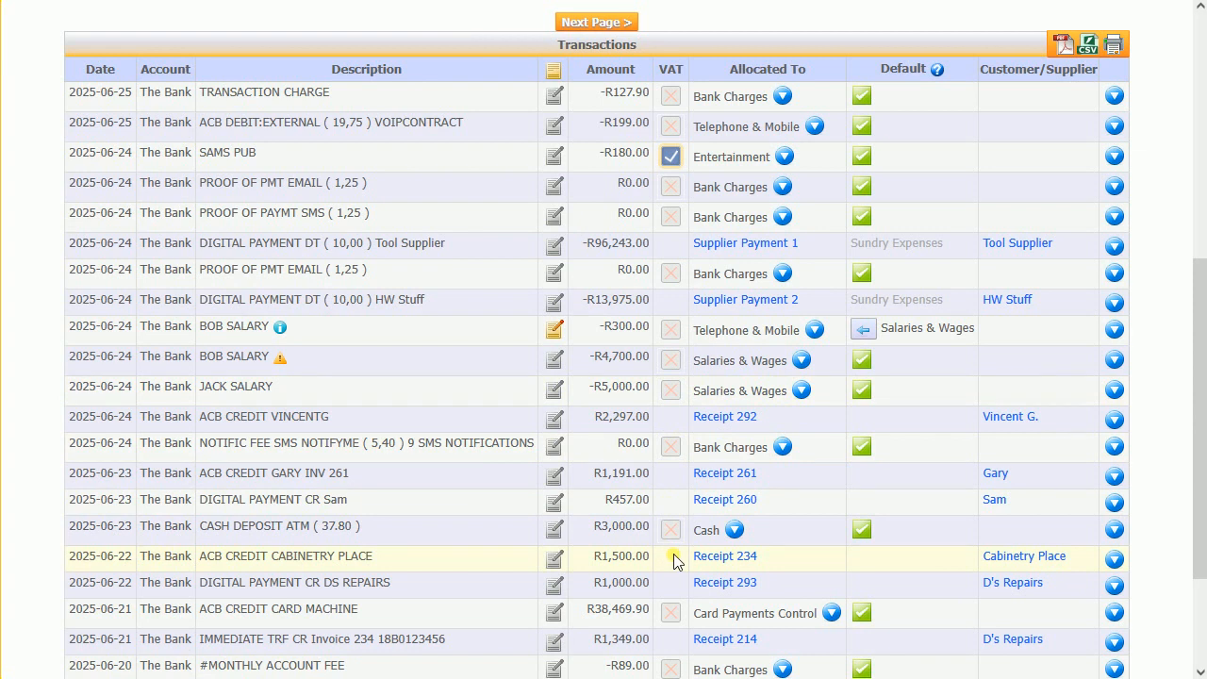
{"action": "scroll", "coordinate": [674, 560], "scroll_direction": "up", "scroll_amount": 3}
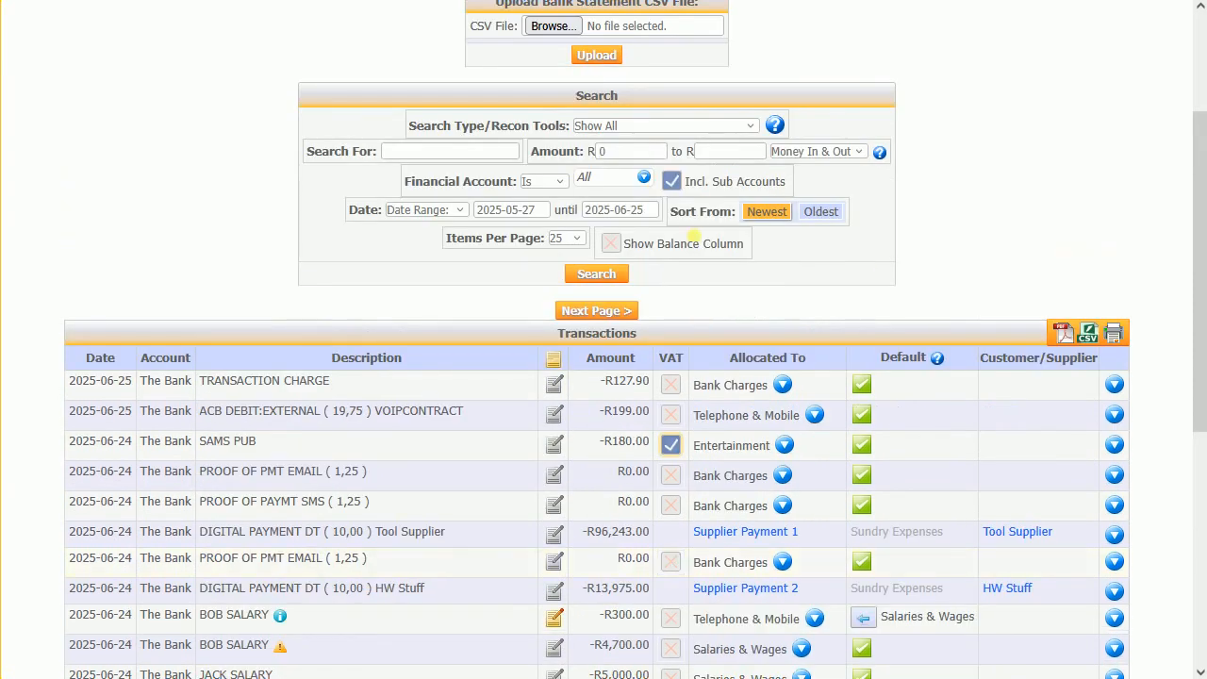
{"action": "left_click", "coordinate": [613, 243]}
{"action": "left_click", "coordinate": [596, 273]}
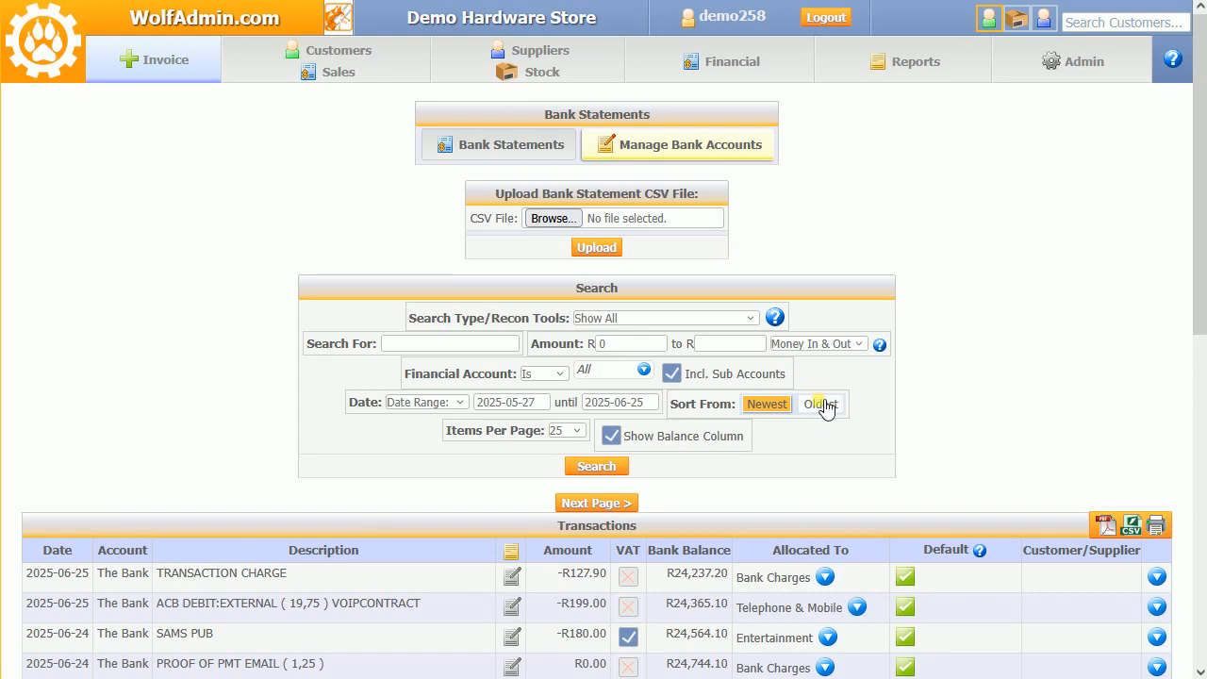
{"action": "scroll", "coordinate": [801, 486], "scroll_direction": "down", "scroll_amount": 3}
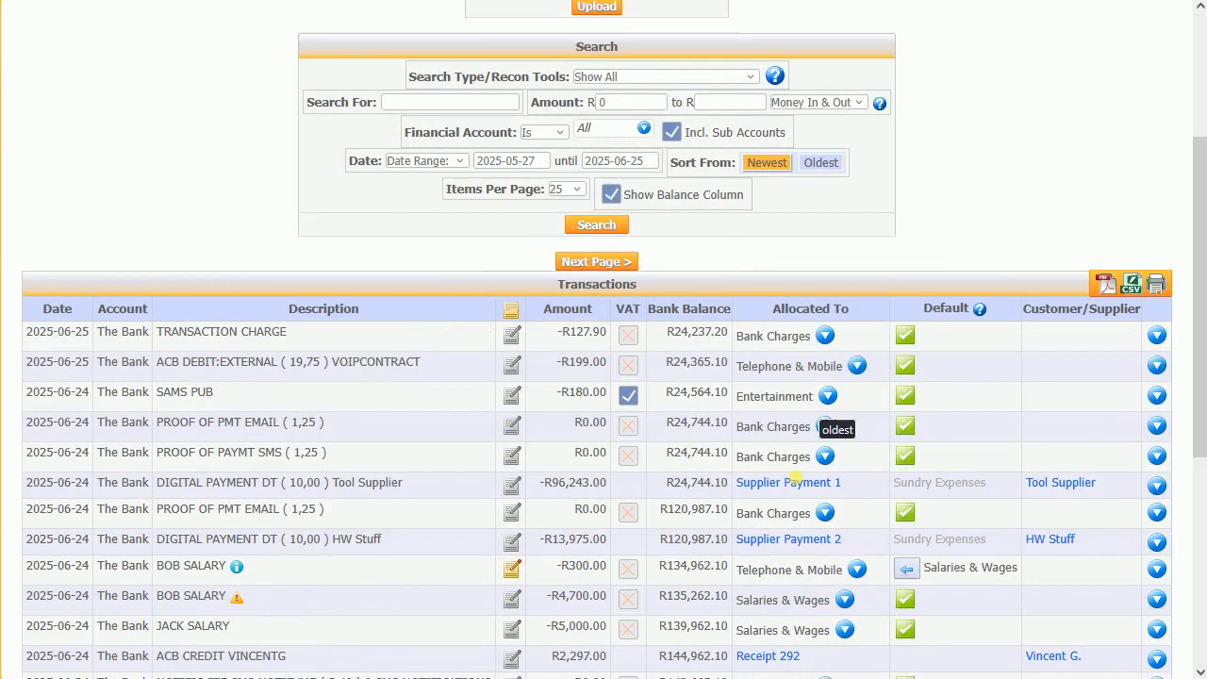
{"action": "scroll", "coordinate": [797, 478], "scroll_direction": "down", "scroll_amount": 1}
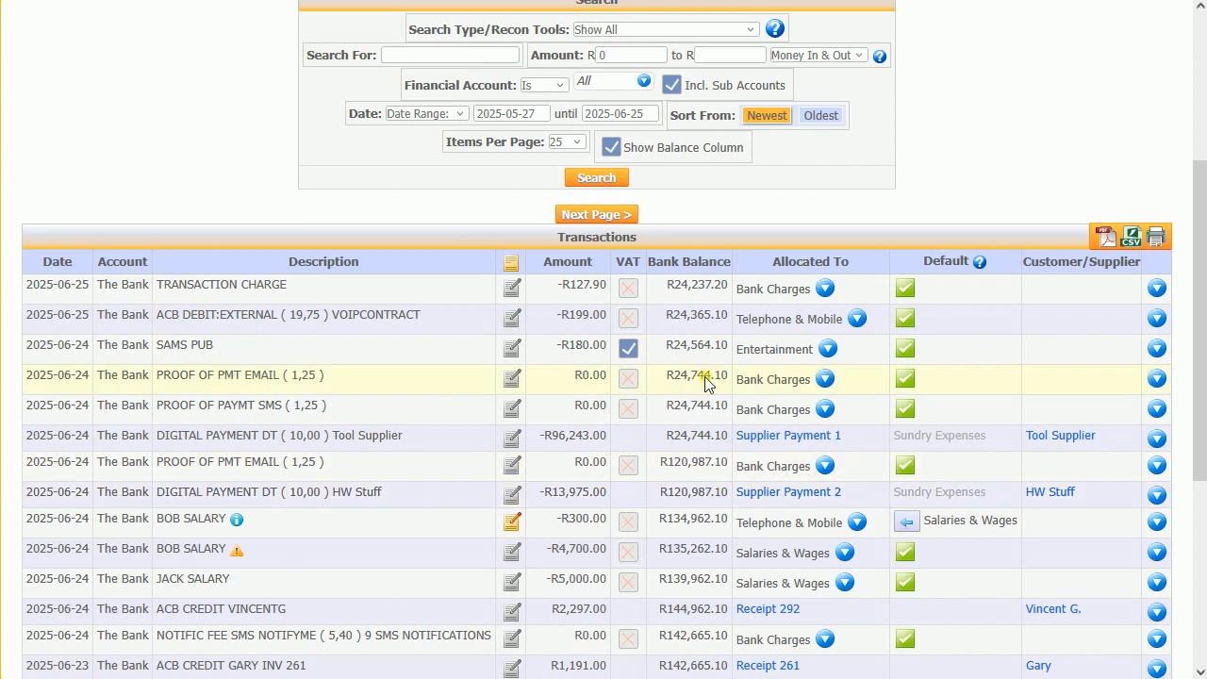
{"action": "scroll", "coordinate": [644, 163], "scroll_direction": "up", "scroll_amount": 3}
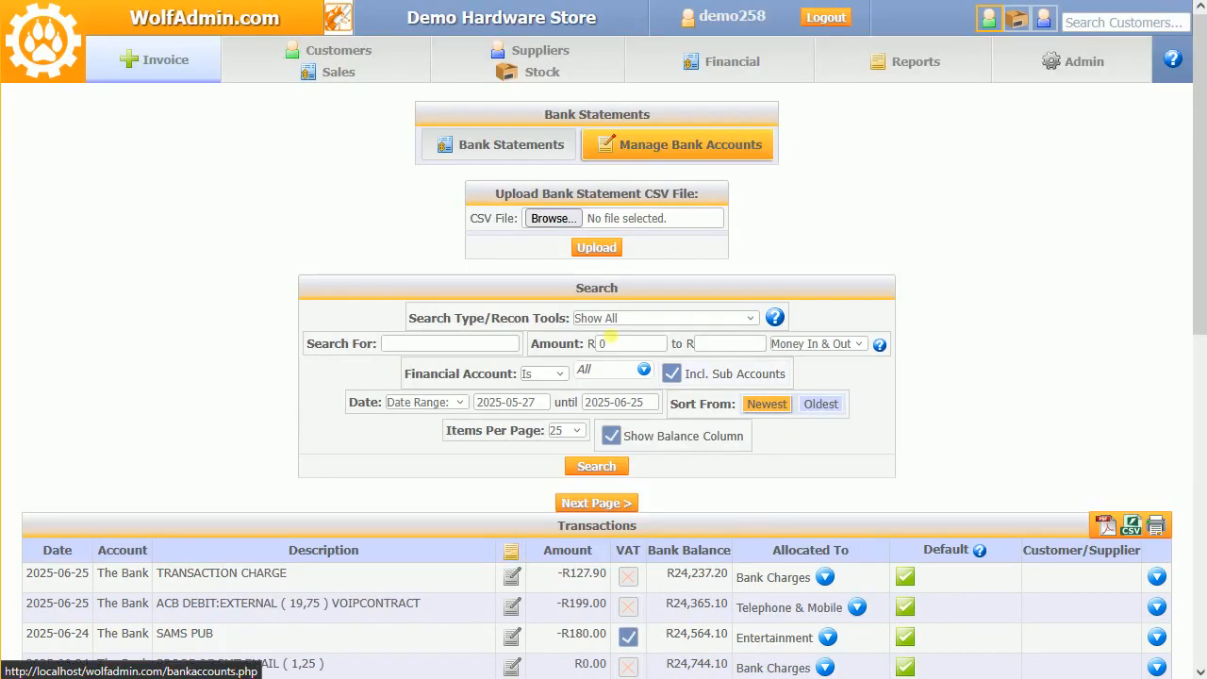
Search the bank statements for balance issues, using the preset date range first and All Time second
{"action": "left_click", "coordinate": [614, 318]}
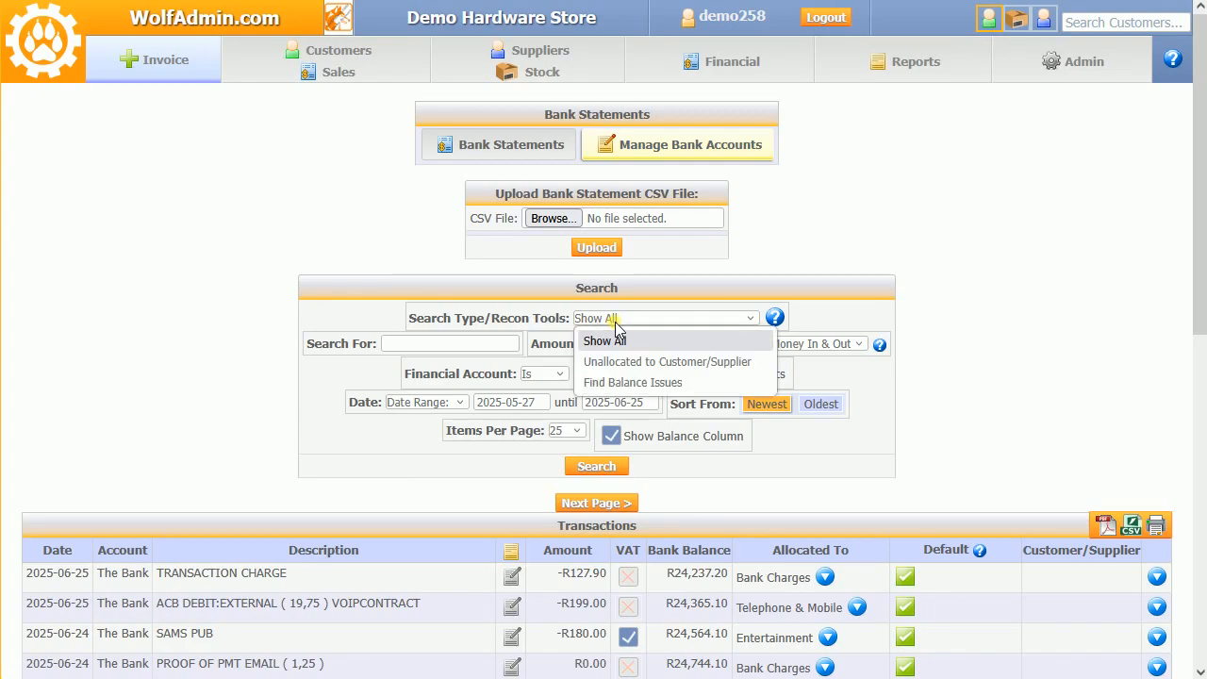
{"action": "left_click", "coordinate": [613, 382]}
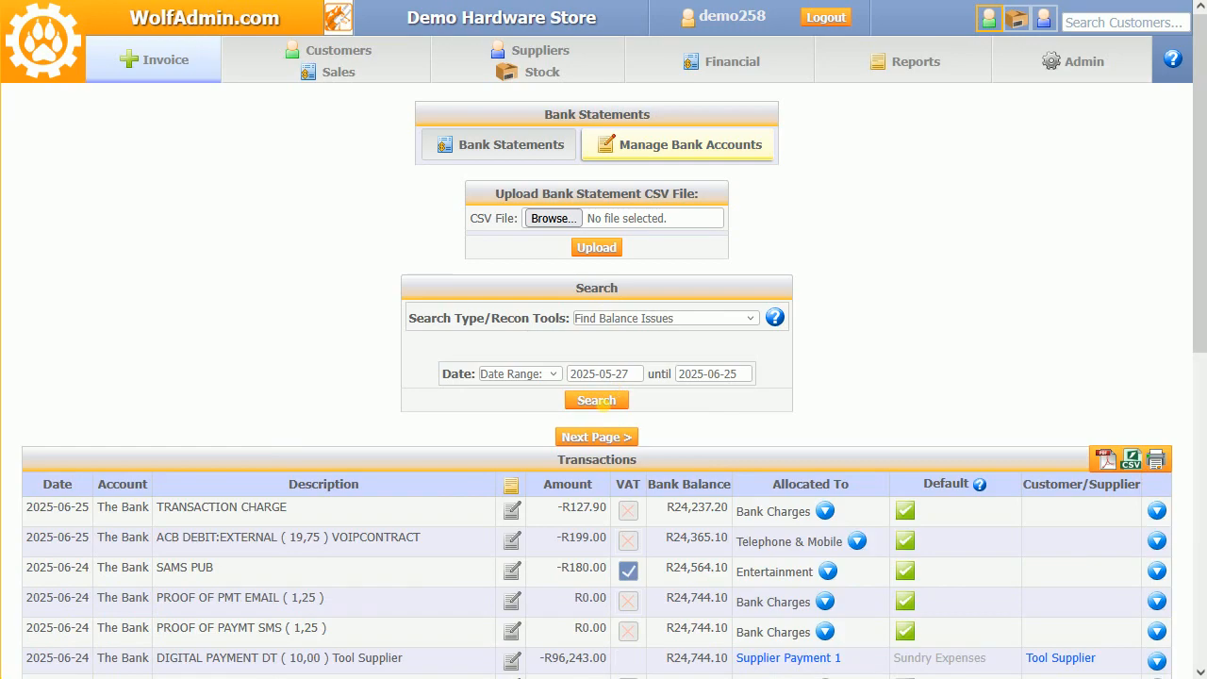
{"action": "left_click", "coordinate": [600, 400]}
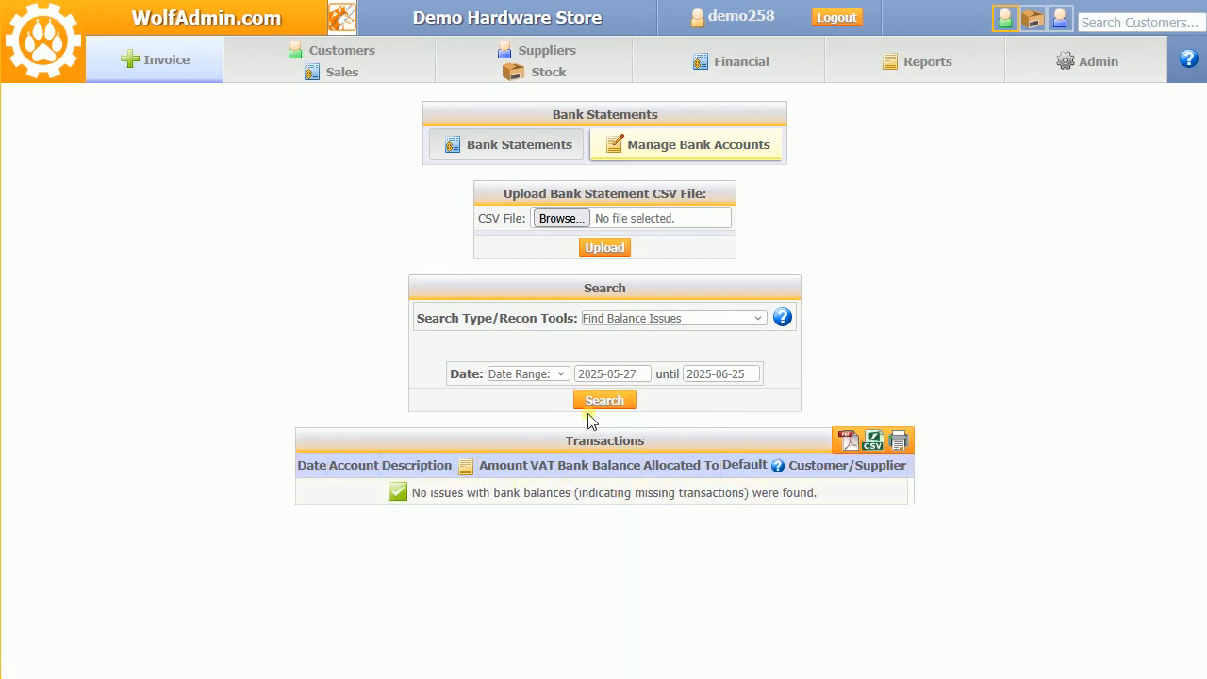
{"action": "left_click", "coordinate": [536, 374]}
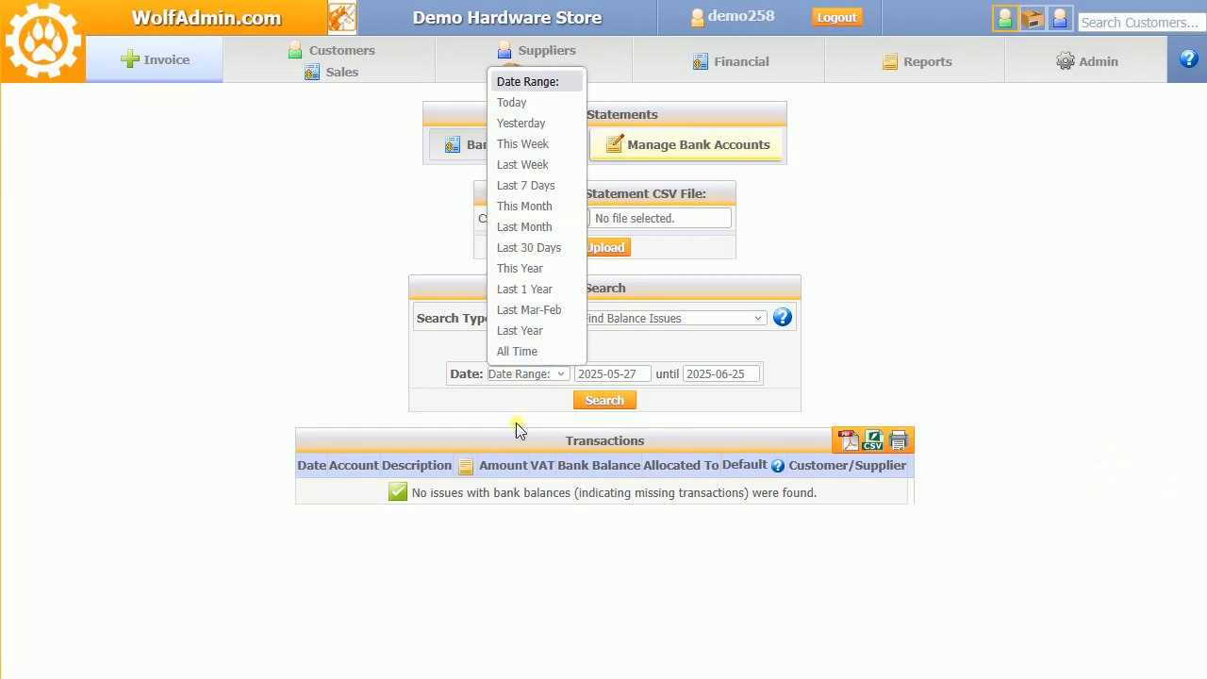
{"action": "left_click", "coordinate": [515, 351]}
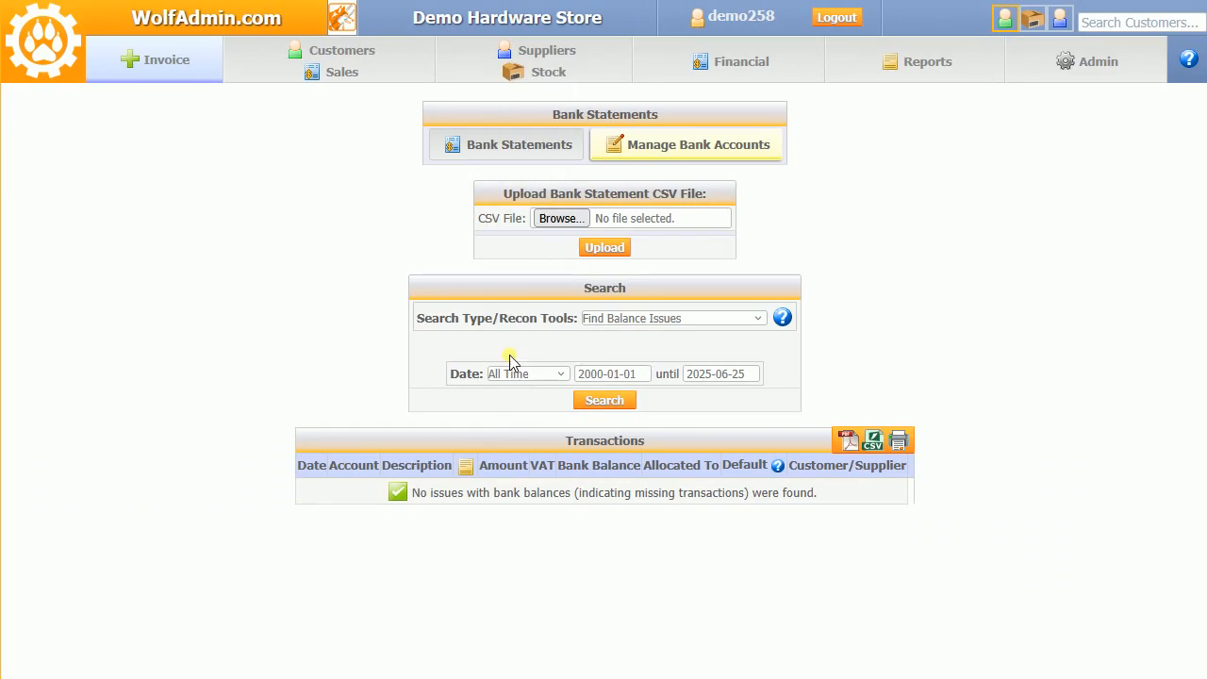
{"action": "left_click", "coordinate": [575, 401]}
Search all-time bank transactions for those unallocated to a customer or supplier
{"action": "left_click", "coordinate": [630, 318]}
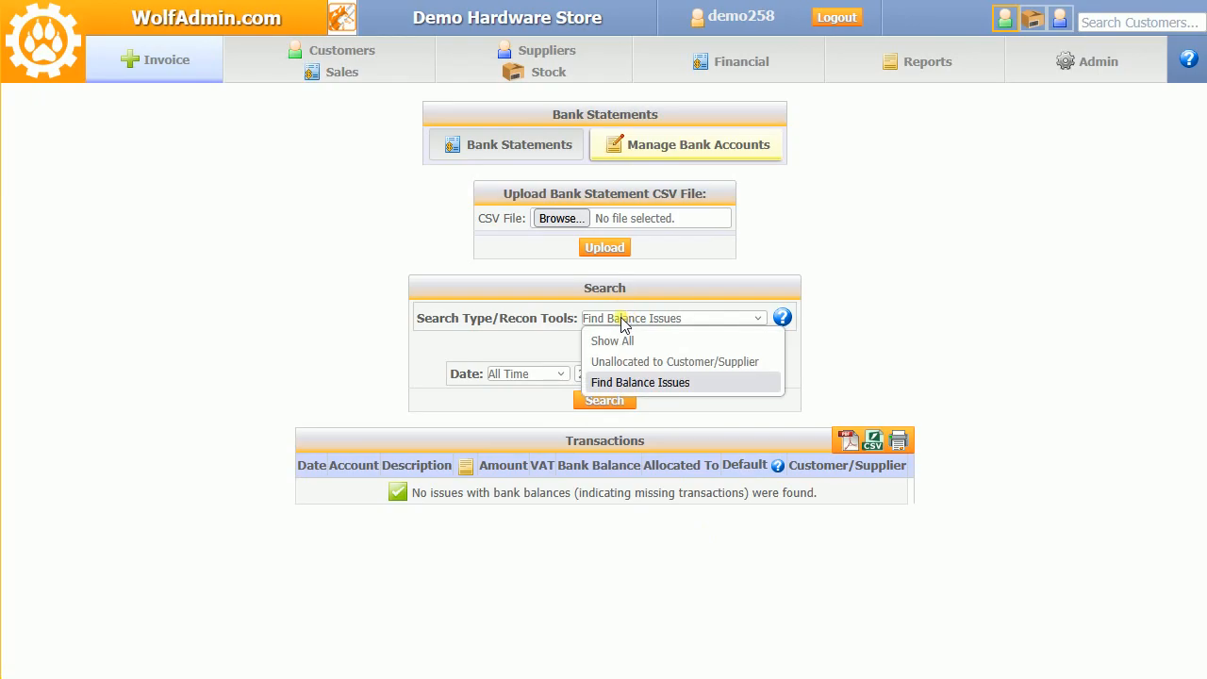
{"action": "left_click", "coordinate": [610, 358]}
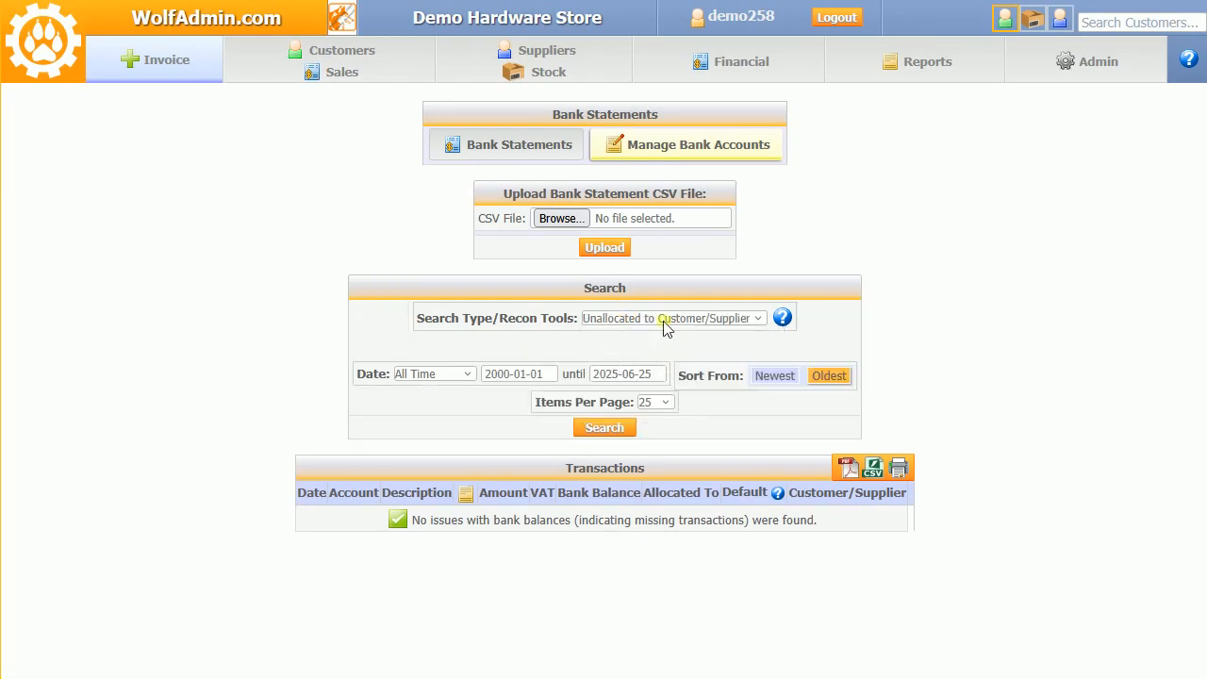
{"action": "left_click", "coordinate": [613, 427]}
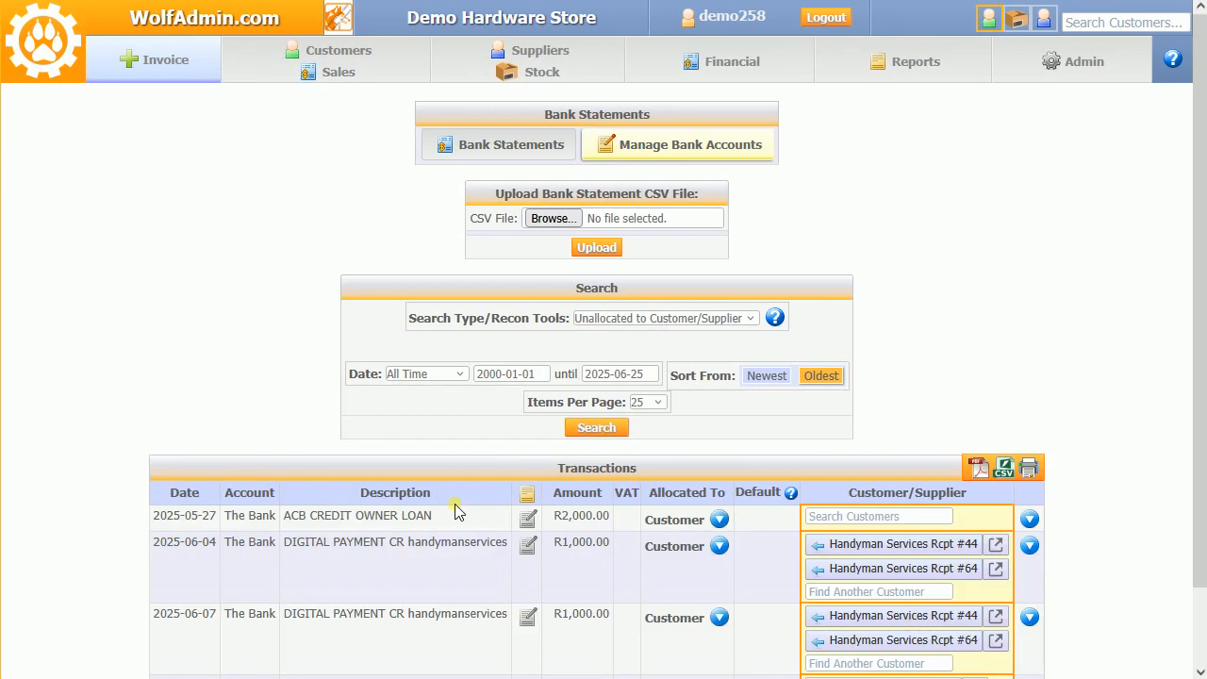
Allocate the ACB CREDIT OWNER LOAN transaction to the Owner Loans account
{"action": "scroll", "coordinate": [455, 510], "scroll_direction": "down", "scroll_amount": 2}
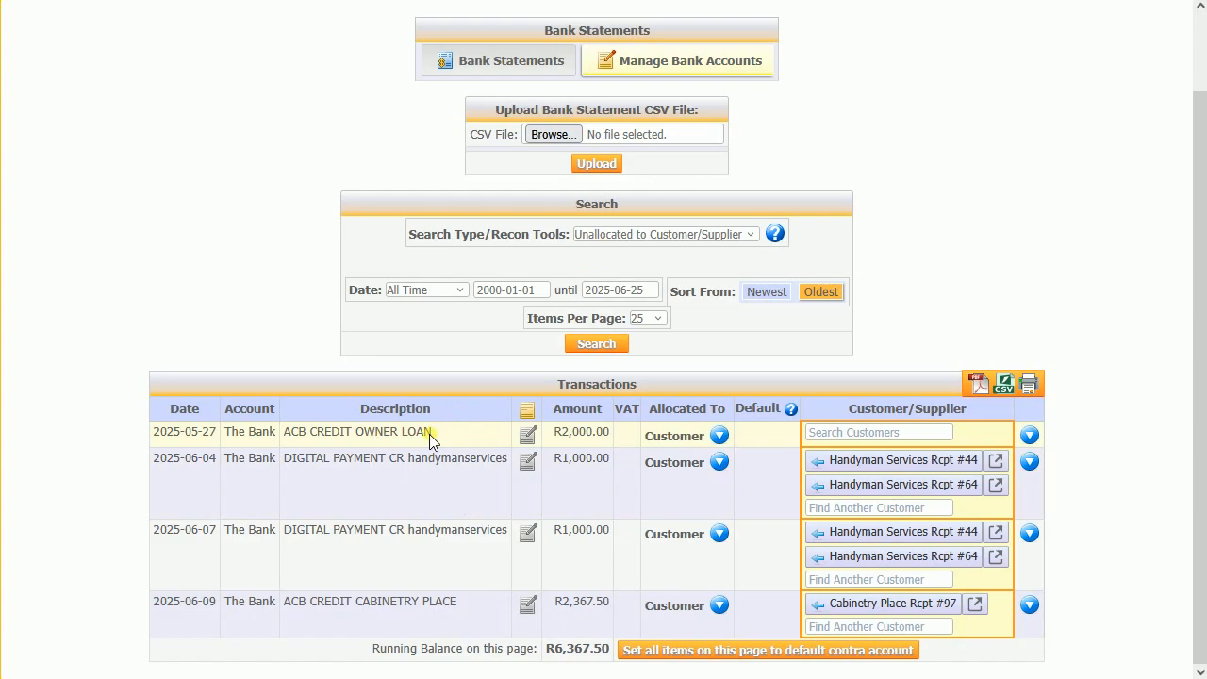
{"action": "left_click", "coordinate": [722, 435]}
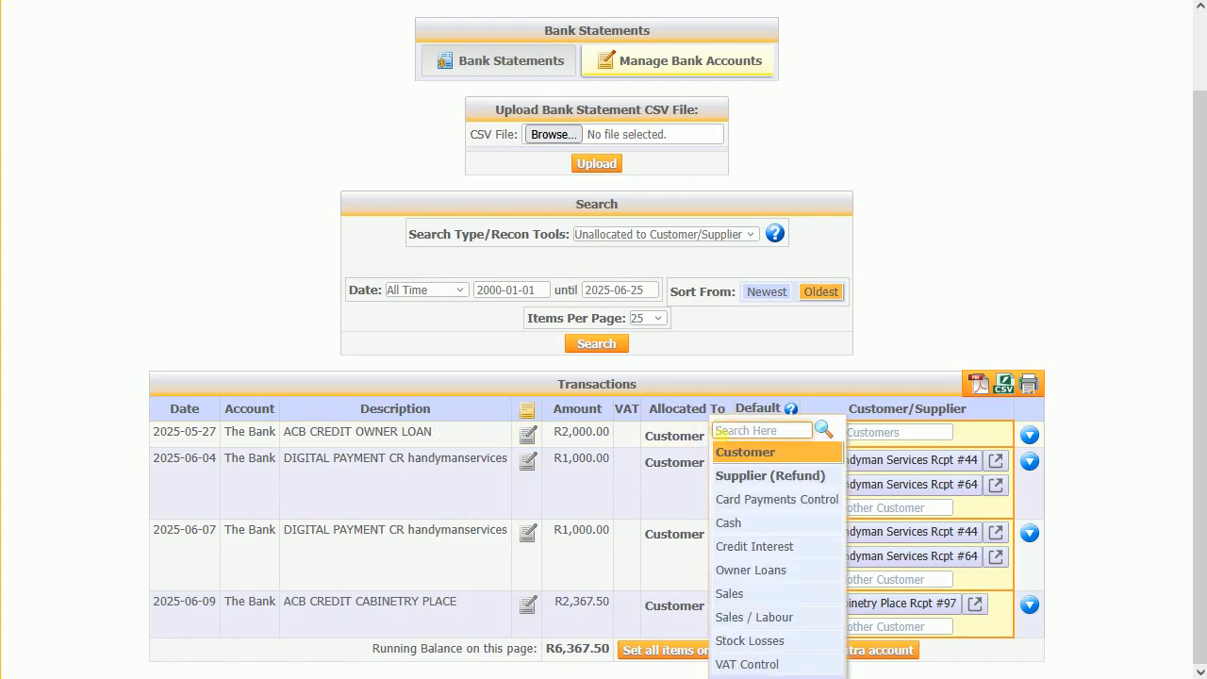
{"action": "type", "text": "loan"}
{"action": "left_click", "coordinate": [746, 452]}
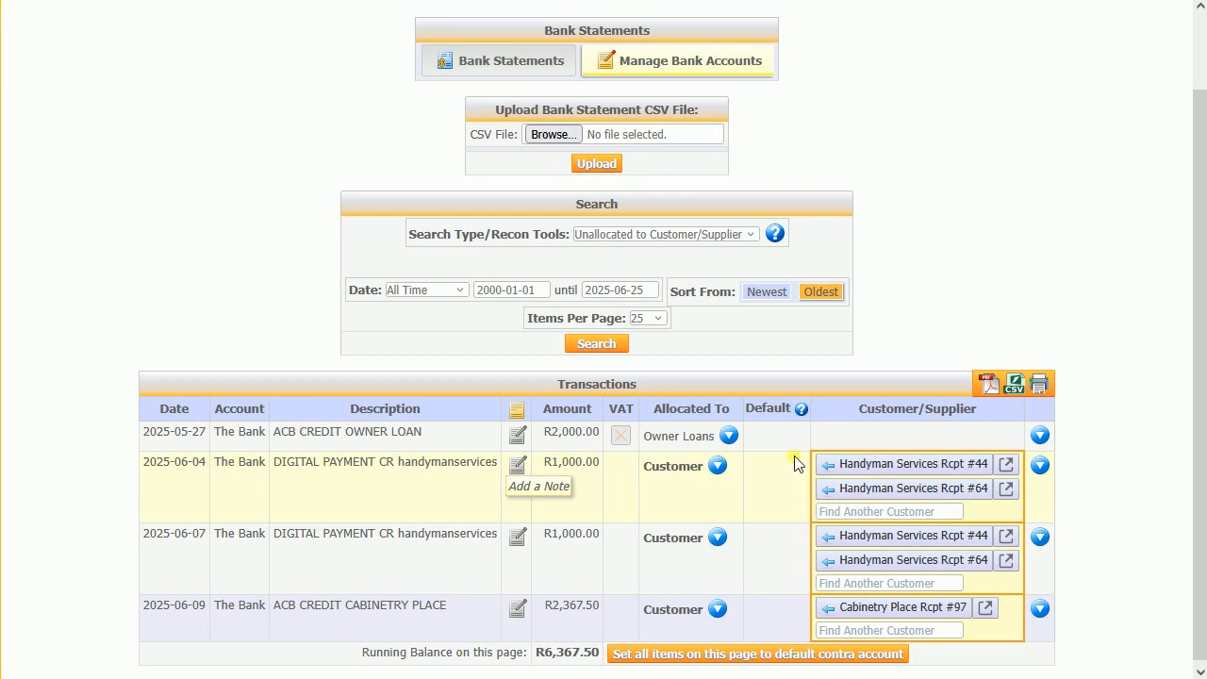
Allocate the two handymanservices payments to receipts 44 and 64 and the Cabinetry Place credit to receipt 97, and rerun the unallocated search
{"action": "left_click", "coordinate": [955, 467]}
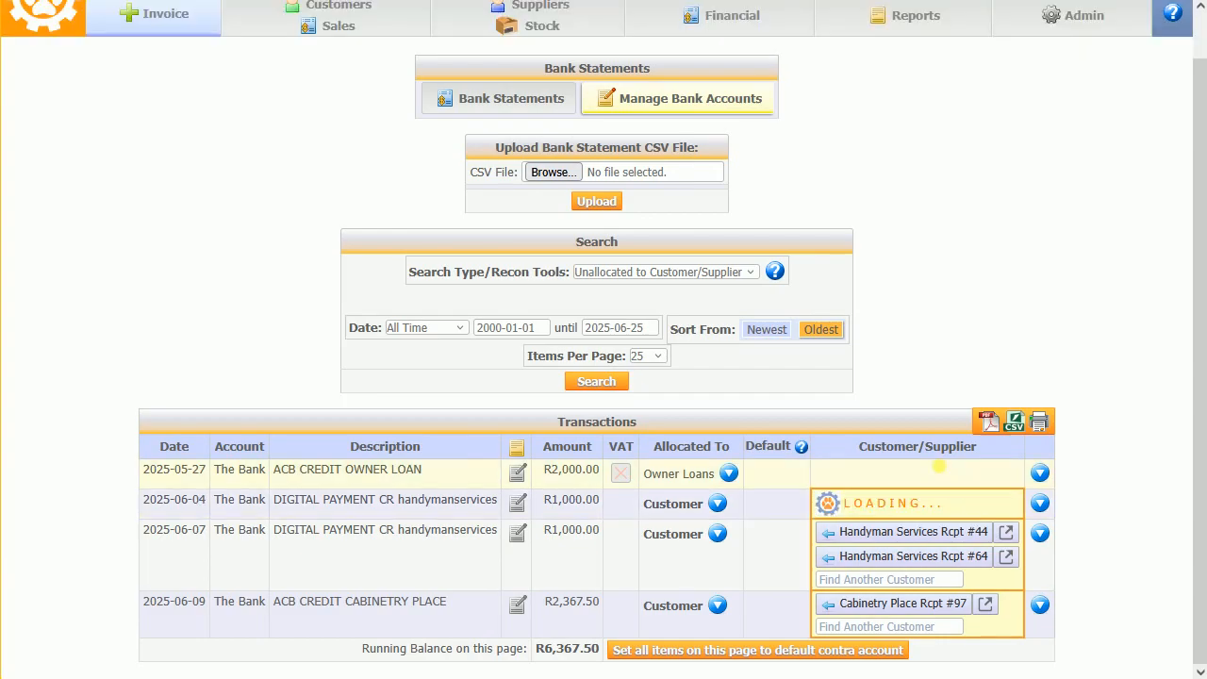
{"action": "left_click", "coordinate": [956, 559]}
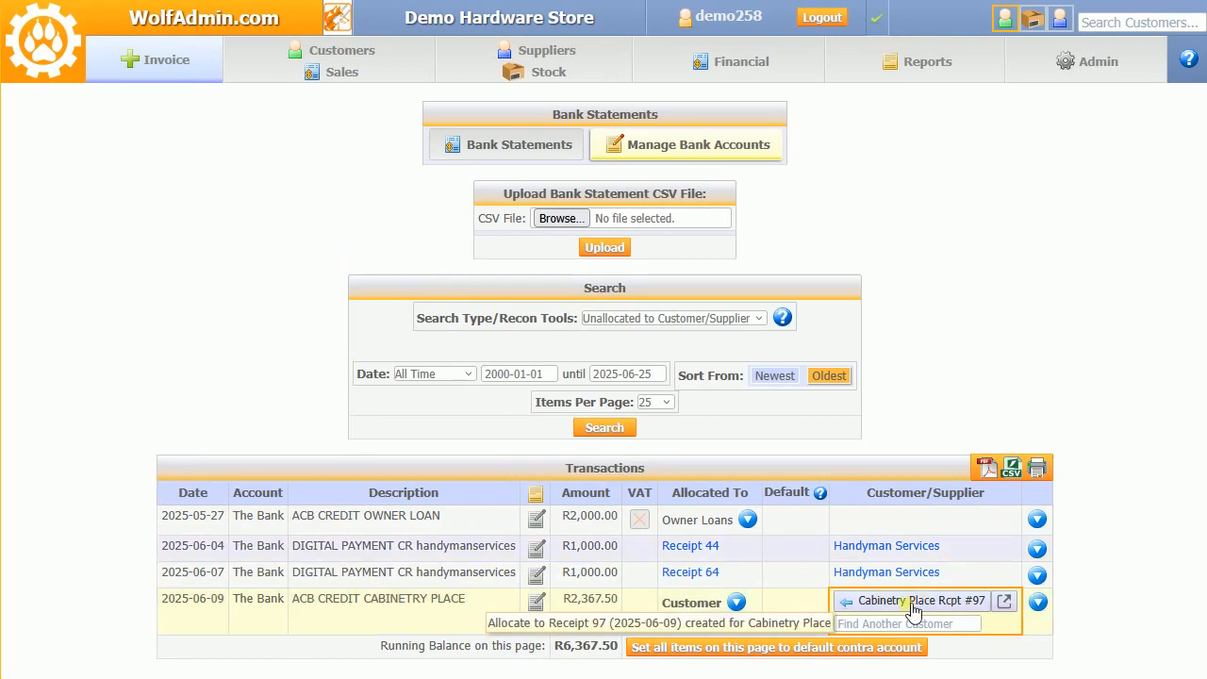
{"action": "left_click", "coordinate": [913, 606]}
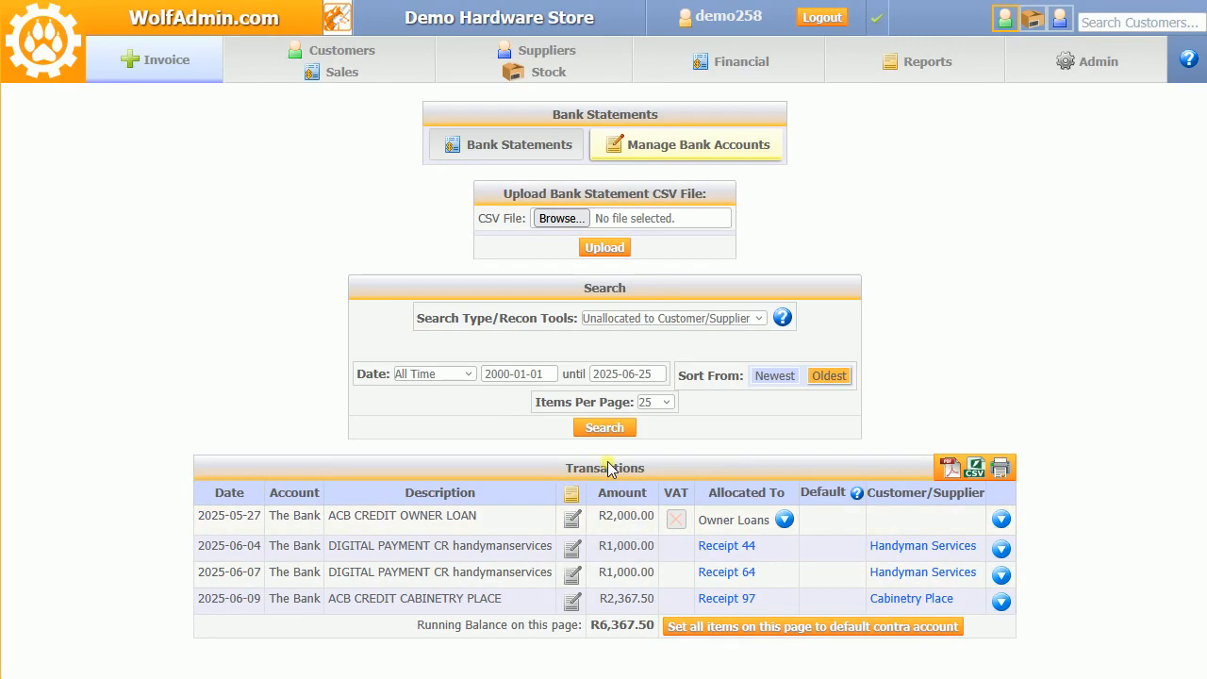
{"action": "left_click", "coordinate": [604, 430]}
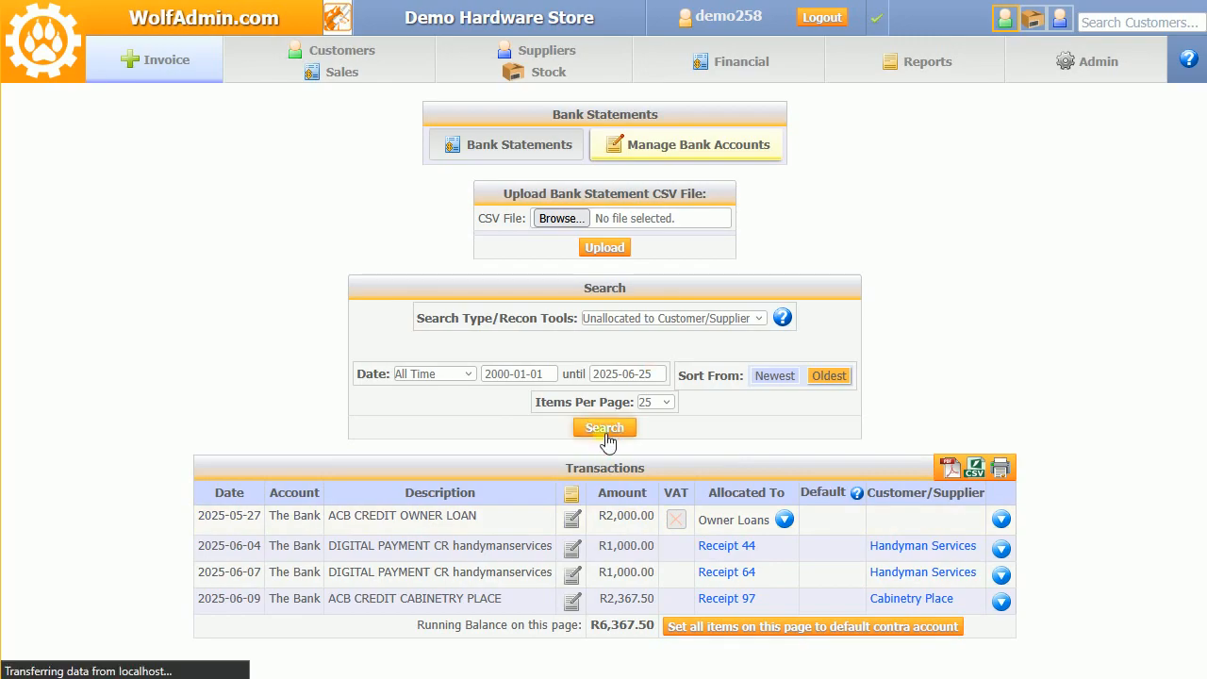
Search all bank transactions of all time for those allocated to Sundry Expenses and highlight the description of the OWNER LOAN item
{"action": "left_click", "coordinate": [652, 318]}
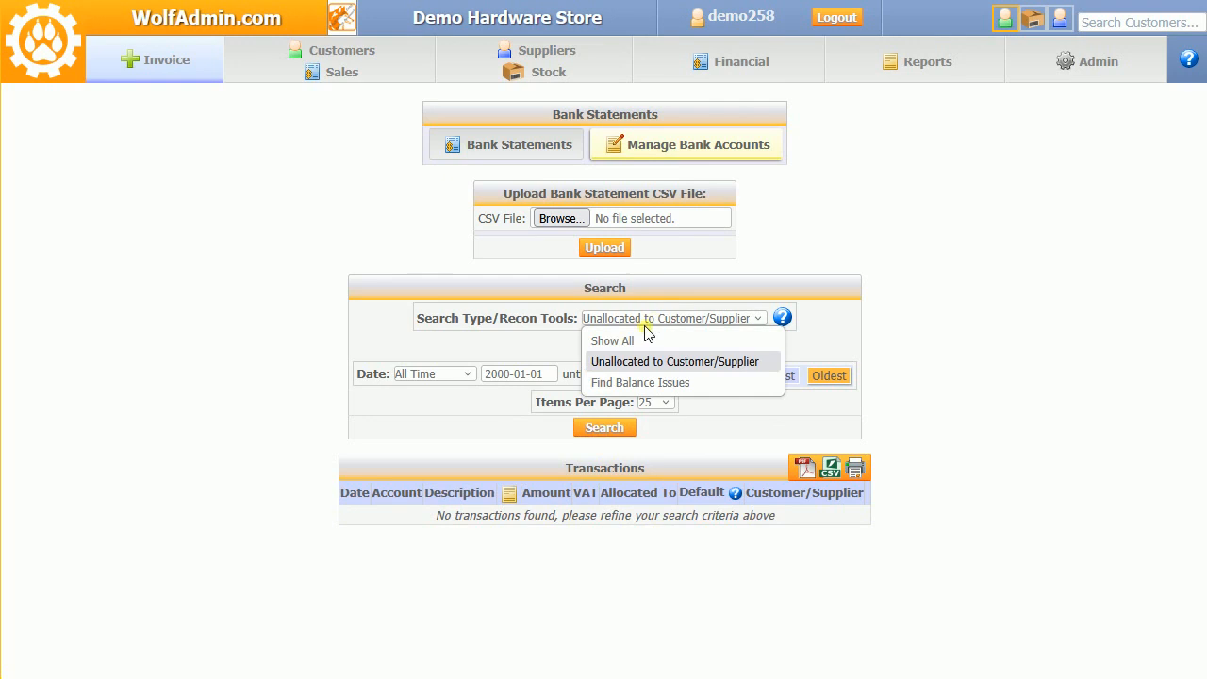
{"action": "left_click", "coordinate": [630, 341]}
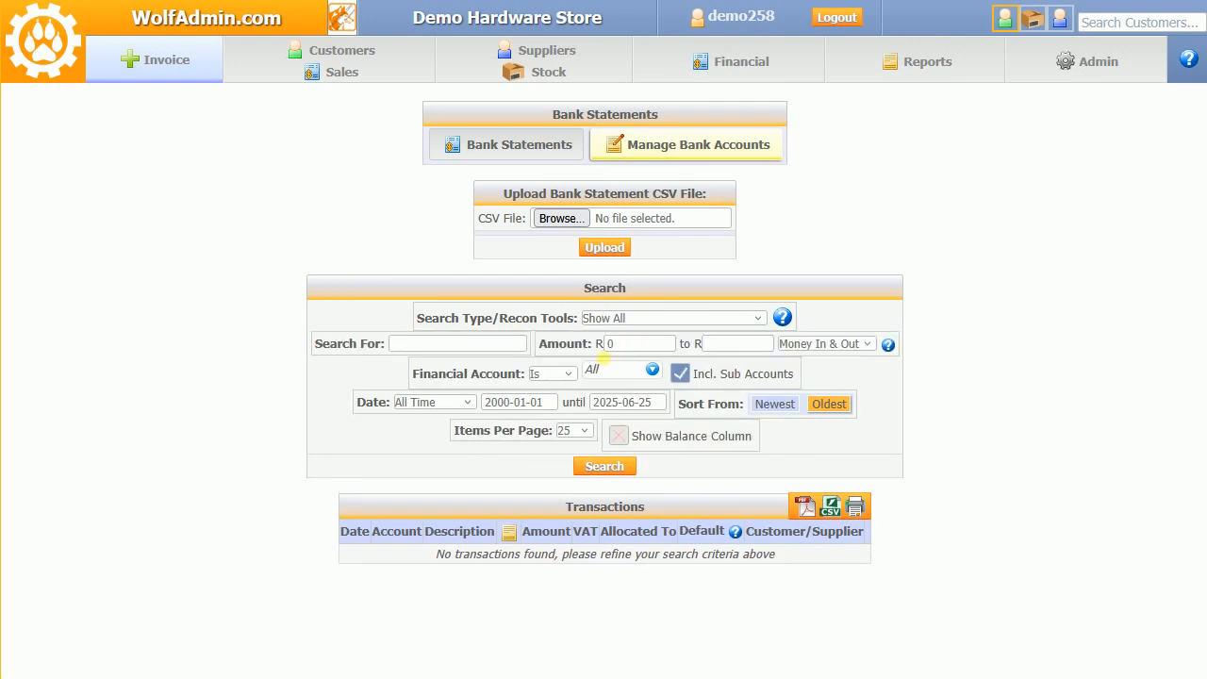
{"action": "left_click", "coordinate": [618, 369]}
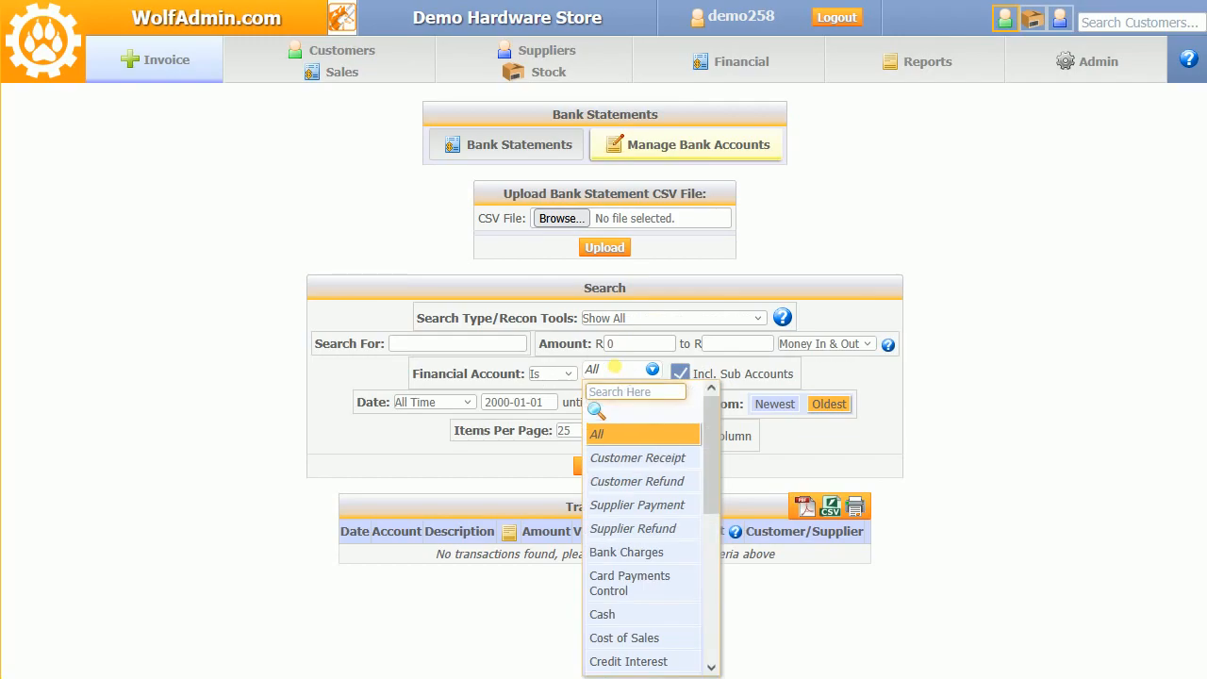
{"action": "type", "text": "sundry"}
{"action": "left_click", "coordinate": [641, 419]}
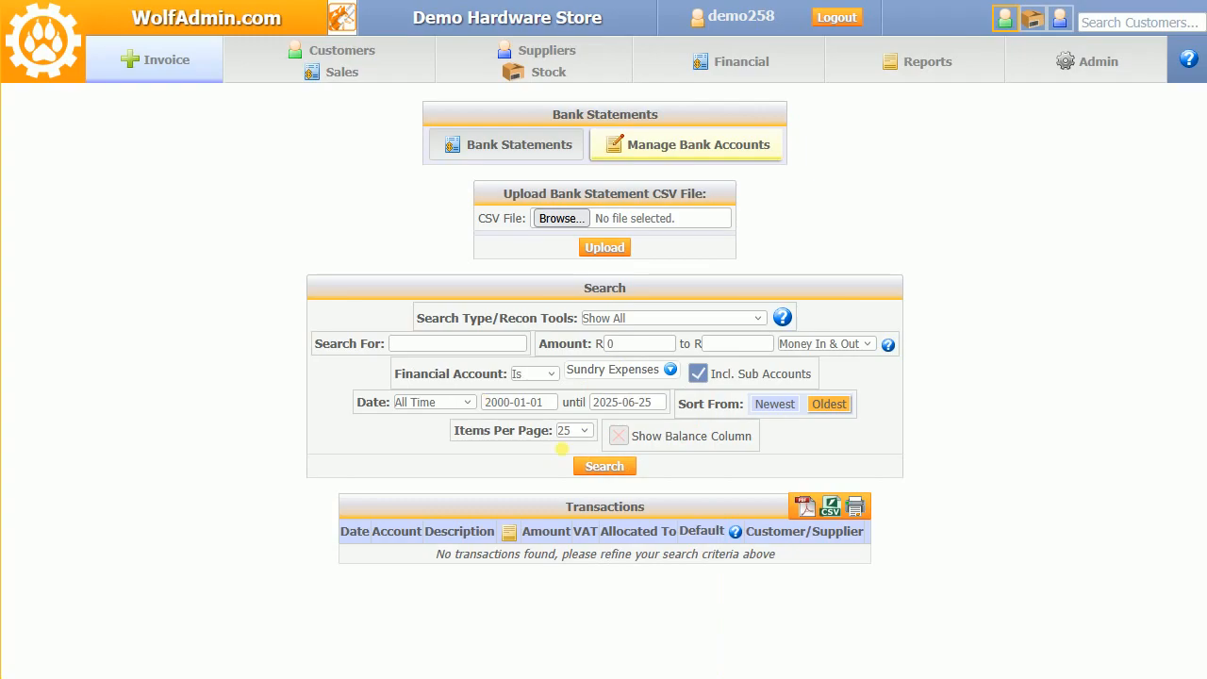
{"action": "left_click", "coordinate": [589, 462]}
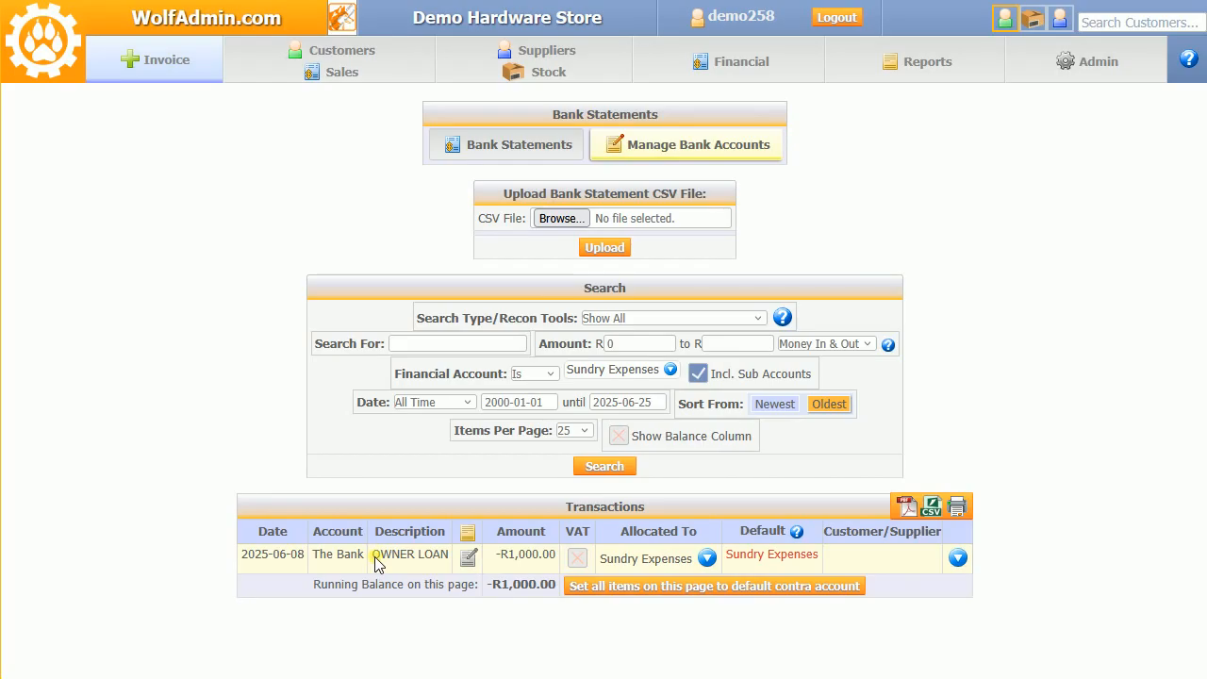
{"action": "left_click_drag", "start_coordinate": [375, 557], "coordinate": [449, 560]}
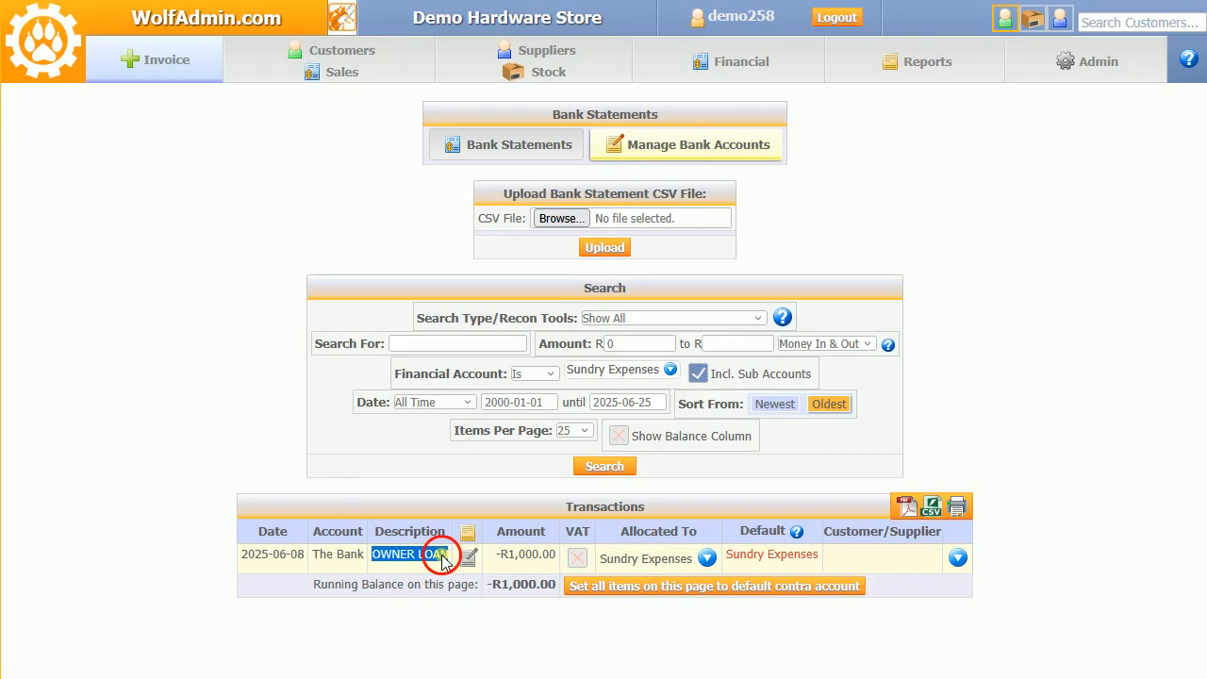
{"action": "double_click", "coordinate": [441, 556]}
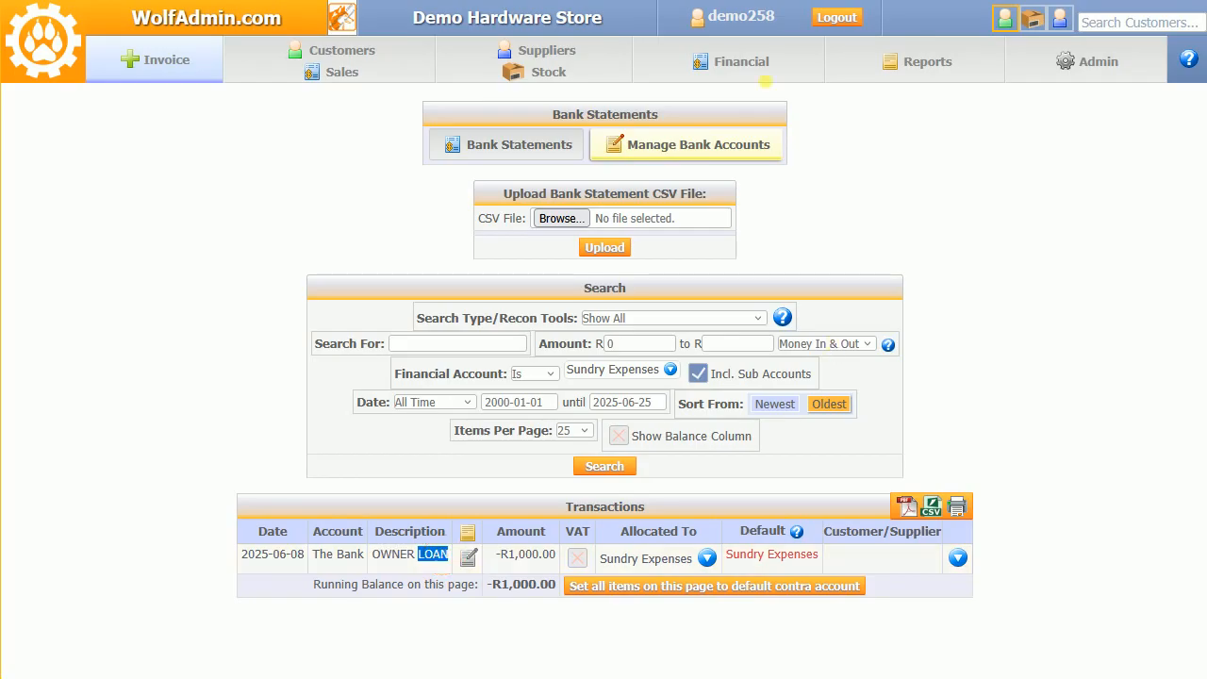
Add the allocation keyword LOAN to the Owner Loans equity account and save it
{"action": "left_click", "coordinate": [761, 67]}
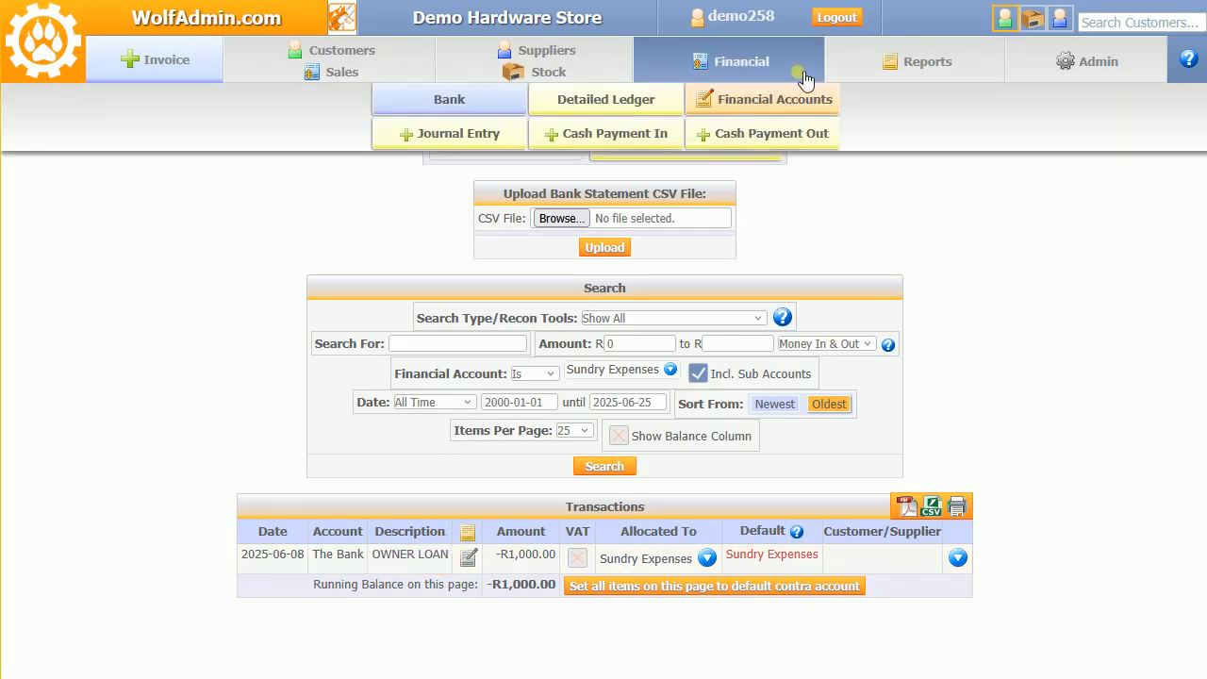
{"action": "left_click", "coordinate": [773, 99]}
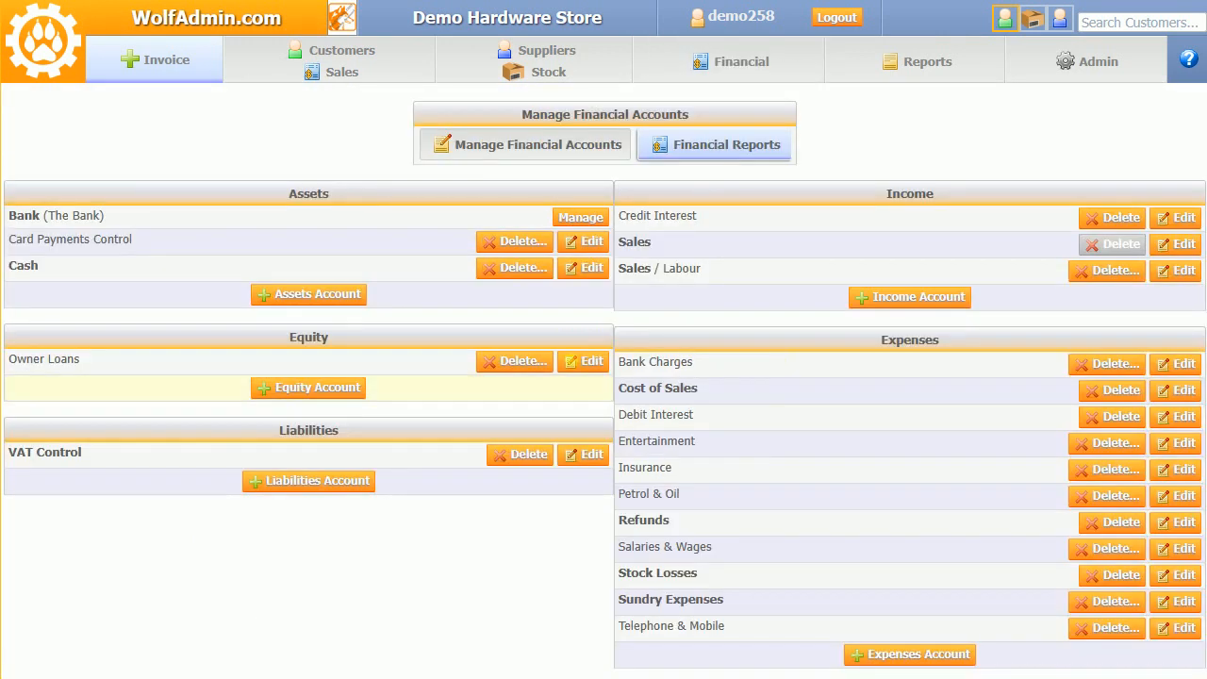
{"action": "left_click", "coordinate": [574, 362]}
{"action": "left_click", "coordinate": [603, 417]}
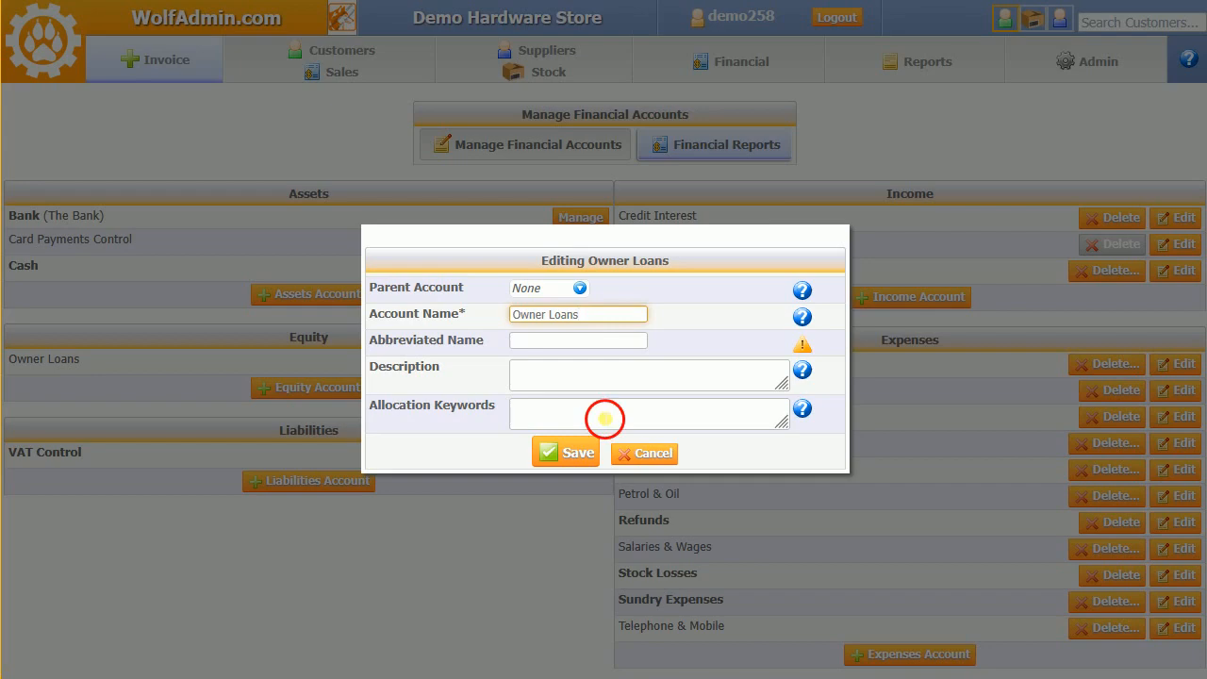
{"action": "type", "text": "LOAN"}
{"action": "left_click", "coordinate": [577, 454]}
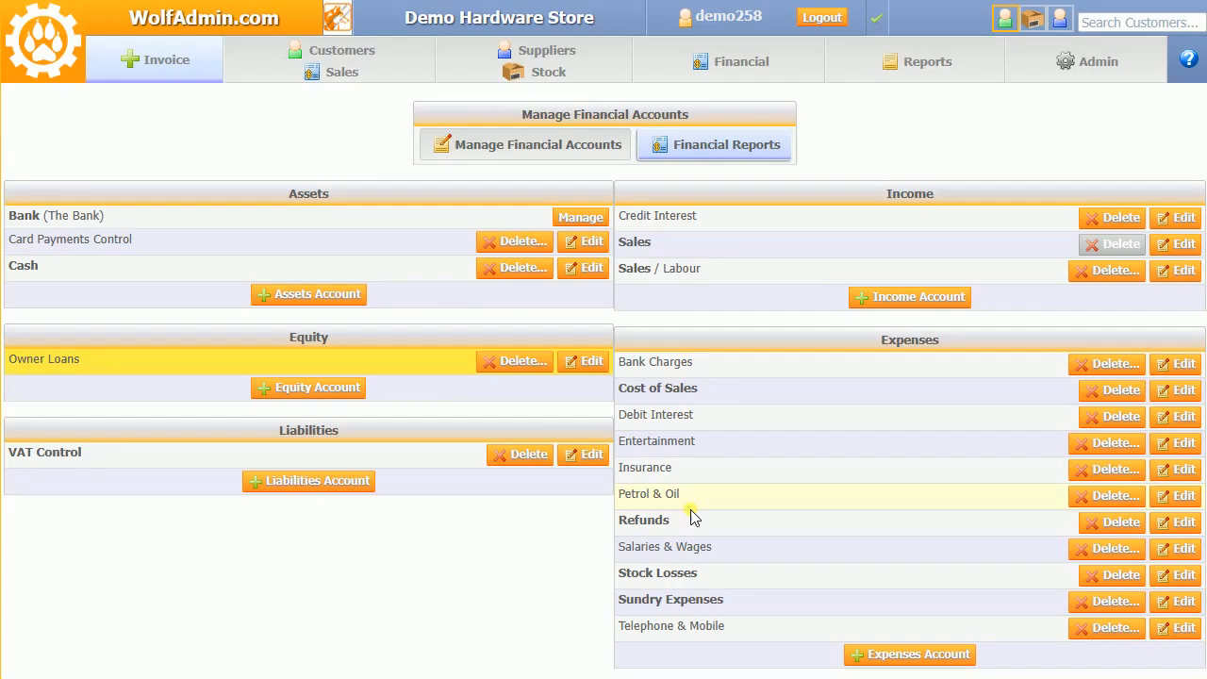
Search the bank statements again for all-time Sundry Expenses transactions and set all items on the page to their default contra account
{"action": "left_click", "coordinate": [696, 62]}
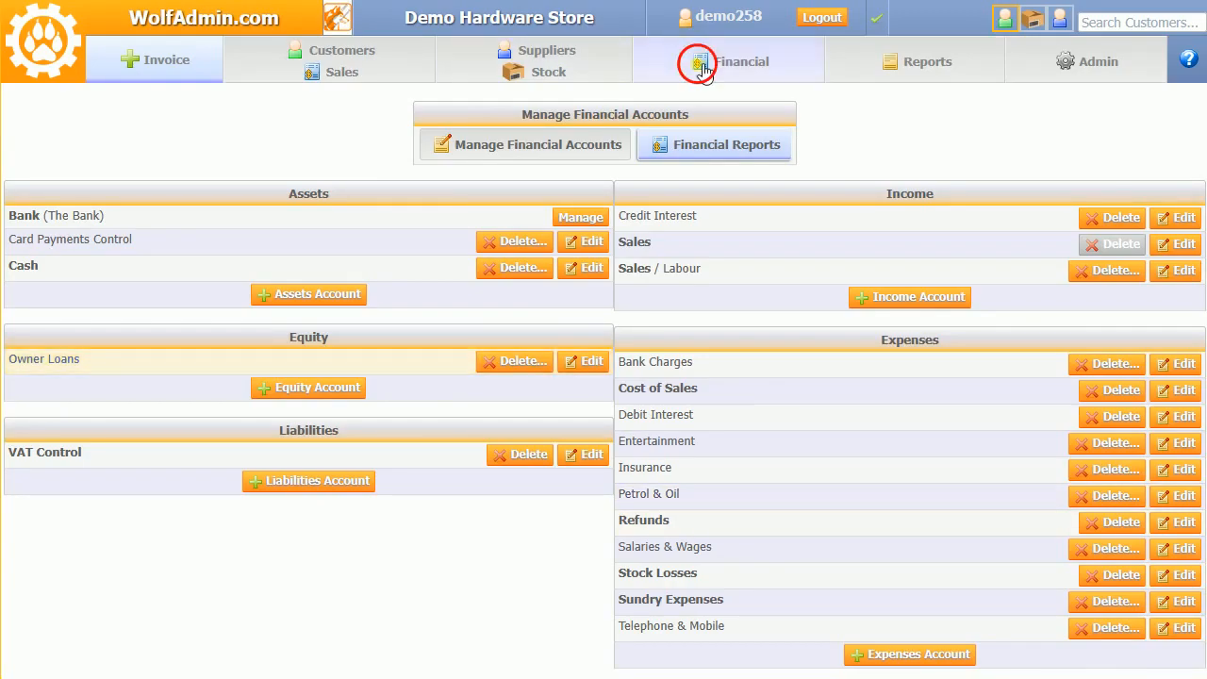
{"action": "left_click", "coordinate": [483, 107]}
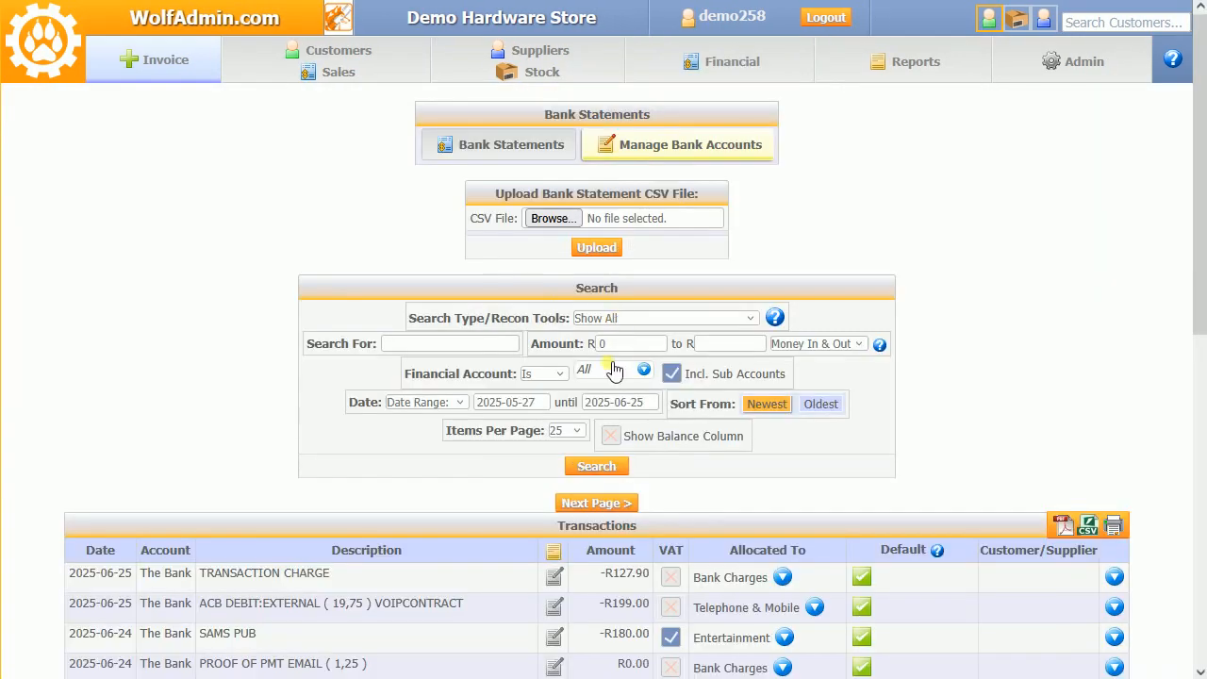
{"action": "left_click", "coordinate": [609, 368]}
{"action": "type", "text": "su"}
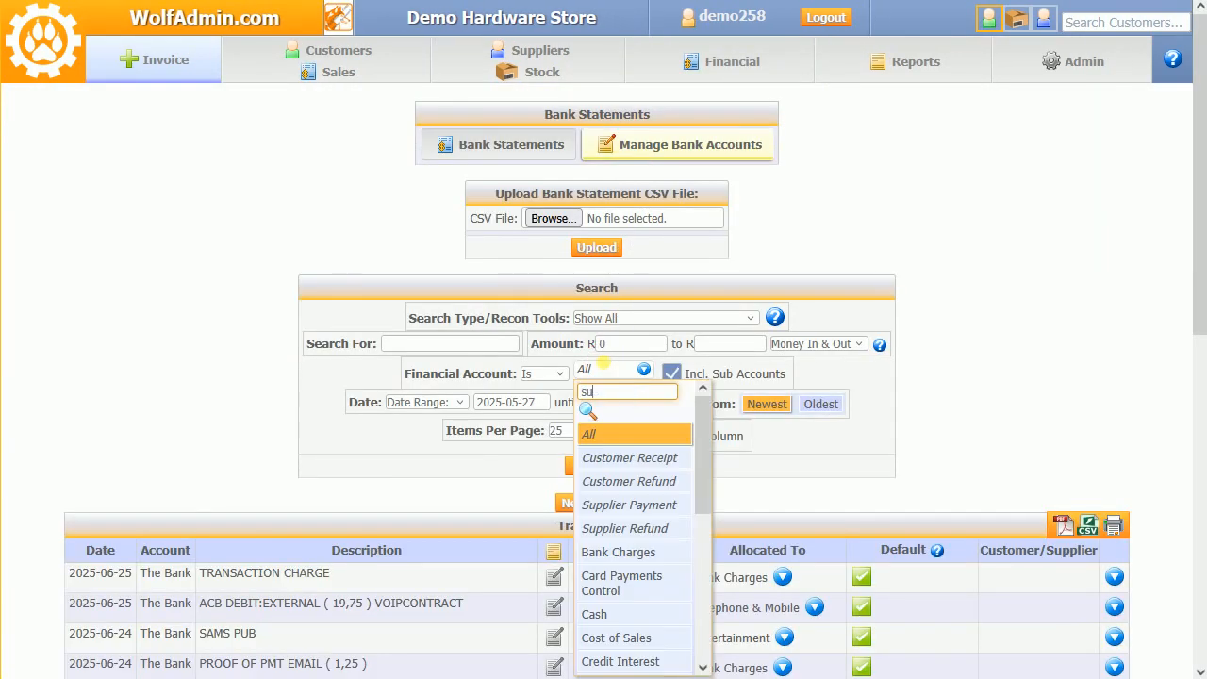
{"action": "type", "text": "nd"}
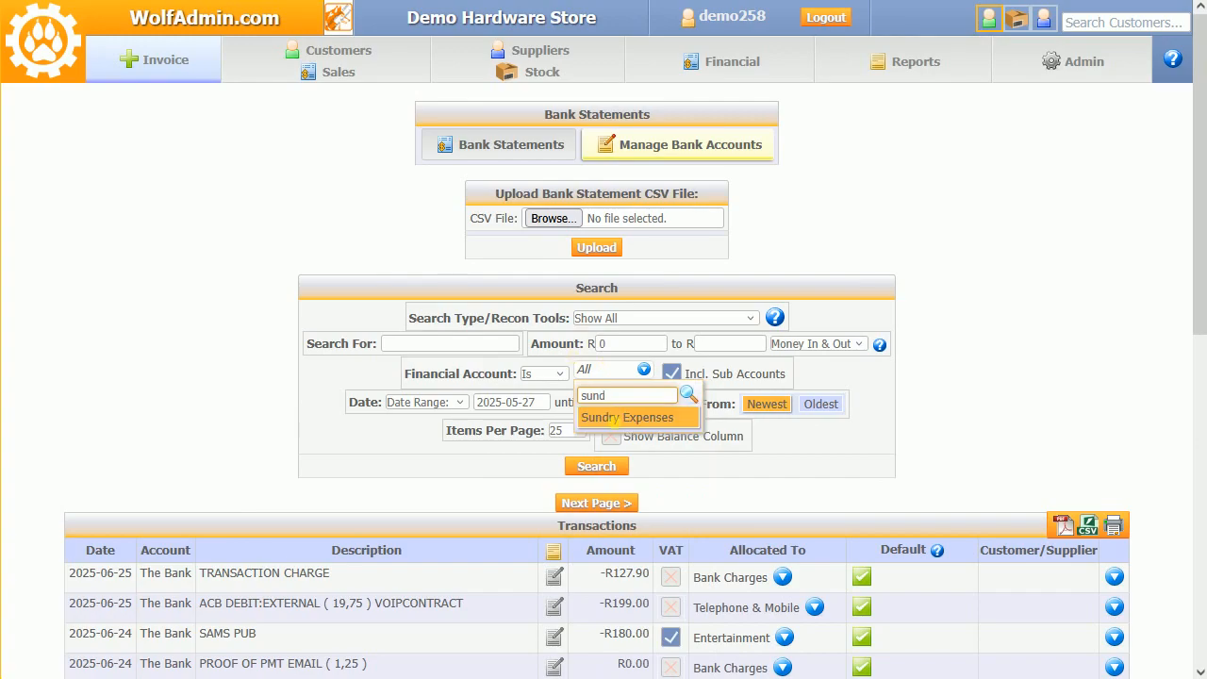
{"action": "left_click", "coordinate": [627, 417]}
{"action": "left_click", "coordinate": [440, 401]}
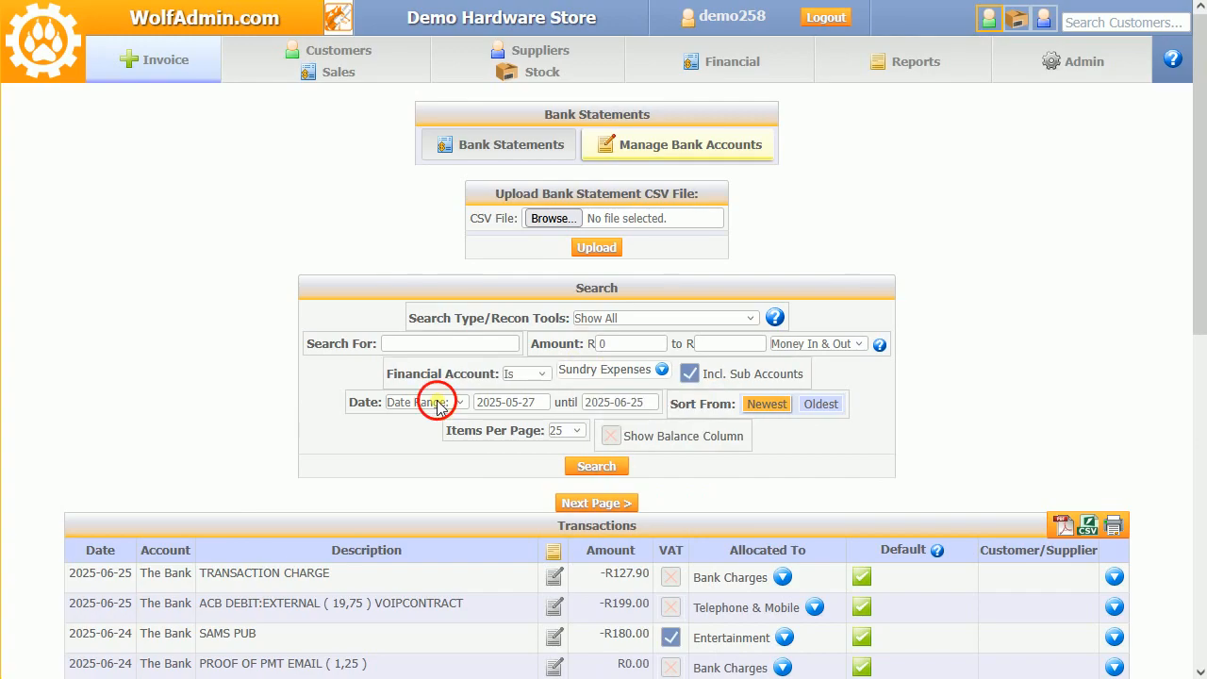
{"action": "left_click", "coordinate": [412, 381]}
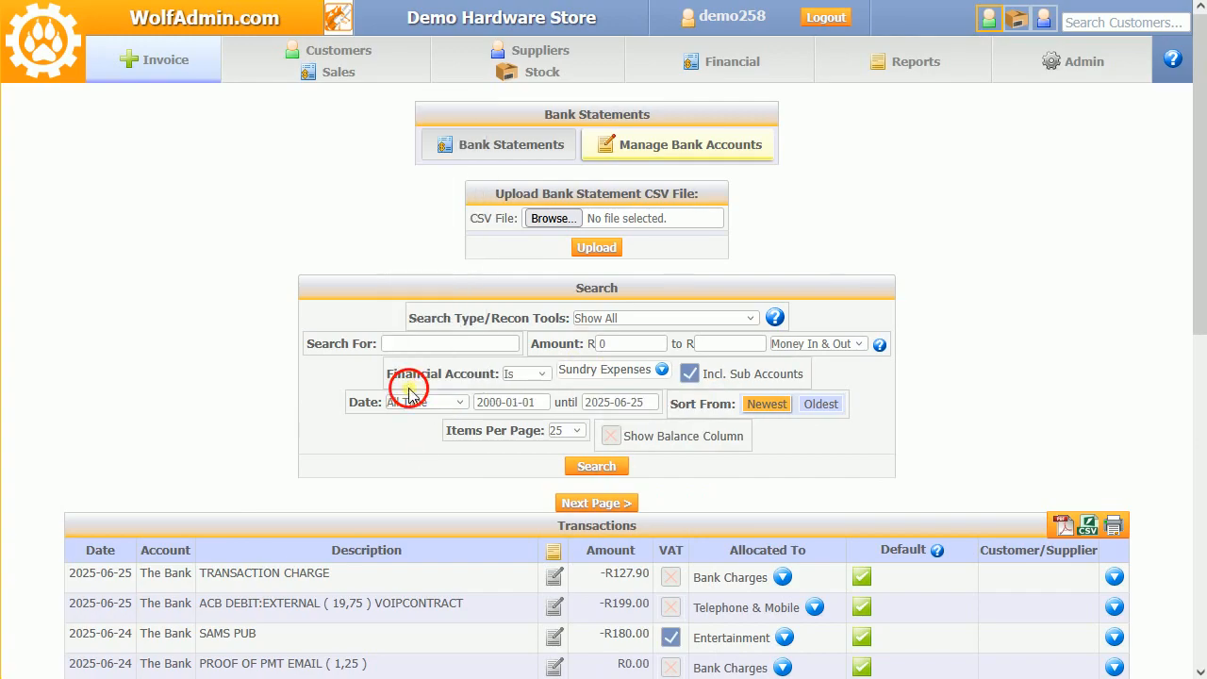
{"action": "left_click", "coordinate": [575, 465]}
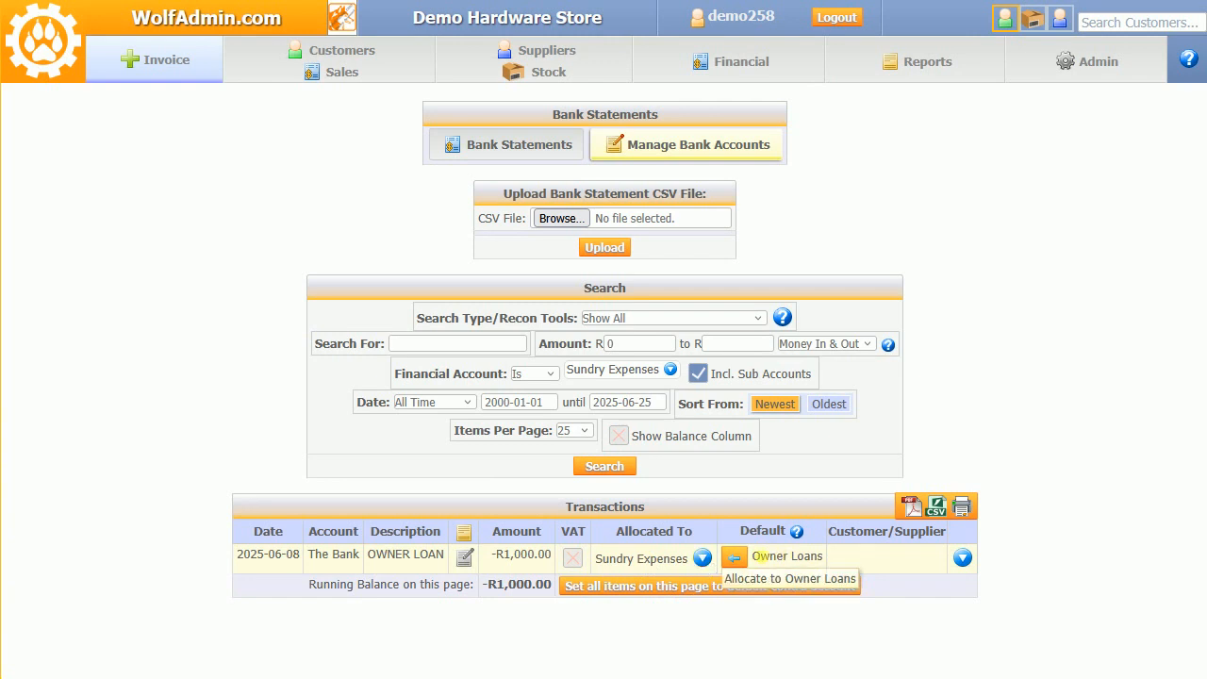
{"action": "left_click", "coordinate": [681, 593]}
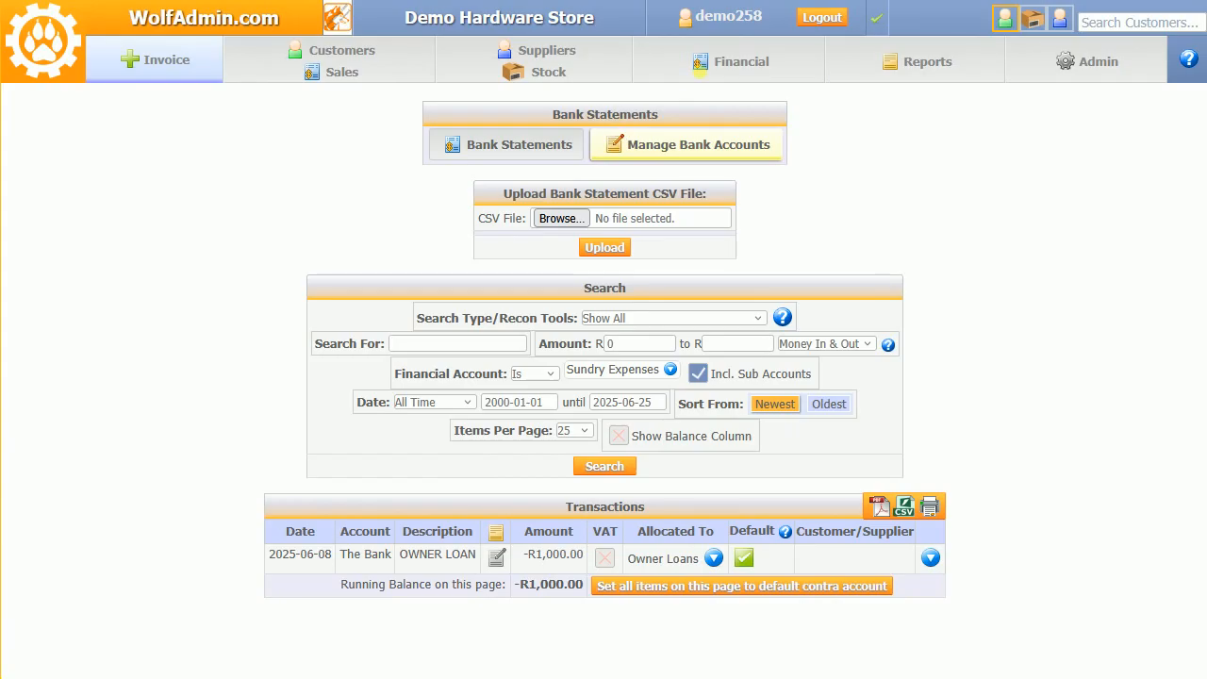
Start a cash payment out with Petrol & Oil as the debit account, dated 2025-06-23
{"action": "left_click", "coordinate": [712, 78]}
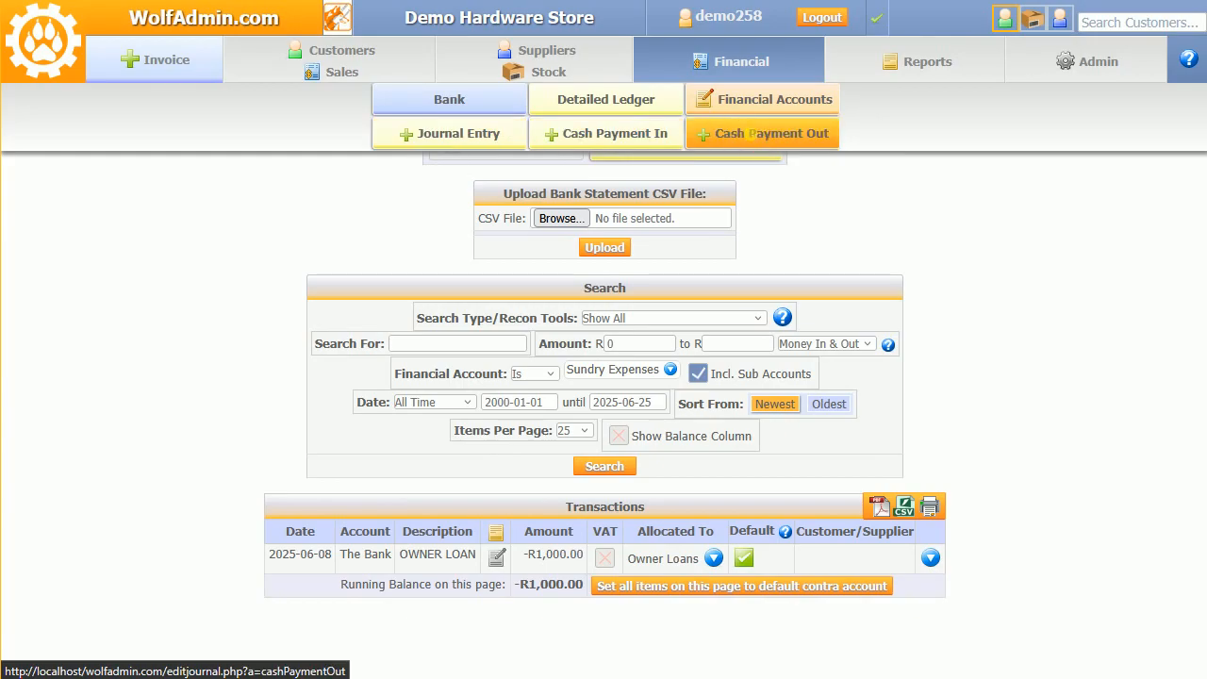
{"action": "left_click", "coordinate": [752, 133]}
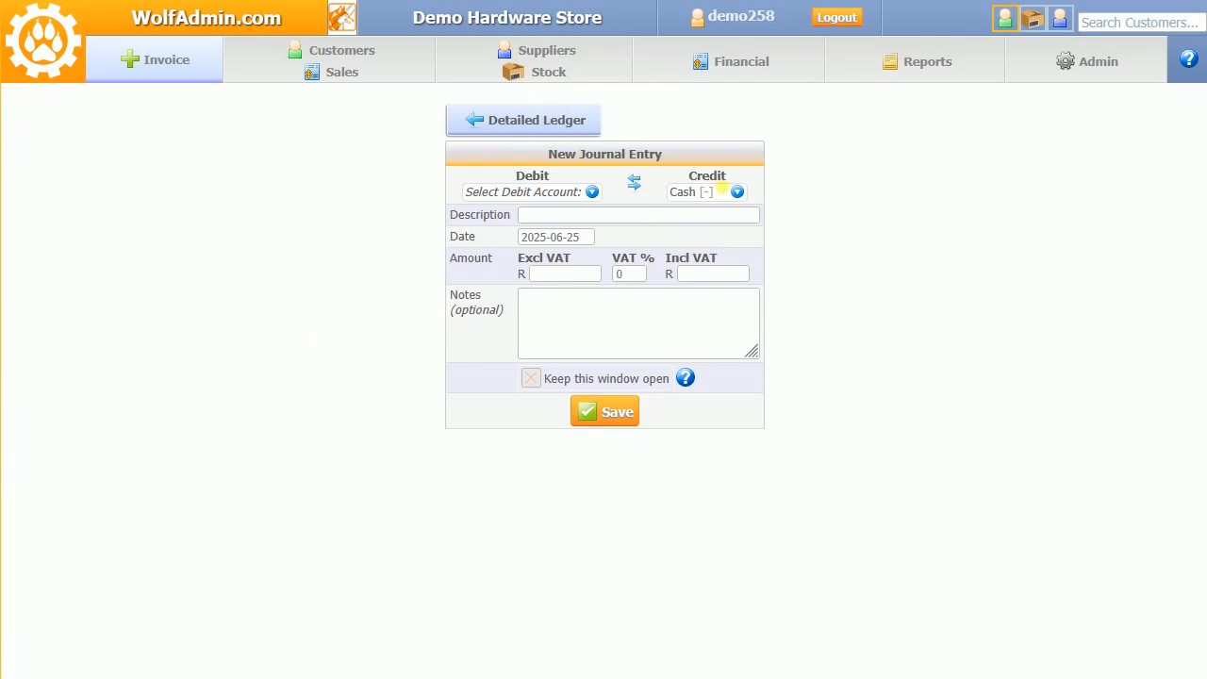
{"action": "left_click", "coordinate": [568, 193]}
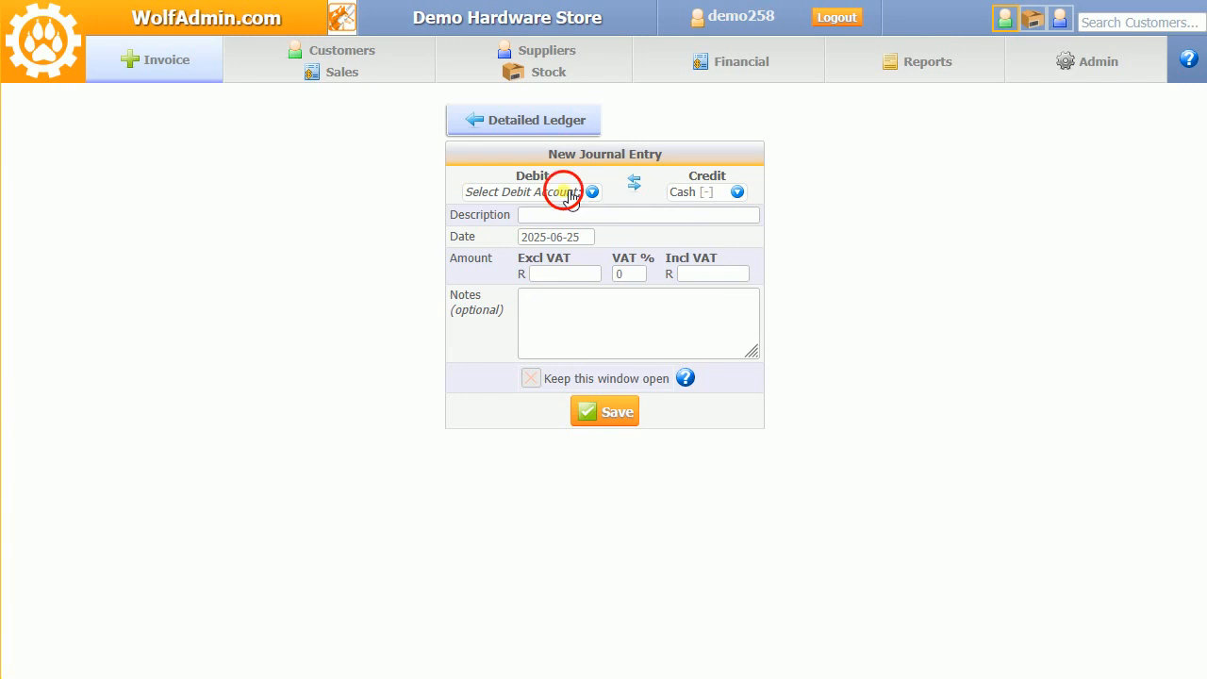
{"action": "type", "text": "petr"}
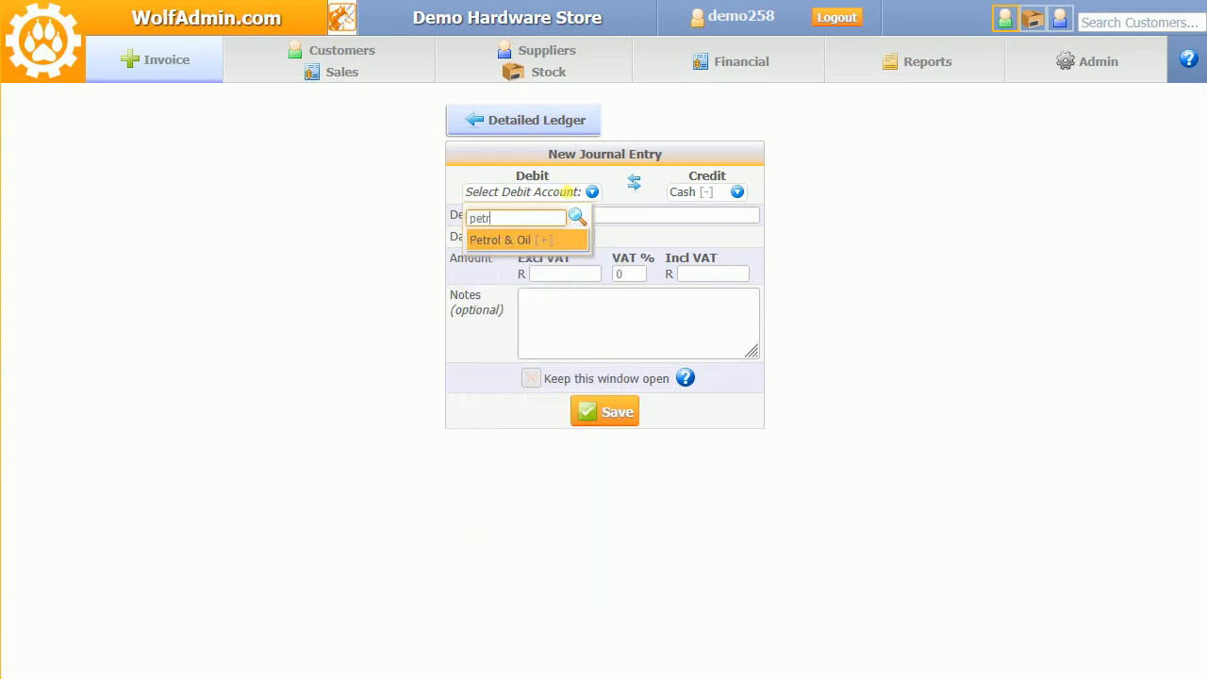
{"action": "left_click", "coordinate": [536, 238]}
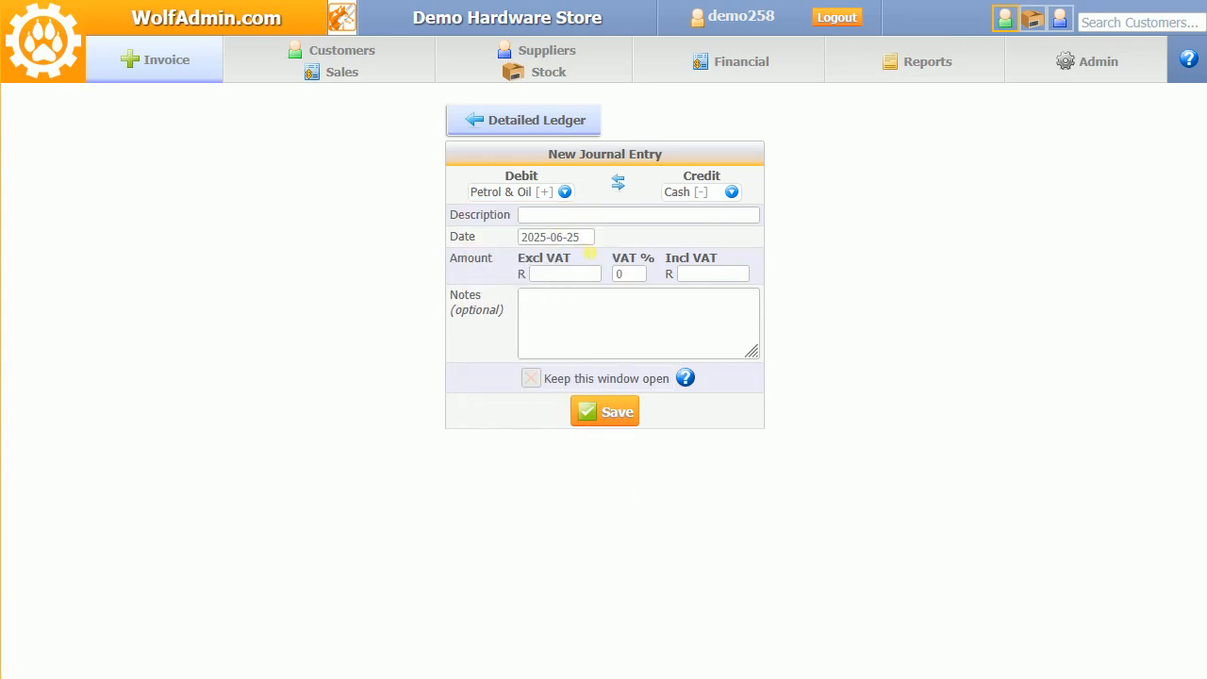
{"action": "left_click", "coordinate": [587, 241]}
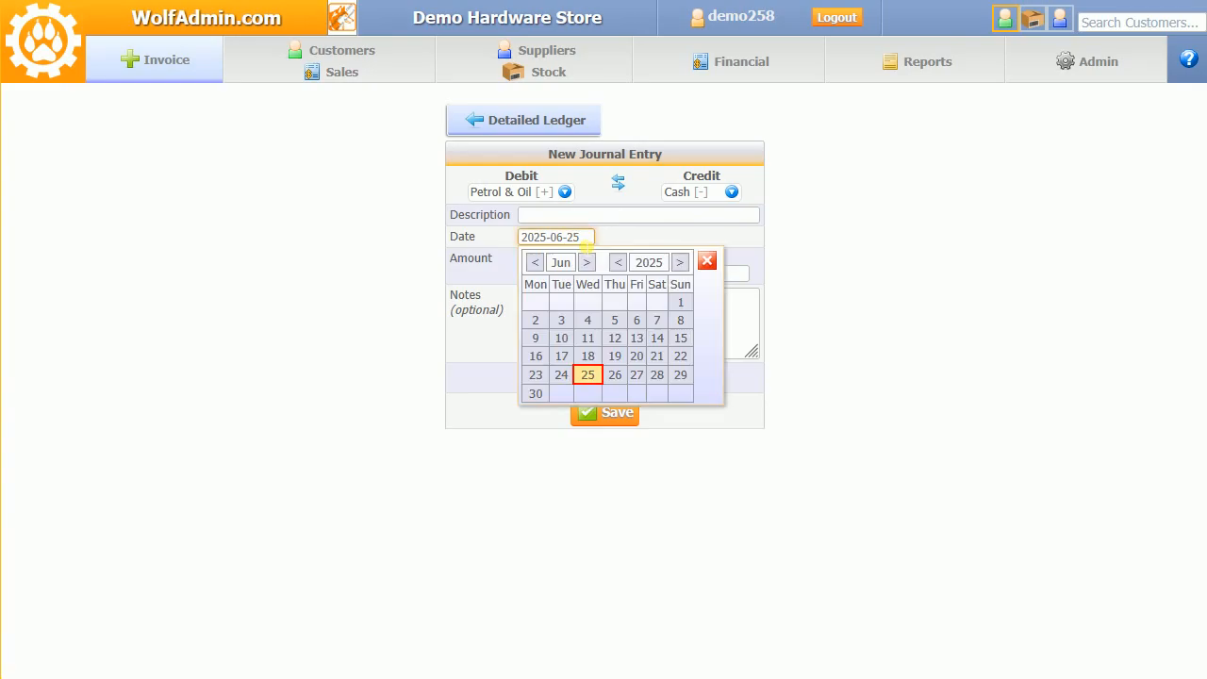
{"action": "left_click", "coordinate": [537, 375]}
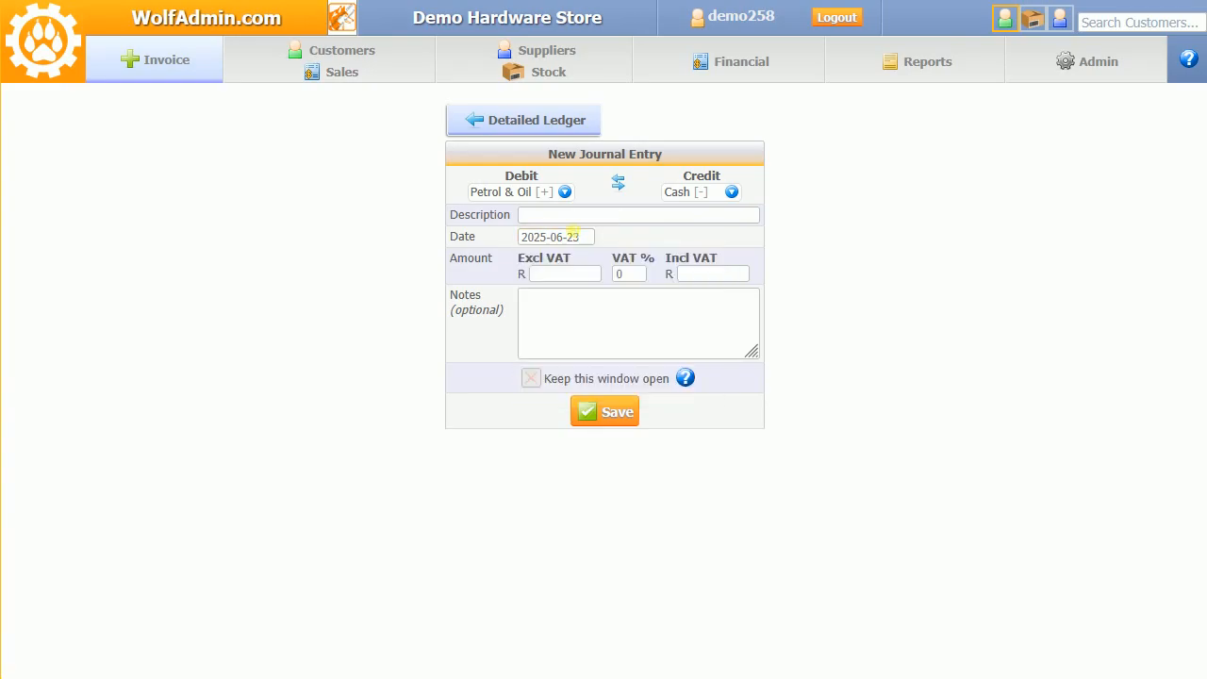
Describe the cash payment as Petrol, with an amount of R150 including VAT at 15%
{"action": "left_click", "coordinate": [572, 219]}
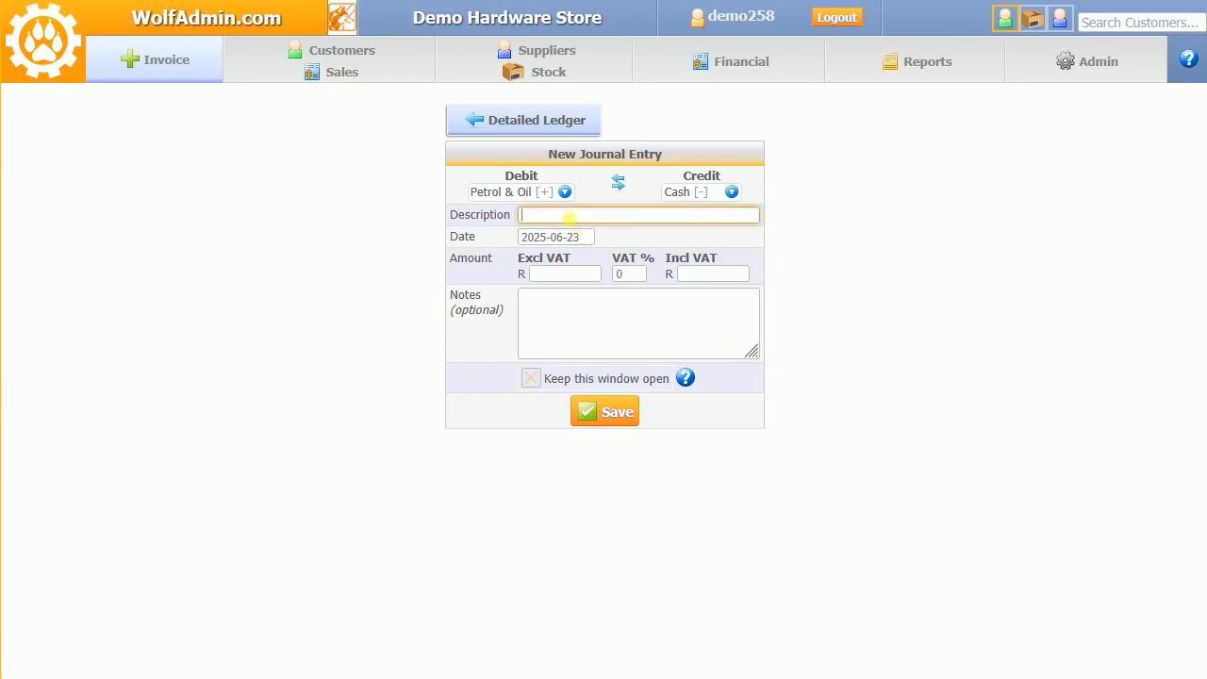
{"action": "type", "text": "Petrol"}
{"action": "left_click", "coordinate": [706, 277]}
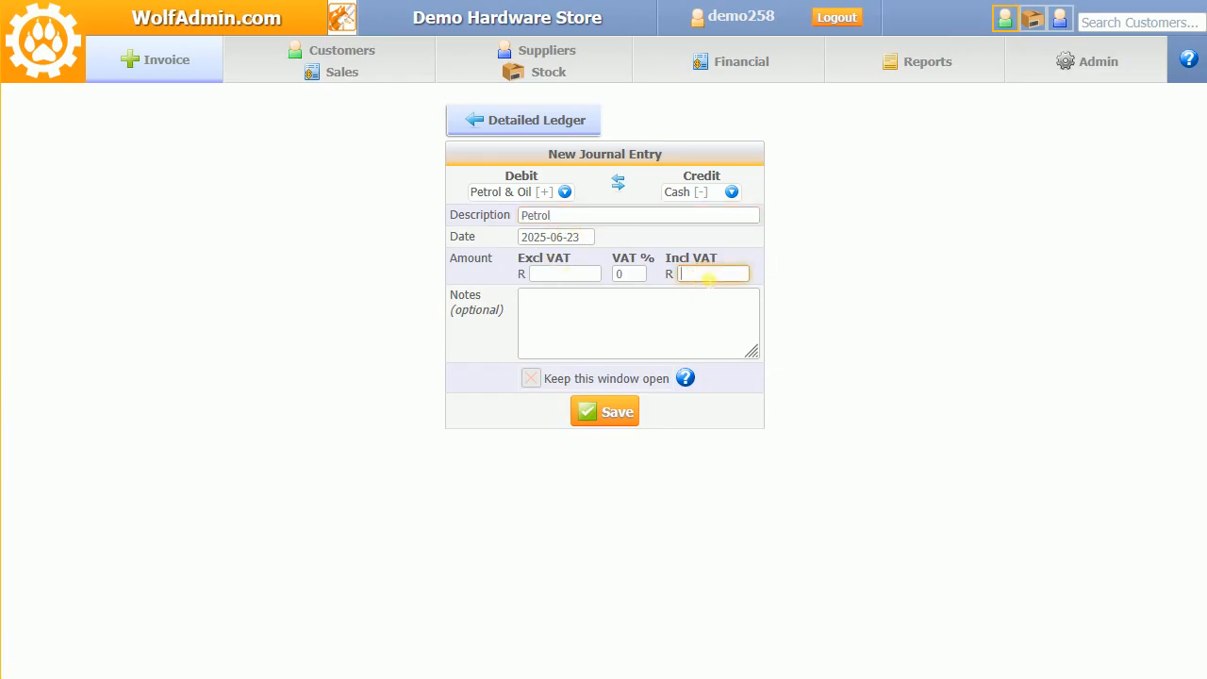
{"action": "type", "text": "150"}
{"action": "left_click", "coordinate": [634, 274]}
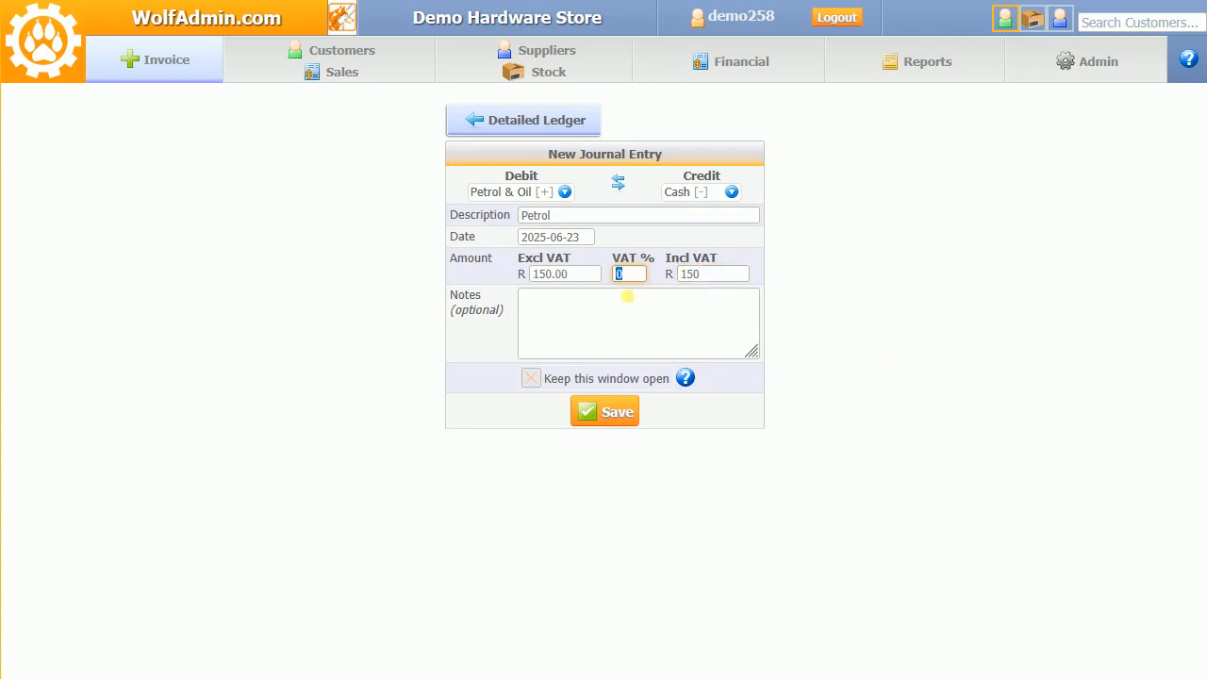
{"action": "type", "text": "15"}
{"action": "left_click", "coordinate": [844, 321]}
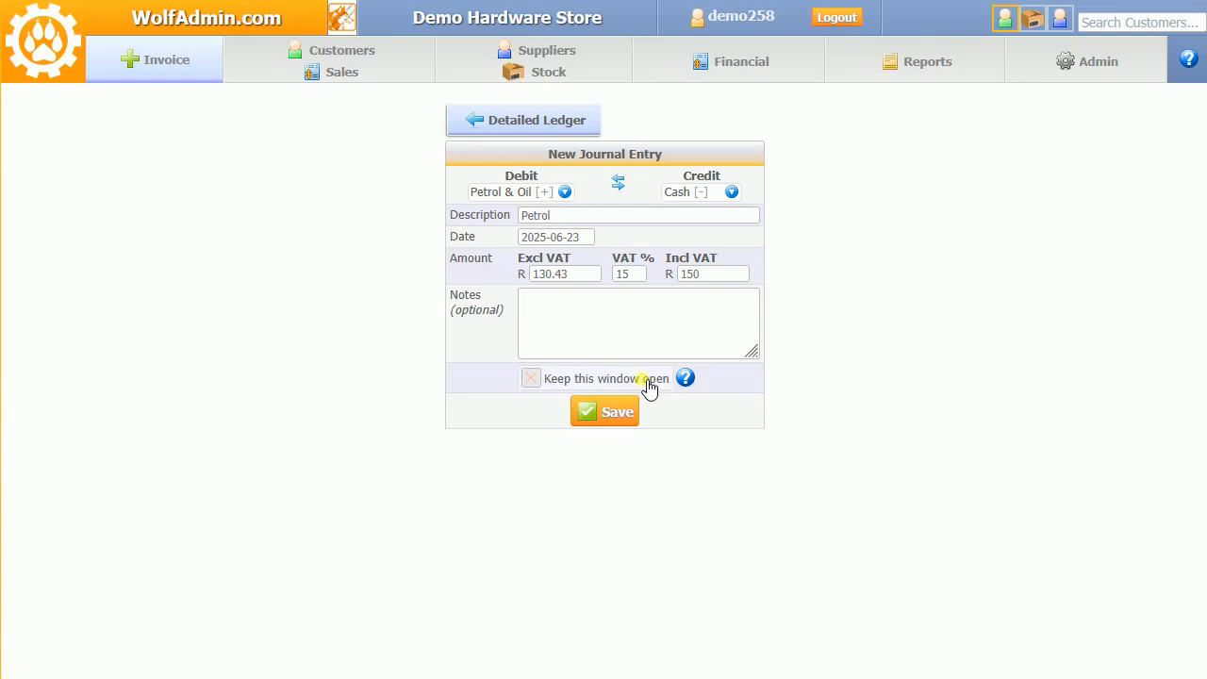
Save the petrol payment with the entry window kept open and its description retained
{"action": "left_click", "coordinate": [598, 377]}
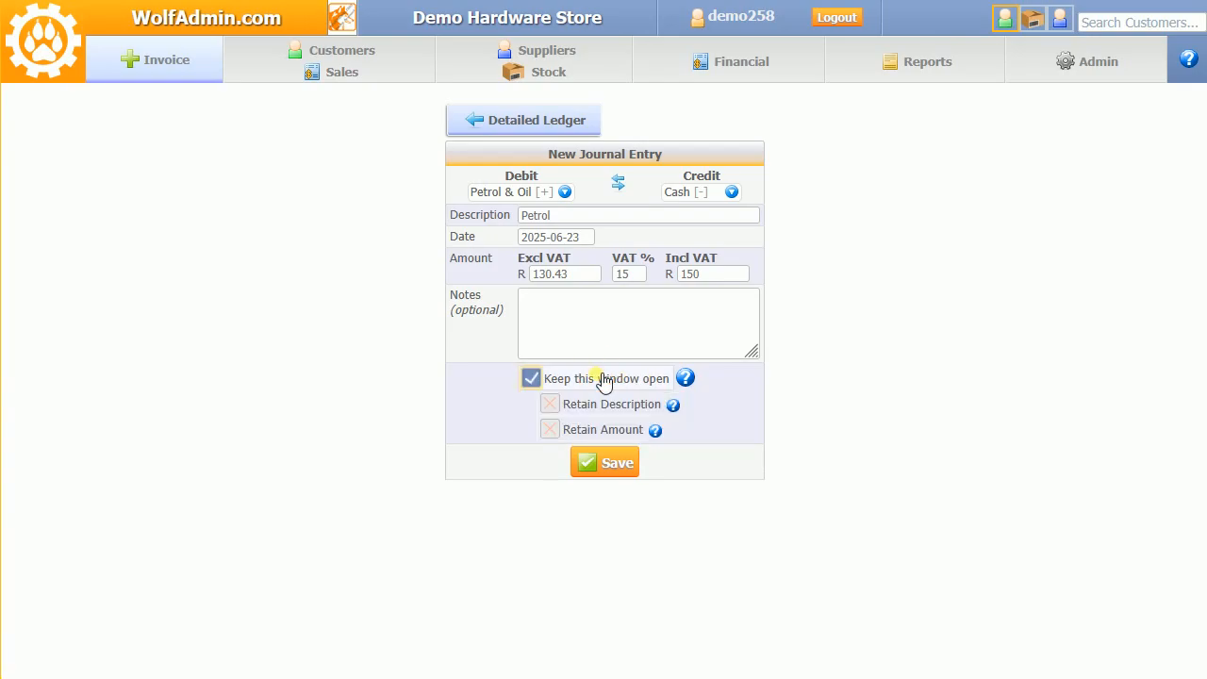
{"action": "left_click", "coordinate": [600, 405]}
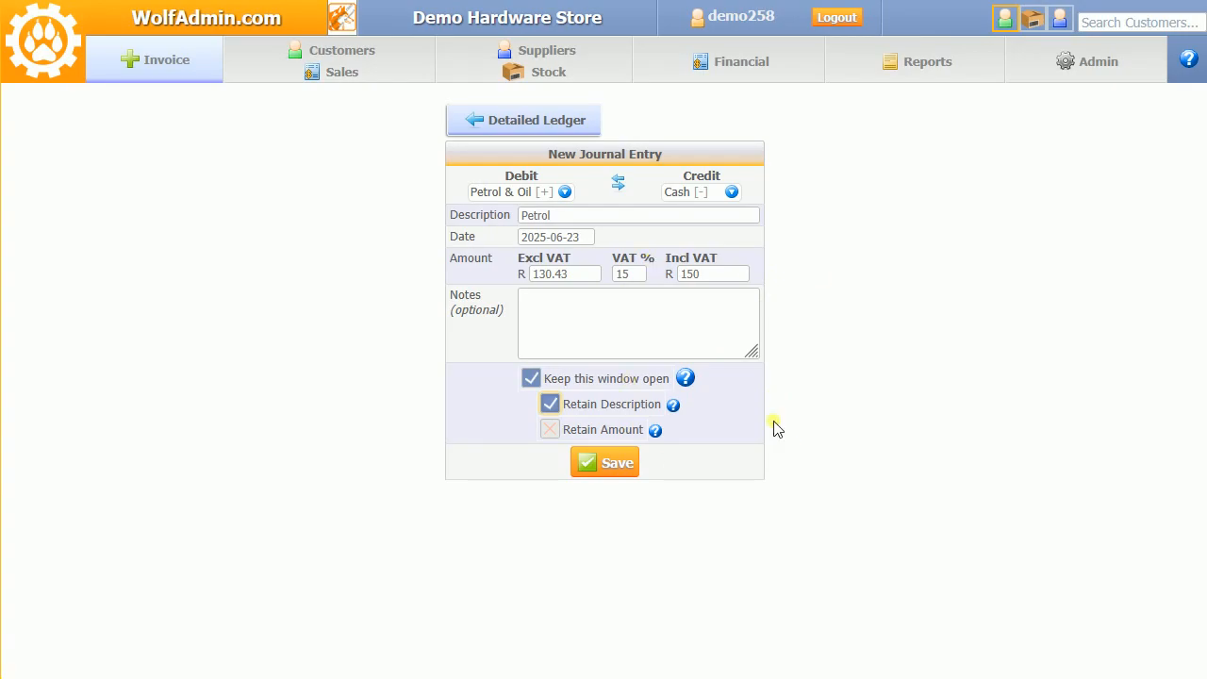
{"action": "left_click", "coordinate": [611, 464]}
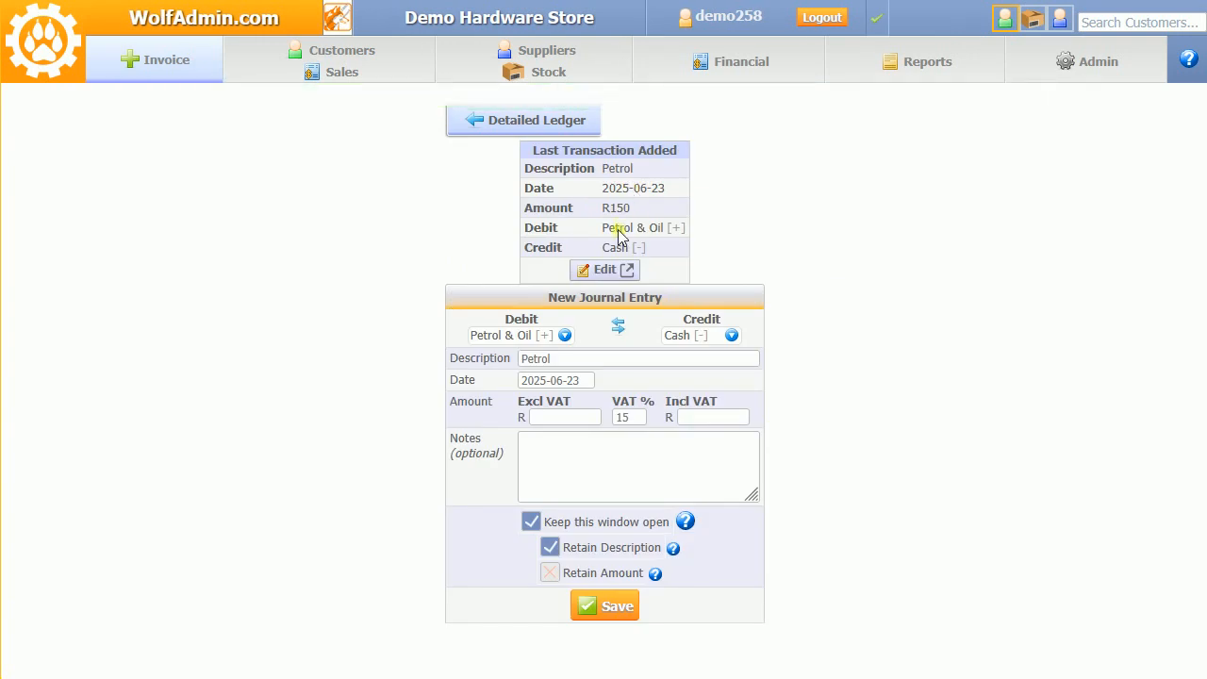
Record a second petrol cash payment dated 2025-06-24 for R200 including VAT, and save it without keeping the entry window open
{"action": "left_click", "coordinate": [589, 387]}
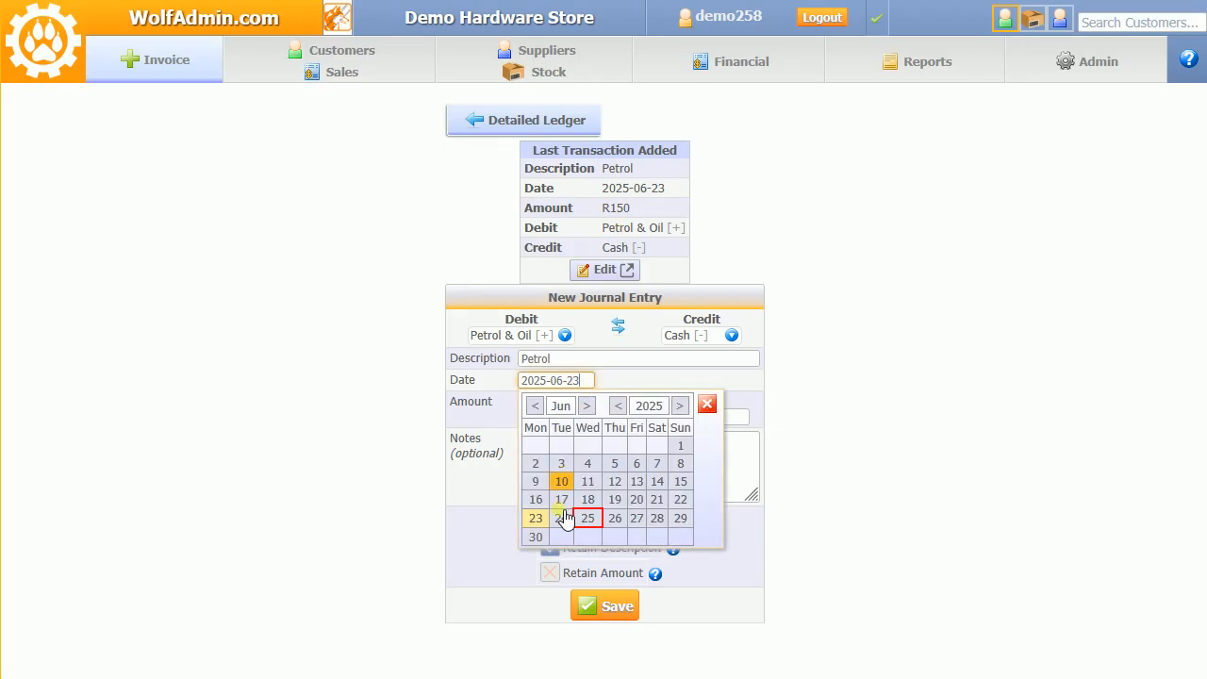
{"action": "left_click", "coordinate": [562, 518]}
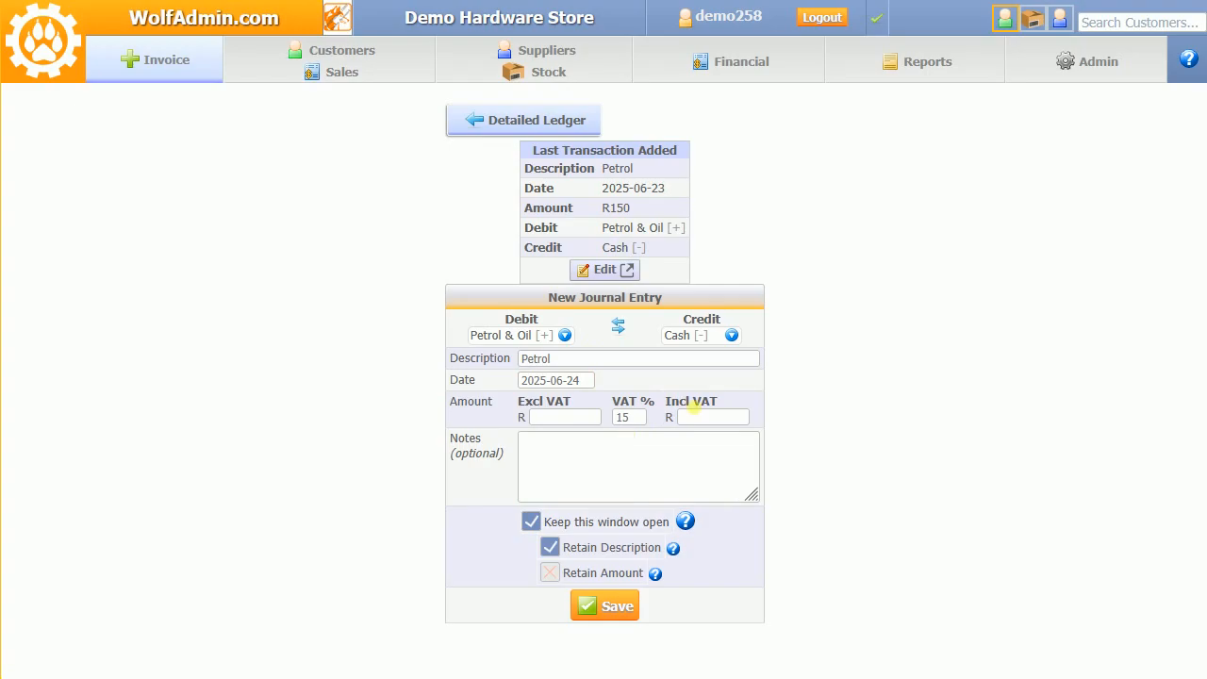
{"action": "left_click", "coordinate": [698, 415]}
{"action": "type", "text": "200"}
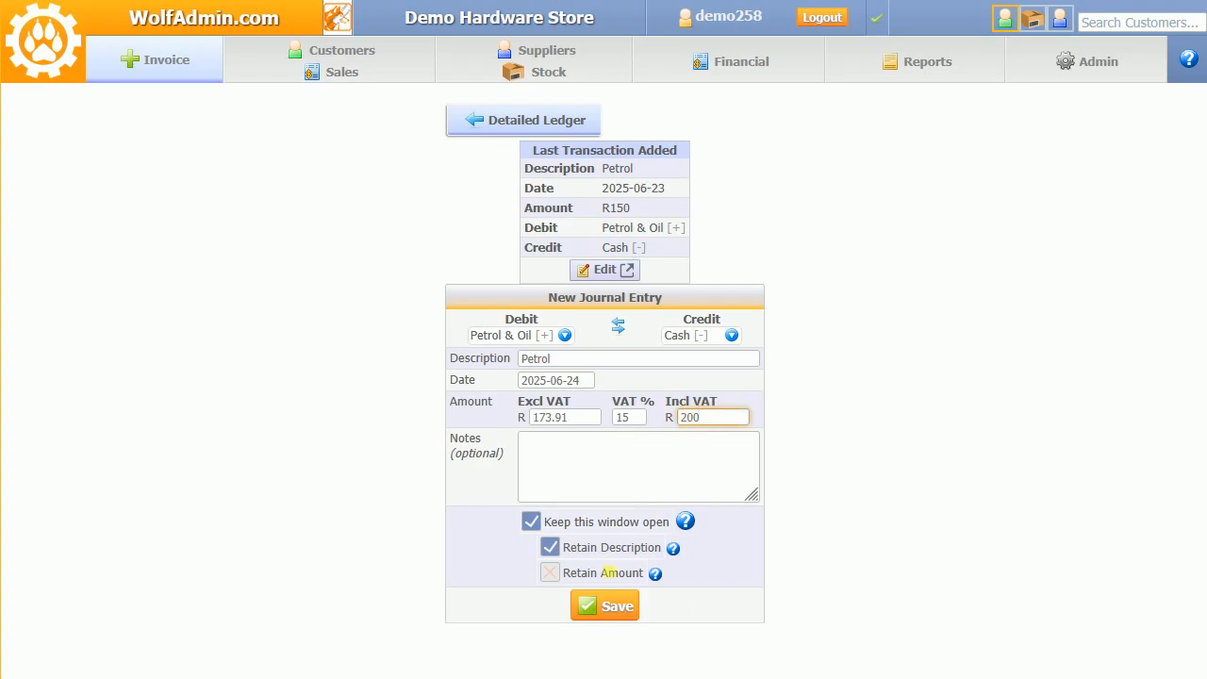
{"action": "left_click", "coordinate": [608, 522]}
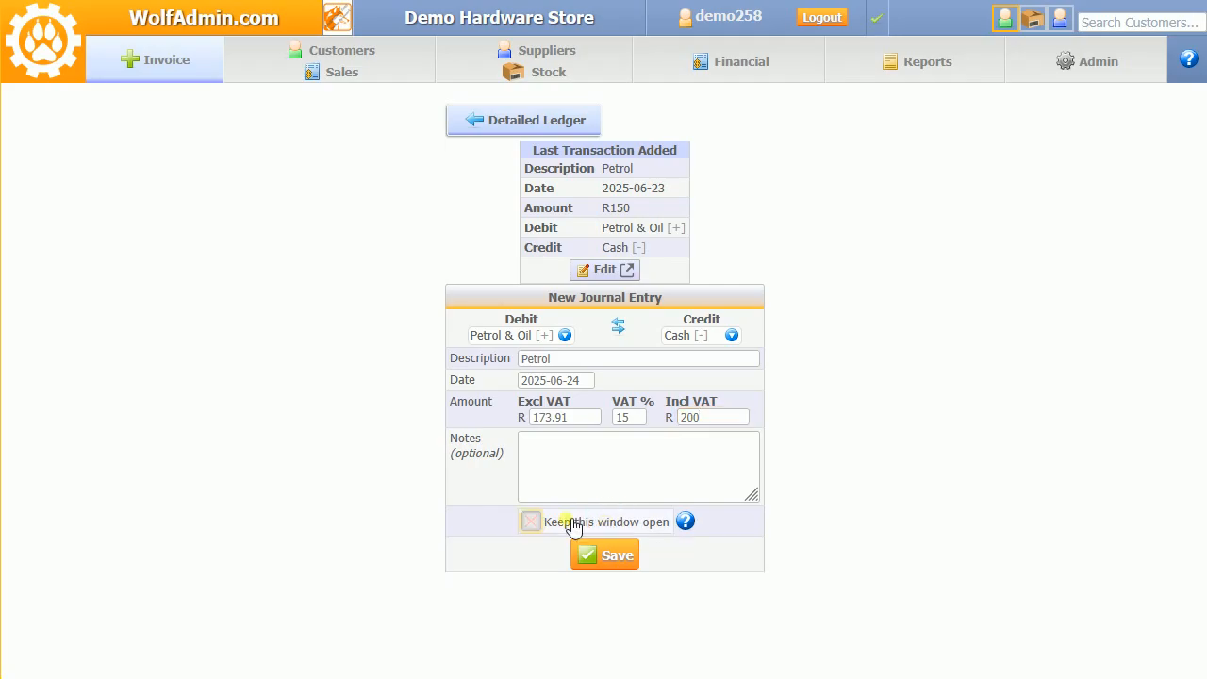
{"action": "left_click", "coordinate": [605, 559]}
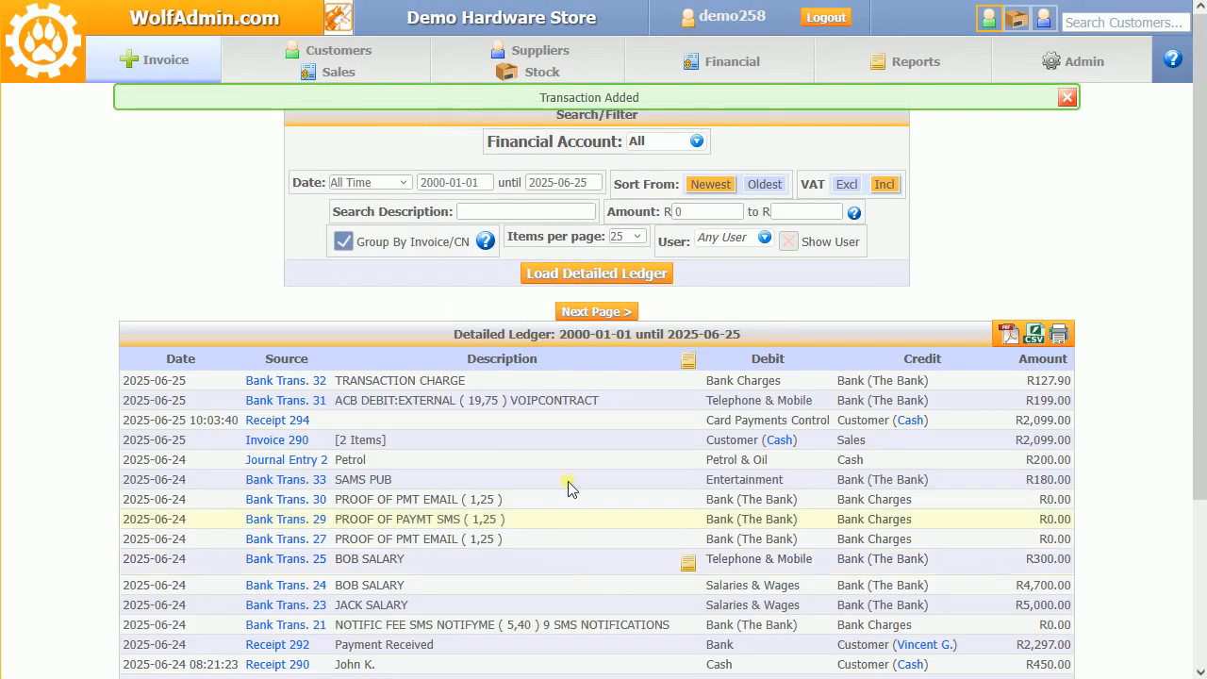
Look at the detailed ledger's export and print options, and close them without exporting anything
{"action": "left_click", "coordinate": [703, 62]}
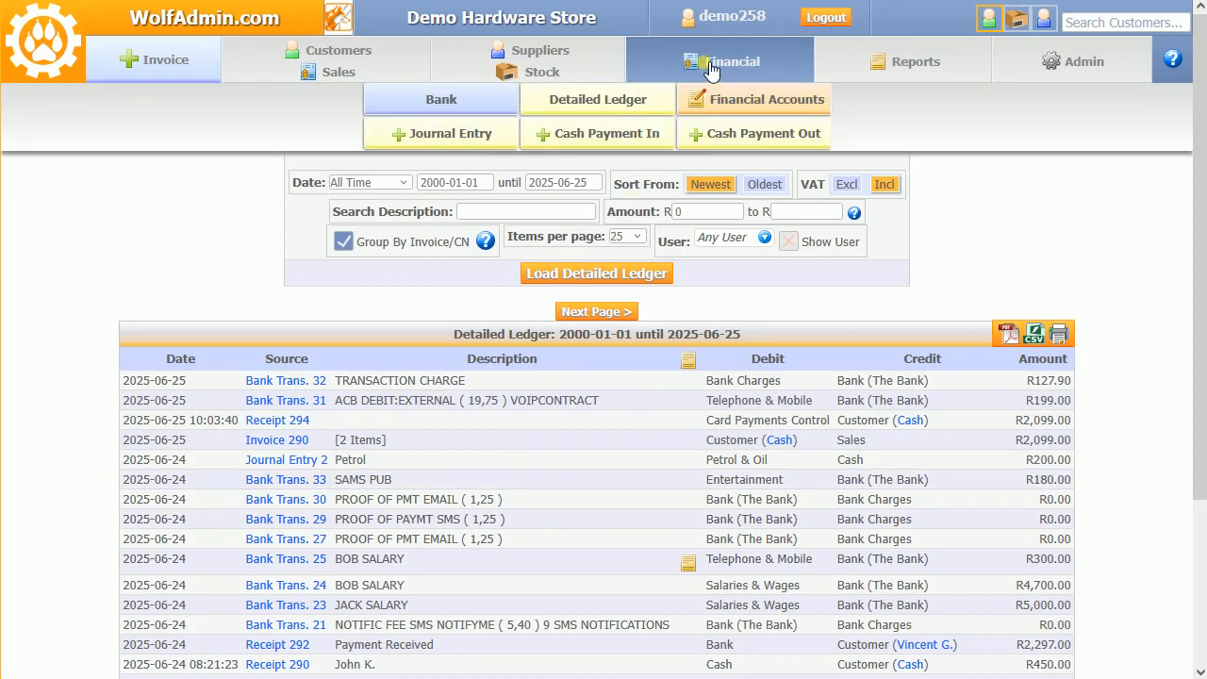
{"action": "left_click", "coordinate": [764, 314]}
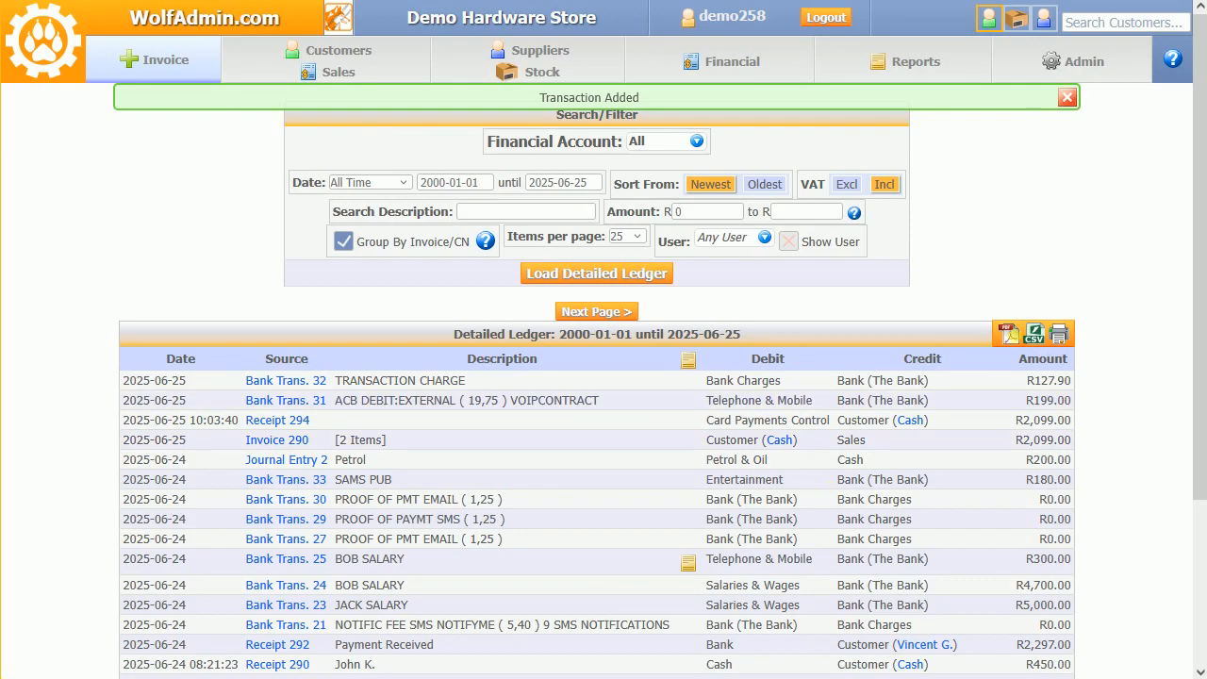
{"action": "left_click", "coordinate": [1023, 333]}
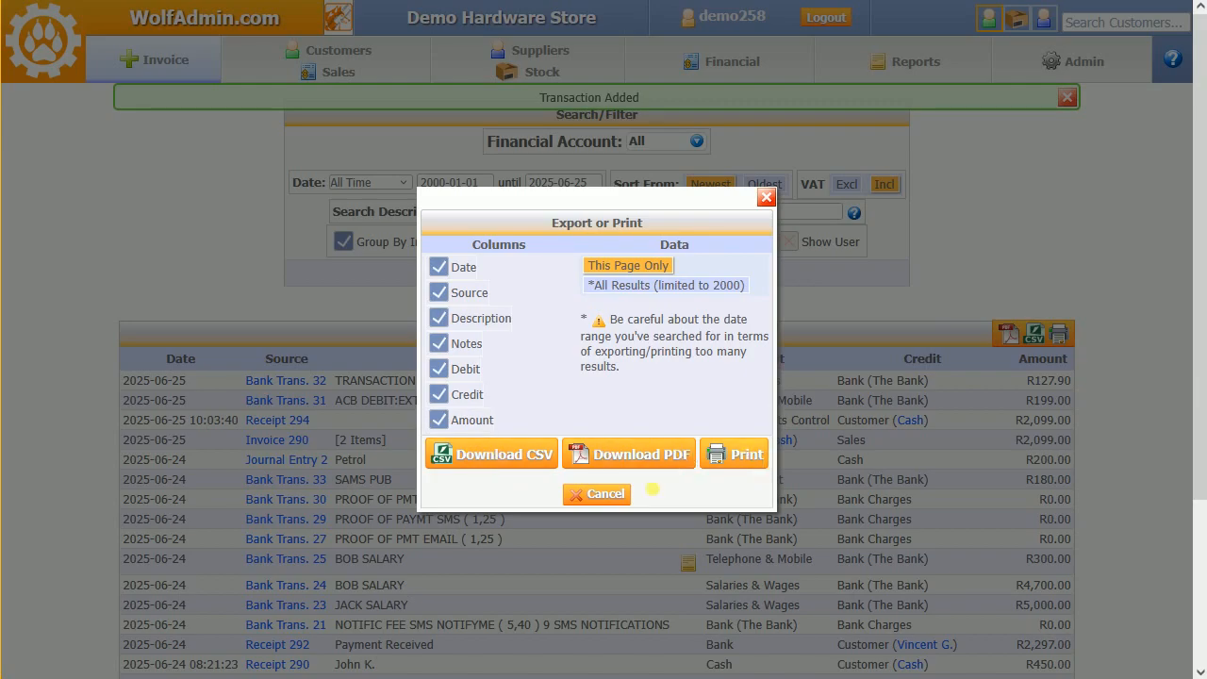
{"action": "left_click", "coordinate": [615, 494]}
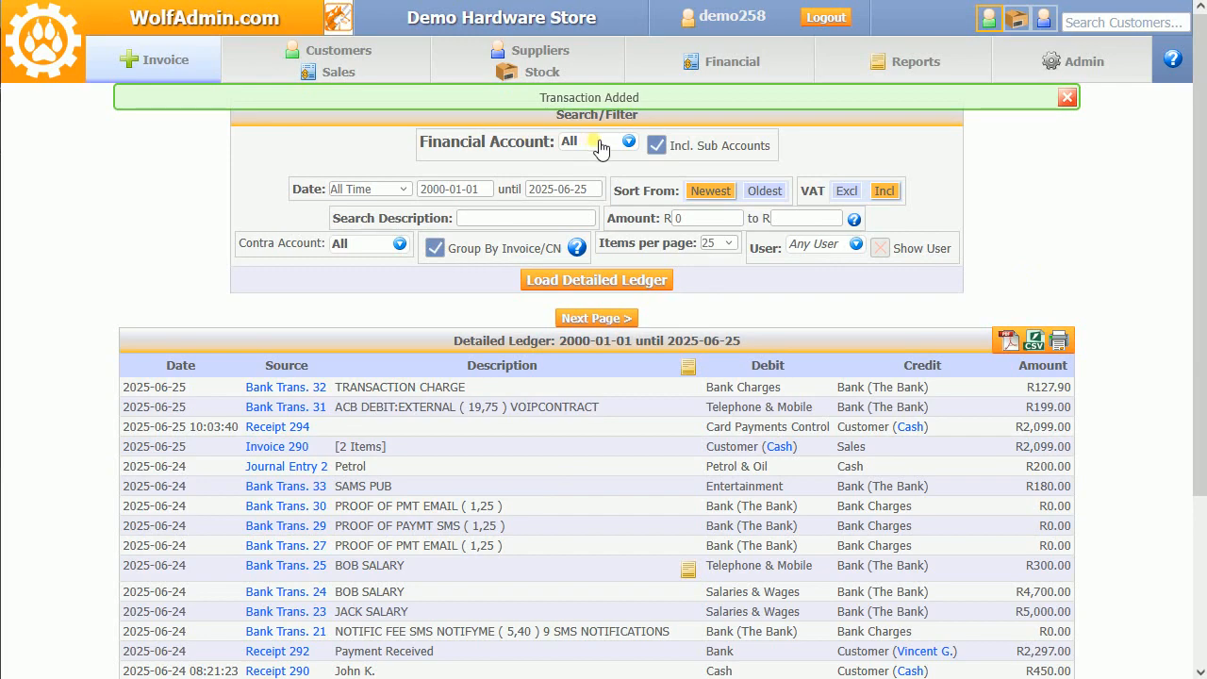
Load and review the all-time detailed ledger for the Sales account with grouping by invoice and credit note turned off
{"action": "left_click", "coordinate": [594, 144]}
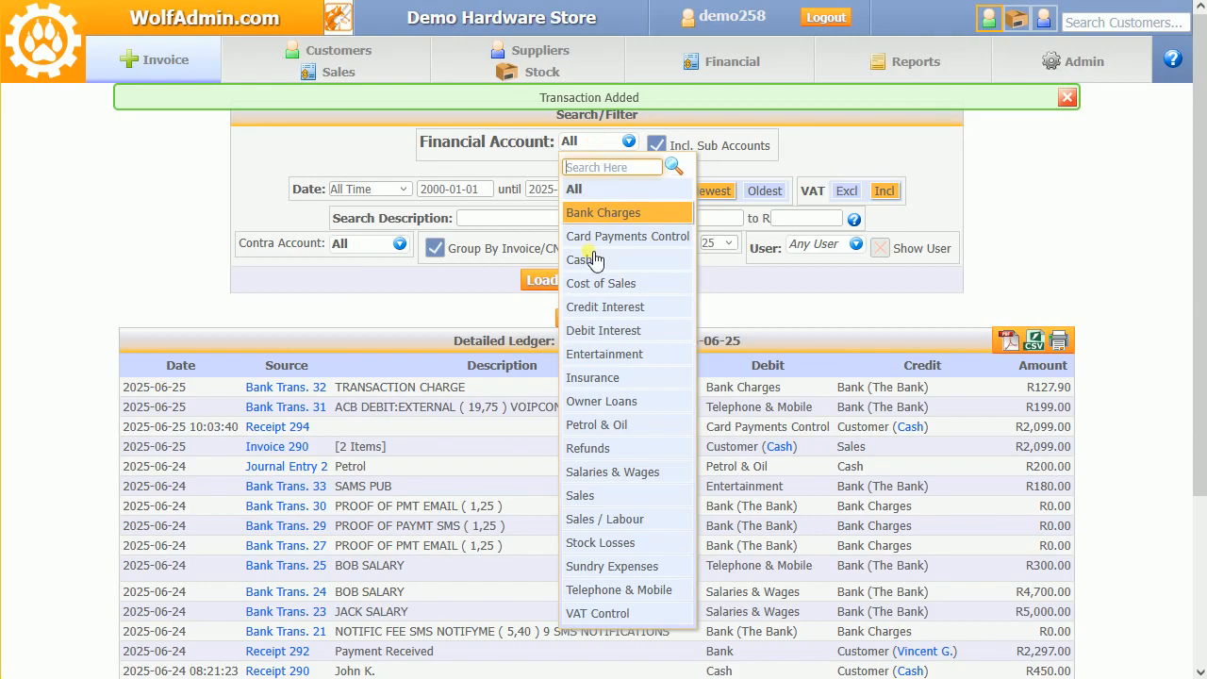
{"action": "left_click", "coordinate": [591, 496]}
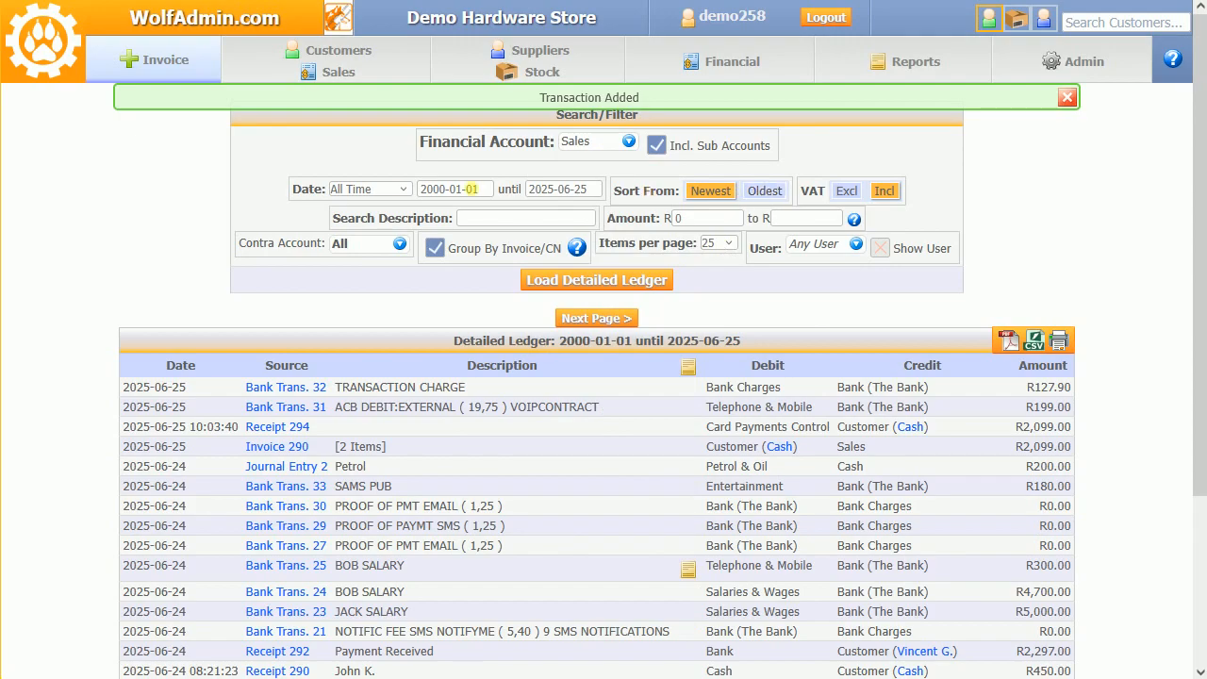
{"action": "left_click", "coordinate": [400, 190]}
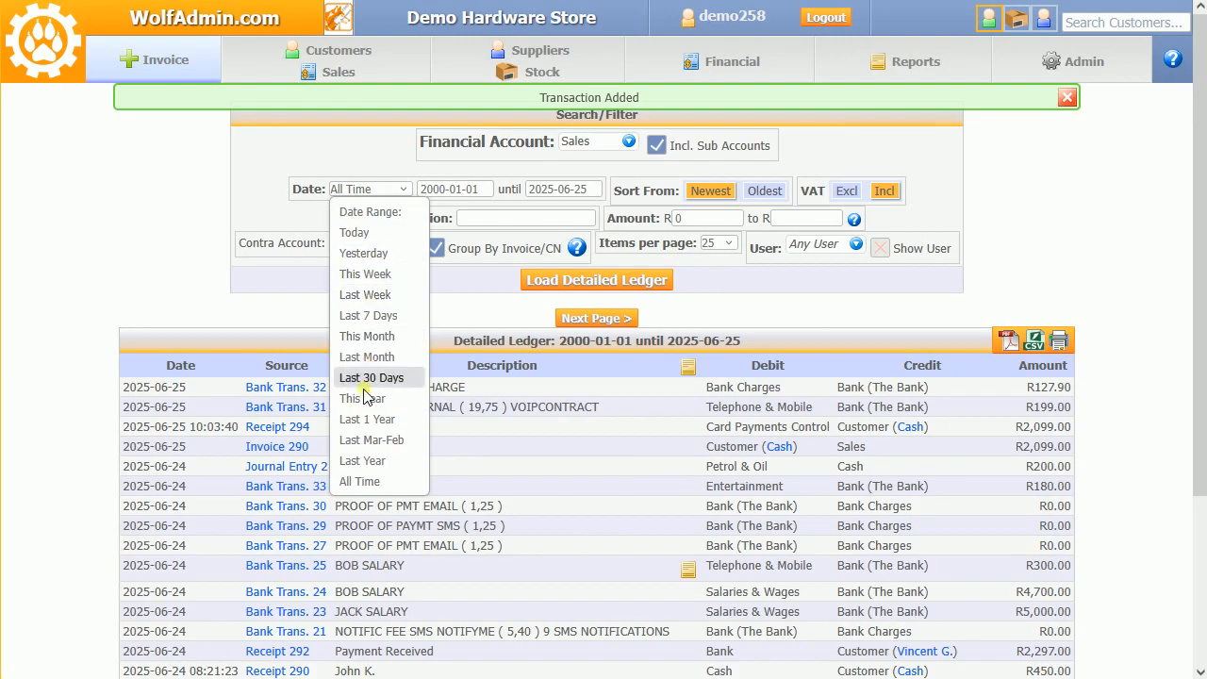
{"action": "left_click", "coordinate": [790, 315]}
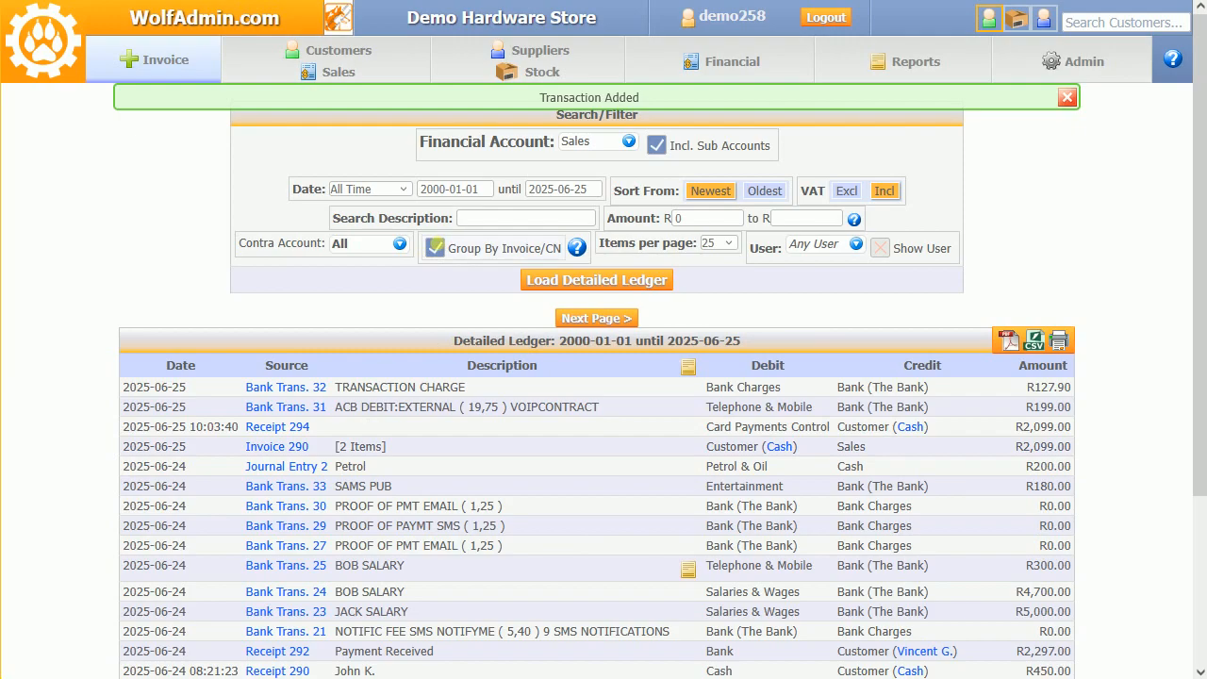
{"action": "left_click", "coordinate": [436, 248]}
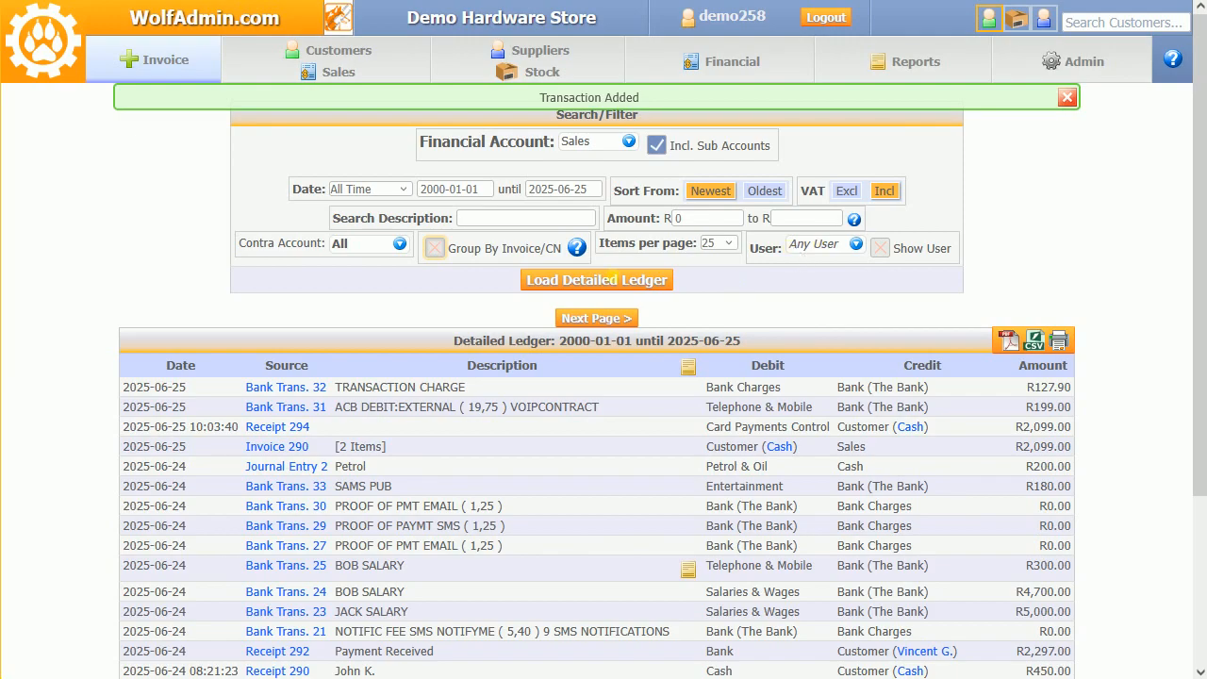
{"action": "left_click", "coordinate": [617, 279]}
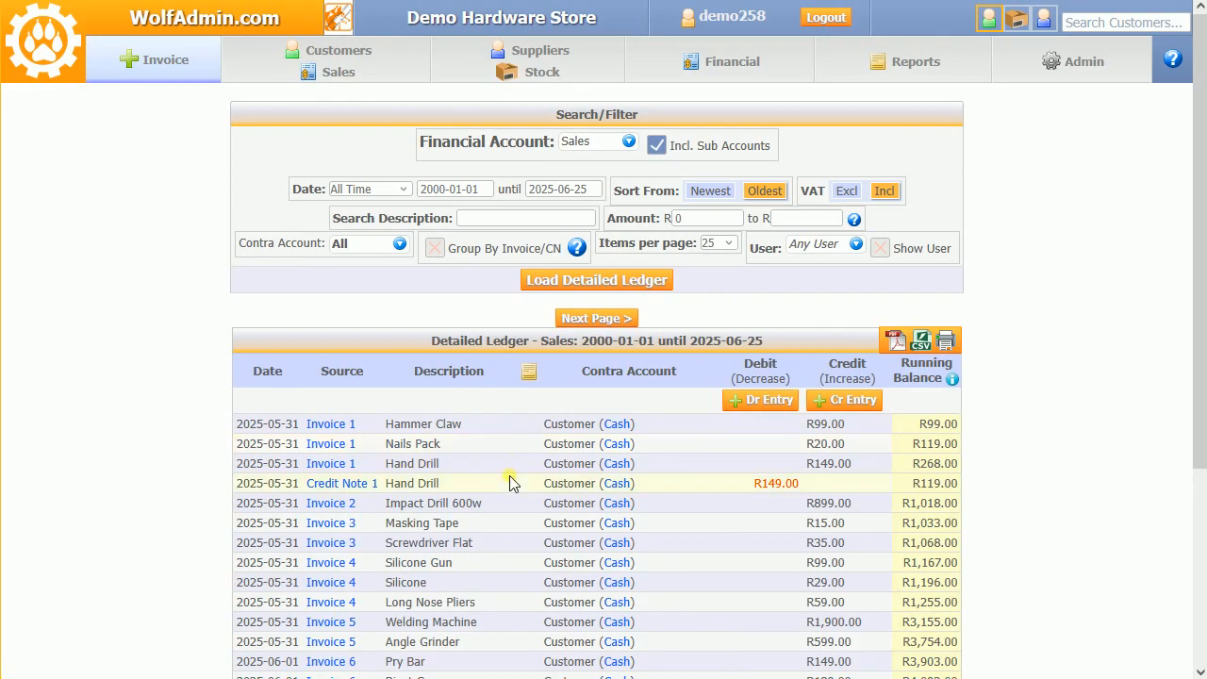
{"action": "scroll", "coordinate": [509, 483], "scroll_direction": "down", "scroll_amount": 3}
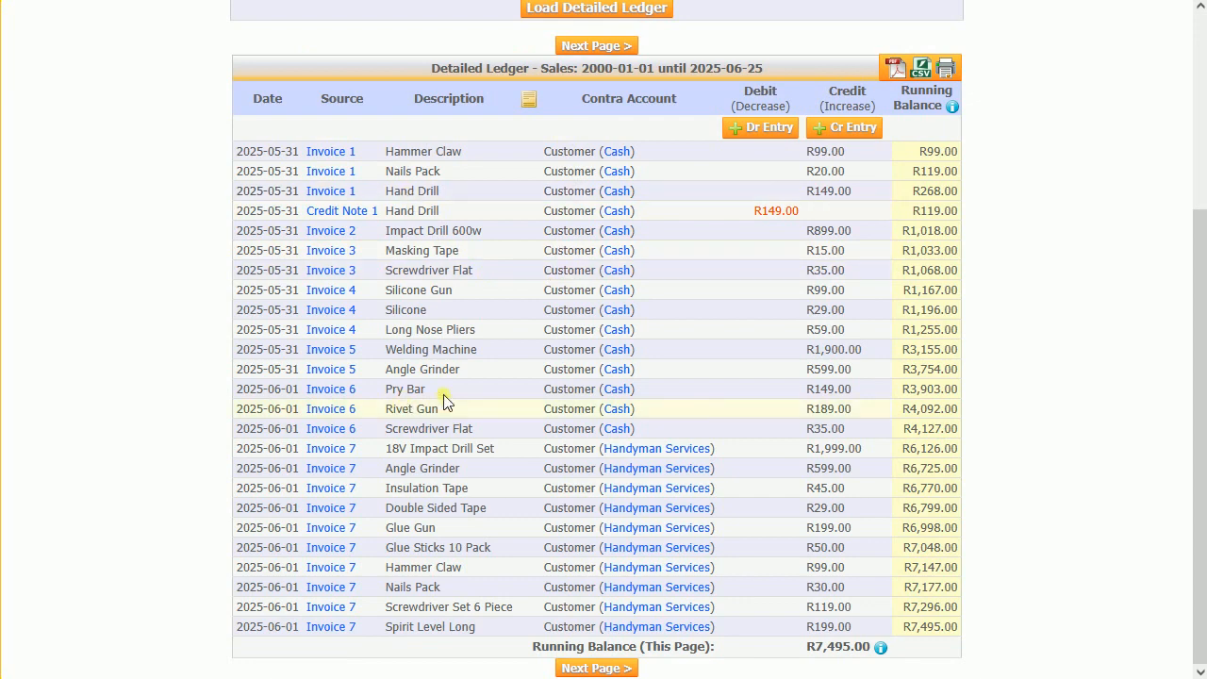
{"action": "scroll", "coordinate": [415, 401], "scroll_direction": "up", "scroll_amount": 3}
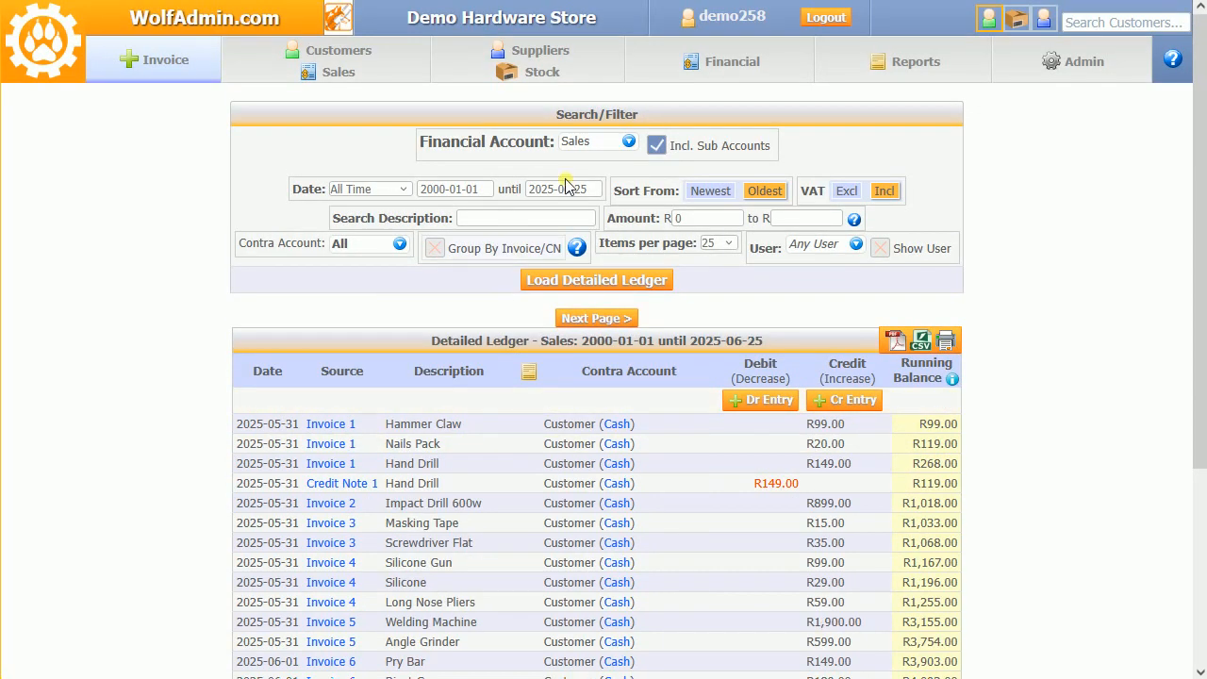
Load the all-time detailed ledger for the Sales / Labour account
{"action": "left_click", "coordinate": [630, 141]}
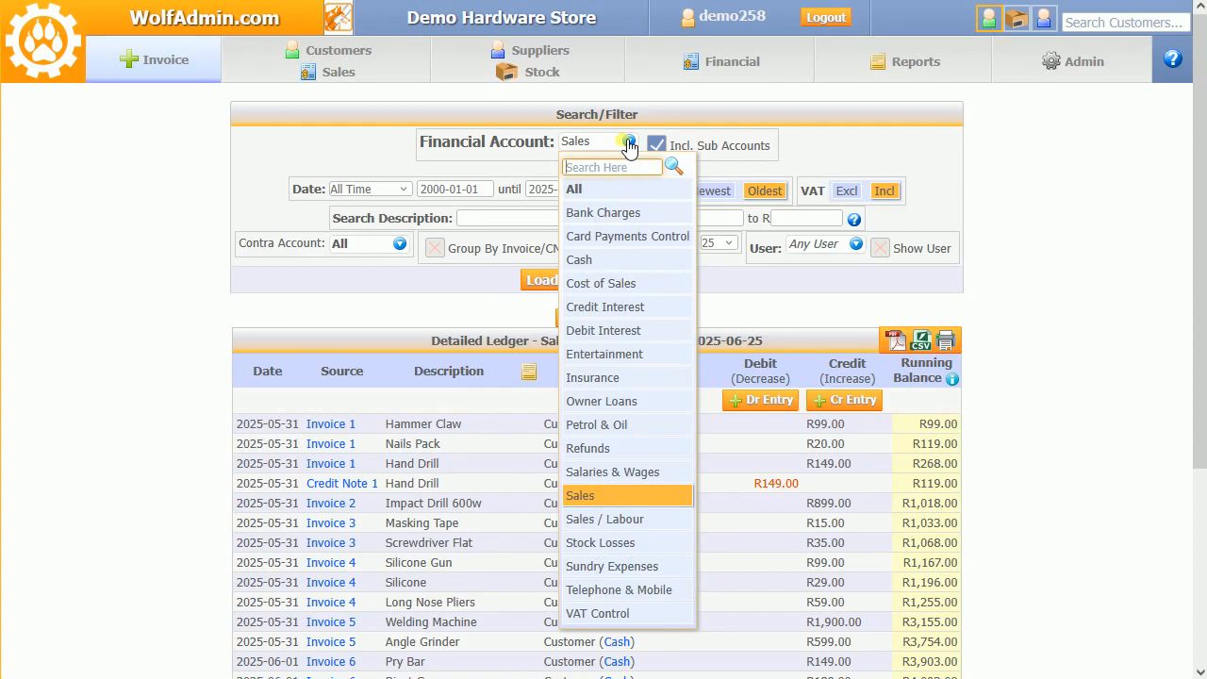
{"action": "left_click", "coordinate": [607, 518]}
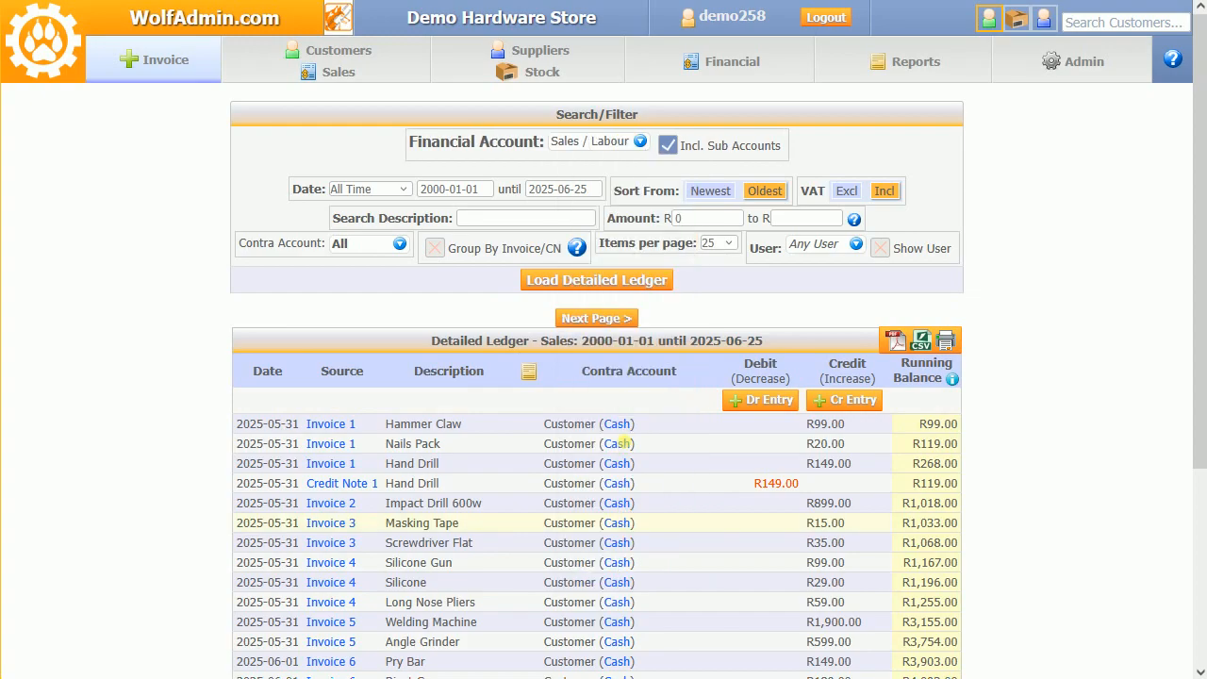
{"action": "left_click", "coordinate": [590, 280]}
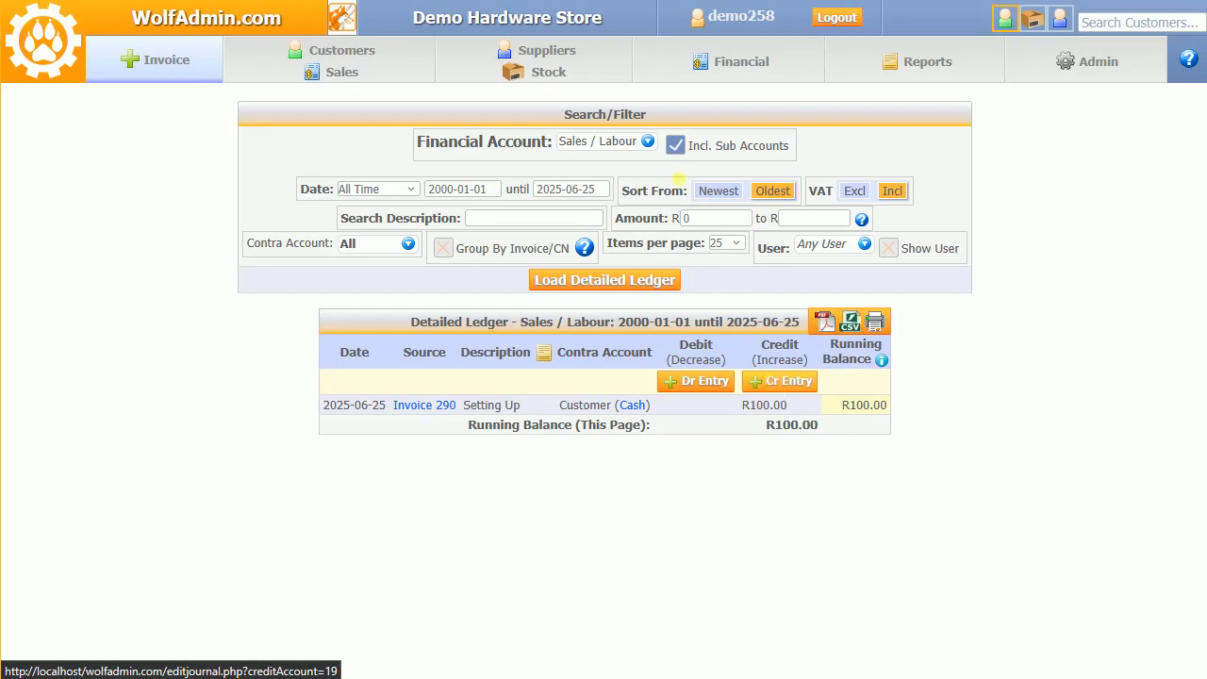
Load the all-time detailed ledger for the Telephone & Mobile account
{"action": "left_click", "coordinate": [625, 139]}
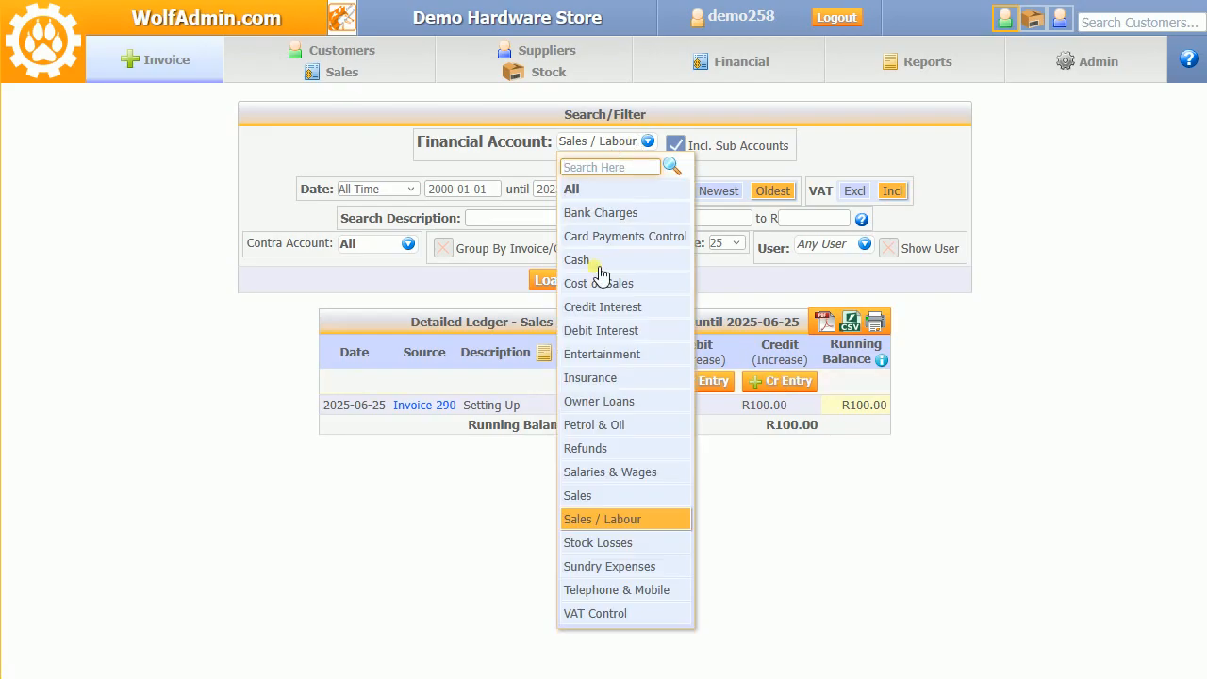
{"action": "left_click", "coordinate": [617, 591]}
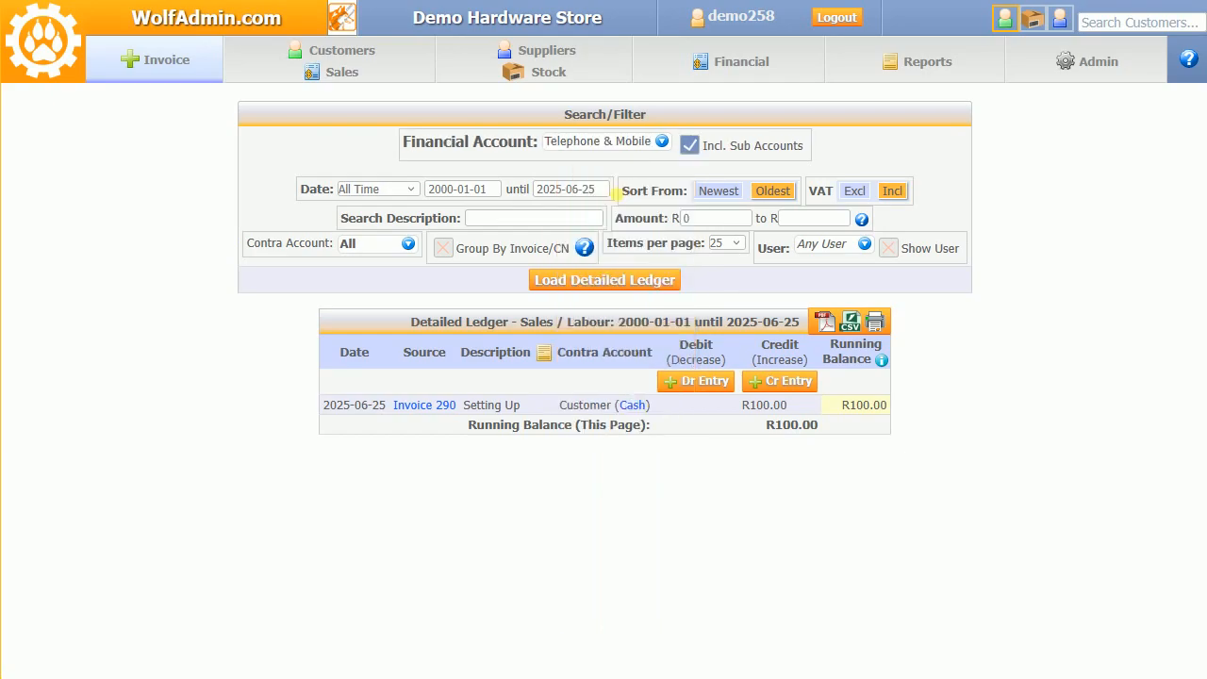
{"action": "left_click", "coordinate": [609, 279]}
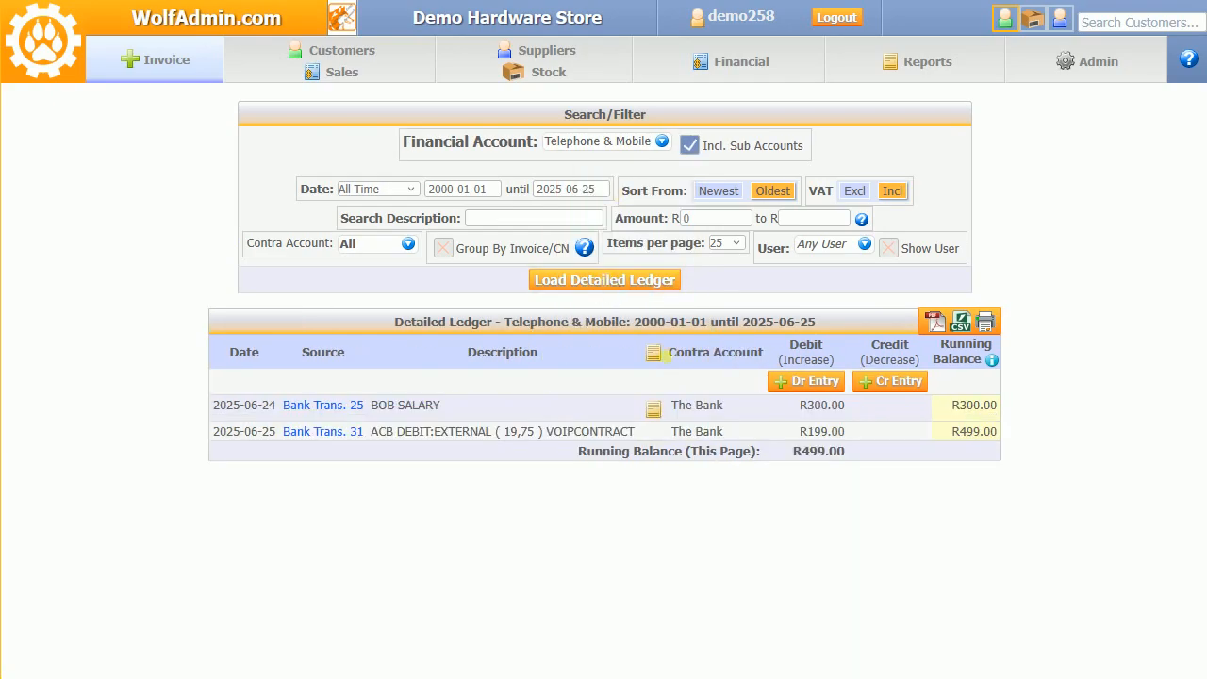
Start a debit journal entry for Telephone & Mobile with Cash as the credit account, and return to the detailed ledger without saving
{"action": "left_click", "coordinate": [809, 381]}
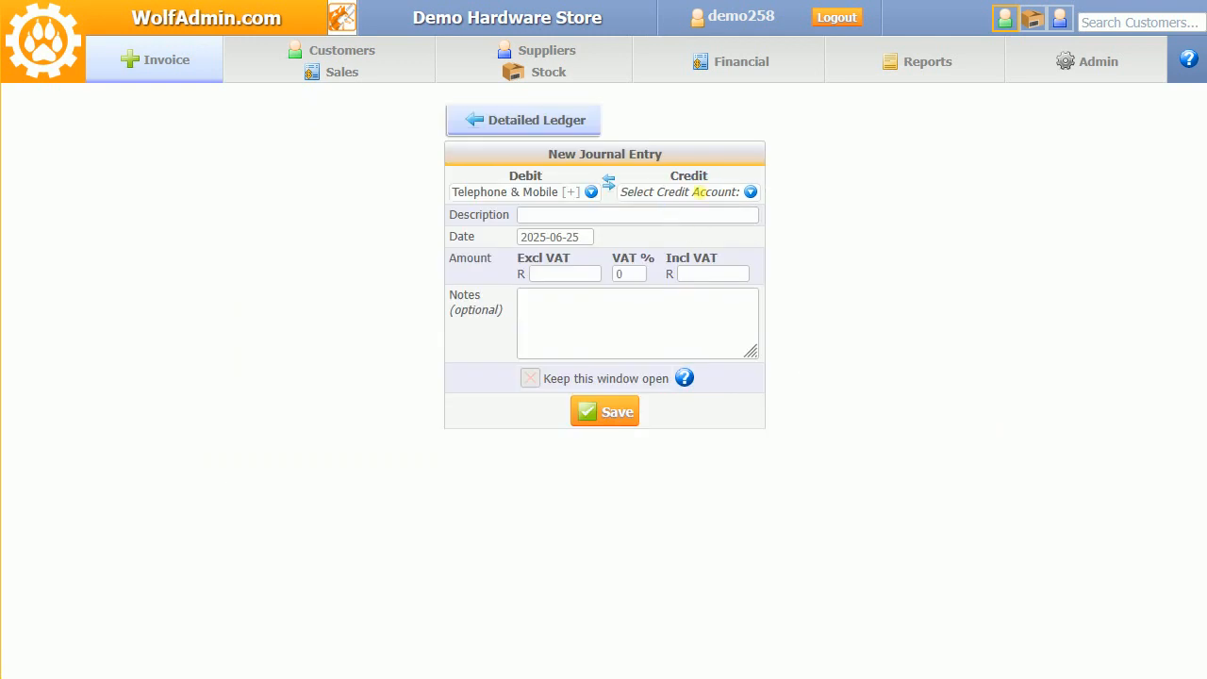
{"action": "left_click", "coordinate": [709, 201]}
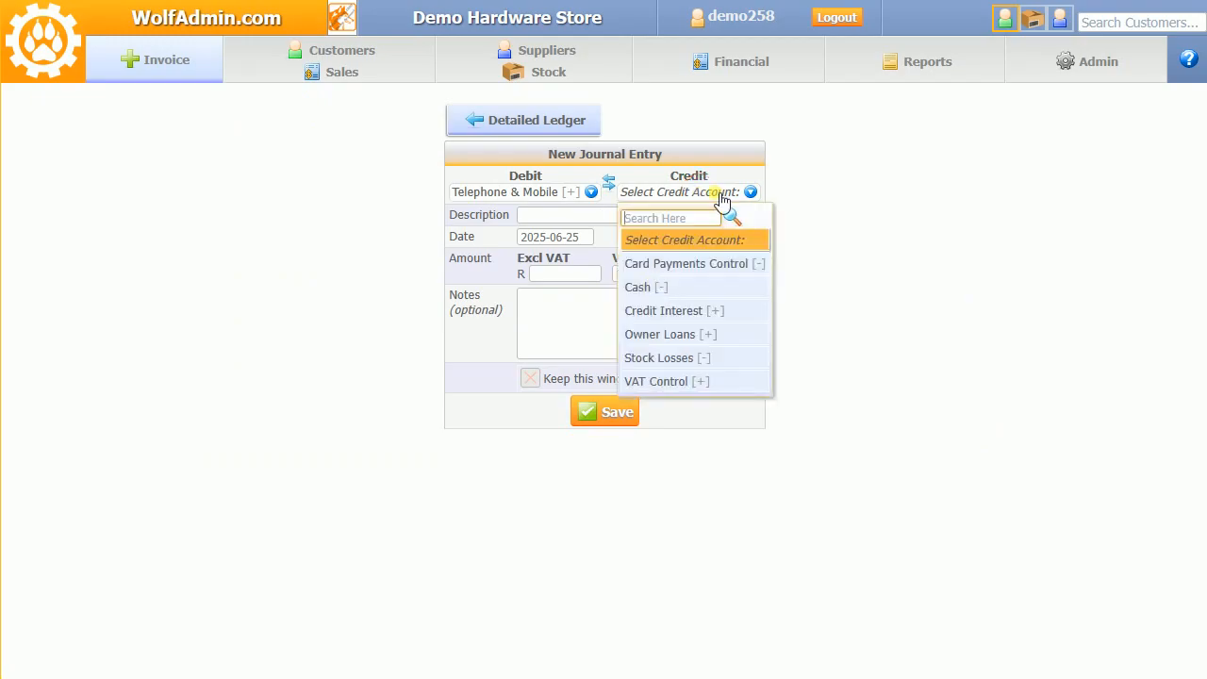
{"action": "left_click", "coordinate": [651, 288]}
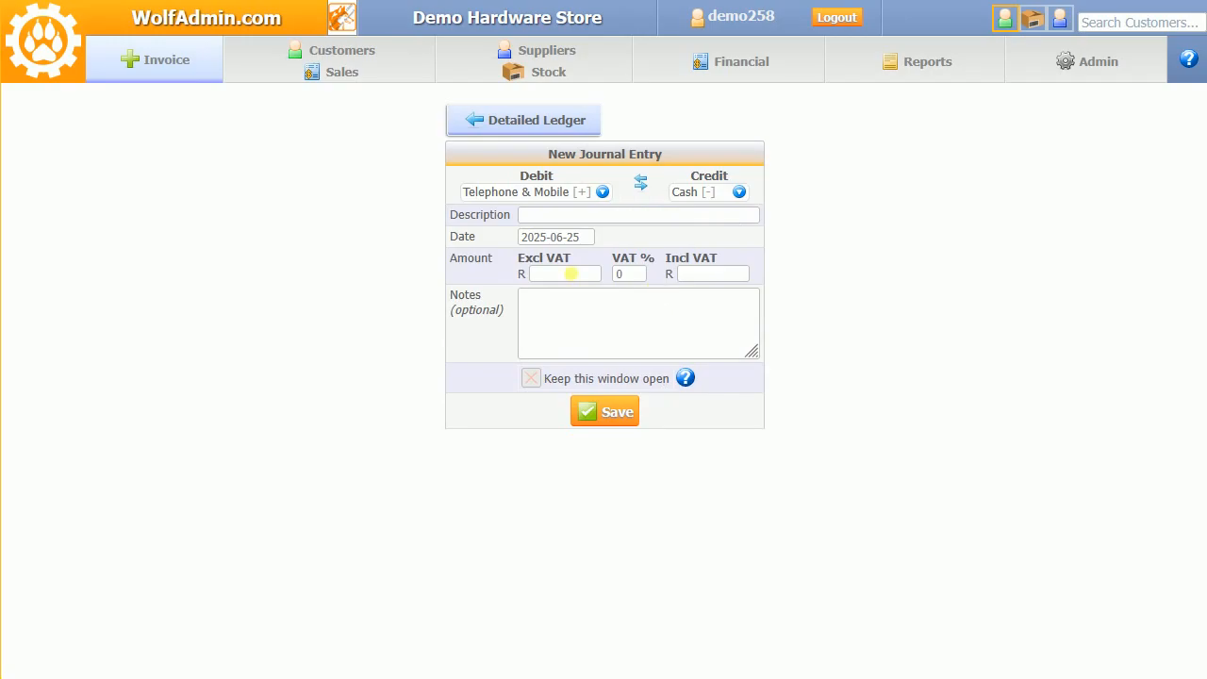
{"action": "left_click", "coordinate": [539, 107]}
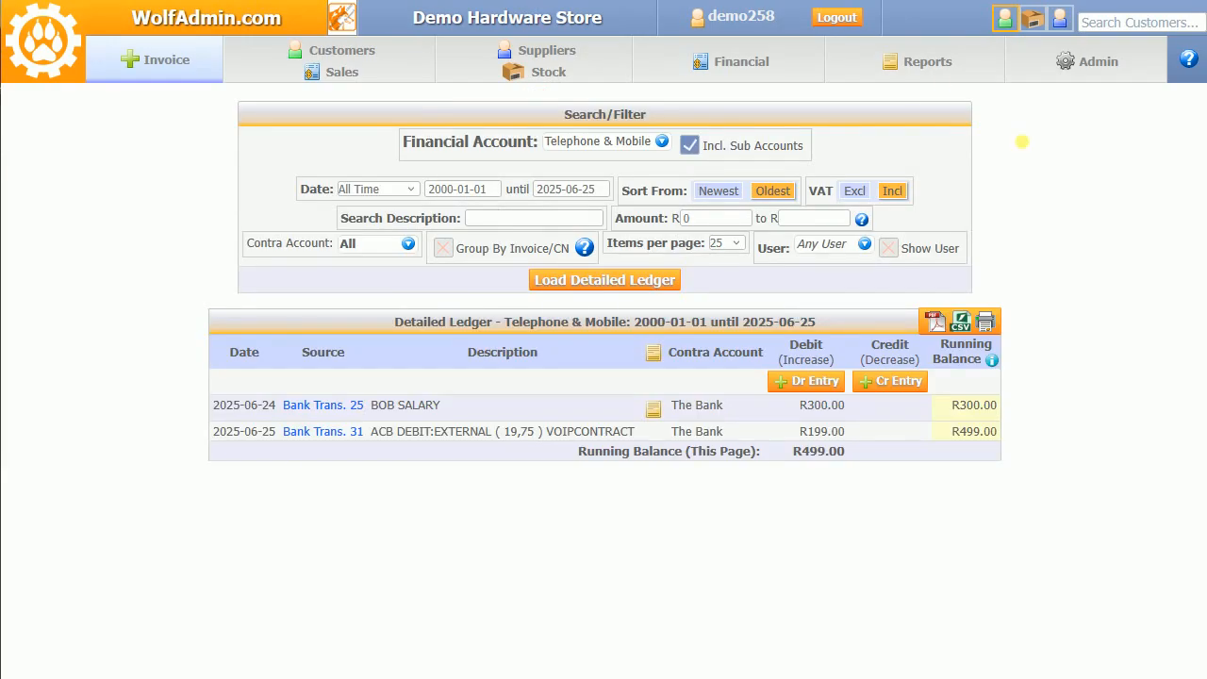
Open the financial reports and review this month's financial figures for assets, equity, liabilities, income and expenses
{"action": "left_click", "coordinate": [930, 60]}
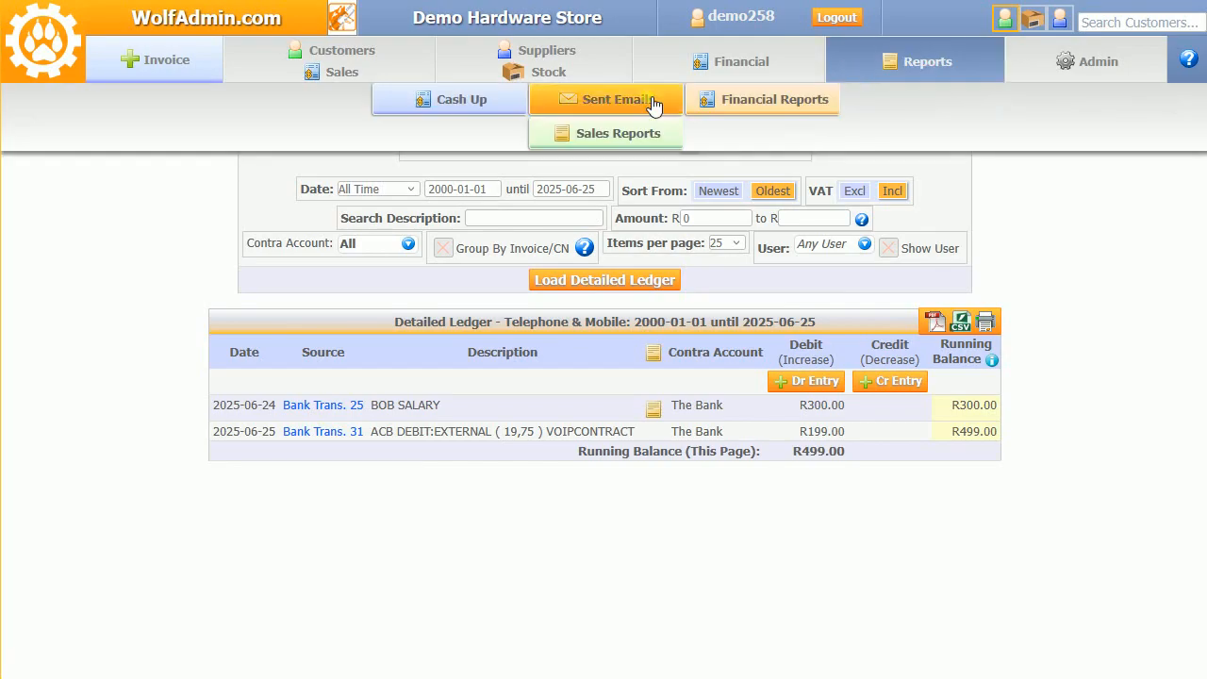
{"action": "left_click", "coordinate": [735, 99]}
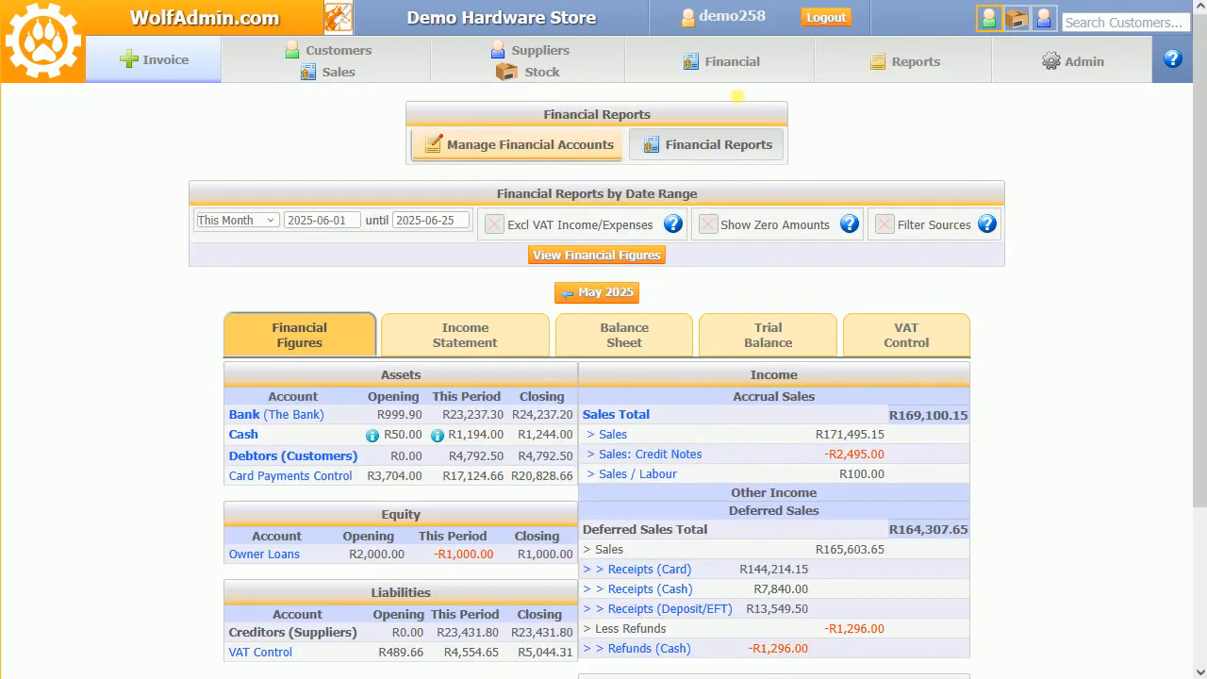
{"action": "scroll", "coordinate": [695, 474], "scroll_direction": "down", "scroll_amount": 2}
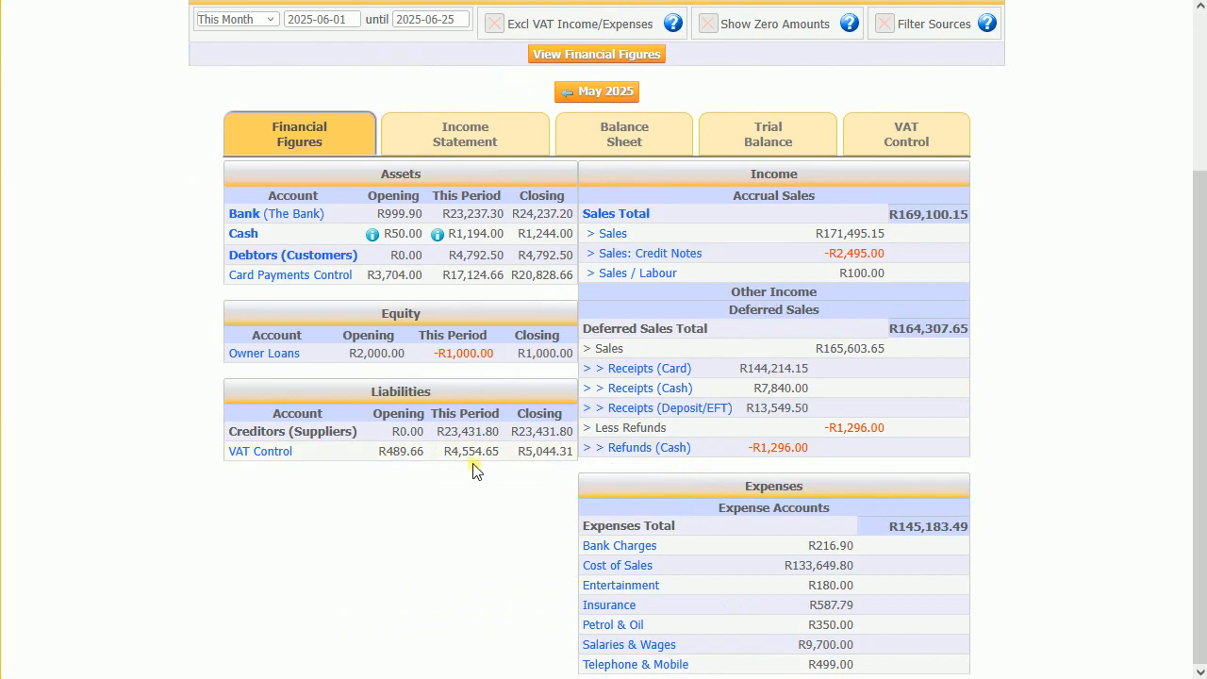
{"action": "scroll", "coordinate": [474, 474], "scroll_direction": "up", "scroll_amount": 2}
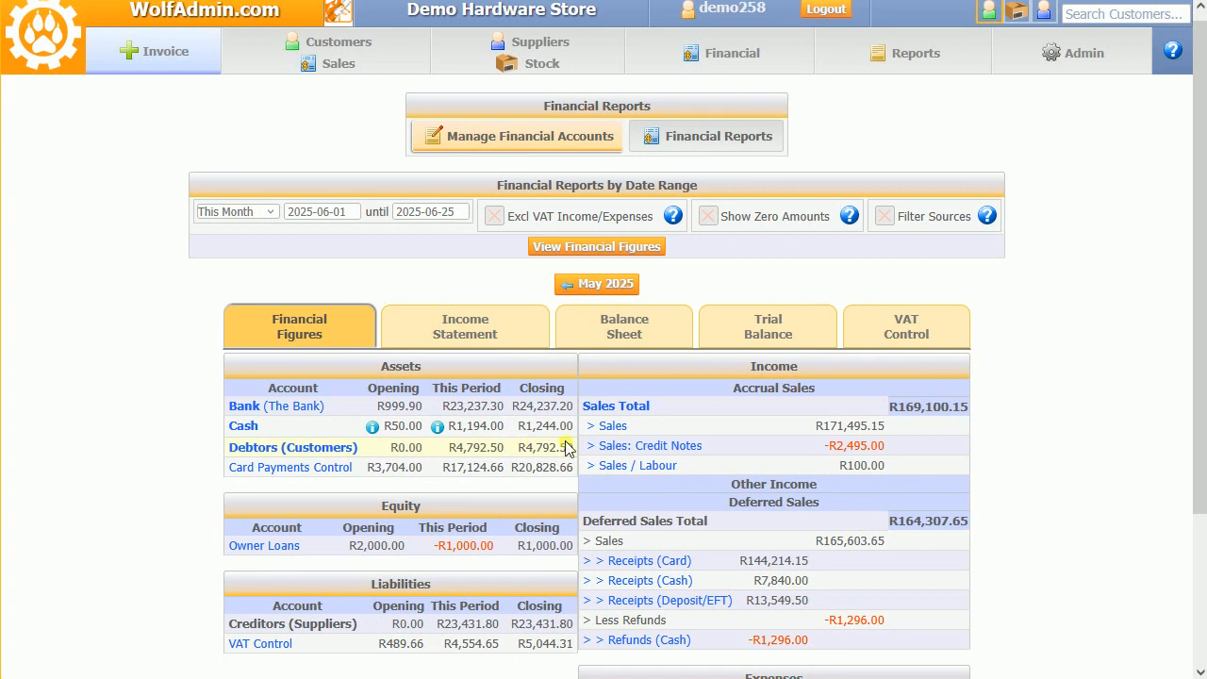
{"action": "scroll", "coordinate": [775, 403], "scroll_direction": "down", "scroll_amount": 1}
{"action": "scroll", "coordinate": [776, 402], "scroll_direction": "down", "scroll_amount": 1}
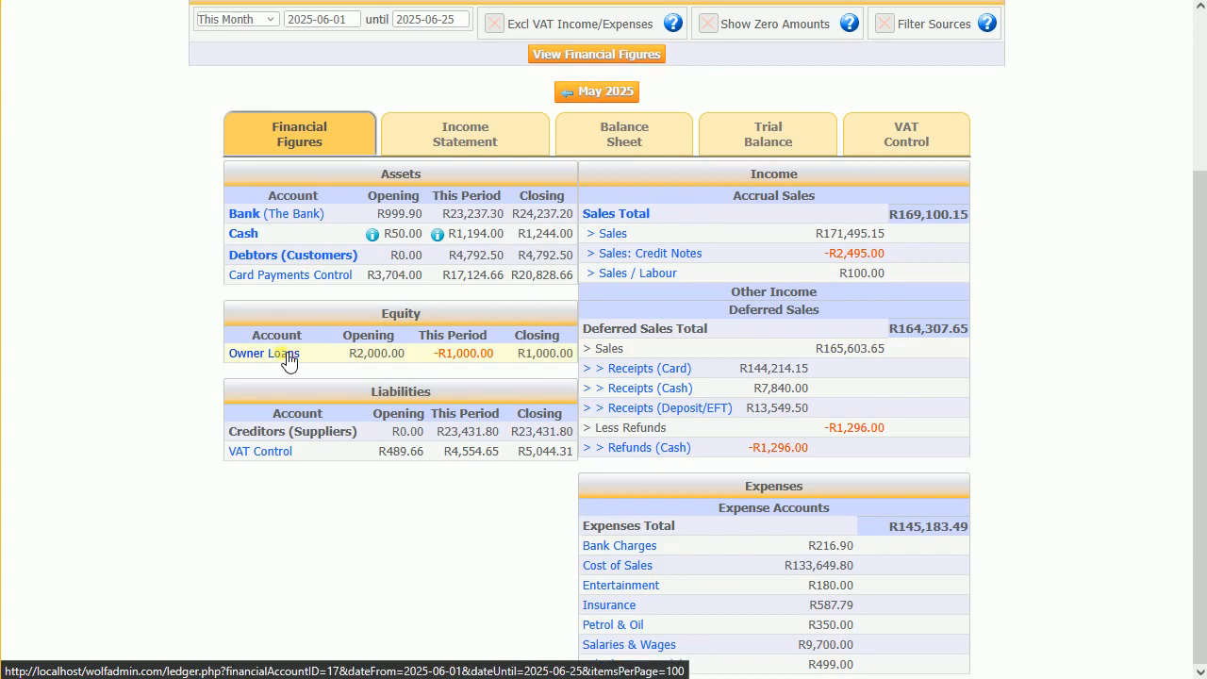
View this month's income statement and examine the balance sheet as of 2025-06-25
{"action": "left_click", "coordinate": [451, 125]}
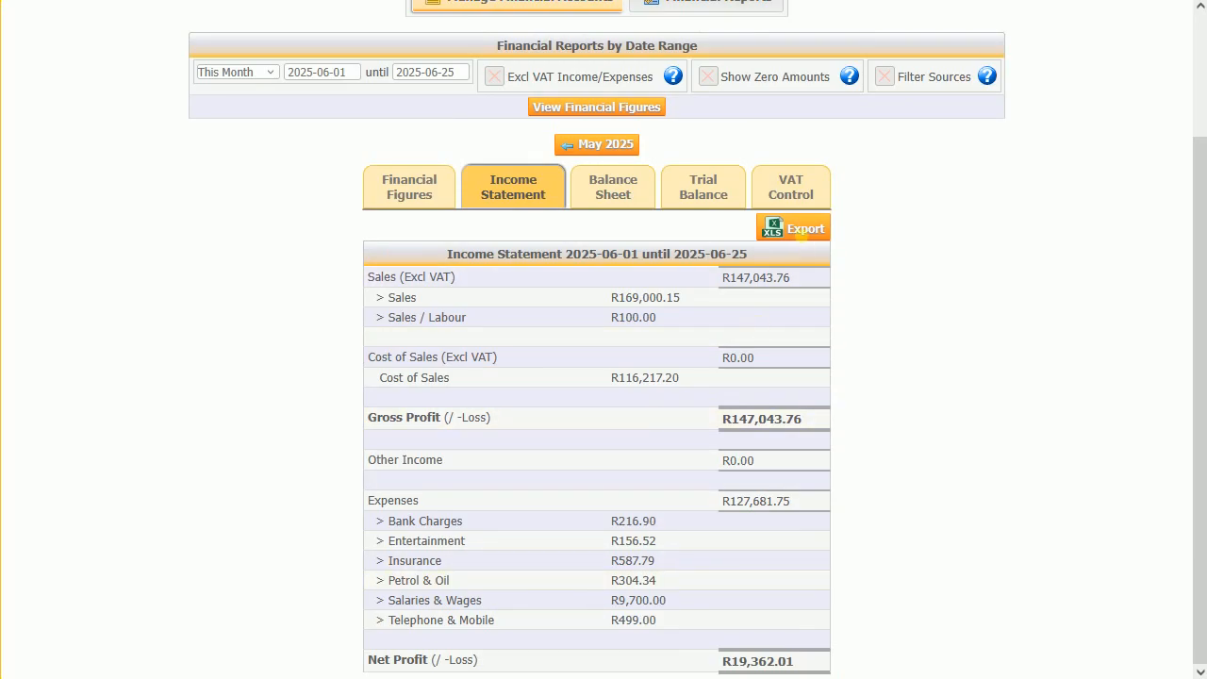
{"action": "left_click", "coordinate": [594, 190]}
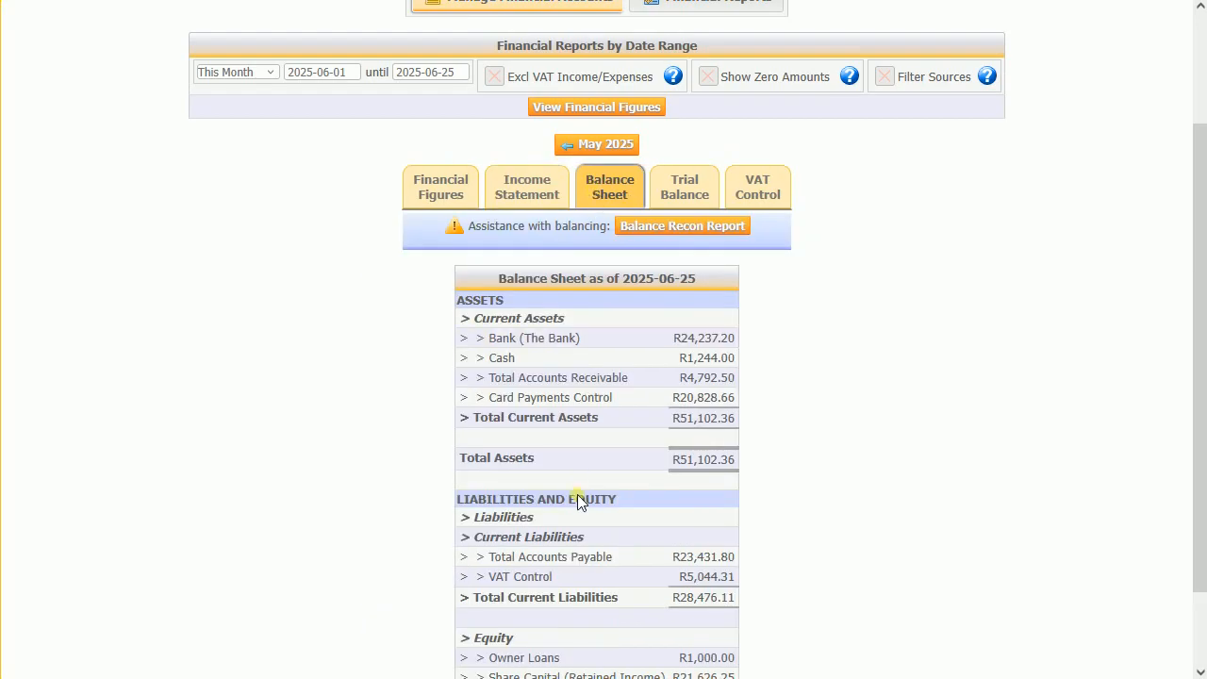
{"action": "scroll", "coordinate": [575, 501], "scroll_direction": "down", "scroll_amount": 1}
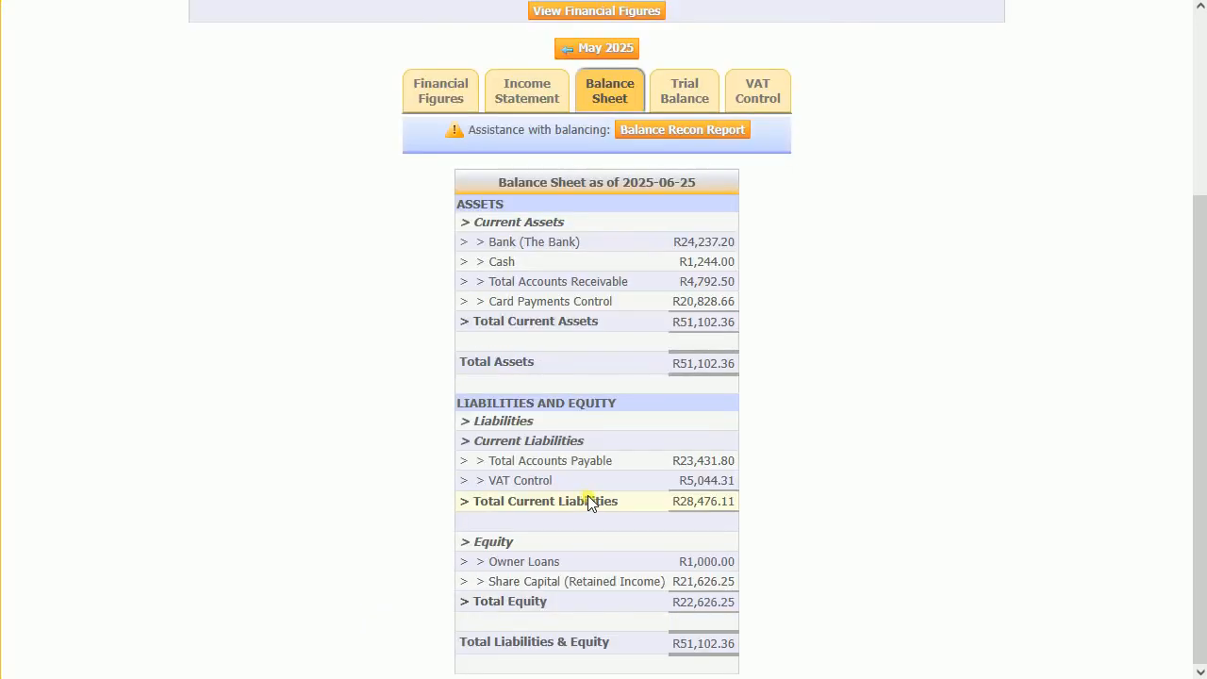
View the Balance Recon Report to check the bank accounts for balancing issues, and return to the balance sheet
{"action": "scroll", "coordinate": [587, 501], "scroll_direction": "up", "scroll_amount": 3}
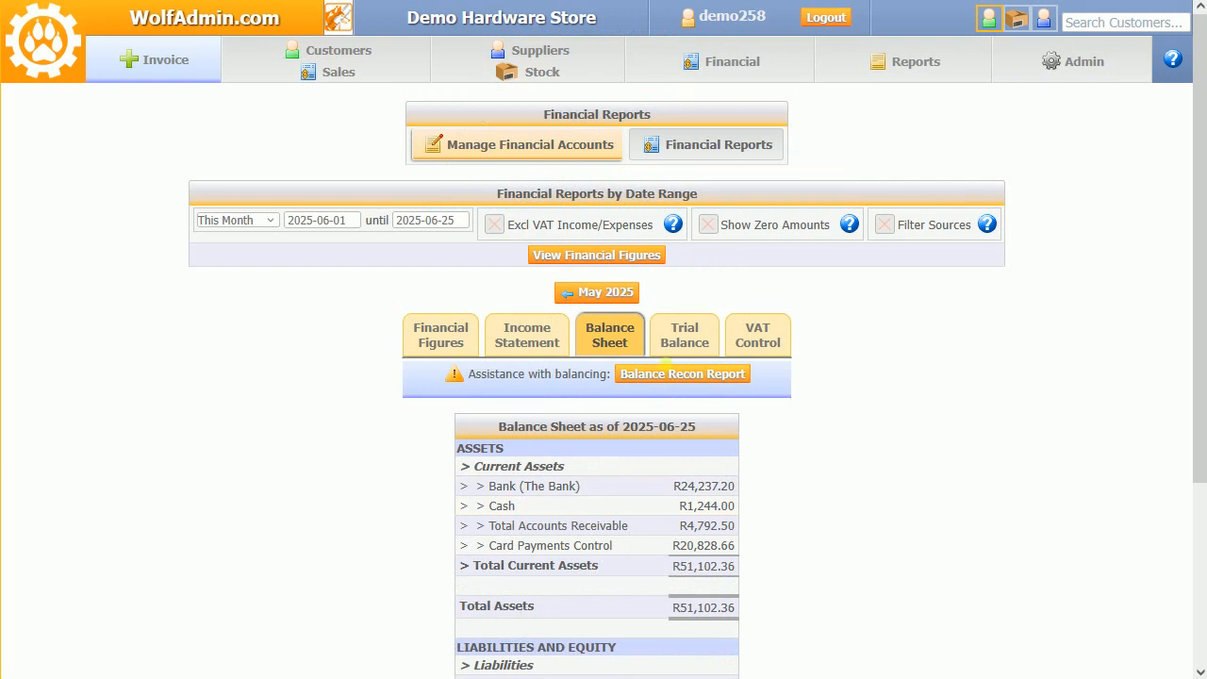
{"action": "left_click", "coordinate": [647, 376]}
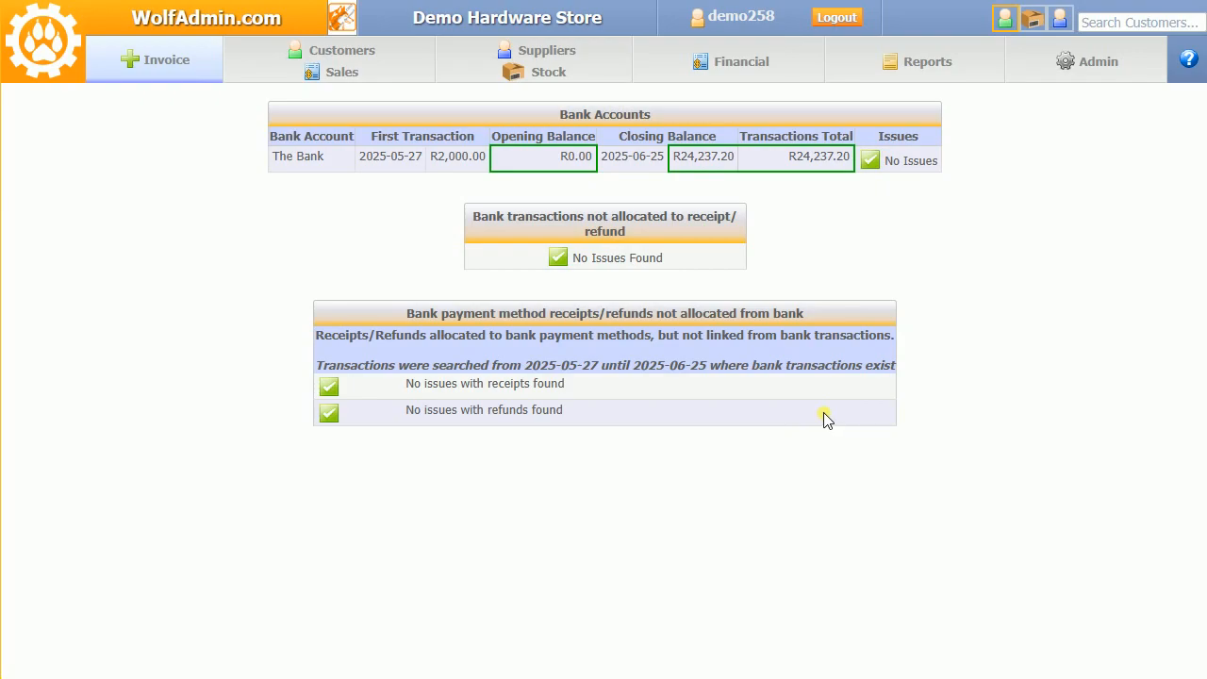
{"action": "key", "text": "alt+Left"}
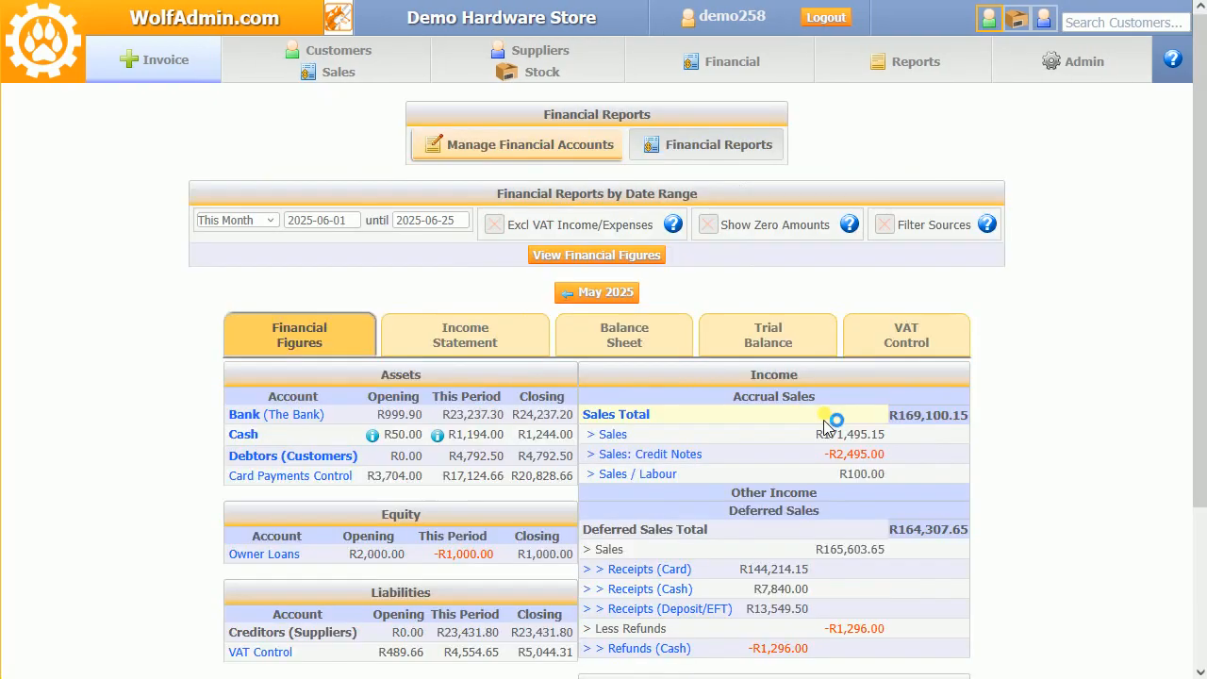
{"action": "left_click", "coordinate": [668, 334]}
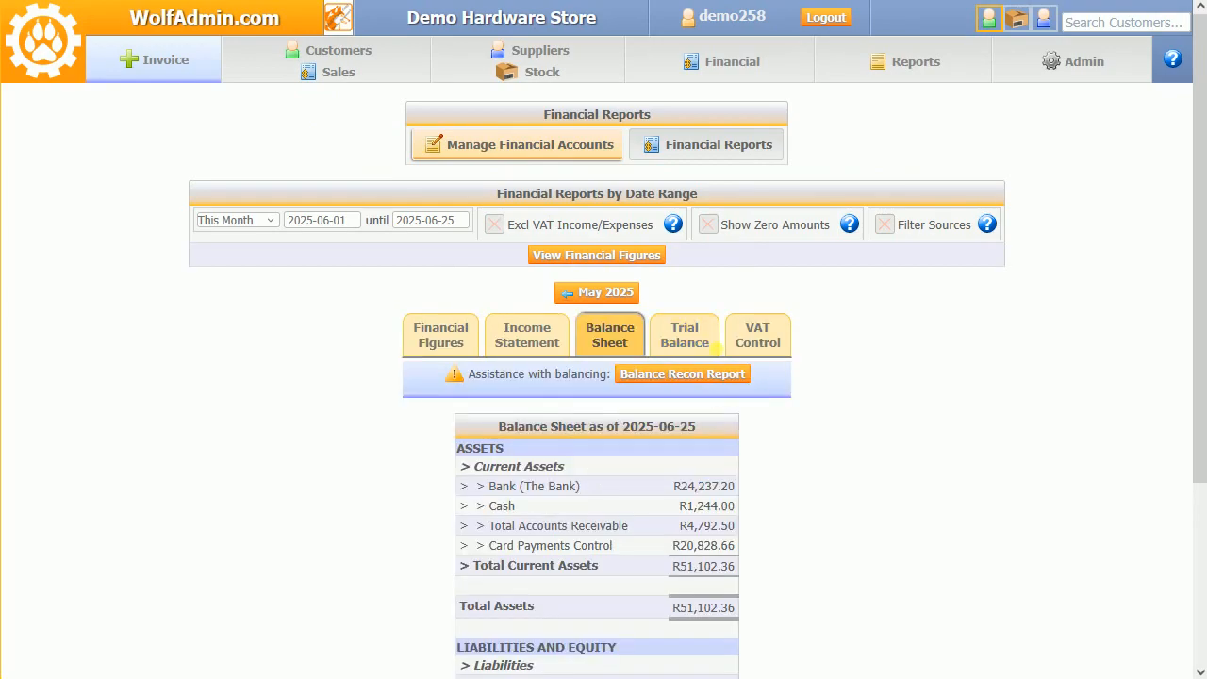
View the trial balance as at 2025-06-25 and the VAT Control report for this month
{"action": "left_click", "coordinate": [706, 335]}
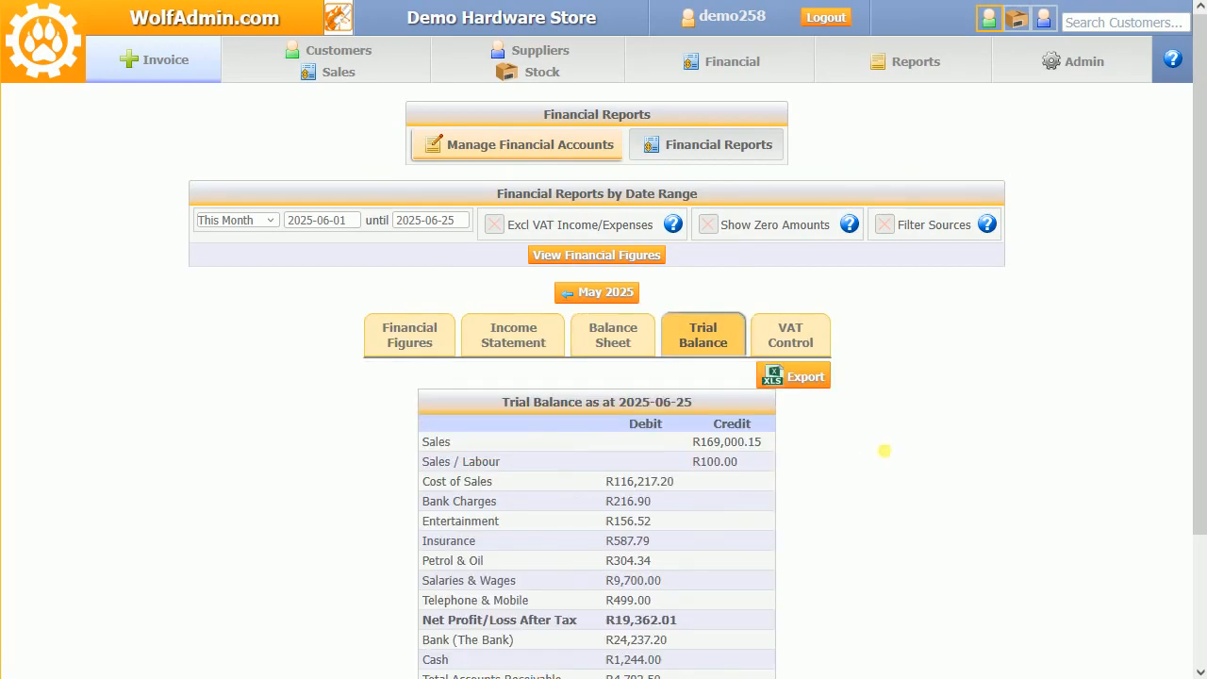
{"action": "scroll", "coordinate": [885, 451], "scroll_direction": "down", "scroll_amount": 2}
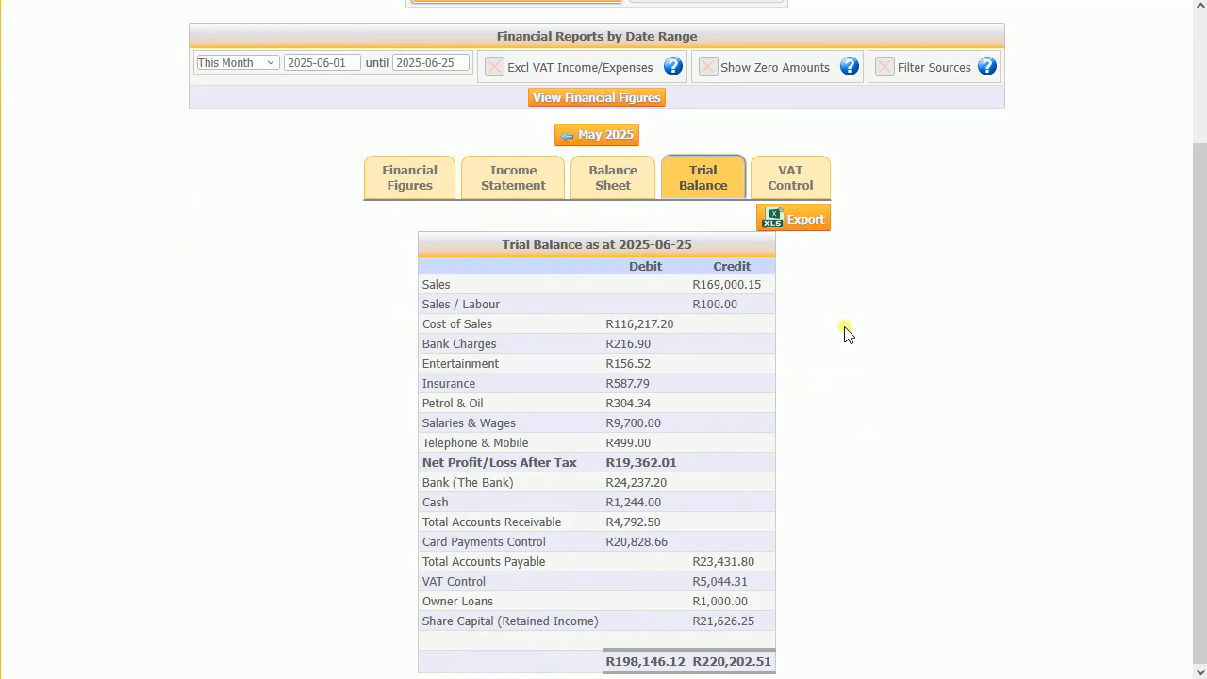
{"action": "left_click", "coordinate": [795, 171]}
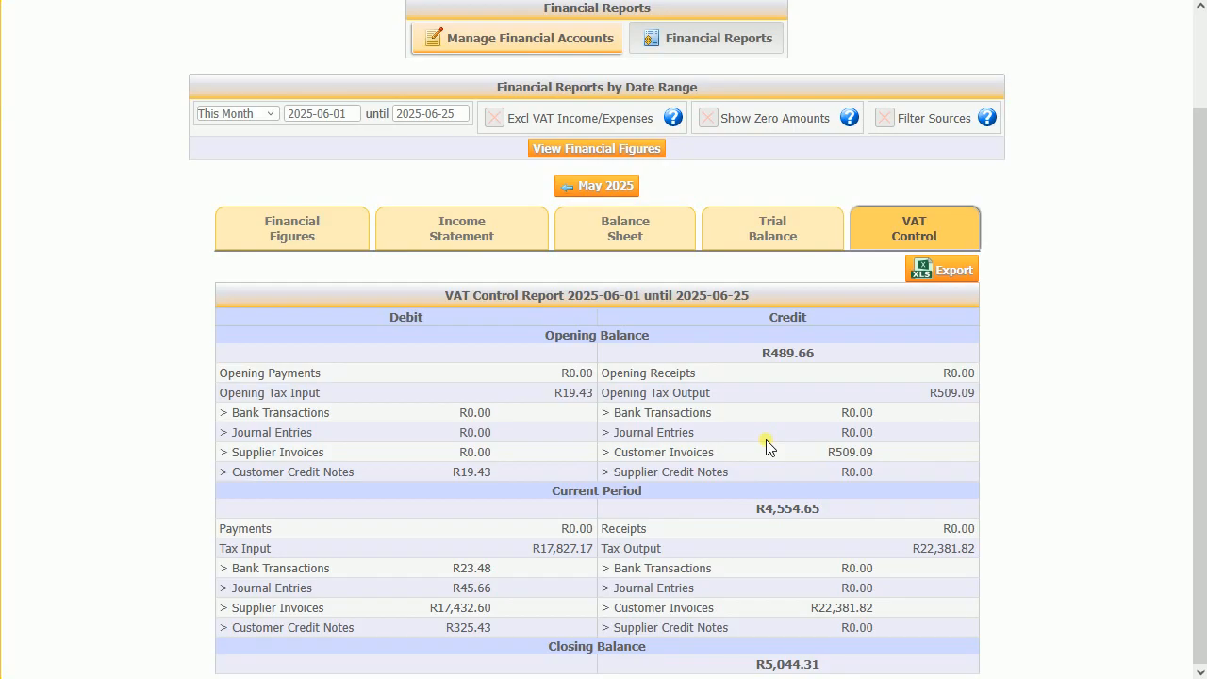
{"action": "scroll", "coordinate": [766, 448], "scroll_direction": "up", "scroll_amount": 2}
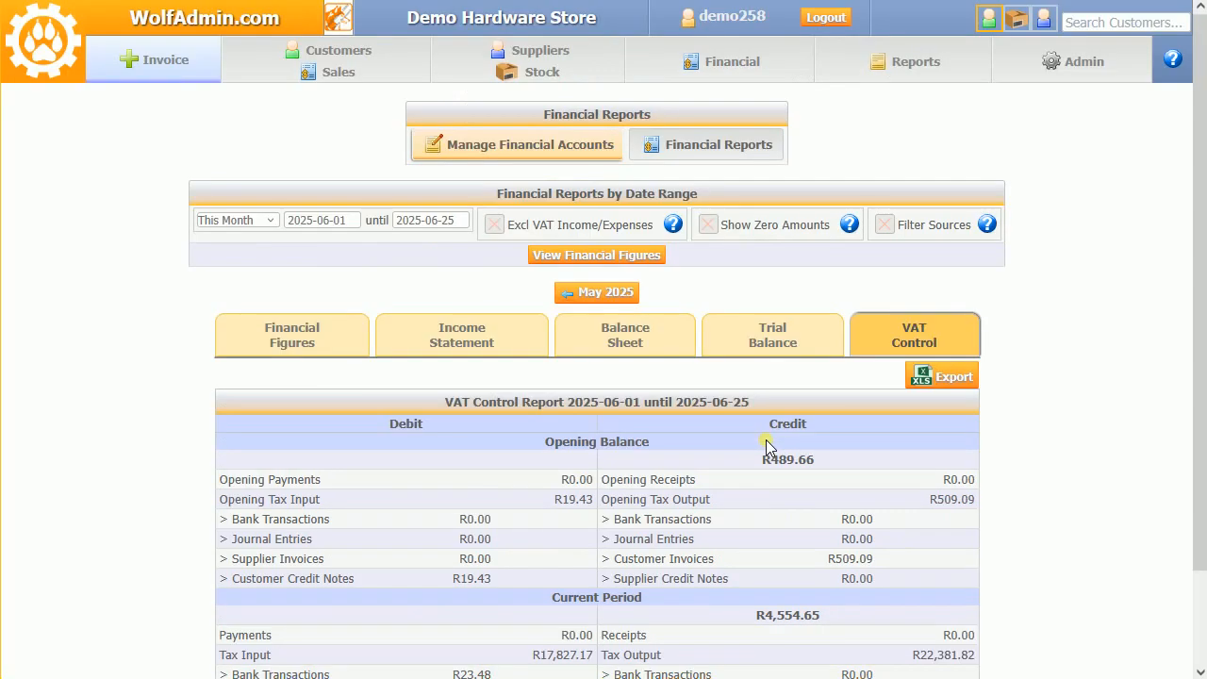
In the bank statements, allocate the -R4,700.00 salary transaction dated 2025-06-24 to VAT Control
{"action": "left_click", "coordinate": [715, 48]}
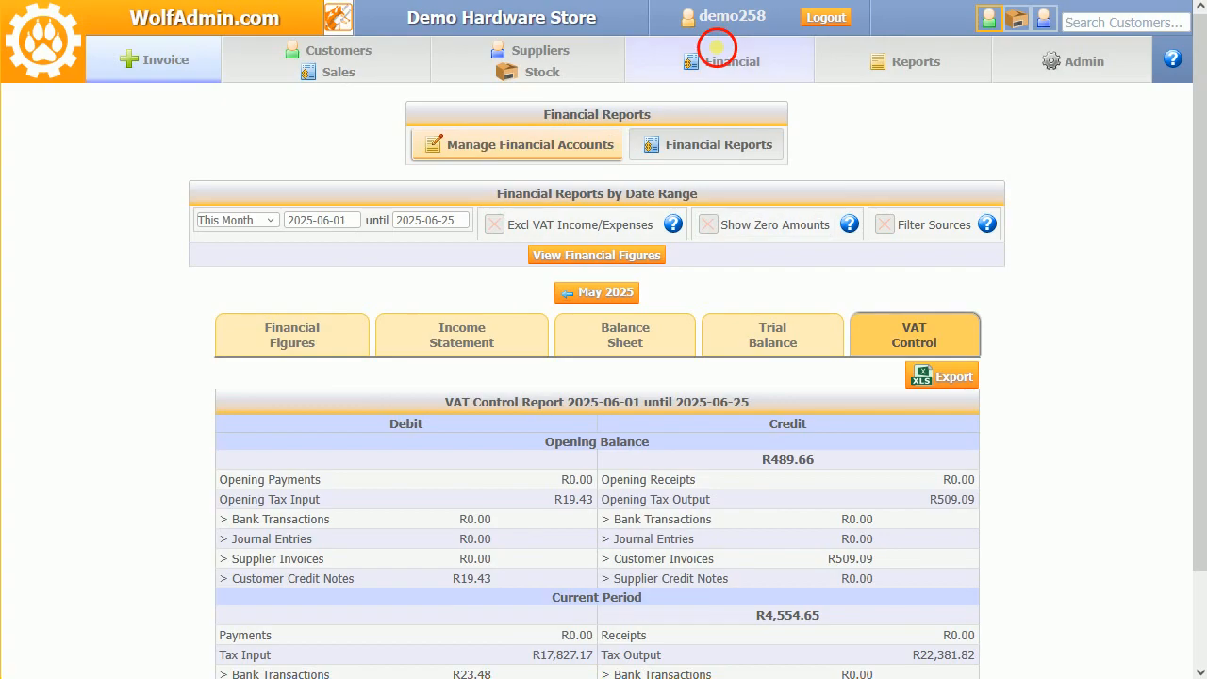
{"action": "left_click", "coordinate": [487, 98]}
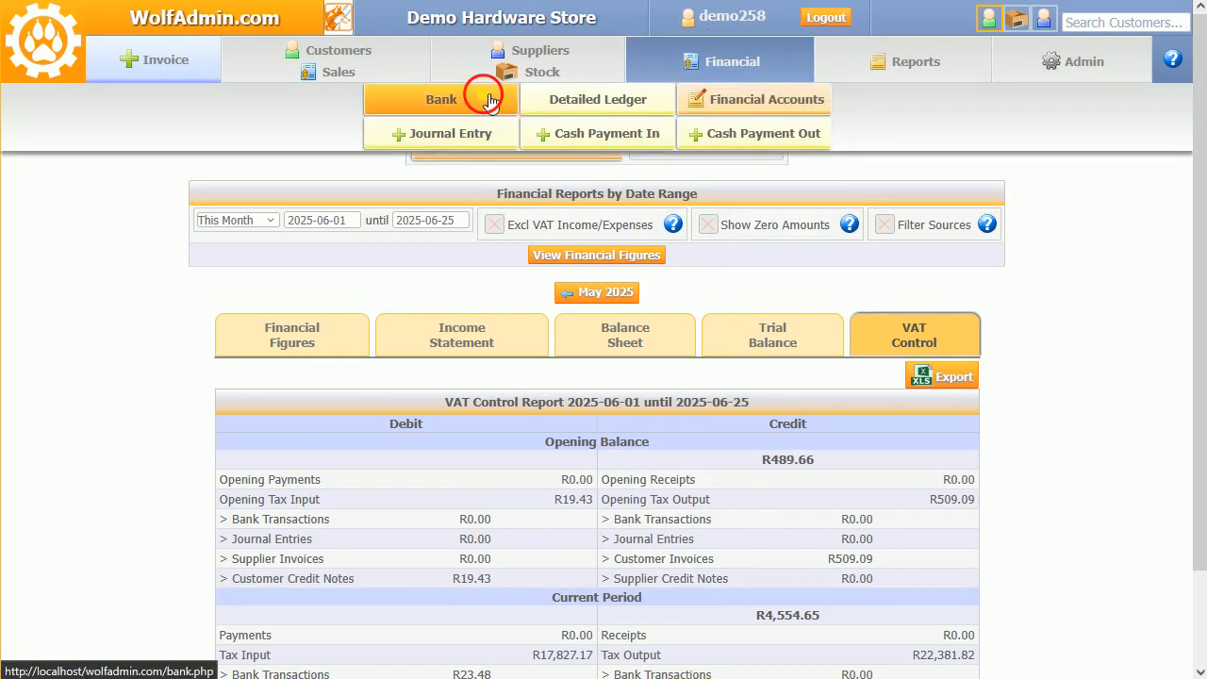
{"action": "scroll", "coordinate": [472, 472], "scroll_direction": "down", "scroll_amount": 1}
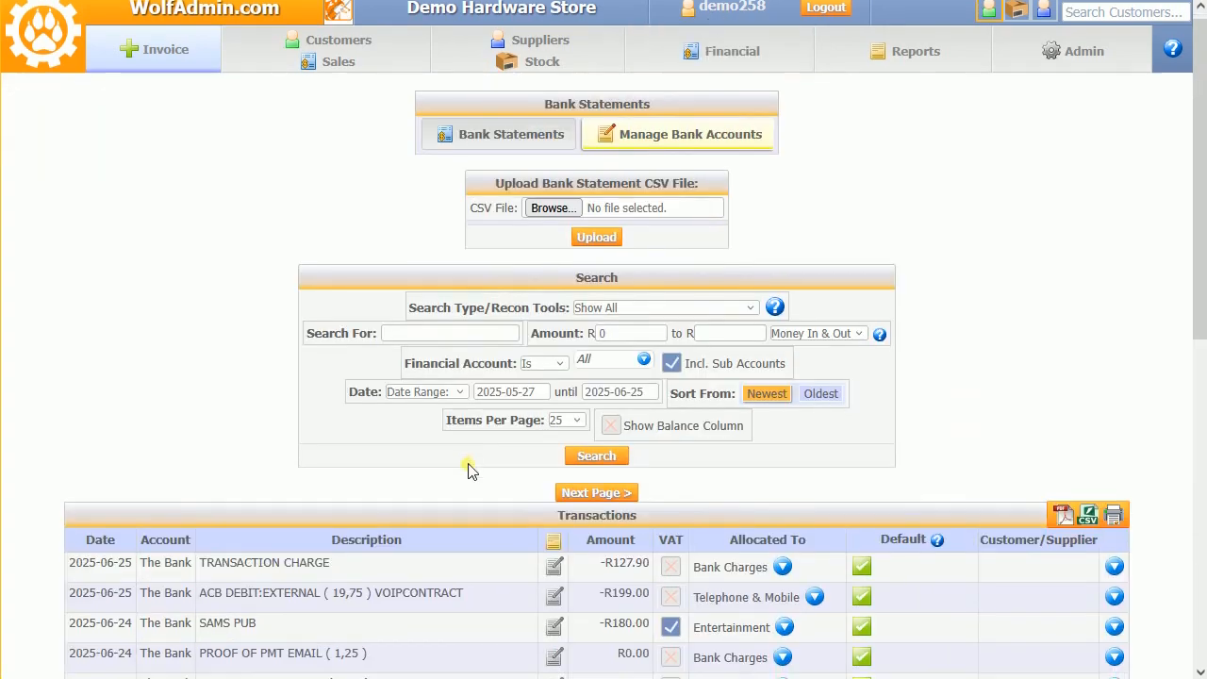
{"action": "scroll", "coordinate": [468, 464], "scroll_direction": "down", "scroll_amount": 3}
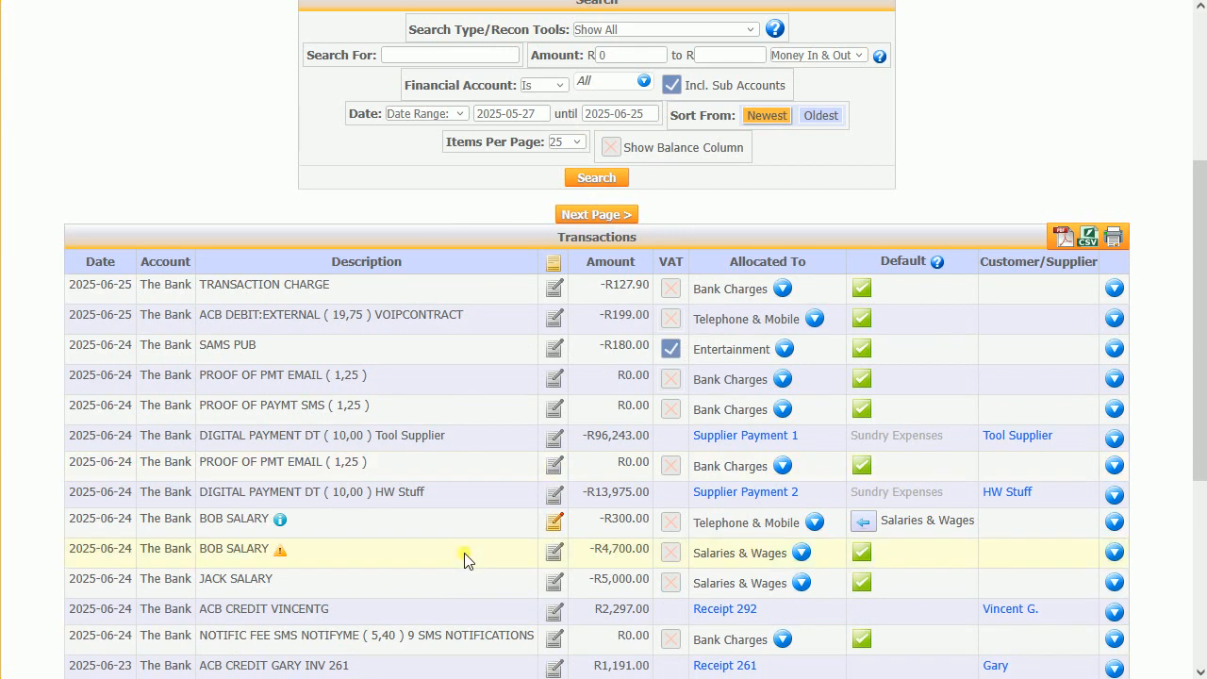
{"action": "left_click", "coordinate": [801, 552]}
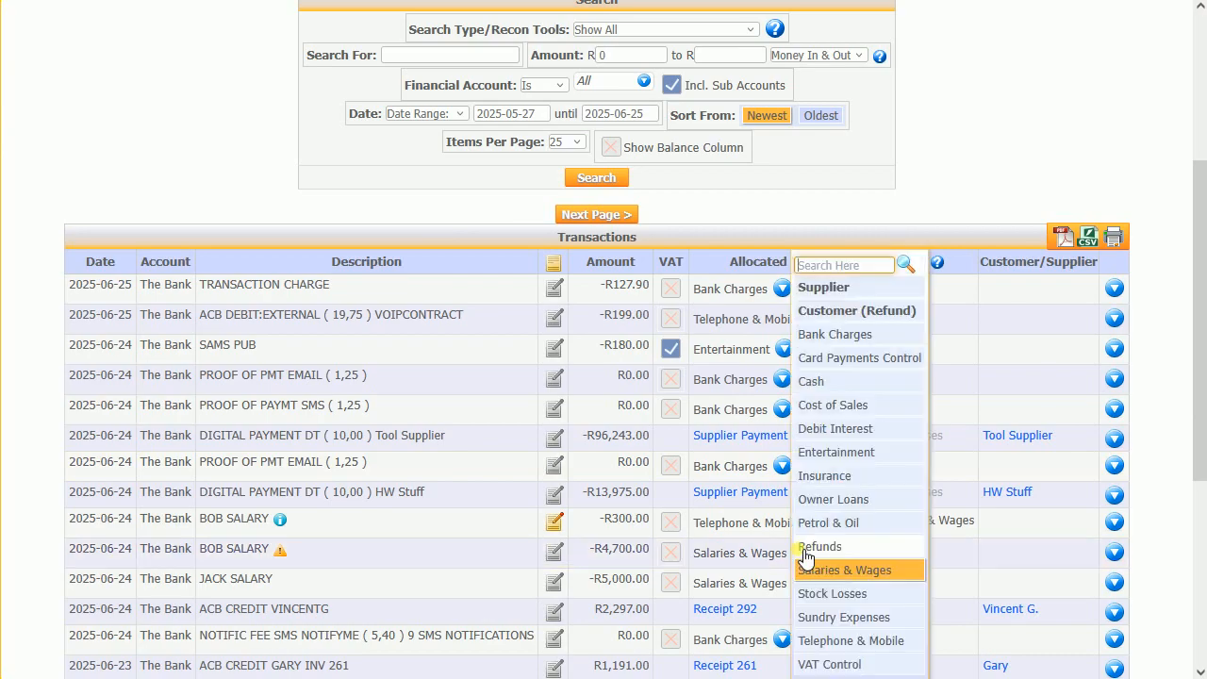
{"action": "type", "text": "vat"}
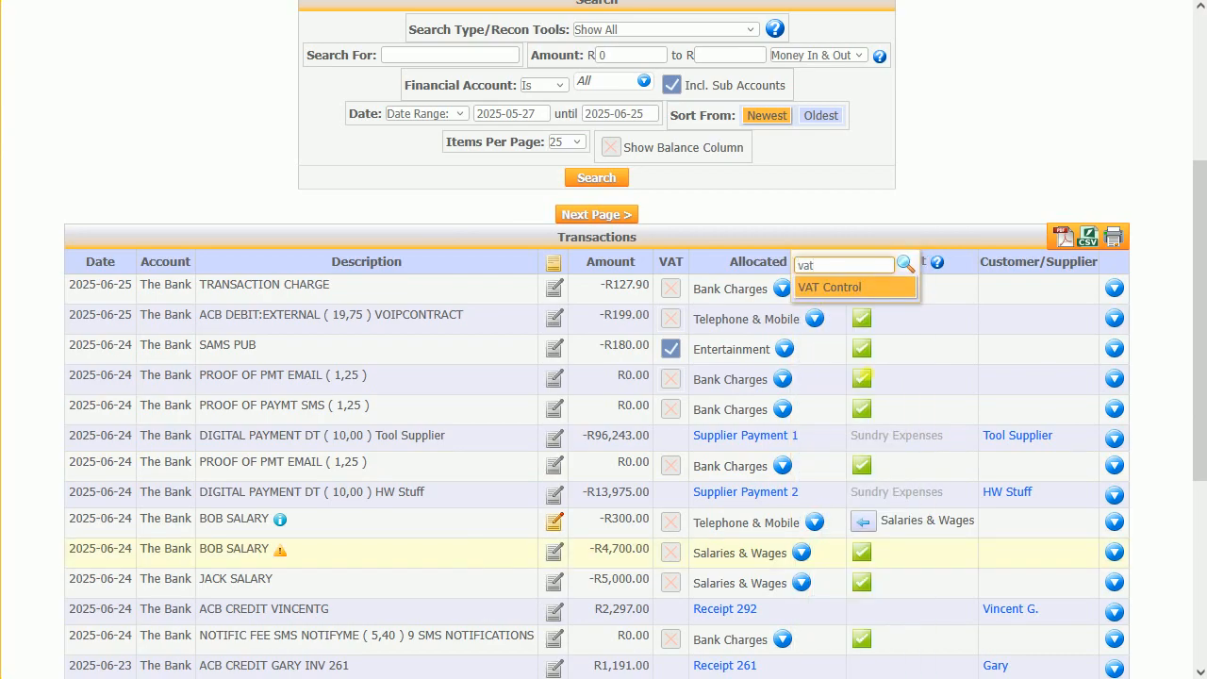
{"action": "left_click", "coordinate": [850, 288]}
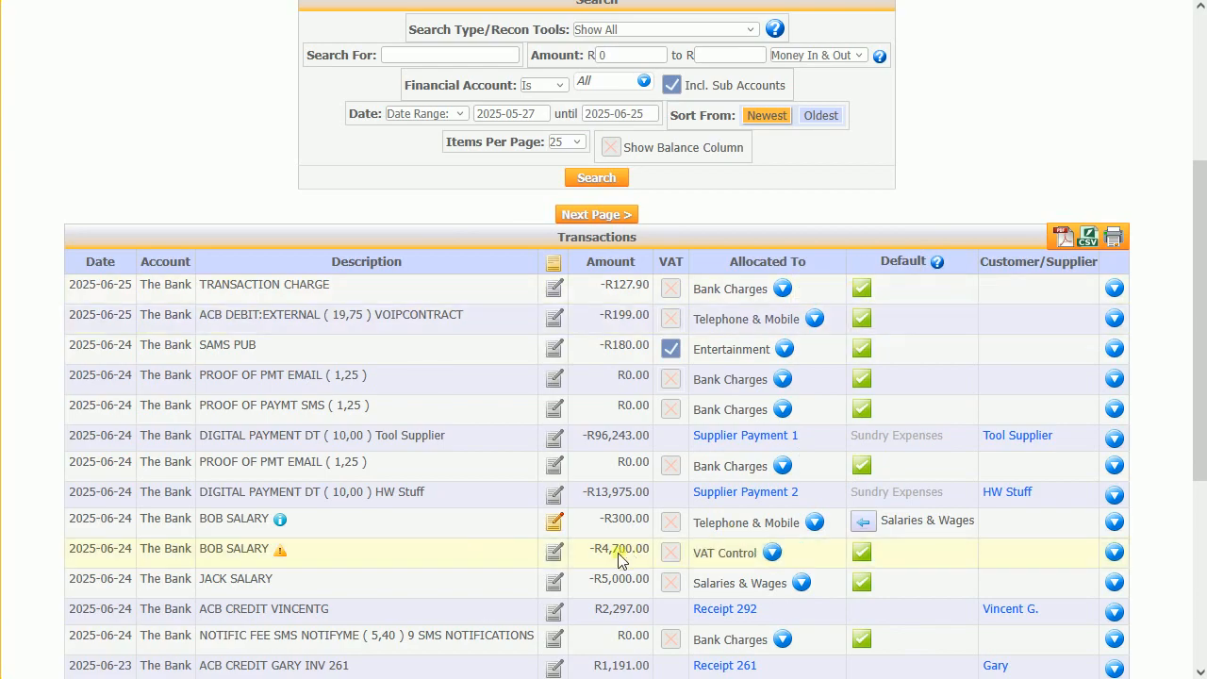
Reopen the financial reports and examine this month's VAT Control report for the newly allocated payment
{"action": "scroll", "coordinate": [651, 558], "scroll_direction": "up", "scroll_amount": 3}
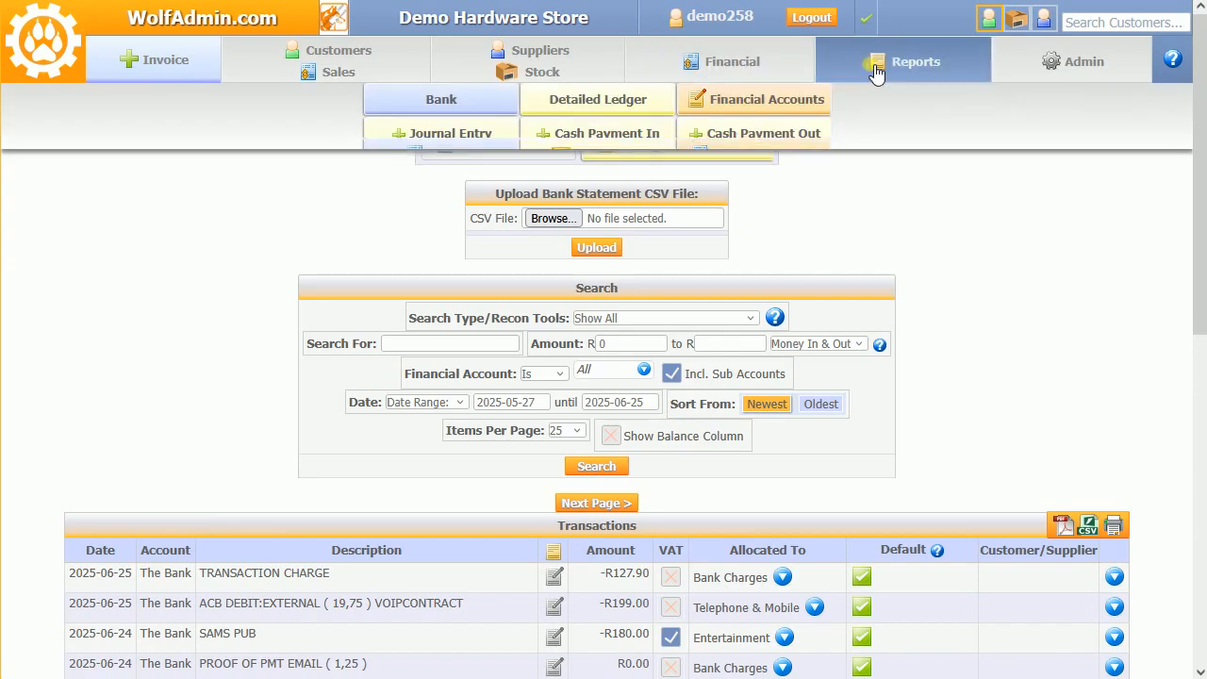
{"action": "mouse_move", "coordinate": [876, 73]}
{"action": "left_click", "coordinate": [714, 99]}
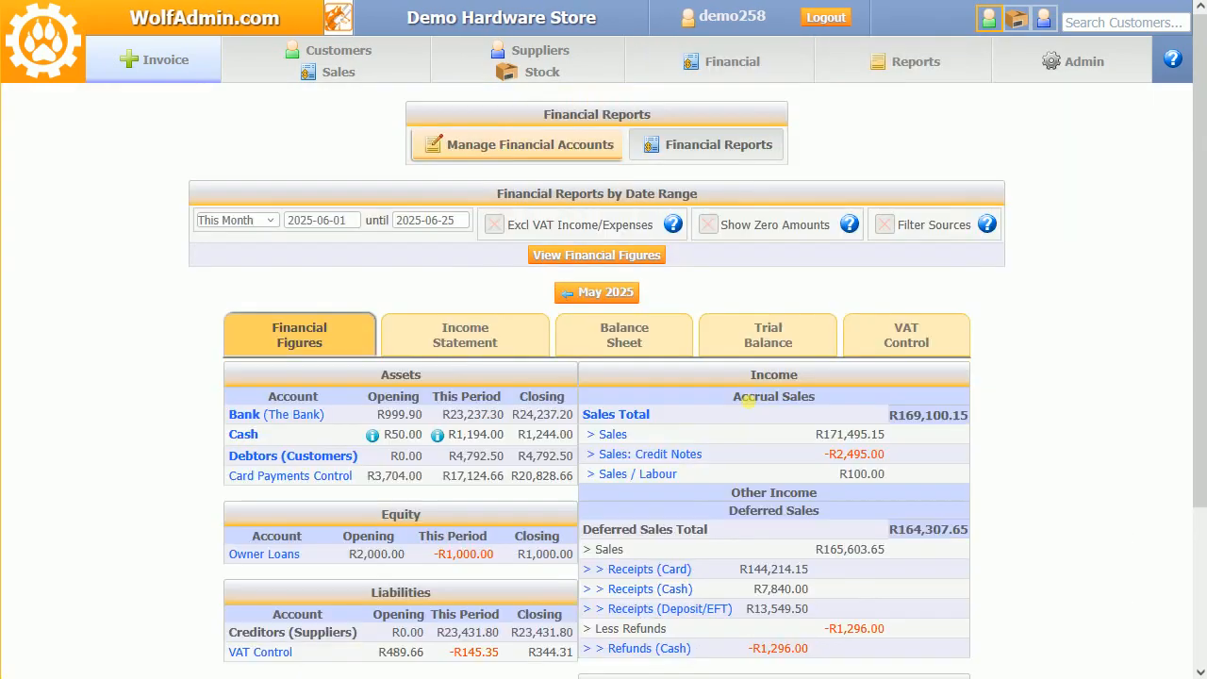
{"action": "left_click", "coordinate": [877, 330]}
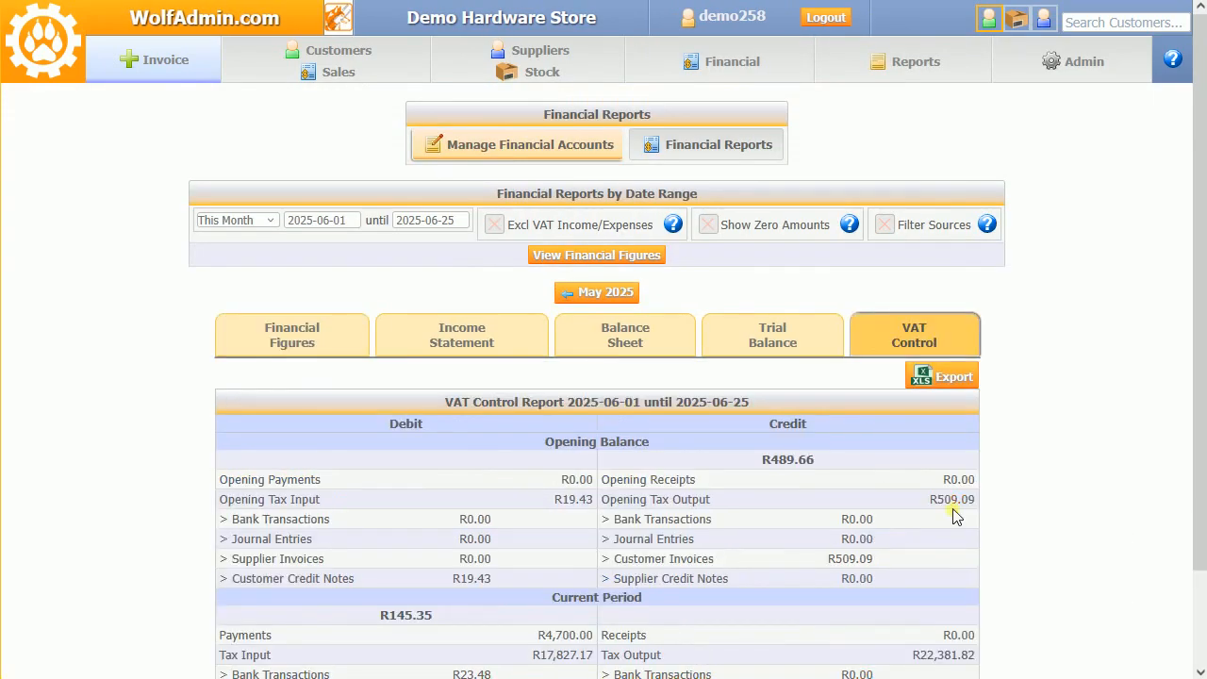
{"action": "scroll", "coordinate": [953, 514], "scroll_direction": "down", "scroll_amount": 2}
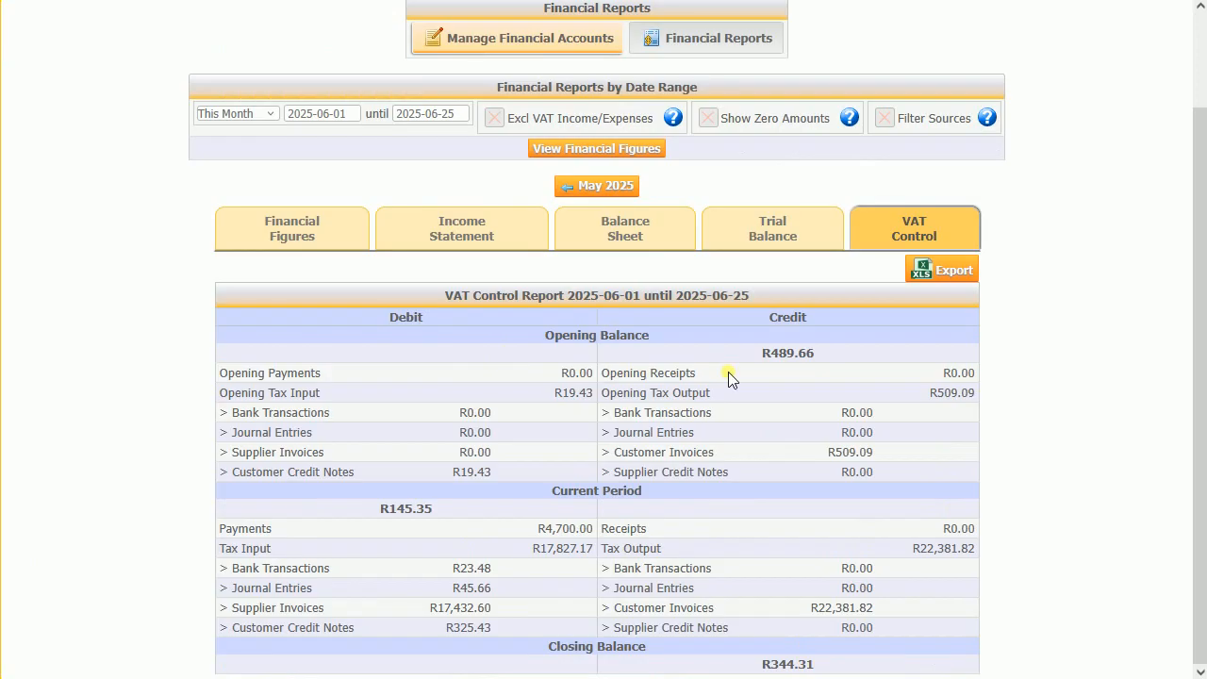
{"action": "scroll", "coordinate": [728, 372], "scroll_direction": "up", "scroll_amount": 2}
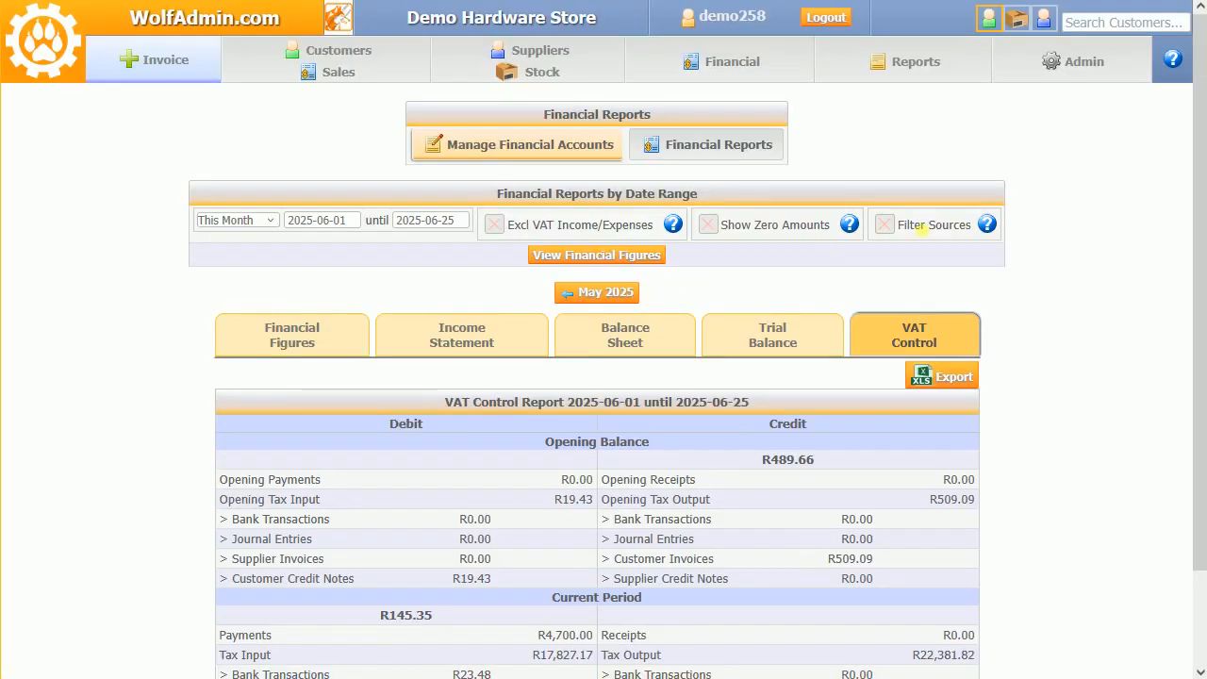
View this month's financial figures excluding VAT, with zero amounts shown and both journal entries and financial documents filtered out
{"action": "left_click", "coordinate": [937, 233]}
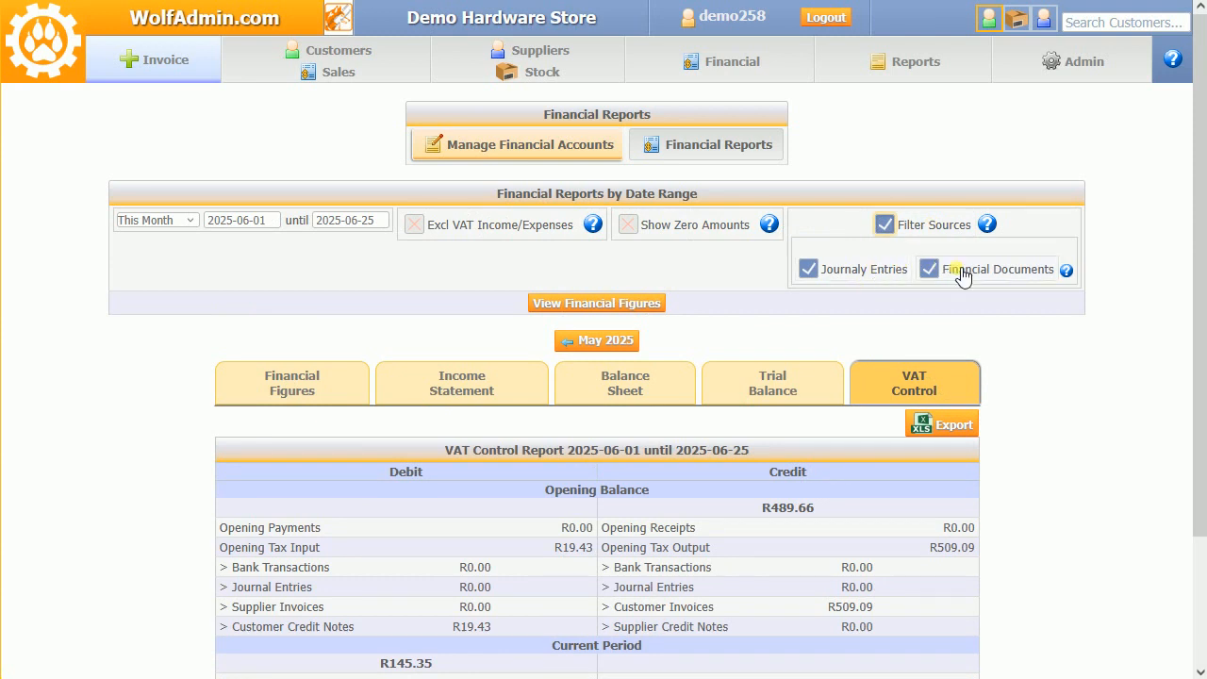
{"action": "left_click", "coordinate": [852, 273]}
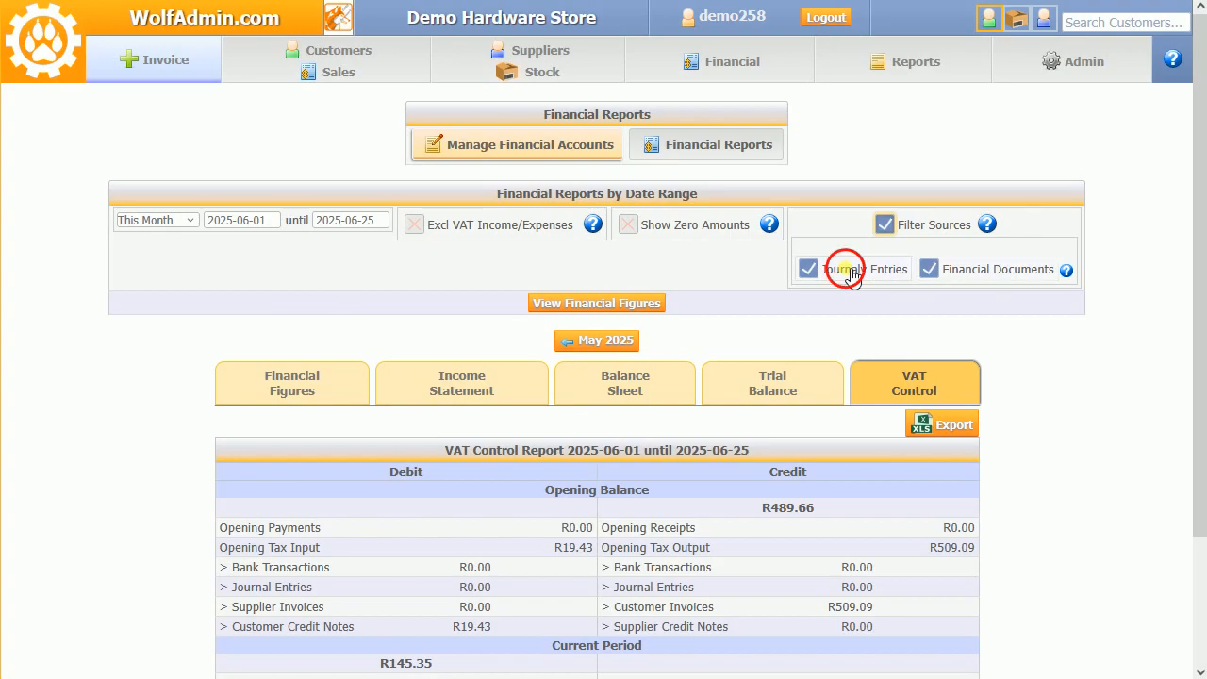
{"action": "left_click", "coordinate": [959, 272]}
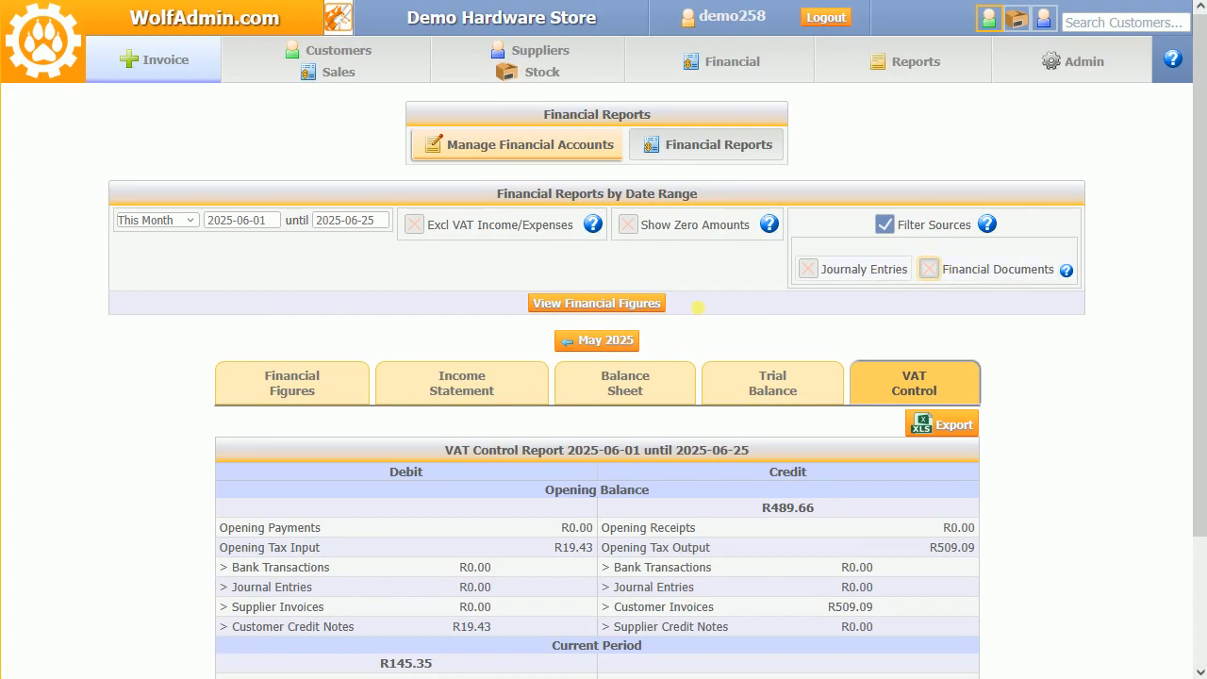
{"action": "left_click", "coordinate": [630, 224]}
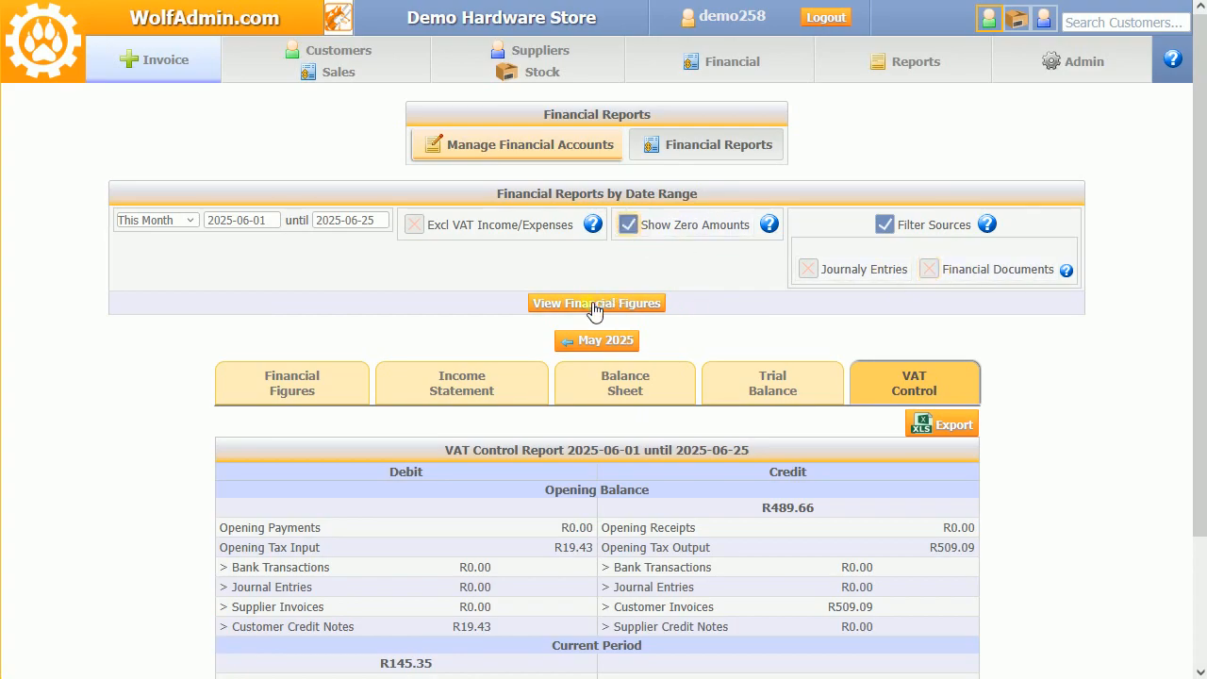
{"action": "left_click", "coordinate": [468, 229]}
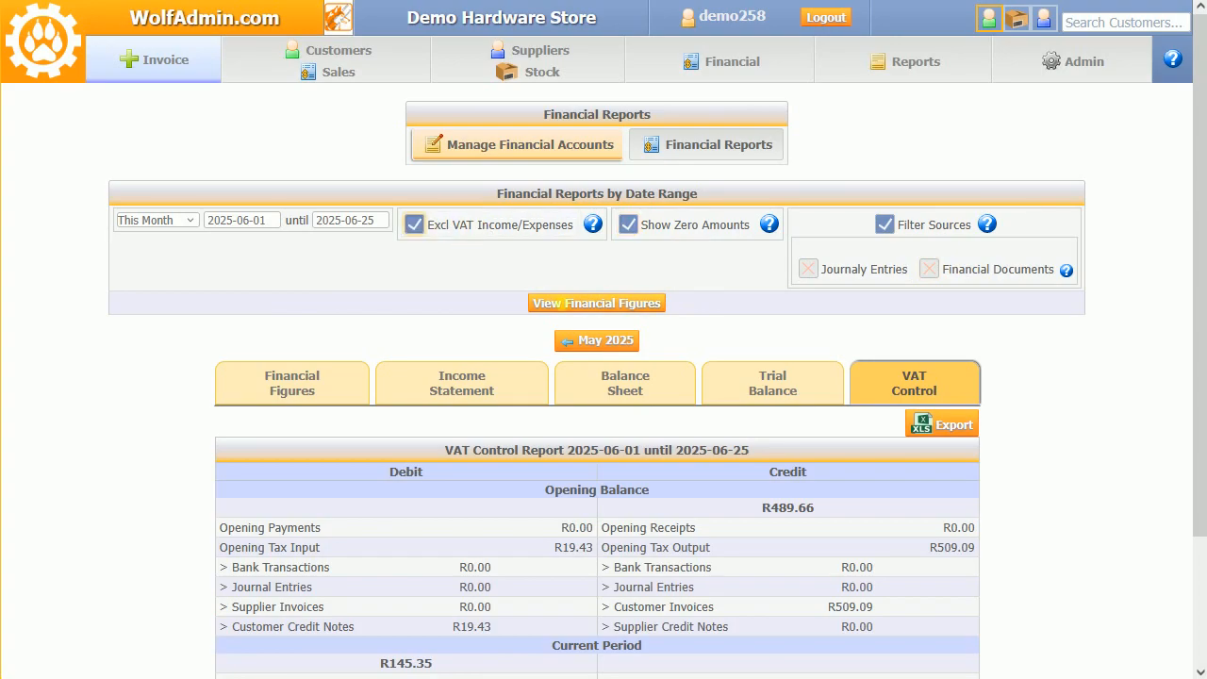
{"action": "left_click", "coordinate": [563, 304]}
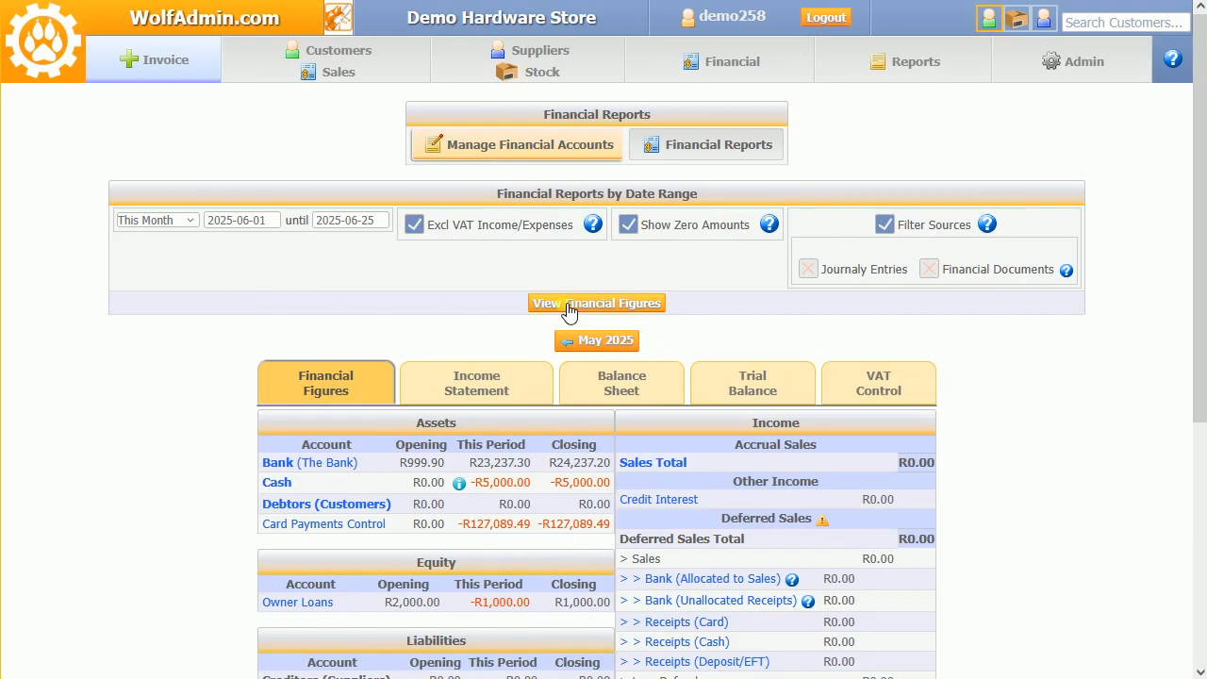
{"action": "scroll", "coordinate": [604, 549], "scroll_direction": "down", "scroll_amount": 3}
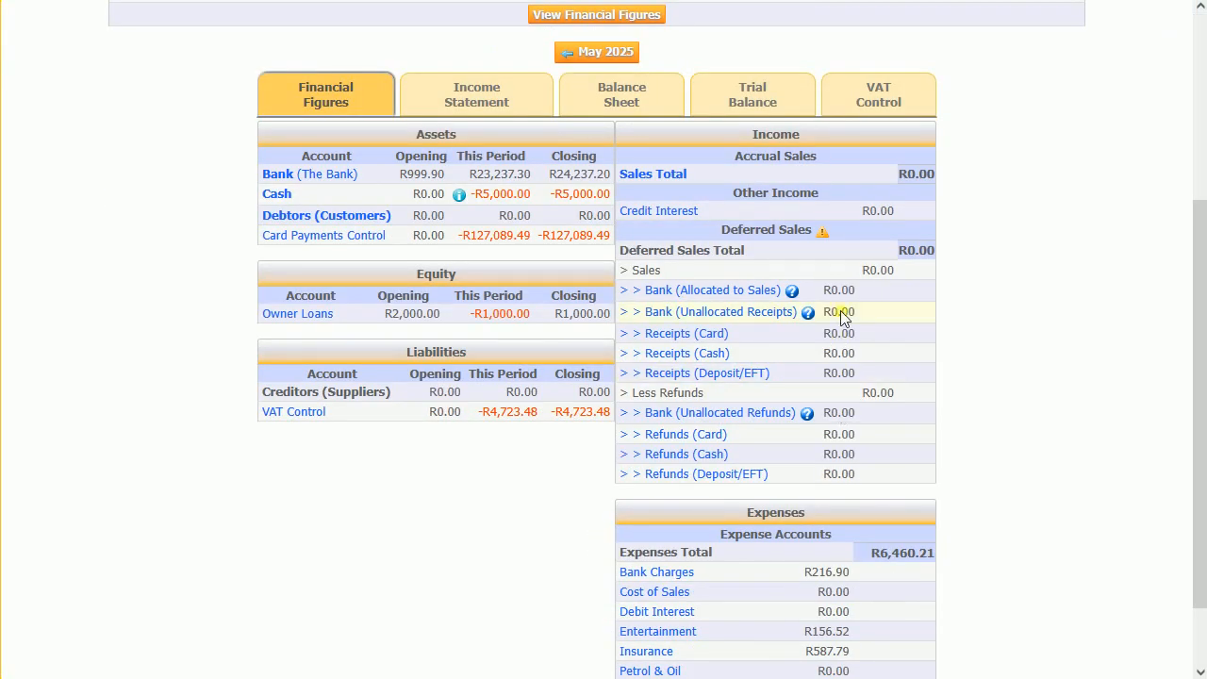
{"action": "scroll", "coordinate": [836, 471], "scroll_direction": "down", "scroll_amount": 1}
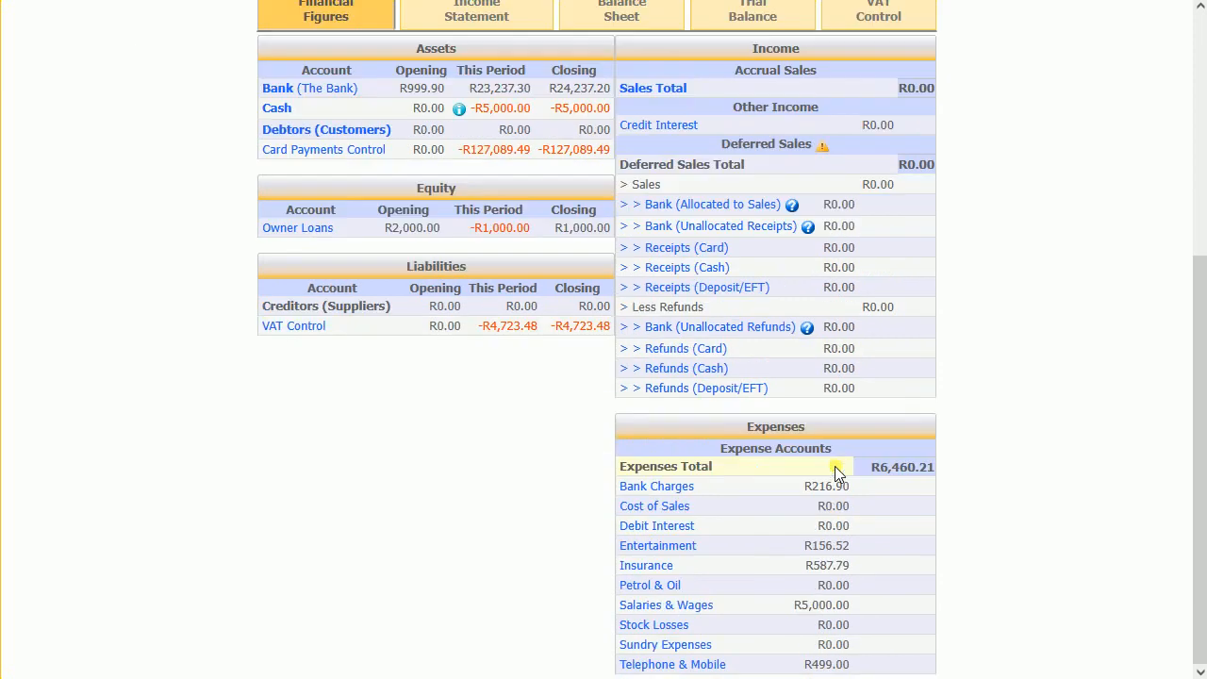
Include financial documents and journal entries in the source filter again and reload the financial figures
{"action": "scroll", "coordinate": [835, 466], "scroll_direction": "up", "scroll_amount": 4}
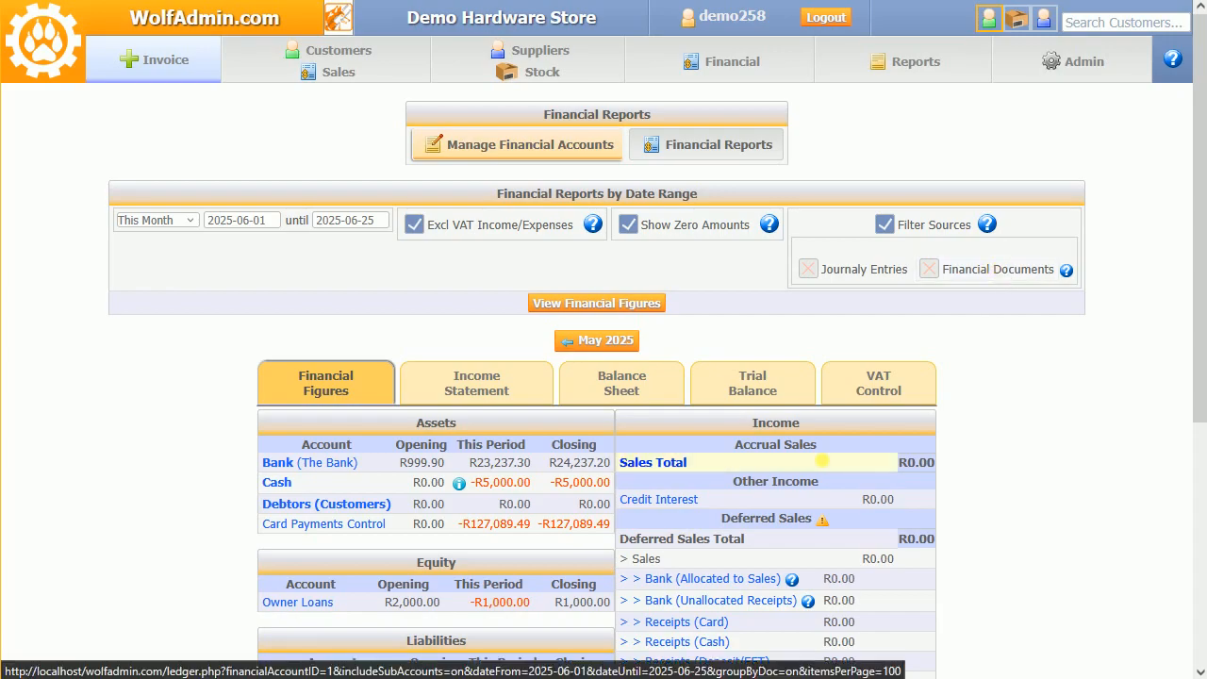
{"action": "left_click", "coordinate": [928, 267]}
{"action": "left_click", "coordinate": [828, 271]}
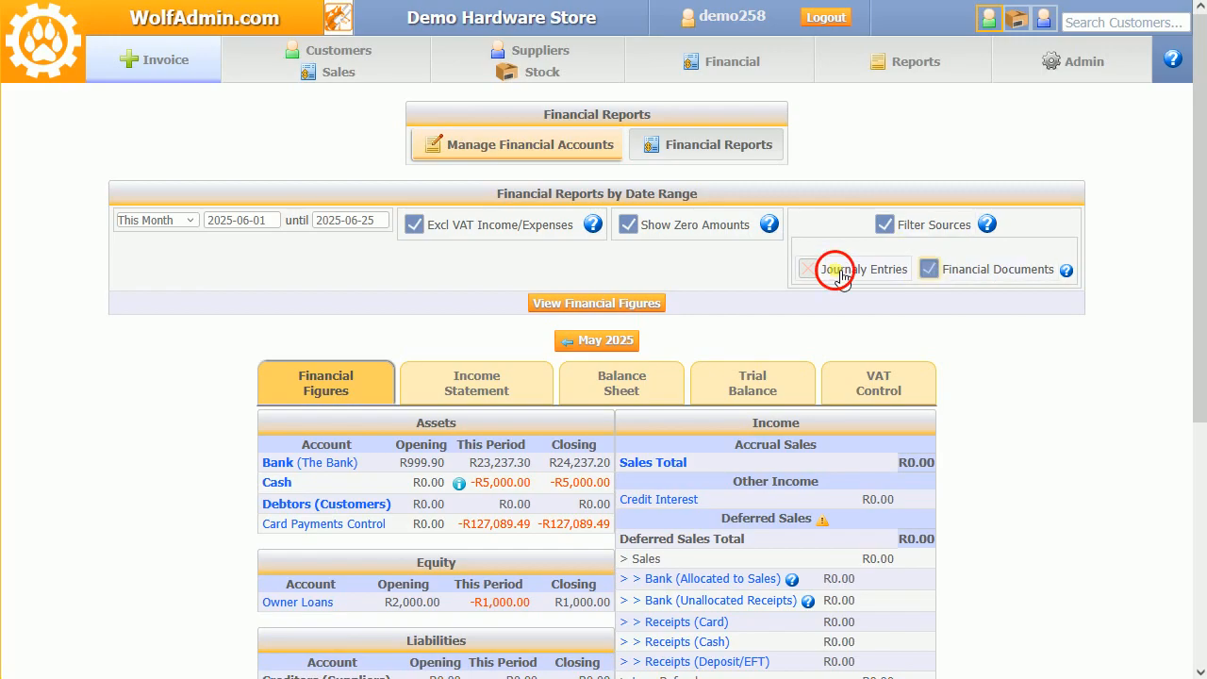
{"action": "left_click", "coordinate": [618, 303]}
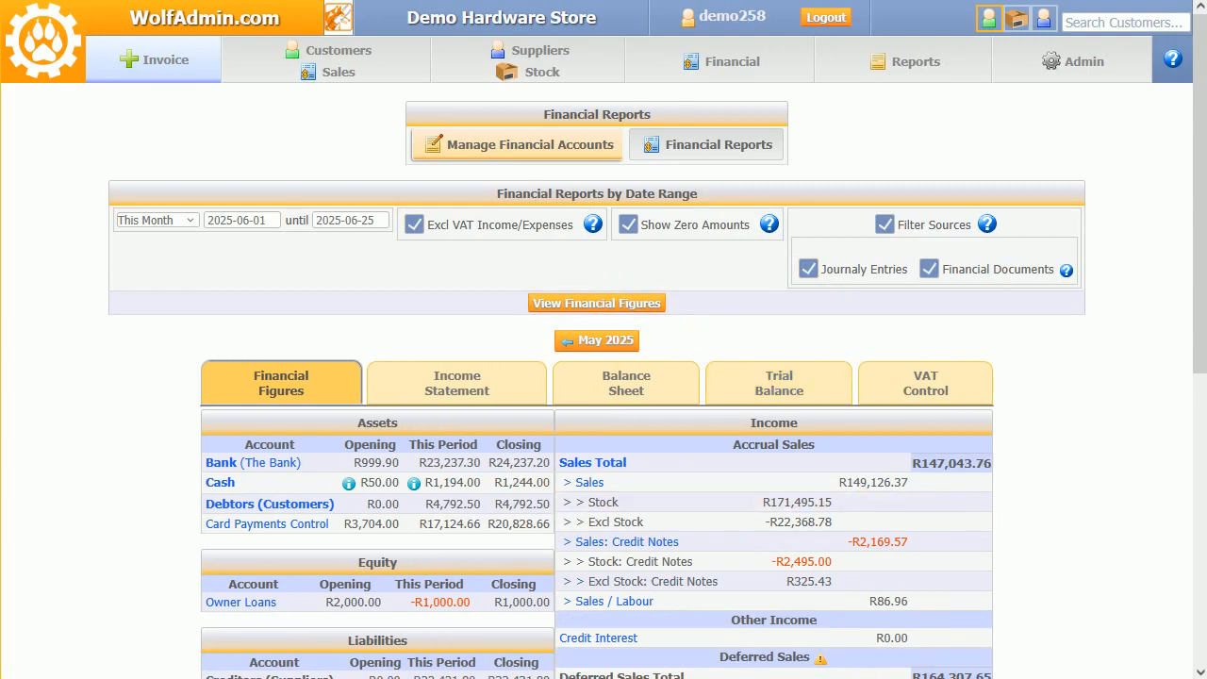
Open the sales reports and view sales by day for 2025-06-22 and the prior 7 days
{"action": "left_click", "coordinate": [867, 61]}
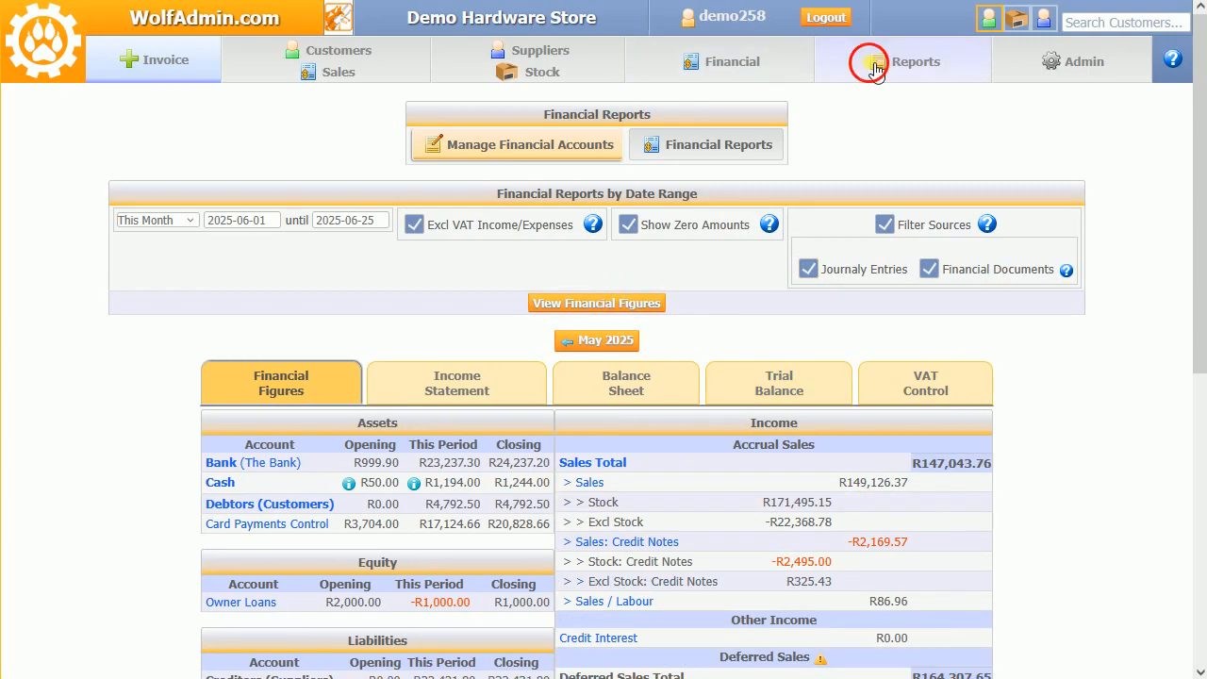
{"action": "left_click", "coordinate": [635, 99]}
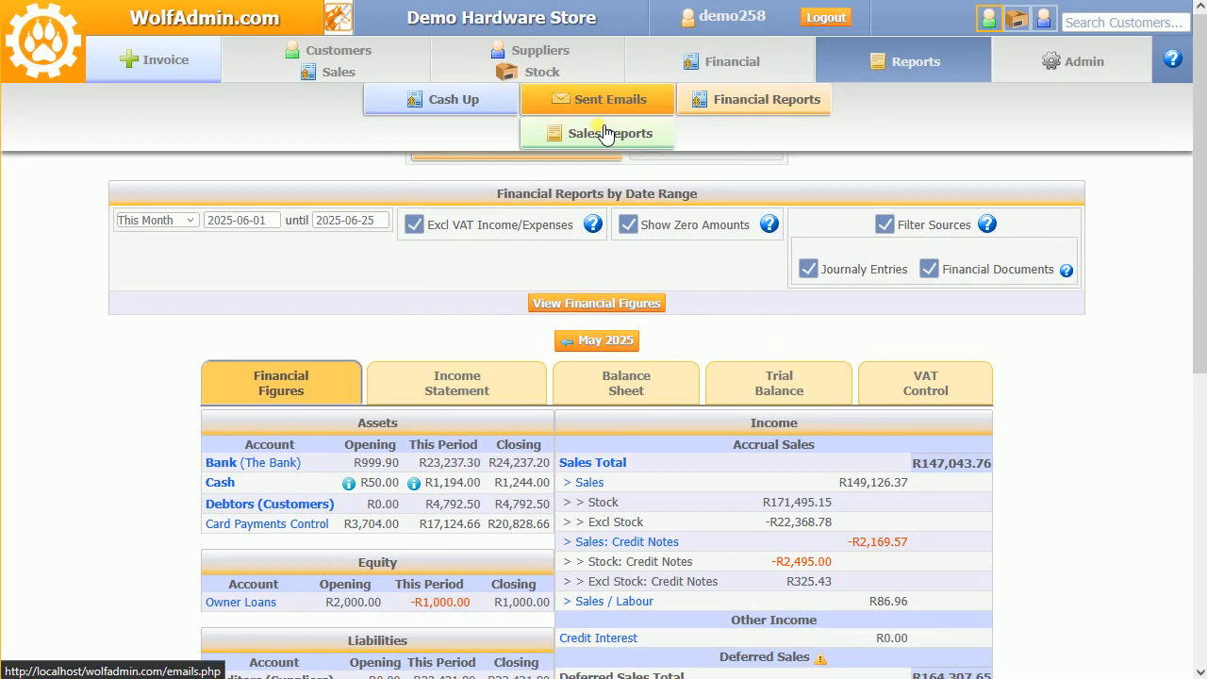
{"action": "left_click", "coordinate": [607, 133]}
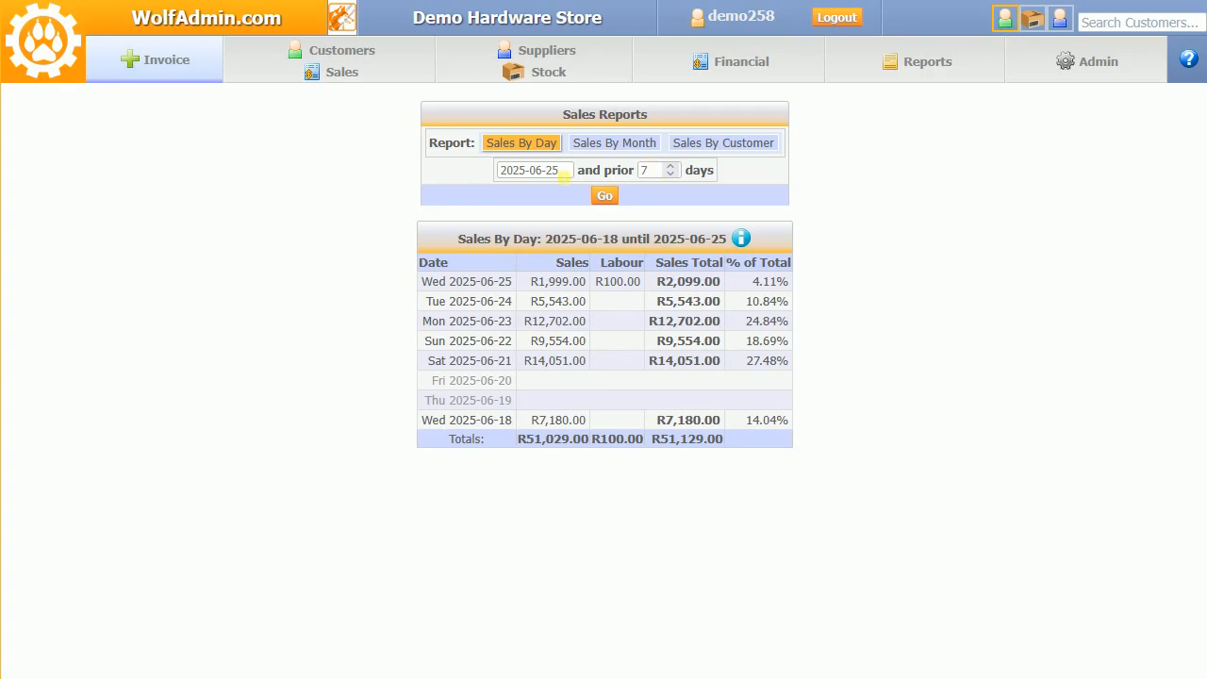
{"action": "left_click", "coordinate": [555, 171]}
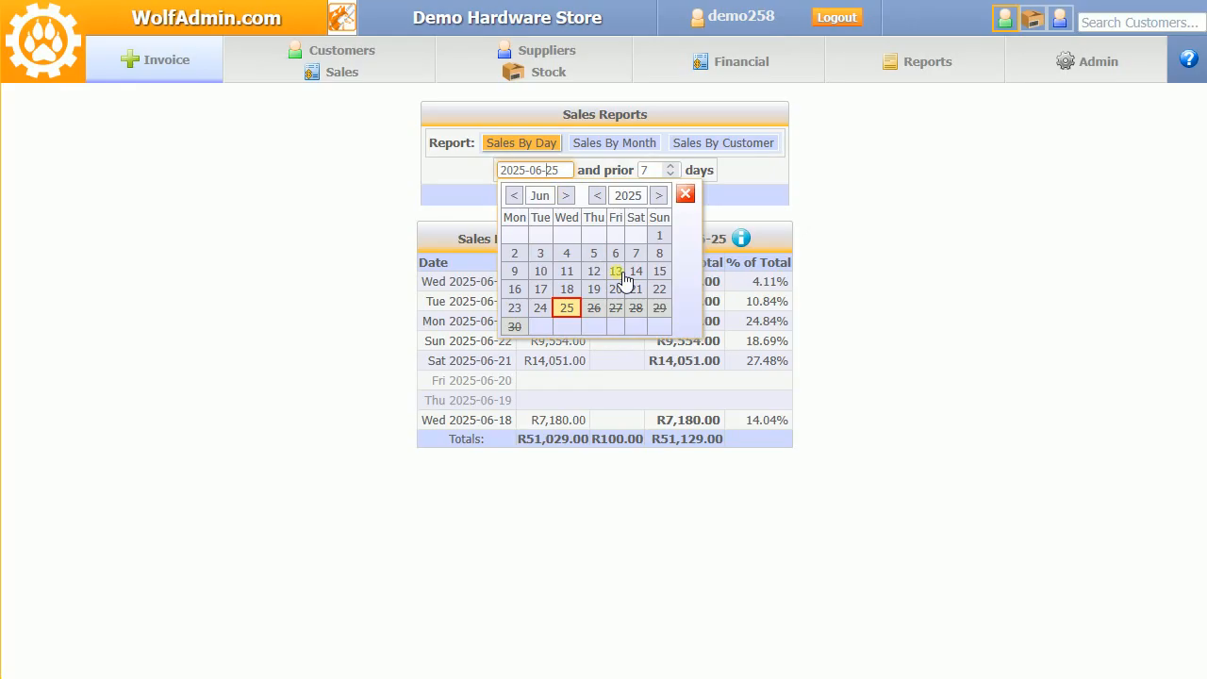
{"action": "left_click", "coordinate": [487, 278]}
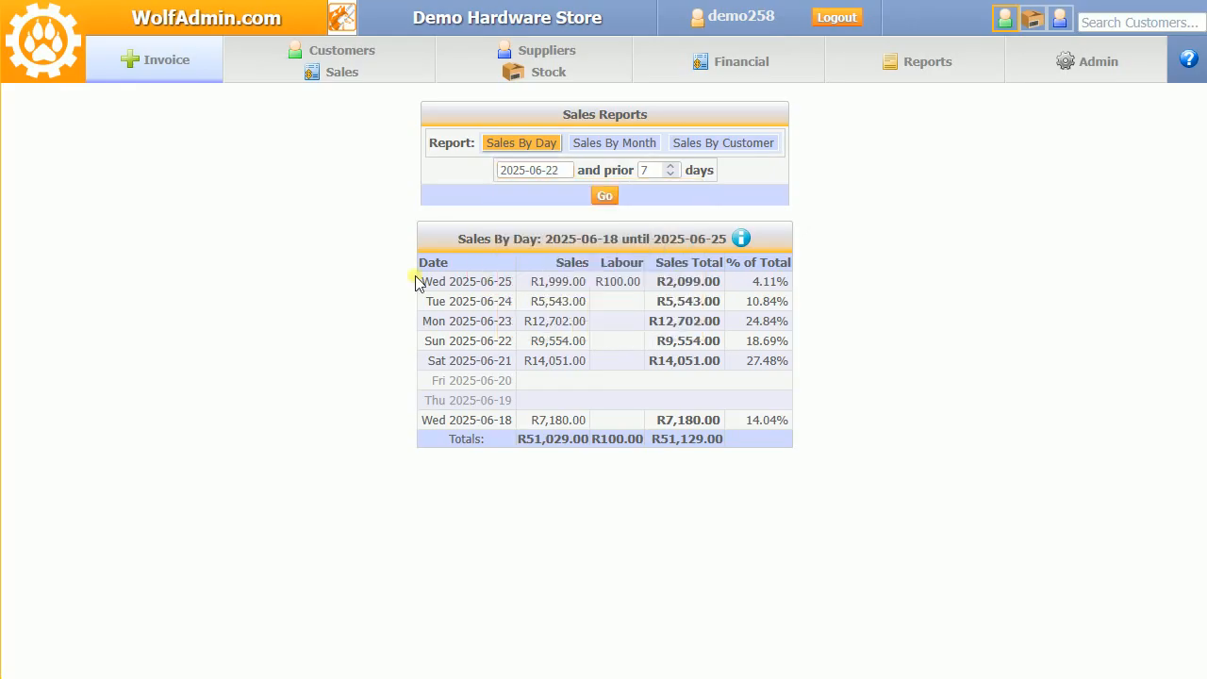
{"action": "left_click", "coordinate": [596, 196]}
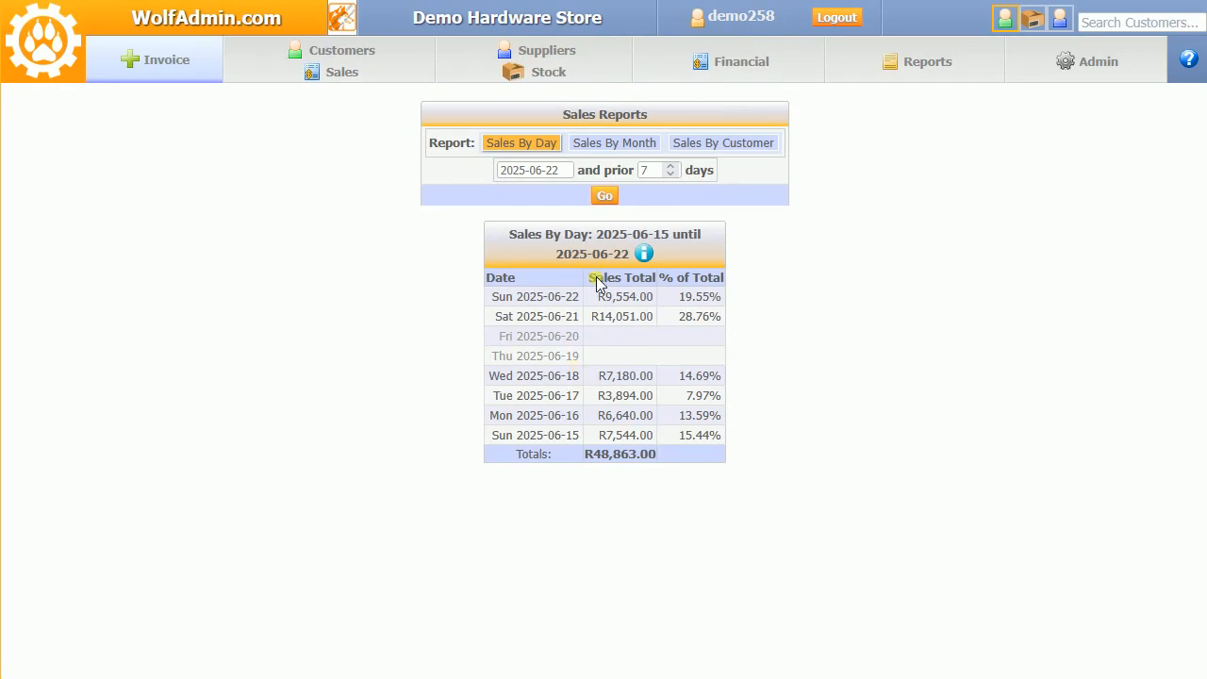
Reload the daily sales report with 6 prior days and view sales by month for 12 months until June 2025
{"action": "double_click", "coordinate": [650, 169]}
{"action": "type", "text": "6"}
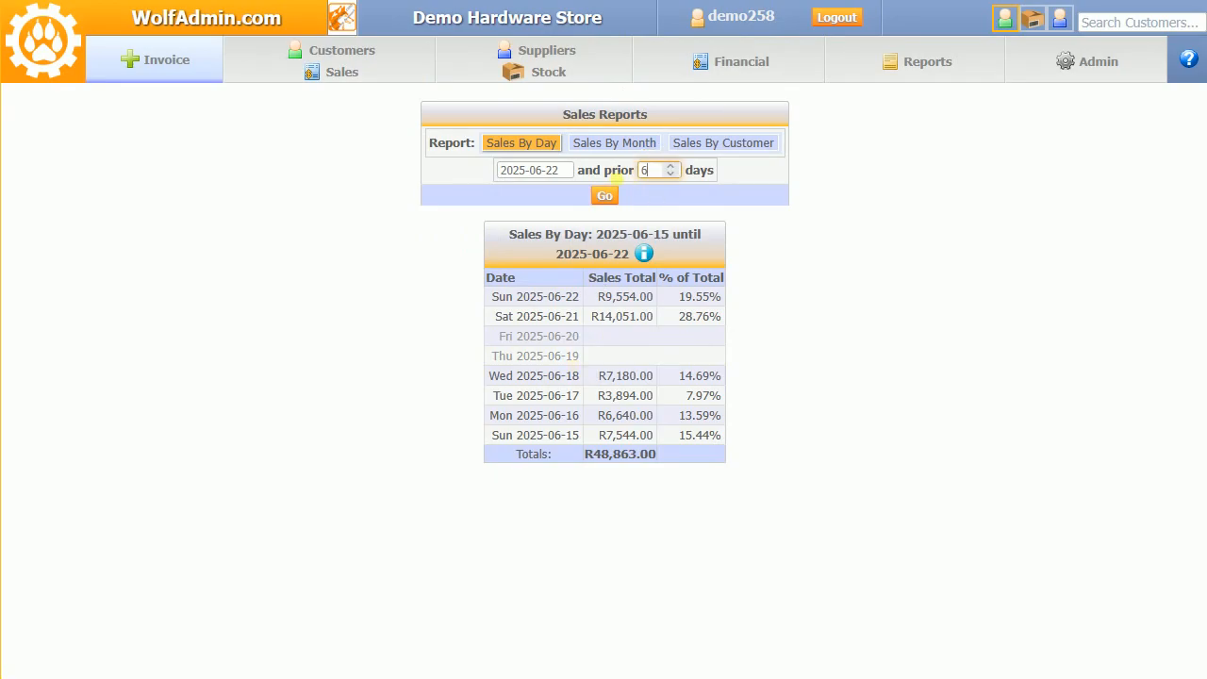
{"action": "left_click", "coordinate": [604, 196]}
{"action": "left_click", "coordinate": [605, 195]}
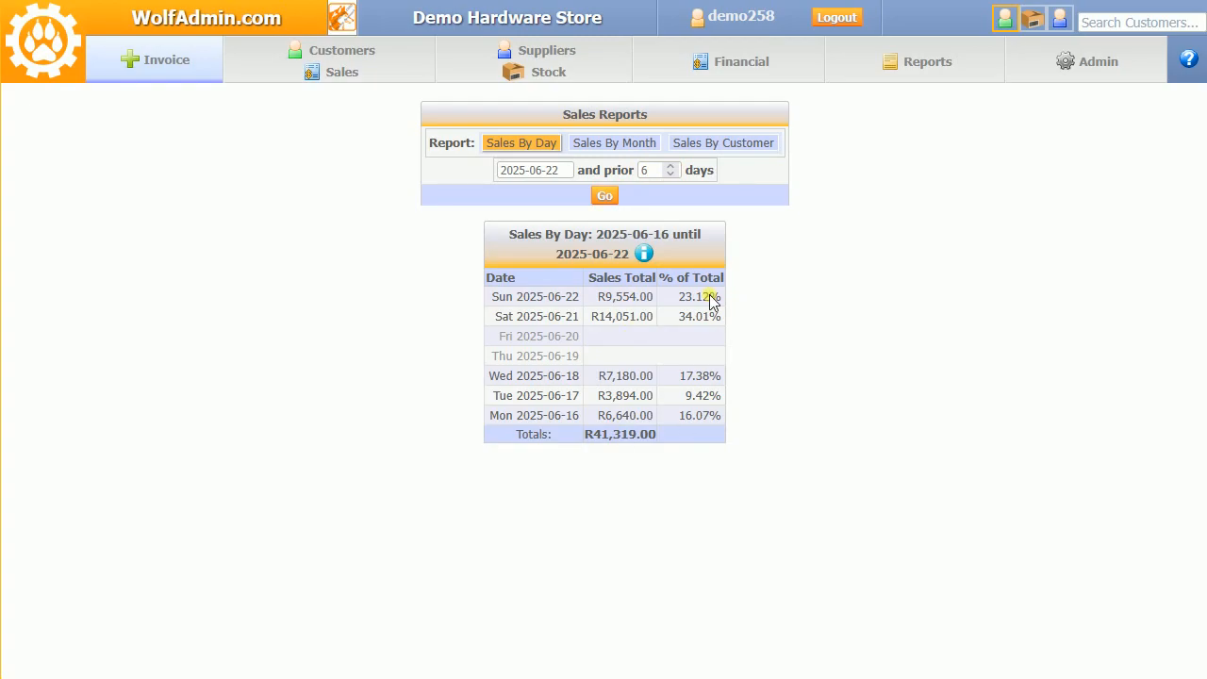
{"action": "left_click", "coordinate": [612, 143]}
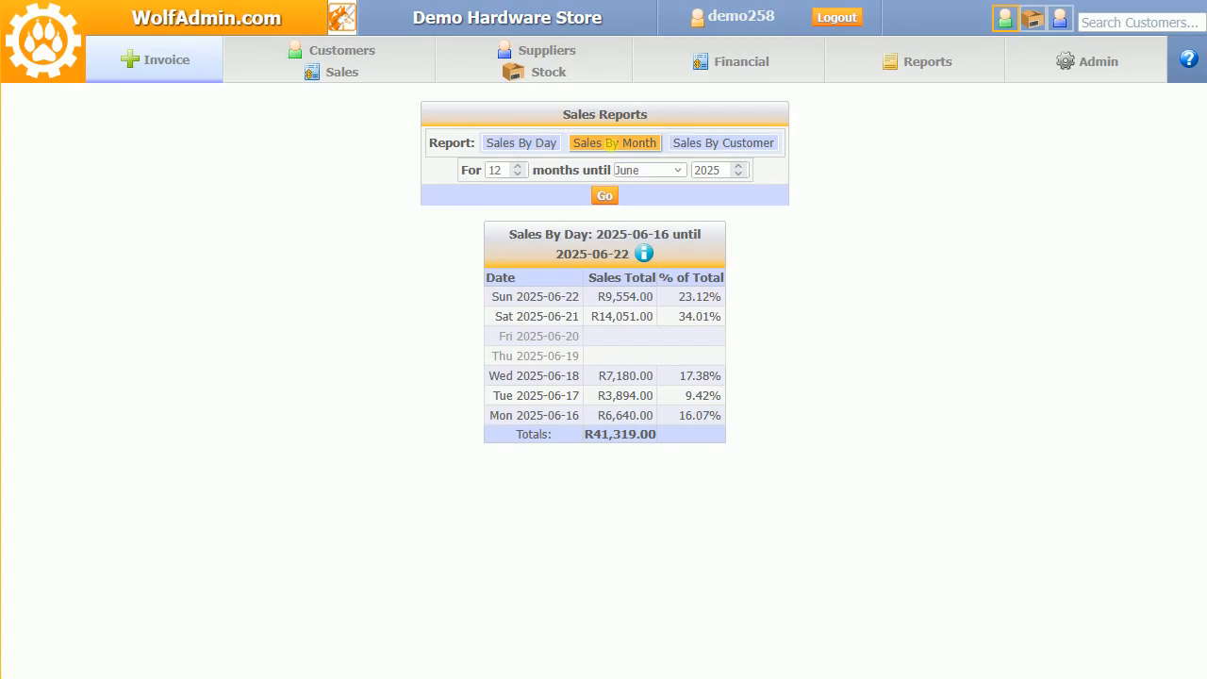
{"action": "left_click", "coordinate": [607, 198]}
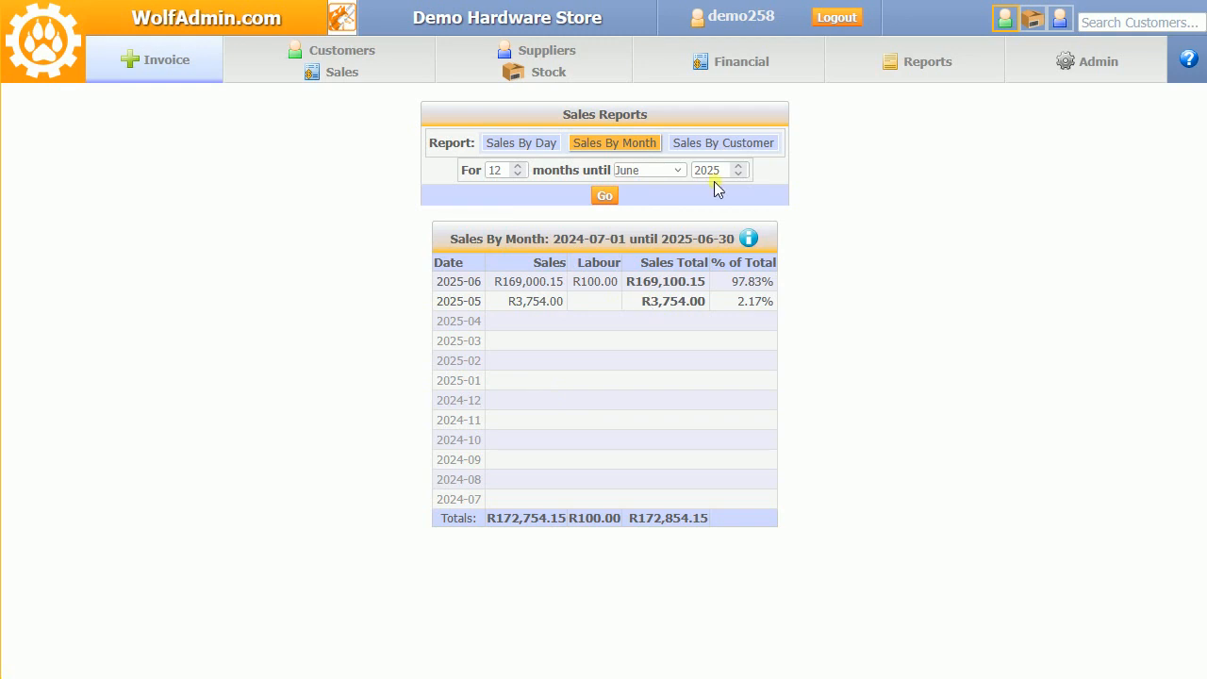
View sales by customer for the last 30 days, first with the Cash account and again with it excluded
{"action": "left_click", "coordinate": [714, 143]}
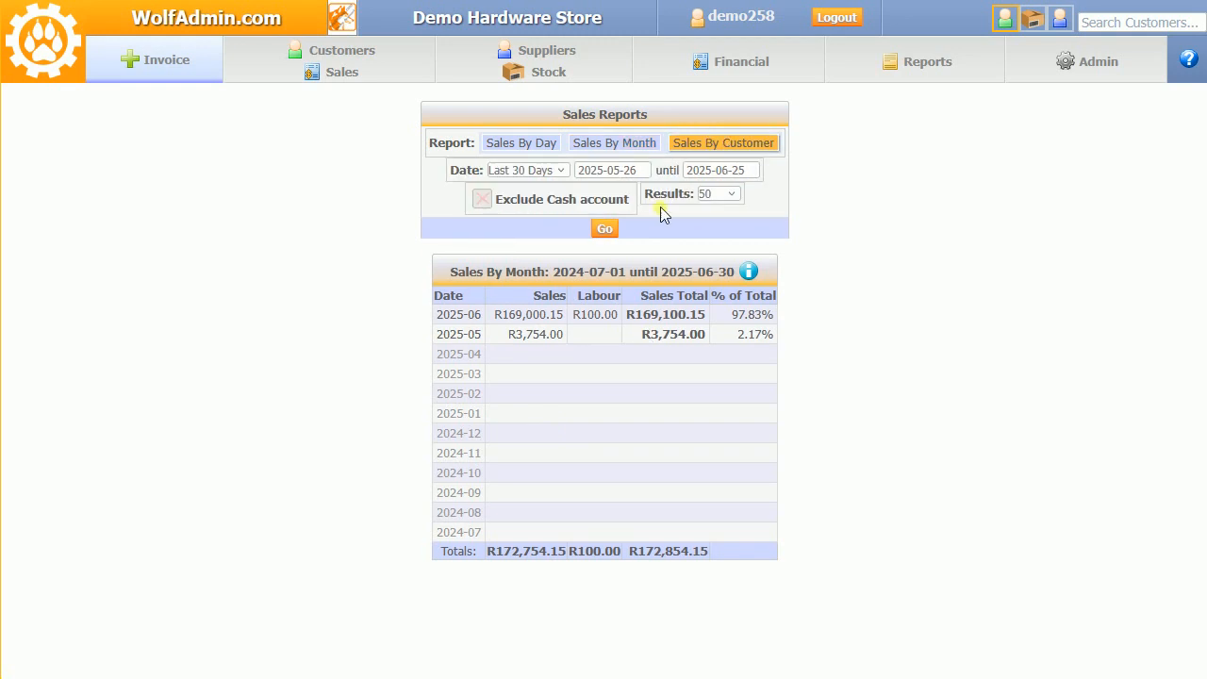
{"action": "left_click", "coordinate": [605, 229]}
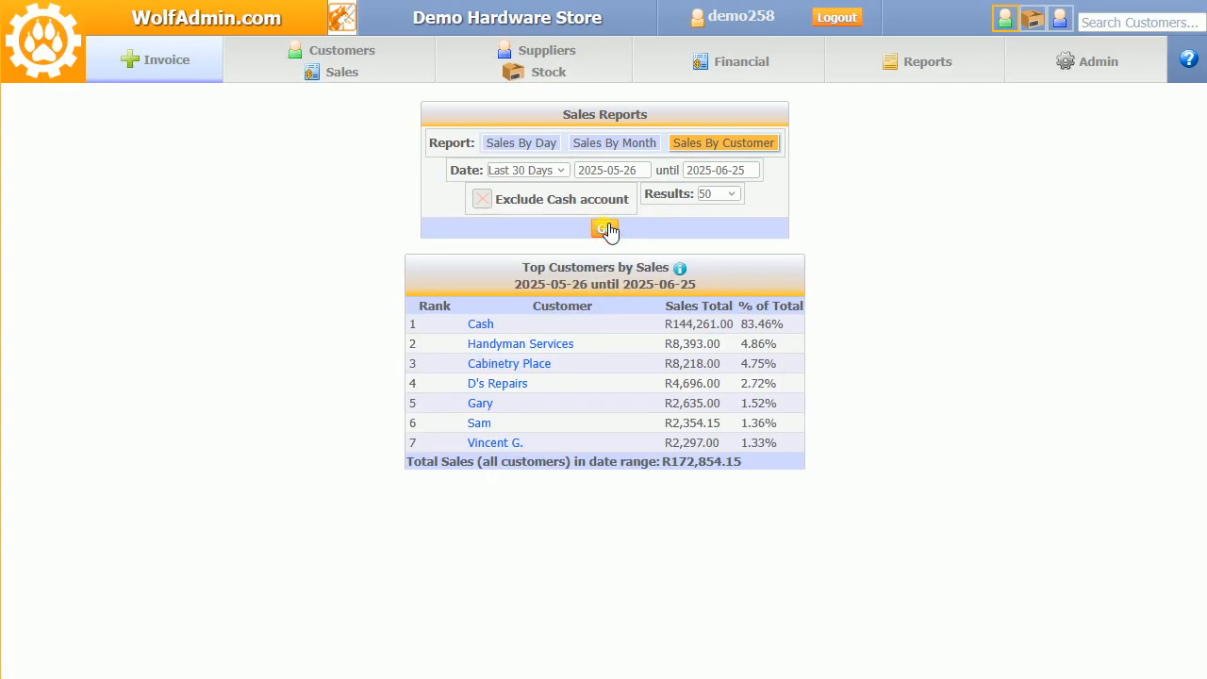
{"action": "left_click", "coordinate": [542, 200]}
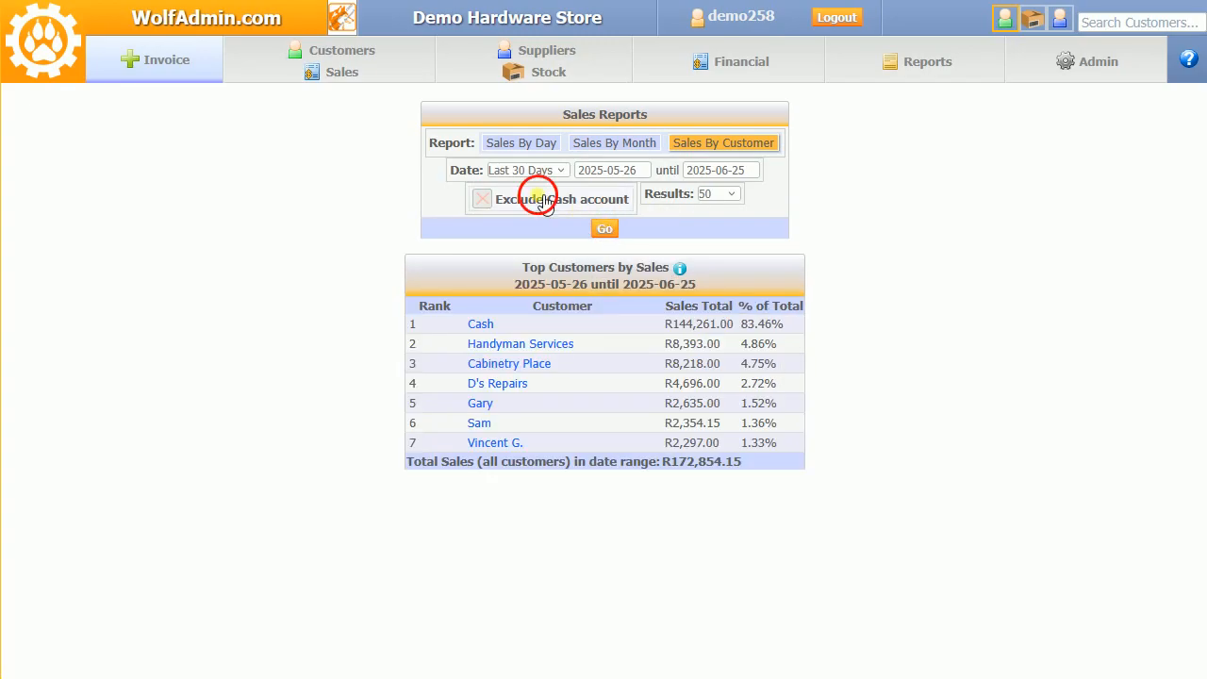
{"action": "left_click", "coordinate": [606, 229]}
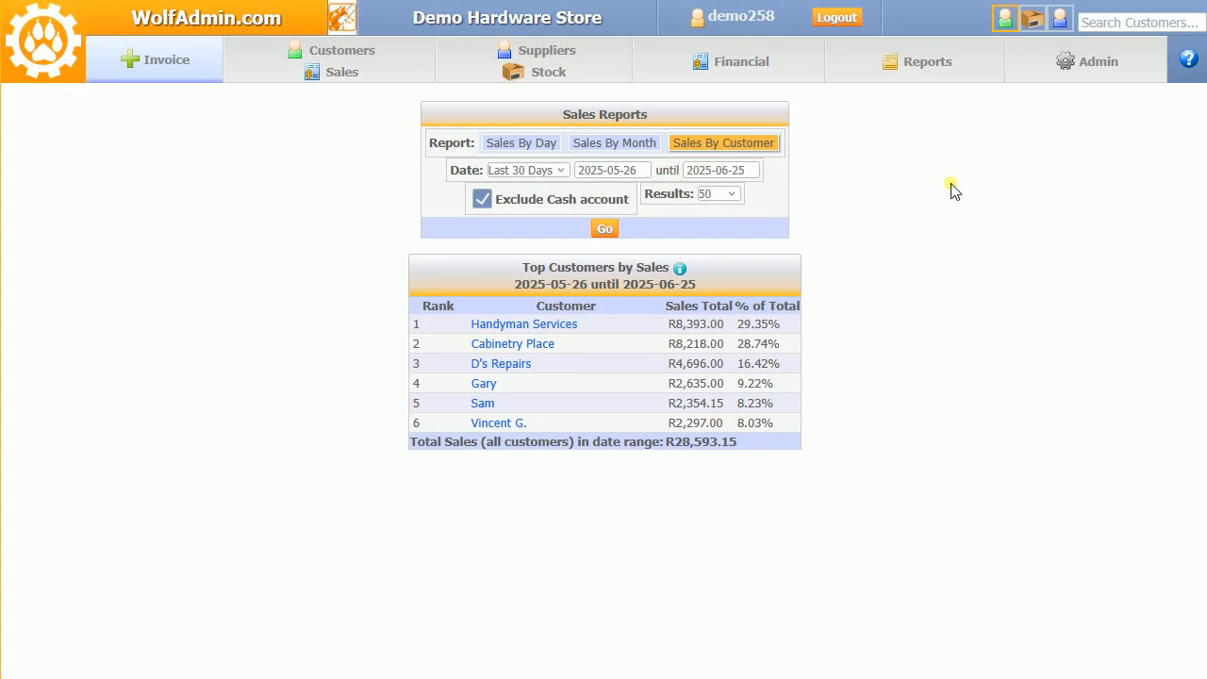
Open the cash up report, load yesterday's summary and examine the first user's cash account balance check
{"action": "left_click", "coordinate": [917, 60]}
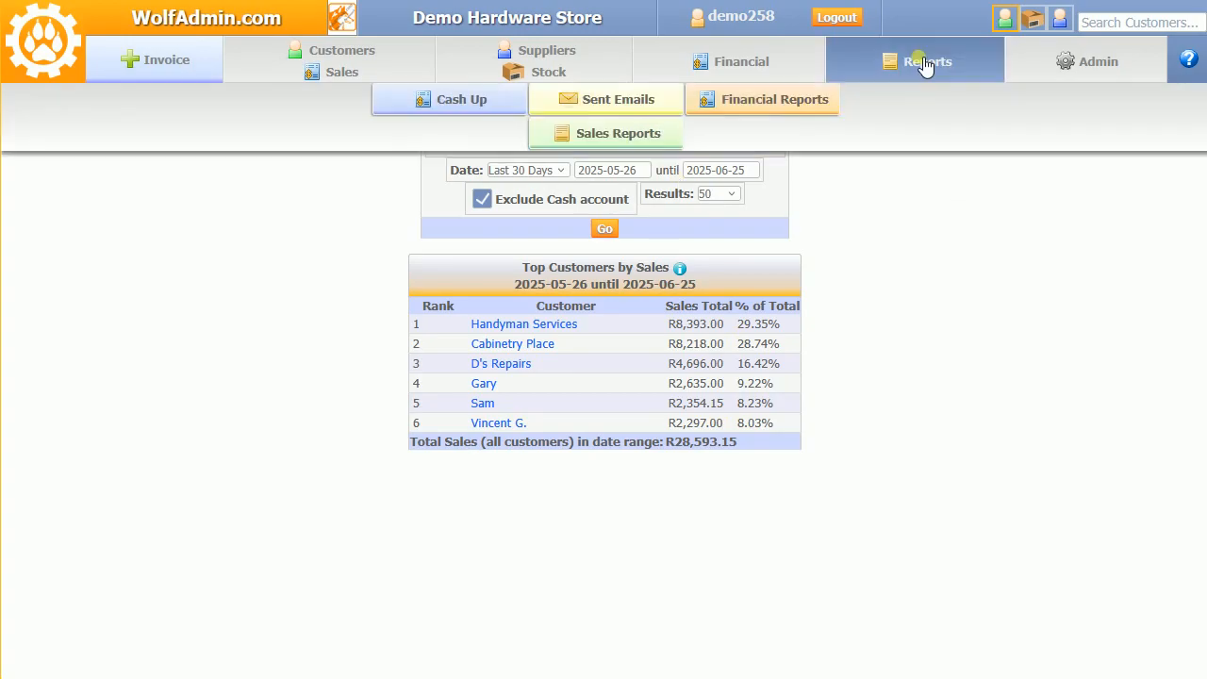
{"action": "left_click", "coordinate": [477, 99]}
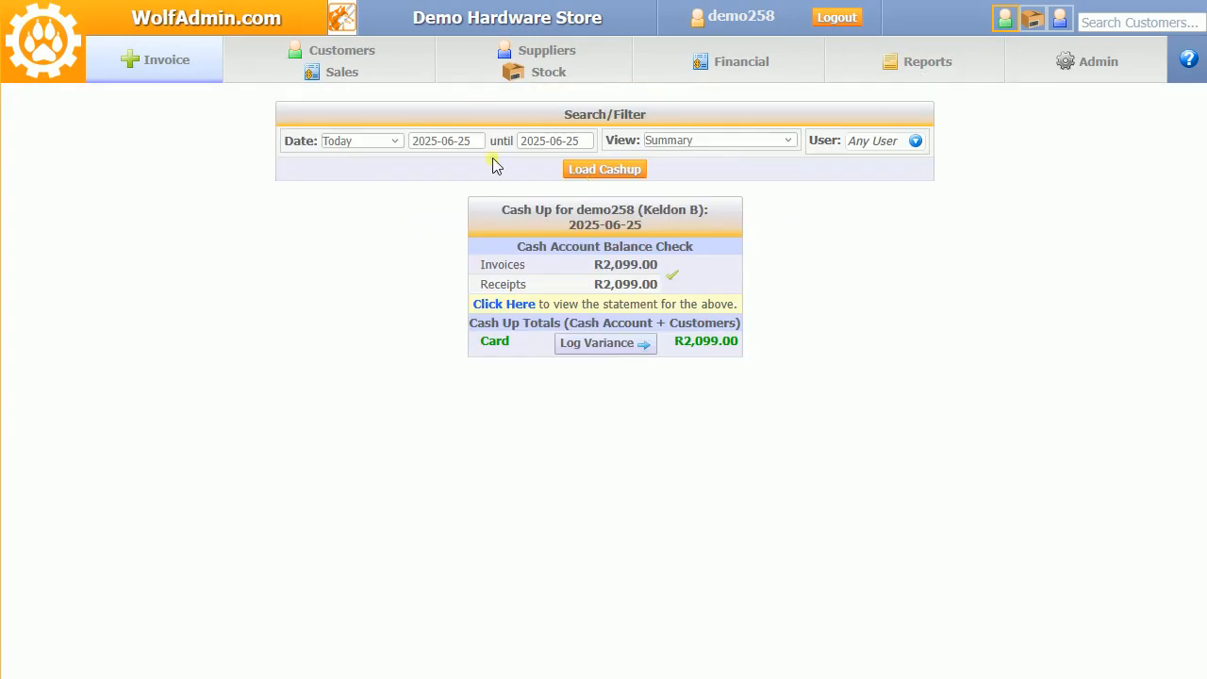
{"action": "left_click", "coordinate": [368, 148]}
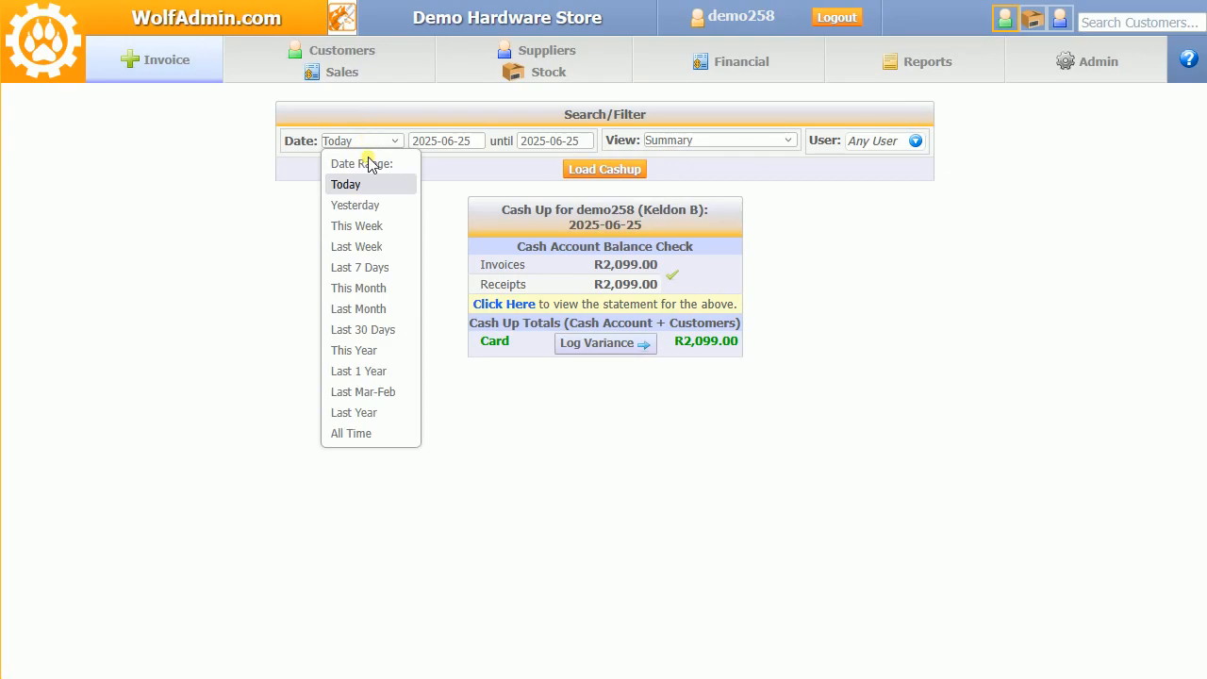
{"action": "left_click", "coordinate": [362, 205]}
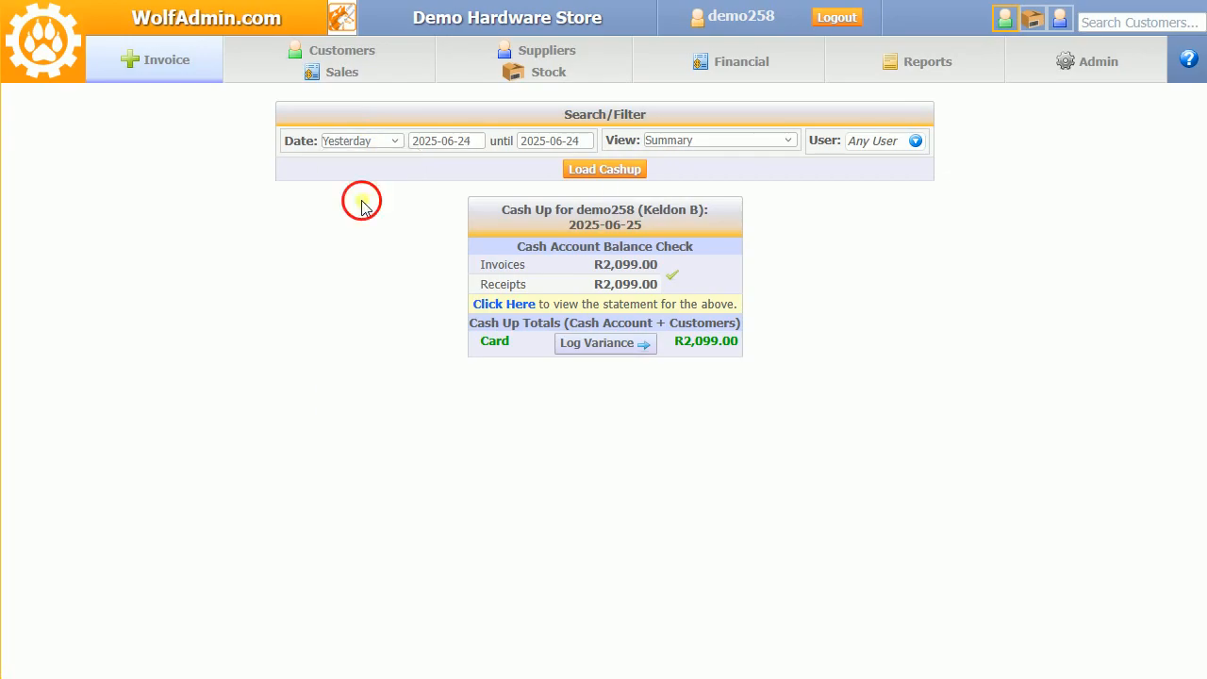
{"action": "left_click", "coordinate": [620, 173]}
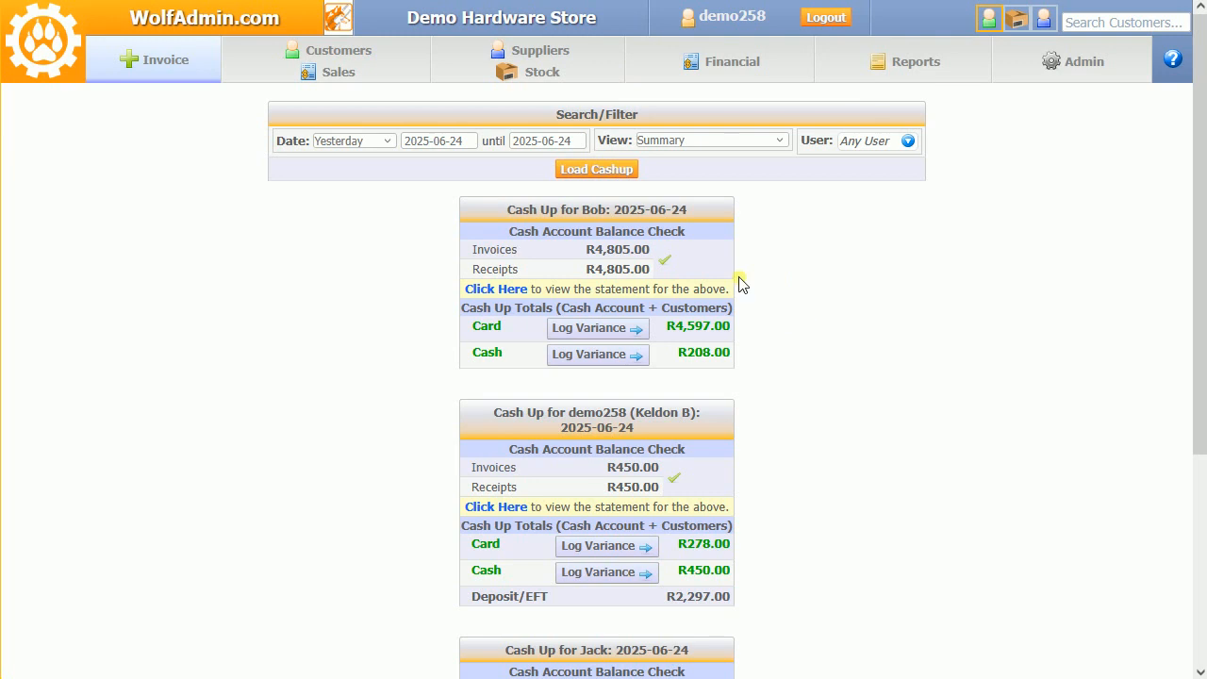
{"action": "left_click_drag", "start_coordinate": [509, 231], "coordinate": [519, 232]}
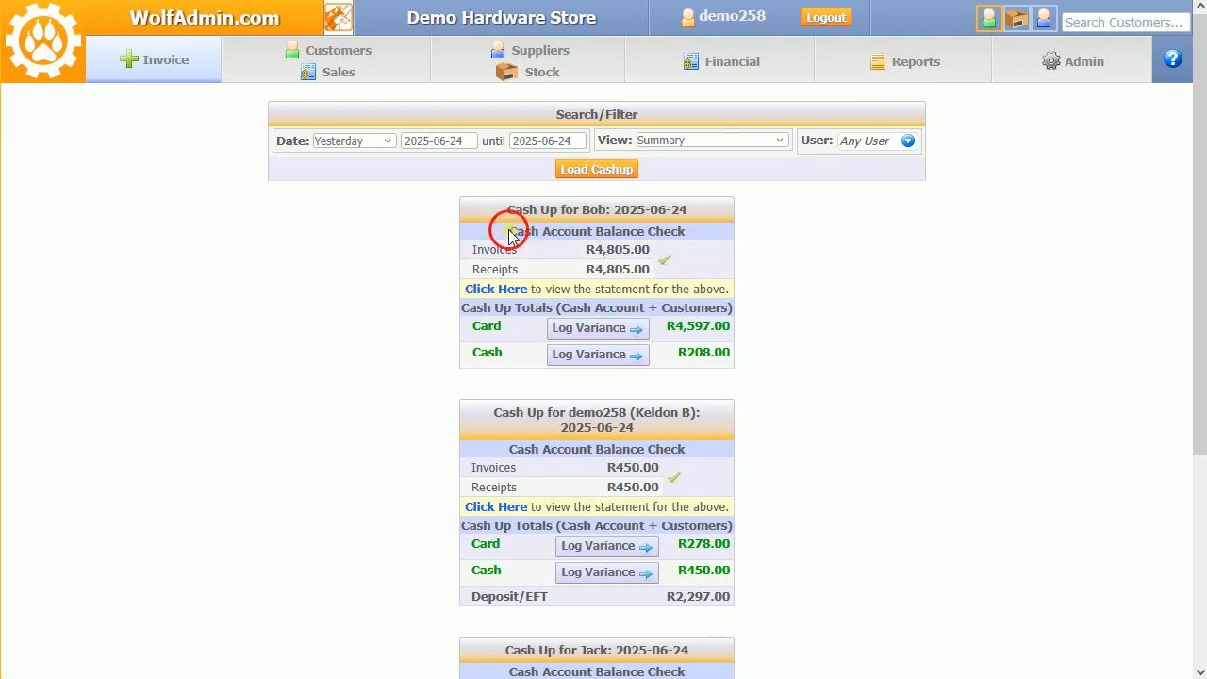
{"action": "left_click_drag", "start_coordinate": [639, 239], "coordinate": [640, 238]}
{"action": "left_click", "coordinate": [639, 235]}
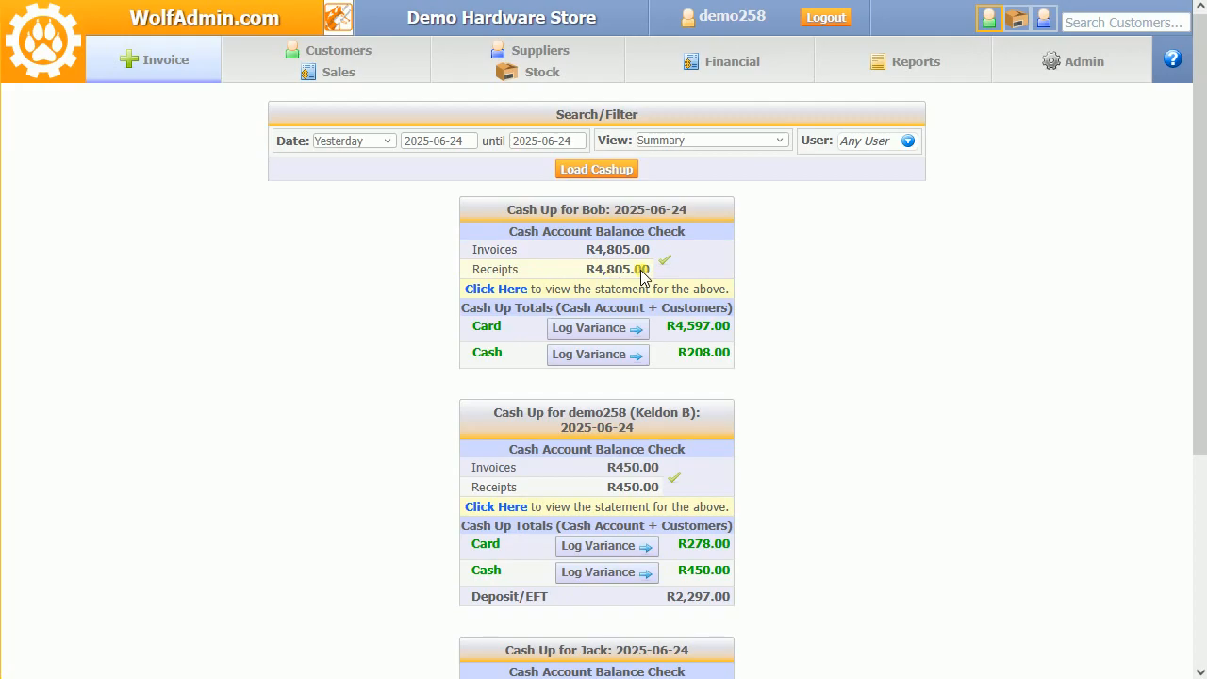
Open the Cash account statement behind the first user's cash up and examine its invoices and receipts
{"action": "left_click", "coordinate": [520, 295]}
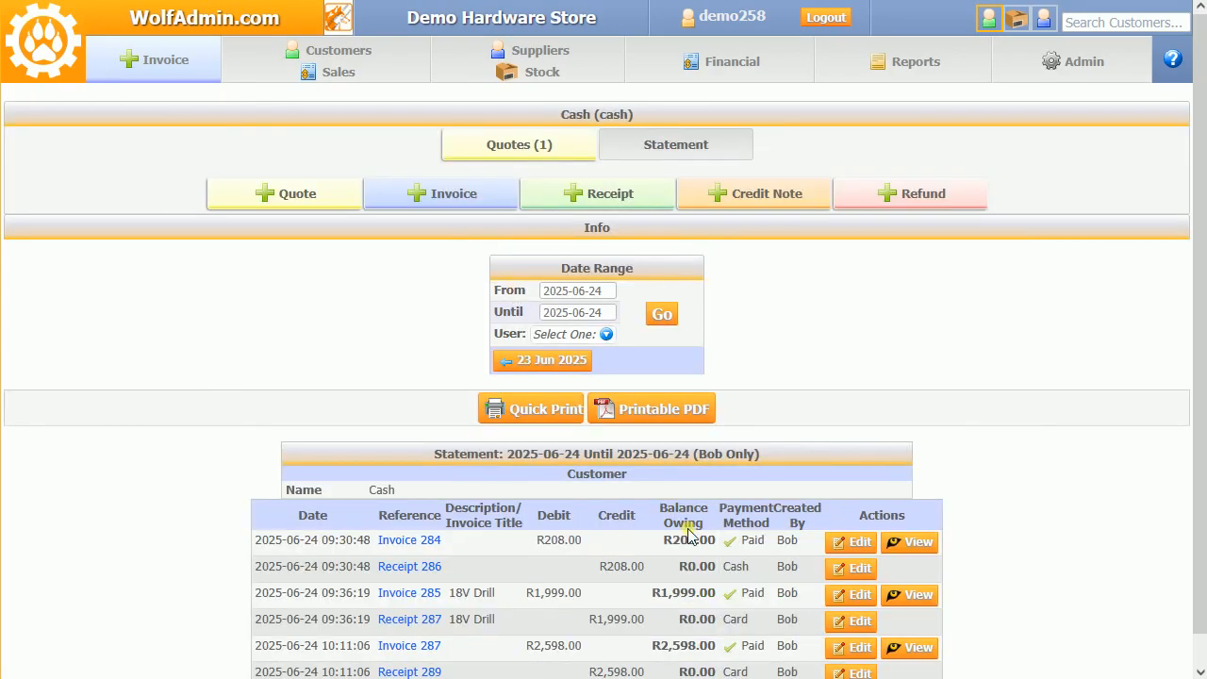
{"action": "left_click", "coordinate": [572, 334]}
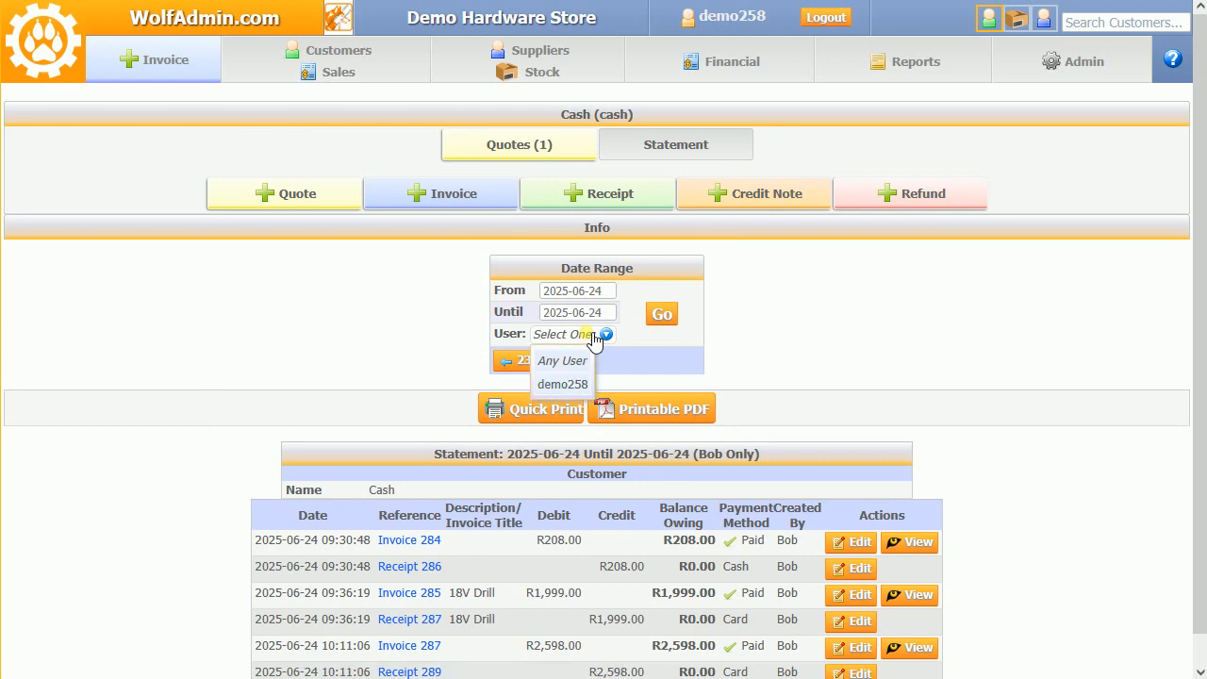
{"action": "left_click", "coordinate": [663, 351]}
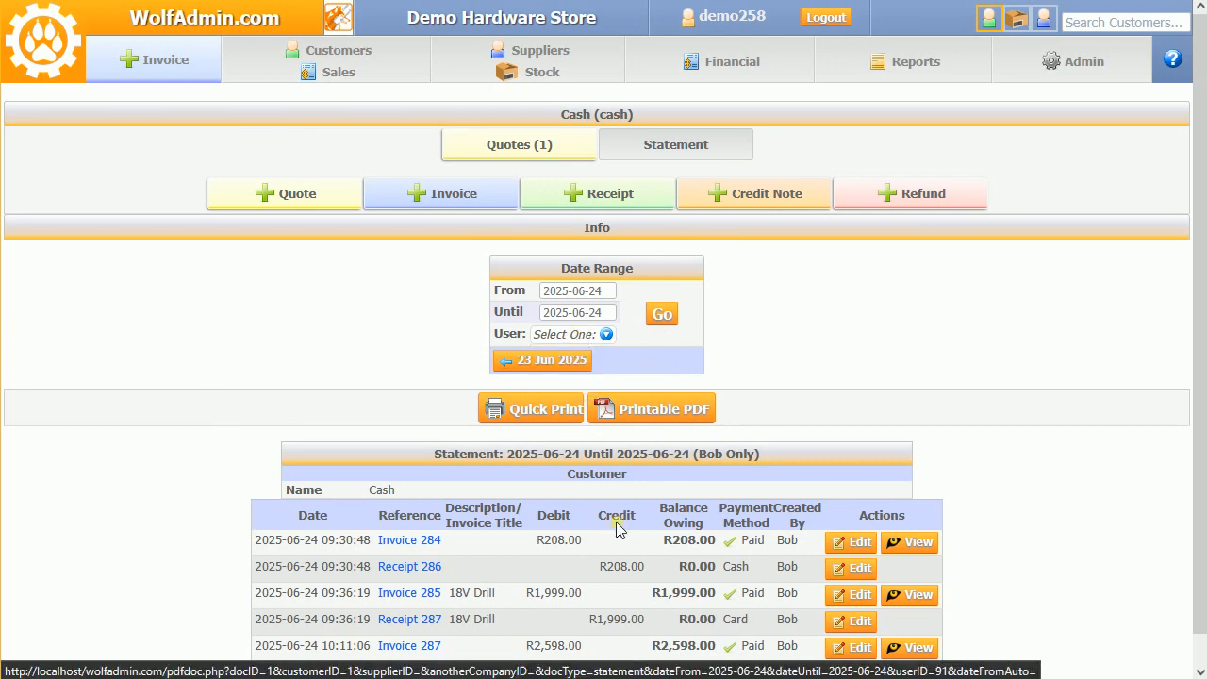
{"action": "scroll", "coordinate": [615, 530], "scroll_direction": "down", "scroll_amount": 1}
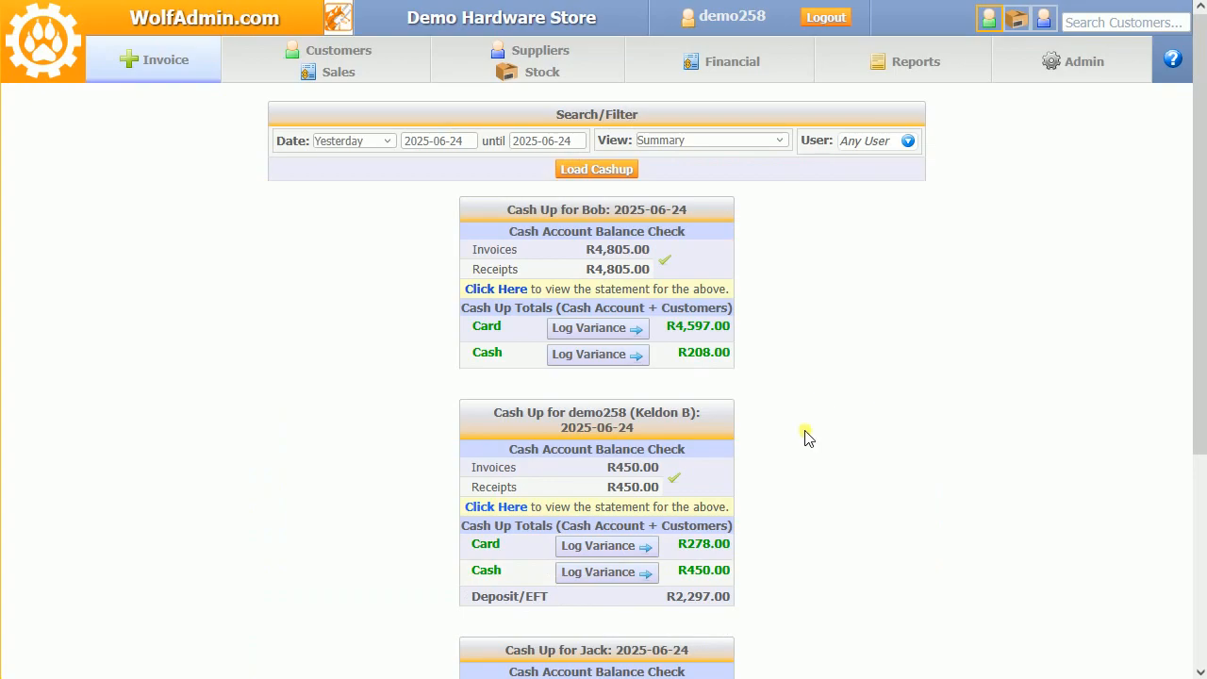
Log a cash variance with R200 handed in for the first user's cash up and check the historical cashup variance ledger
{"action": "left_click", "coordinate": [618, 357]}
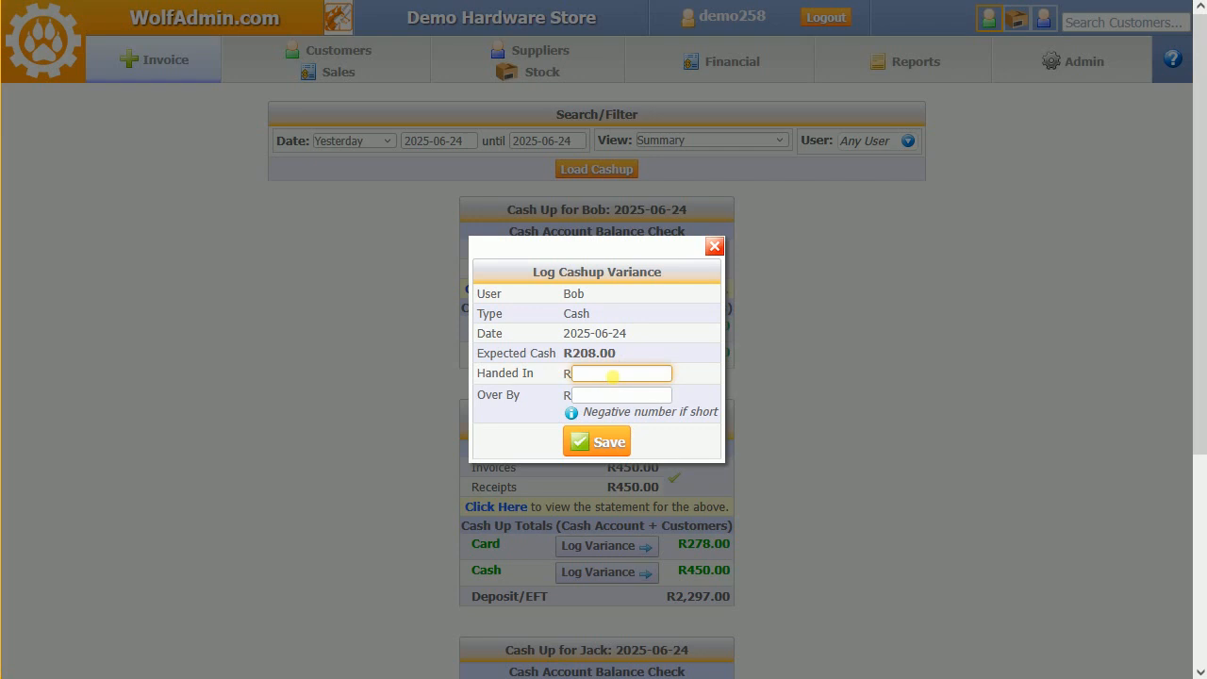
{"action": "type", "text": "200"}
{"action": "left_click", "coordinate": [608, 450]}
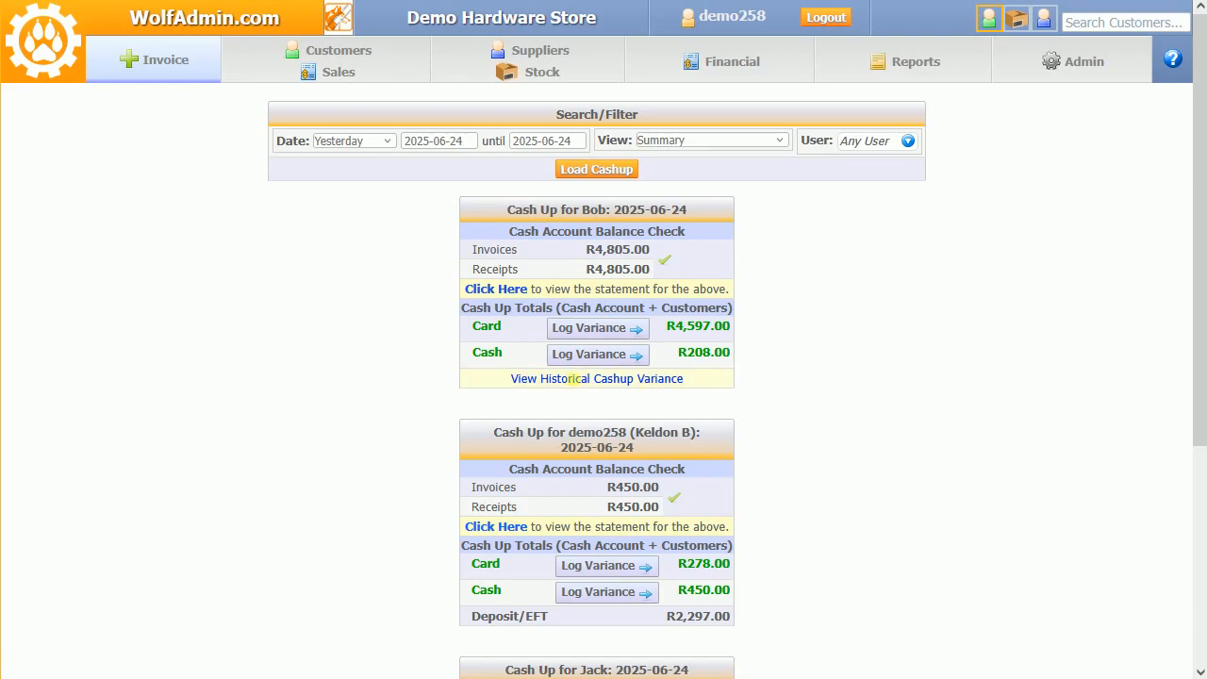
{"action": "left_click", "coordinate": [569, 378]}
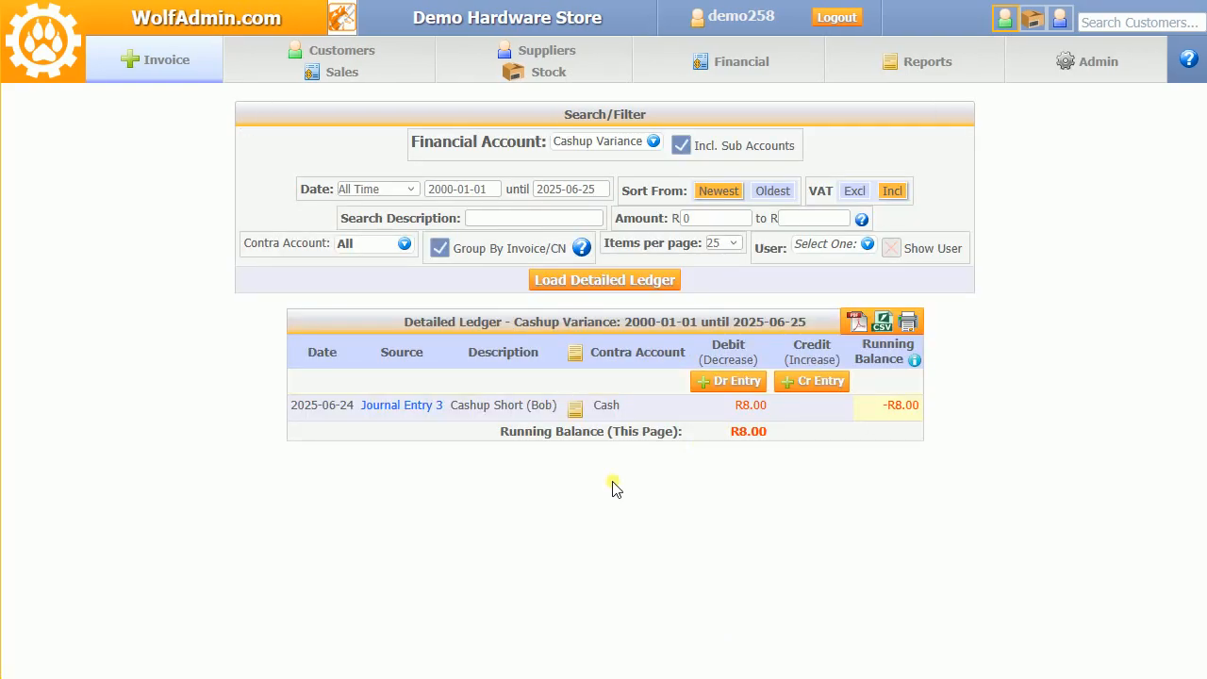
{"action": "key", "text": "alt+Left"}
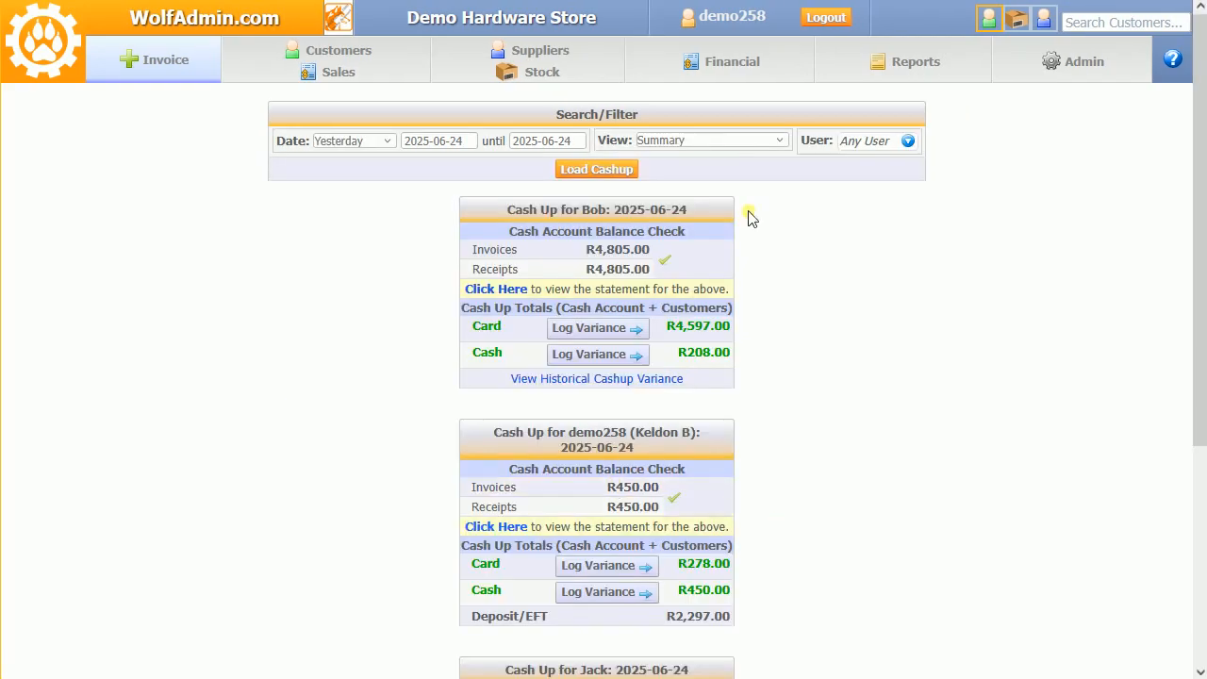
Load yesterday's cash up in the List Cash Receipts/Refunds view and examine each user's receipts and totals
{"action": "left_click", "coordinate": [737, 142]}
{"action": "left_click", "coordinate": [731, 139]}
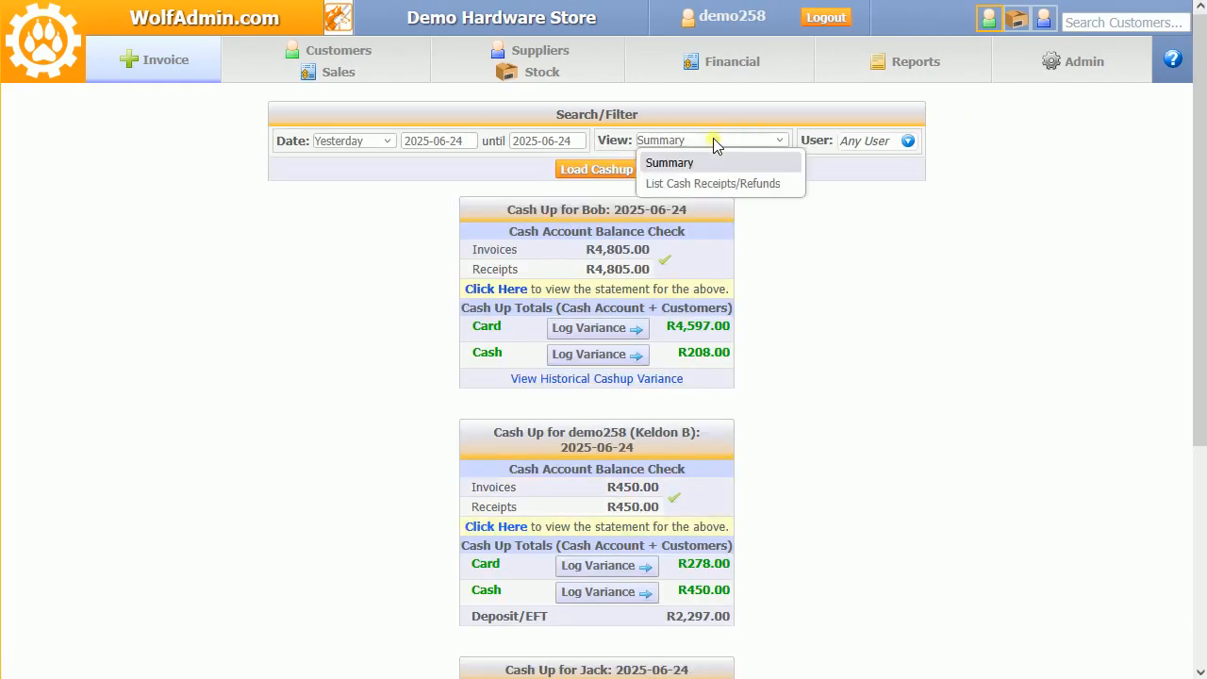
{"action": "left_click", "coordinate": [685, 184]}
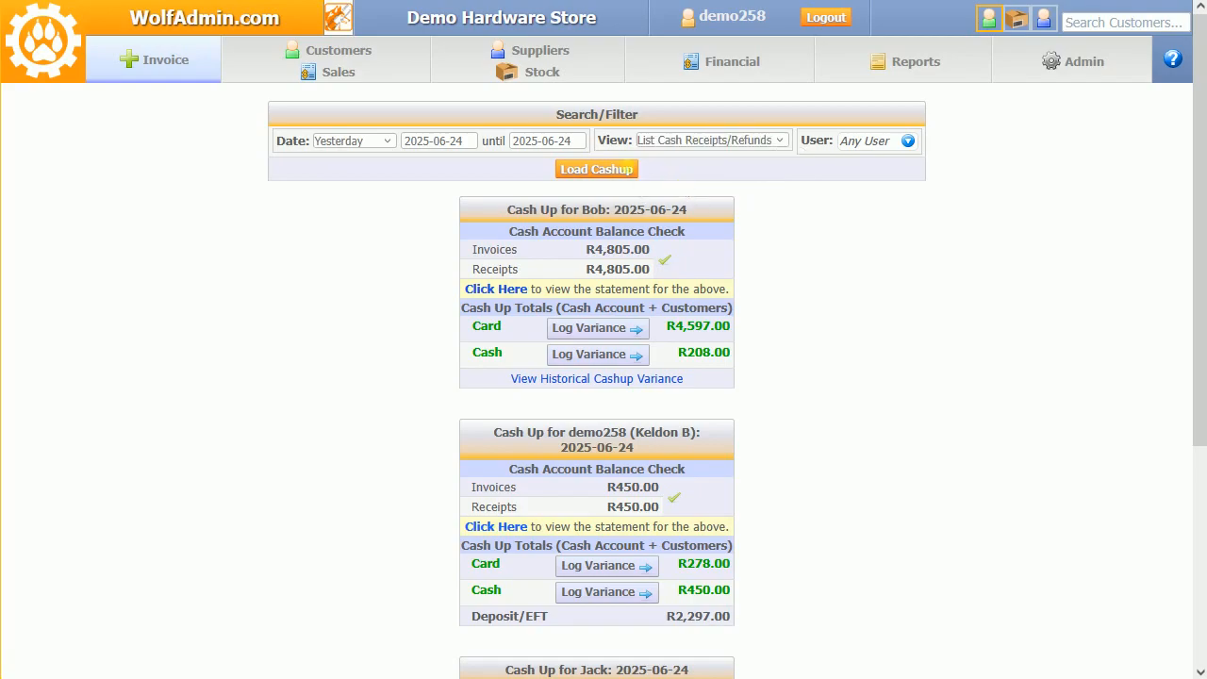
{"action": "left_click", "coordinate": [622, 170]}
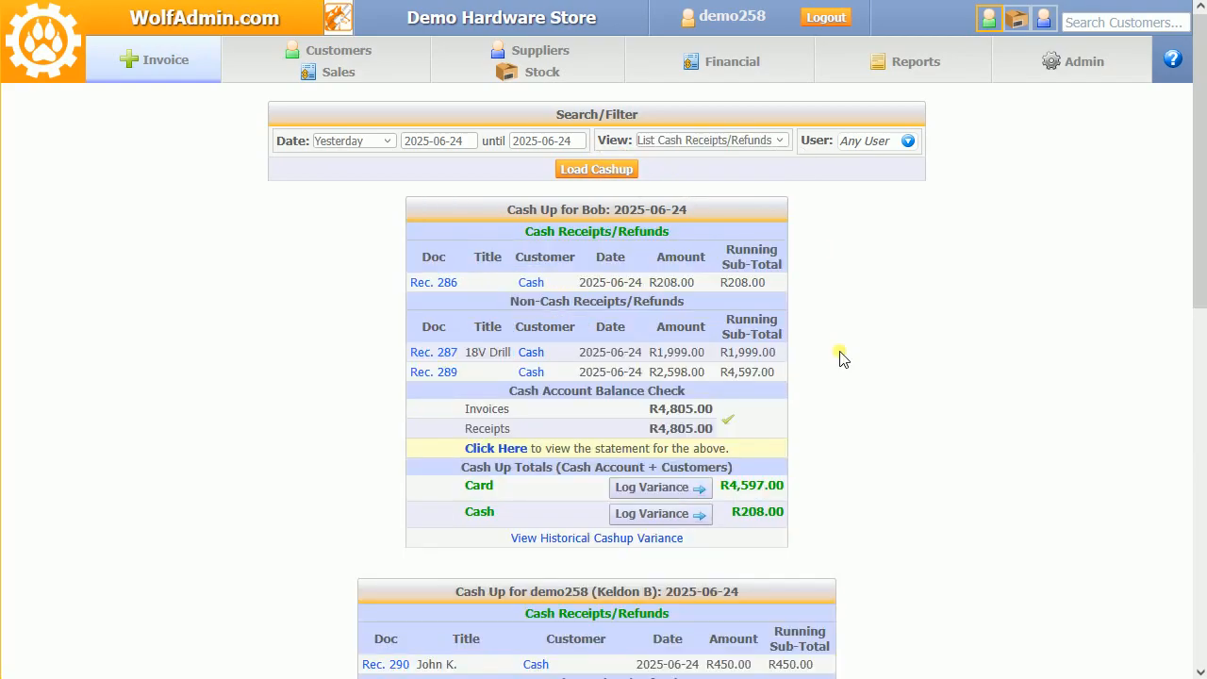
{"action": "scroll", "coordinate": [839, 374], "scroll_direction": "down", "scroll_amount": 1}
{"action": "scroll", "coordinate": [843, 376], "scroll_direction": "down", "scroll_amount": 5}
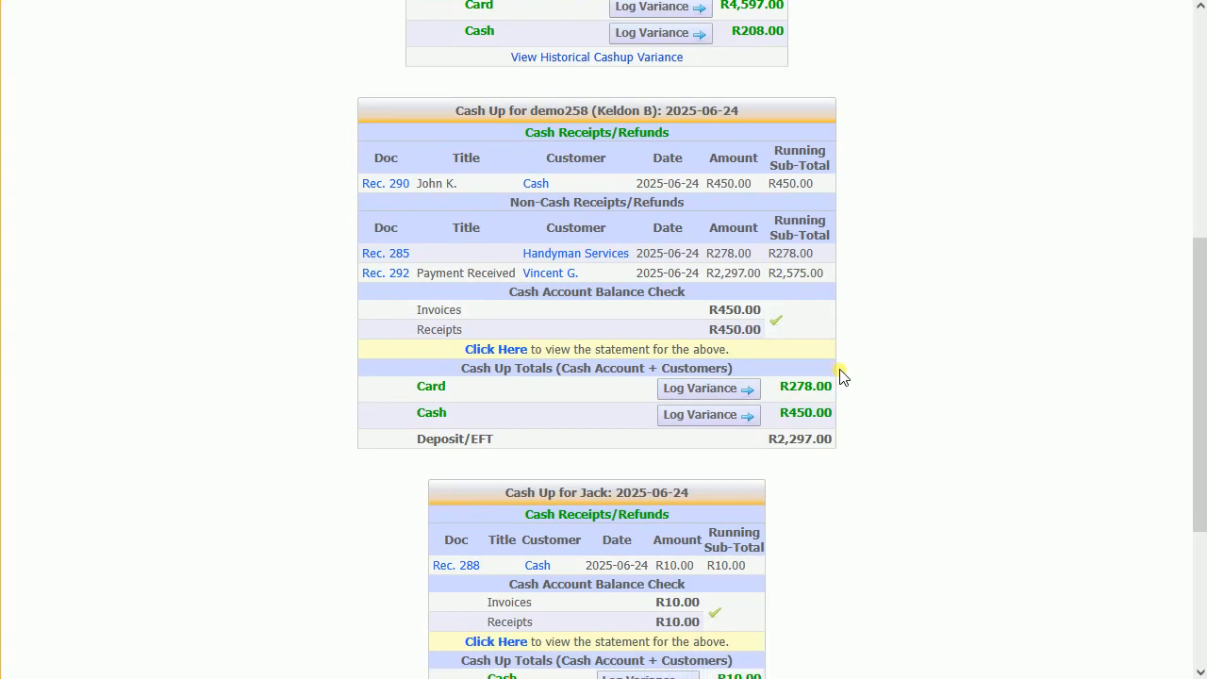
{"action": "scroll", "coordinate": [842, 375], "scroll_direction": "down", "scroll_amount": 3}
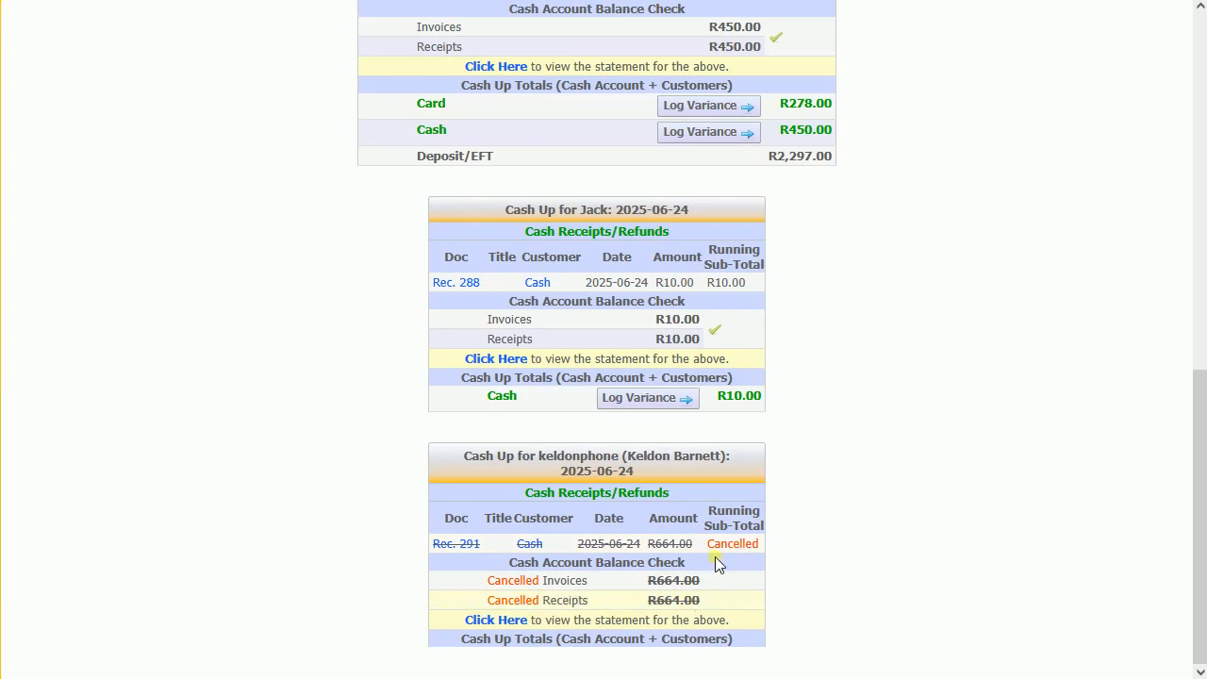
{"action": "scroll", "coordinate": [885, 552], "scroll_direction": "up", "scroll_amount": 6}
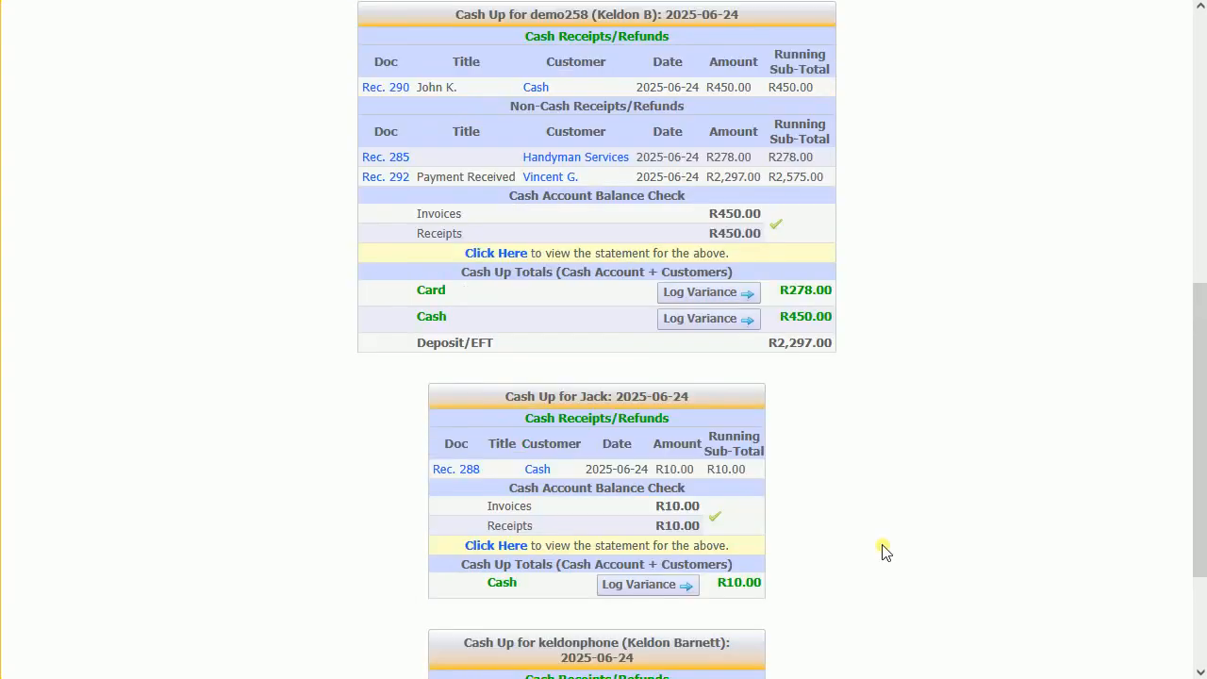
{"action": "scroll", "coordinate": [885, 552], "scroll_direction": "up", "scroll_amount": 2}
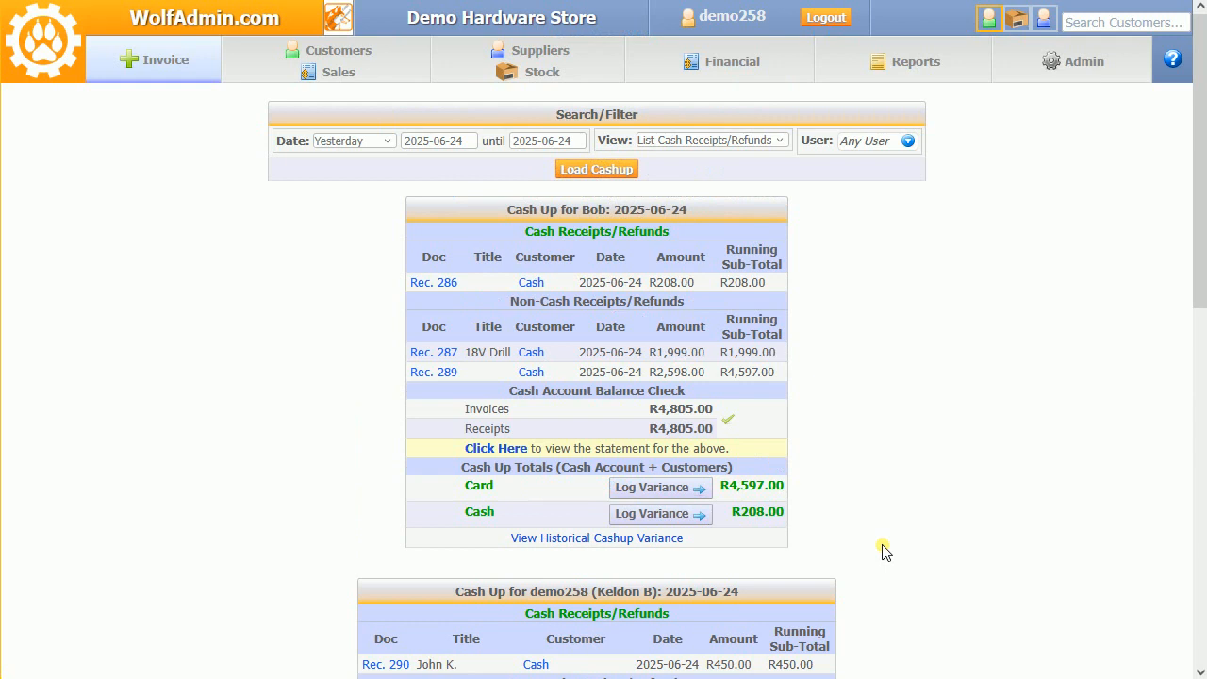
{"action": "scroll", "coordinate": [885, 552], "scroll_direction": "down", "scroll_amount": 8}
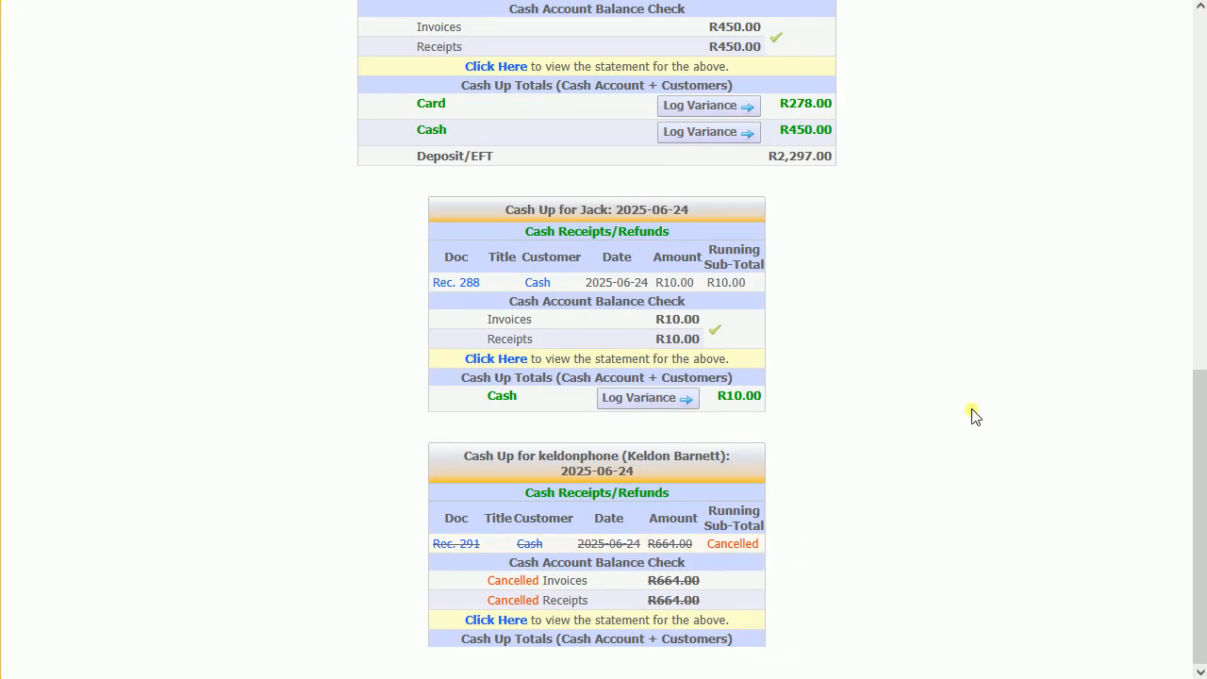
{"action": "scroll", "coordinate": [972, 415], "scroll_direction": "up", "scroll_amount": 15}
Reopen the financial reports to check the cashup variance in this month's financial figures
{"action": "left_click", "coordinate": [745, 59]}
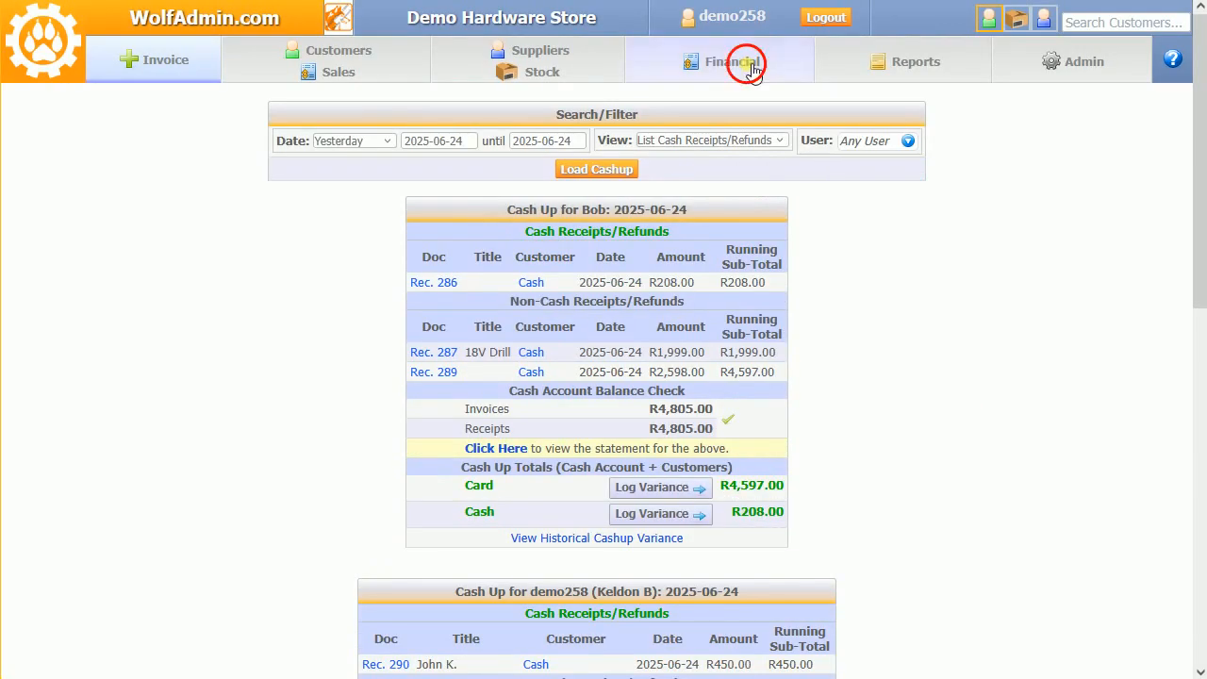
{"action": "left_click", "coordinate": [871, 58]}
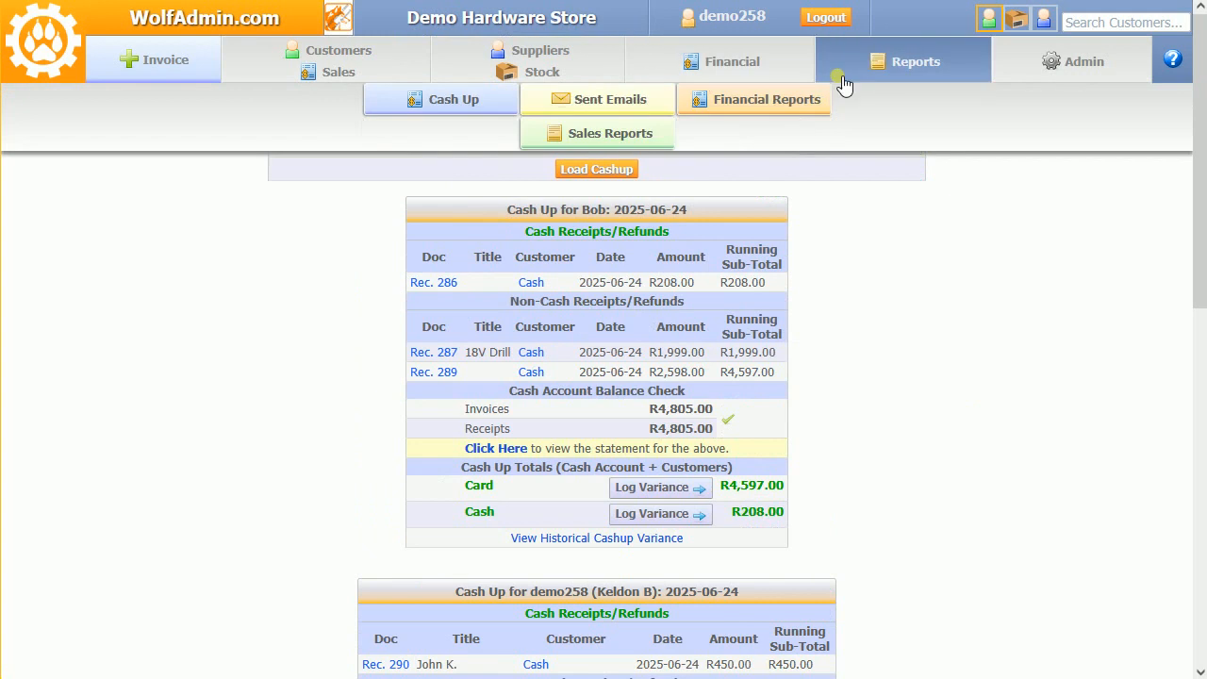
{"action": "left_click", "coordinate": [780, 100]}
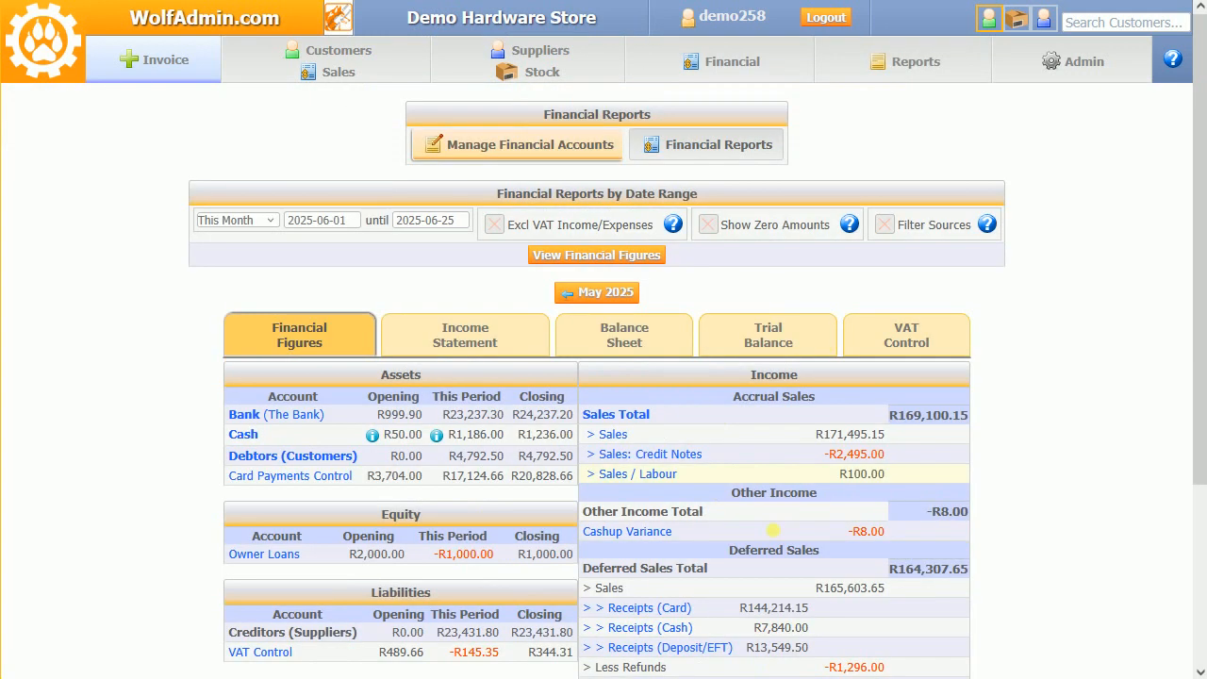